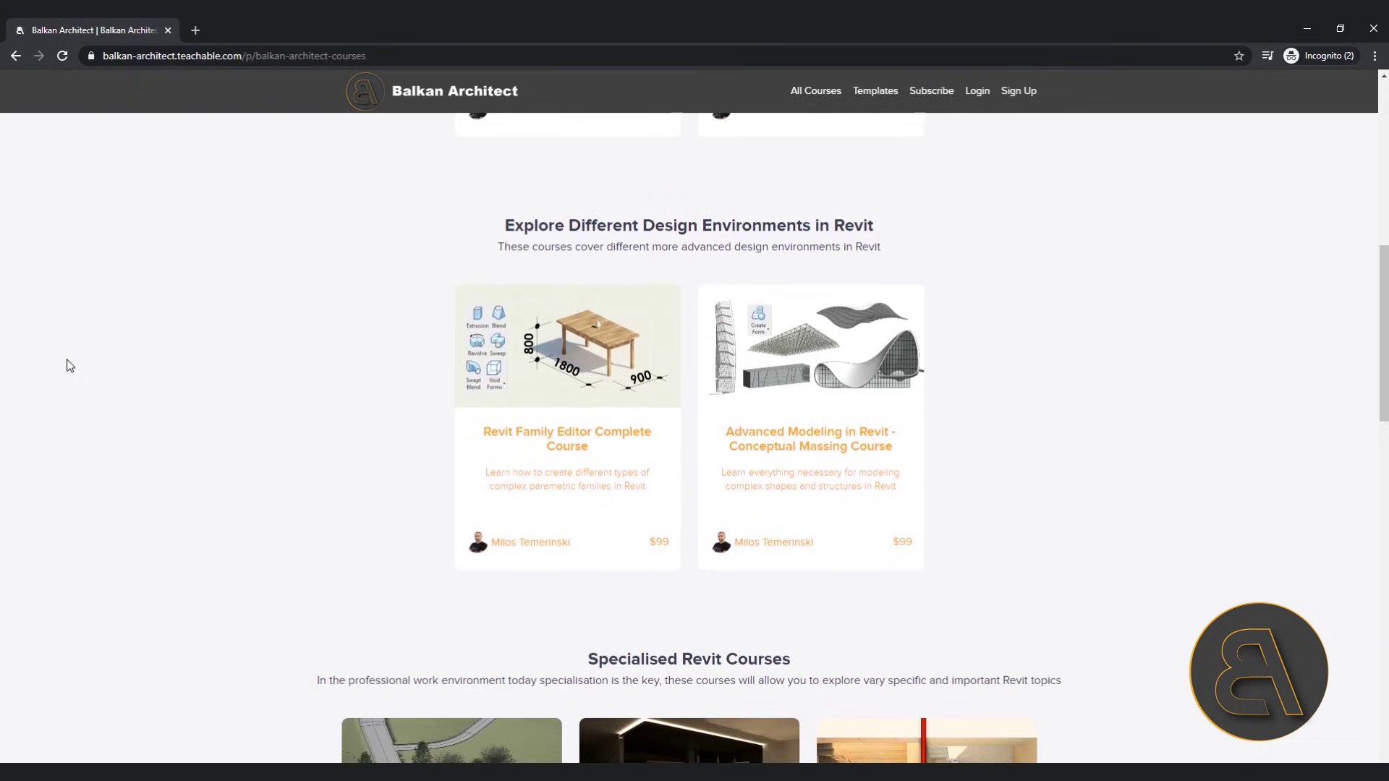
Scroll down the All Courses page to the Specialised Revit Courses section
{"action": "scroll", "coordinate": [69, 365], "scroll_direction": "down", "scroll_amount": 12}
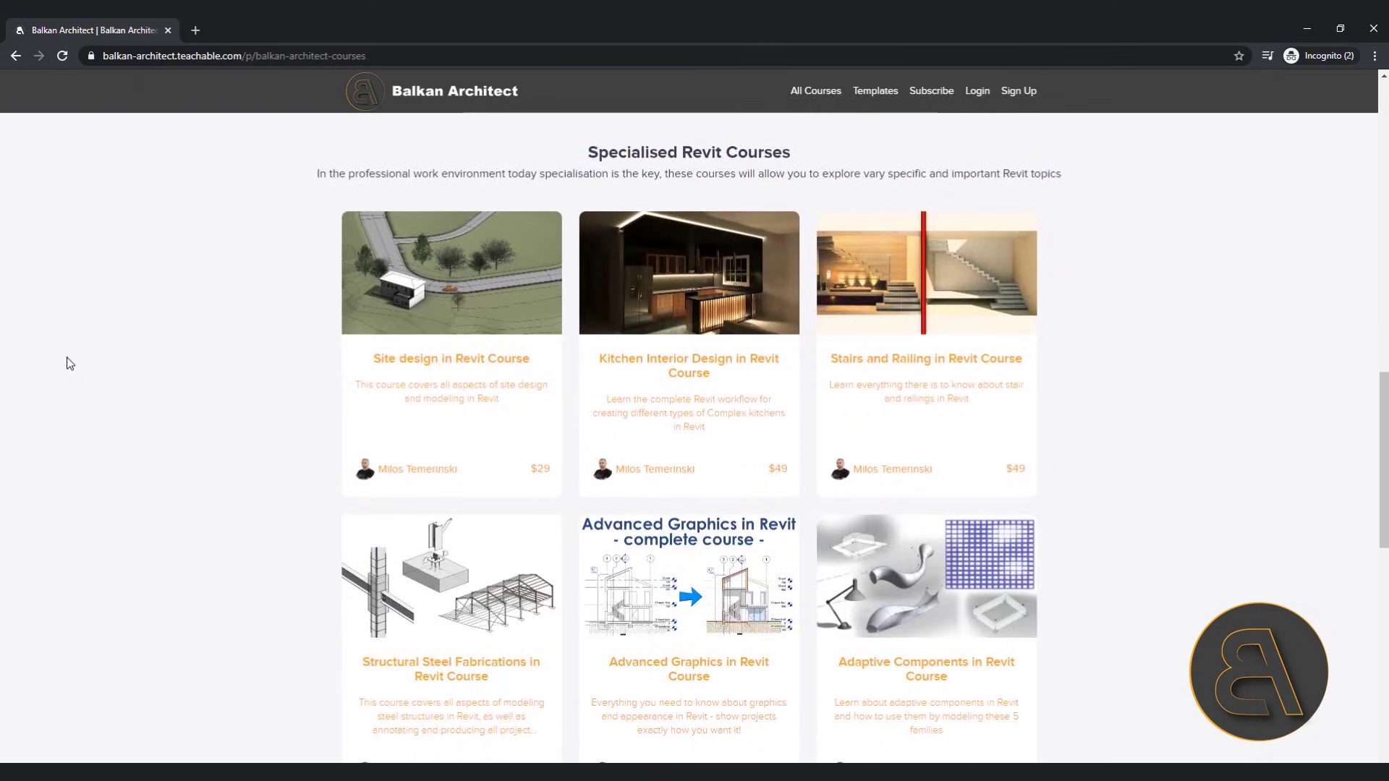
{"action": "scroll", "coordinate": [69, 365], "scroll_direction": "down", "scroll_amount": 5}
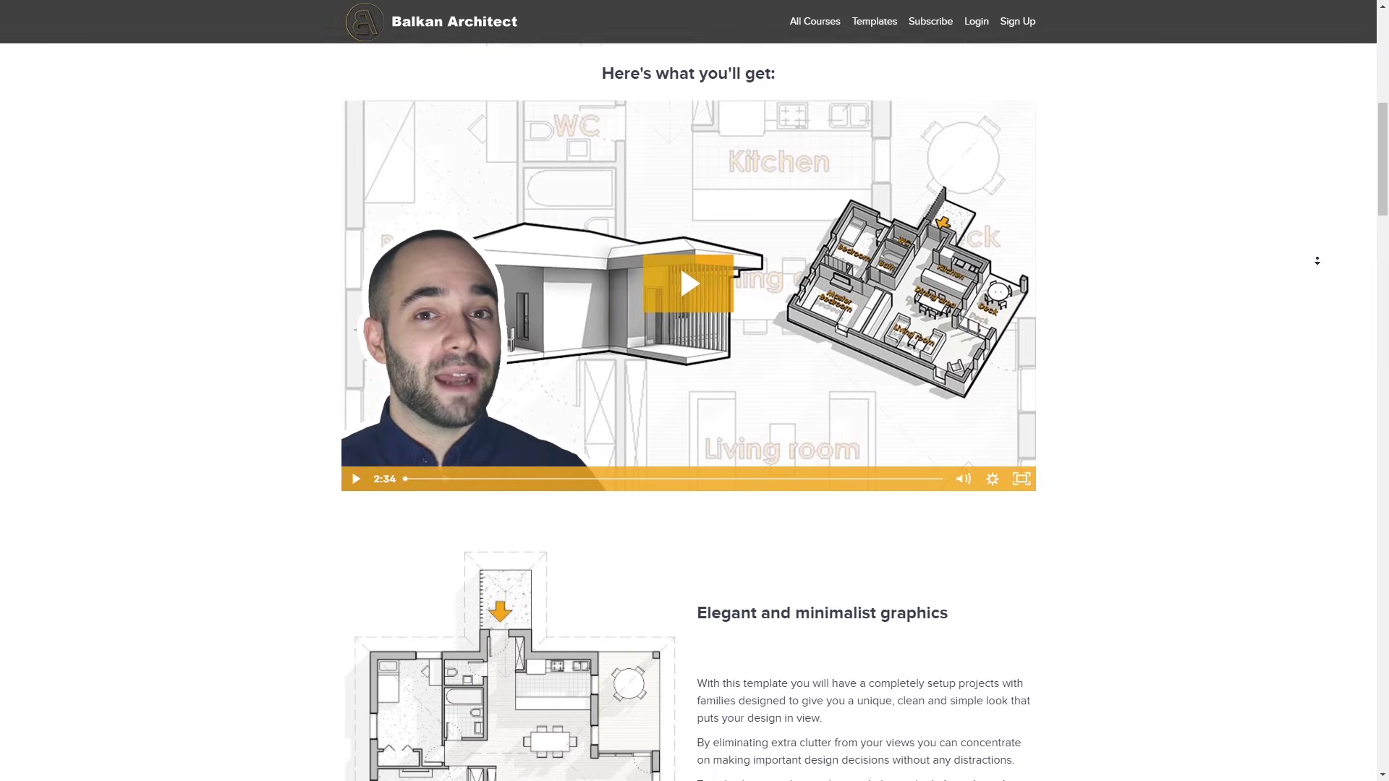
Scroll the Architecture Design Revit Template page down past its features to the Template and Family Pack list
{"action": "scroll", "coordinate": [1317, 260], "scroll_direction": "down", "scroll_amount": 7}
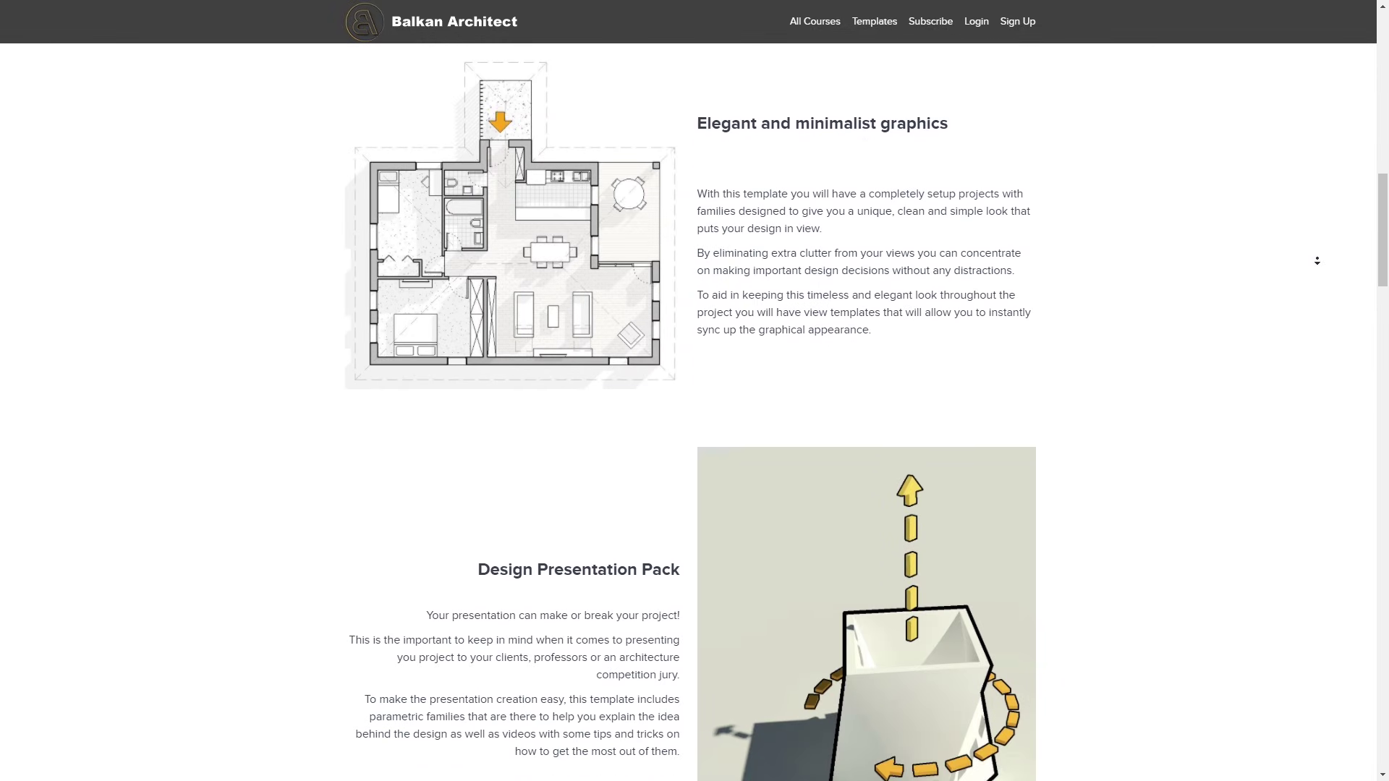
{"action": "scroll", "coordinate": [1317, 261], "scroll_direction": "down", "scroll_amount": 7}
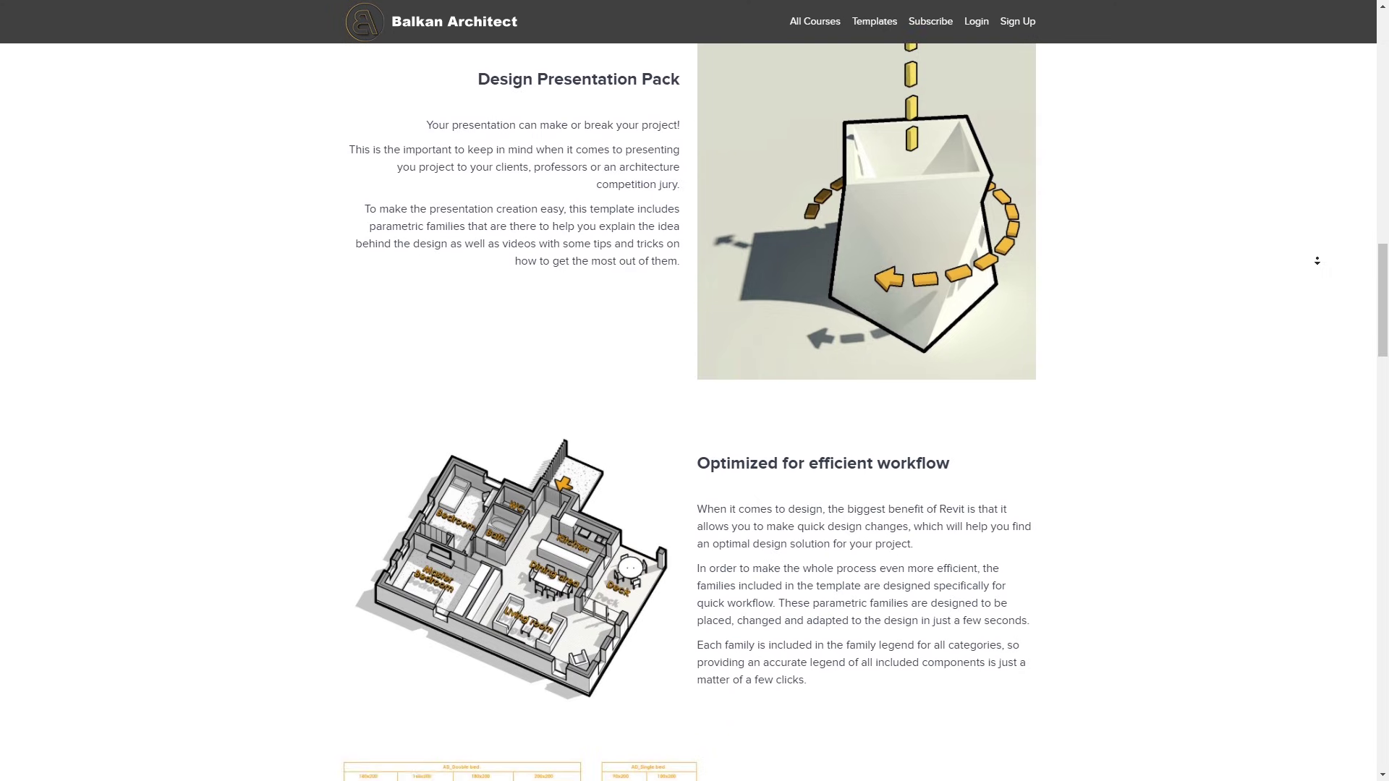
{"action": "scroll", "coordinate": [1316, 260], "scroll_direction": "down", "scroll_amount": 7}
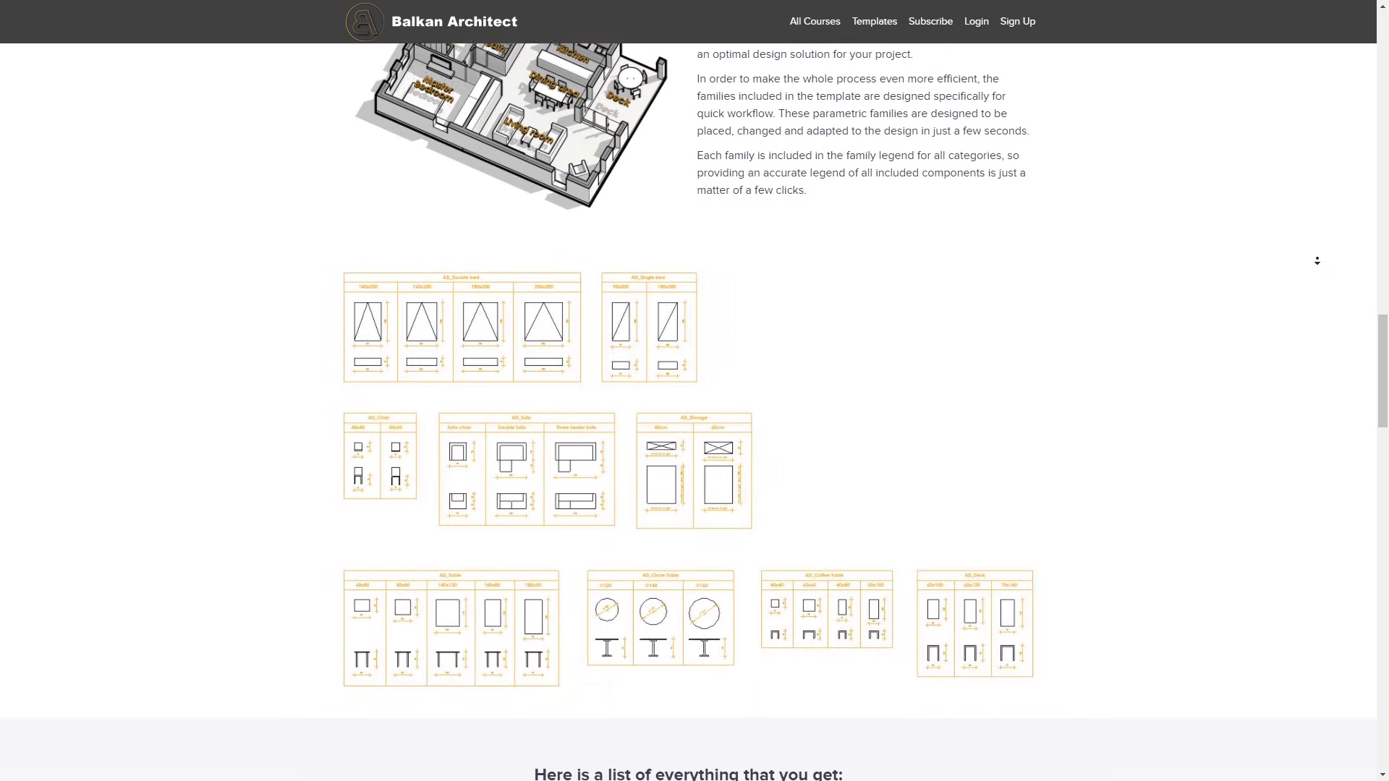
{"action": "scroll", "coordinate": [1318, 261], "scroll_direction": "down", "scroll_amount": 7}
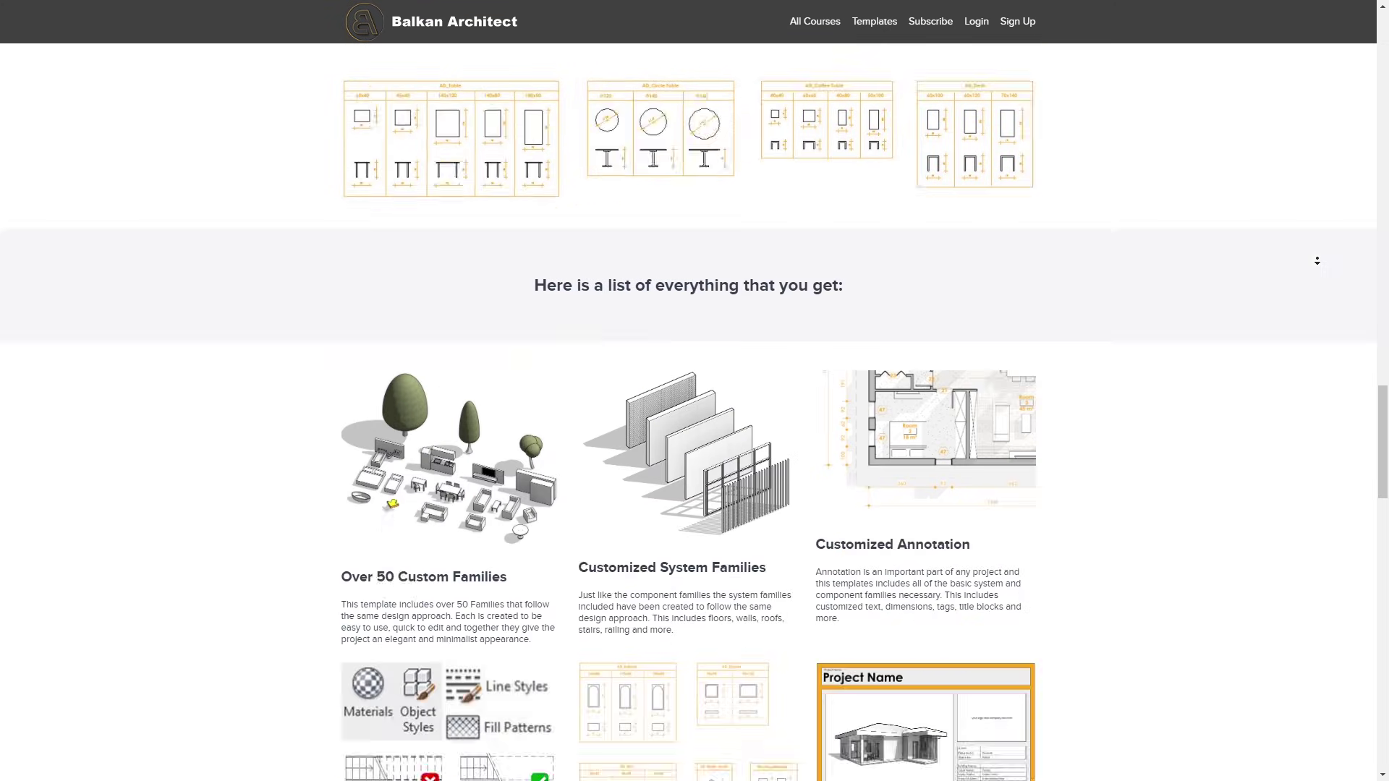
{"action": "scroll", "coordinate": [1317, 260], "scroll_direction": "down", "scroll_amount": 7}
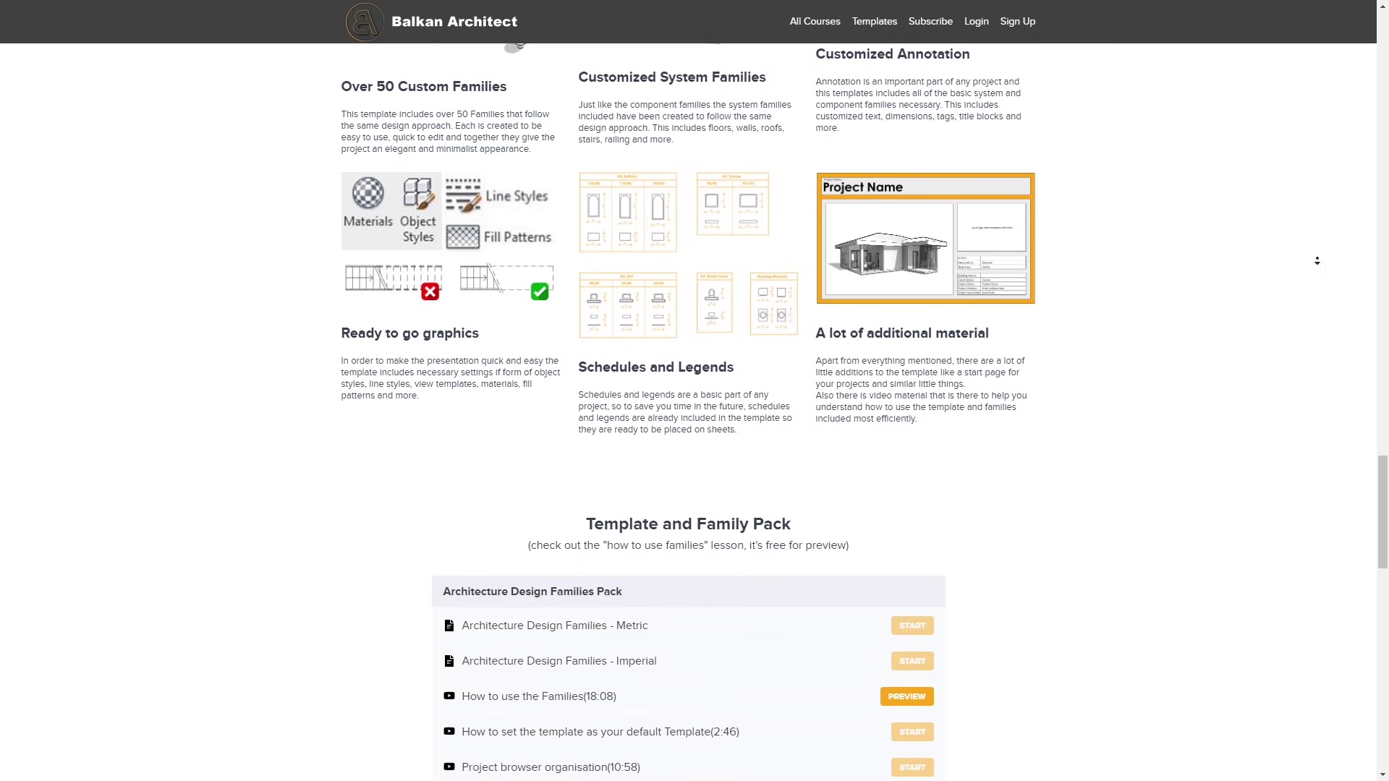
{"action": "scroll", "coordinate": [1317, 260], "scroll_direction": "down", "scroll_amount": 3}
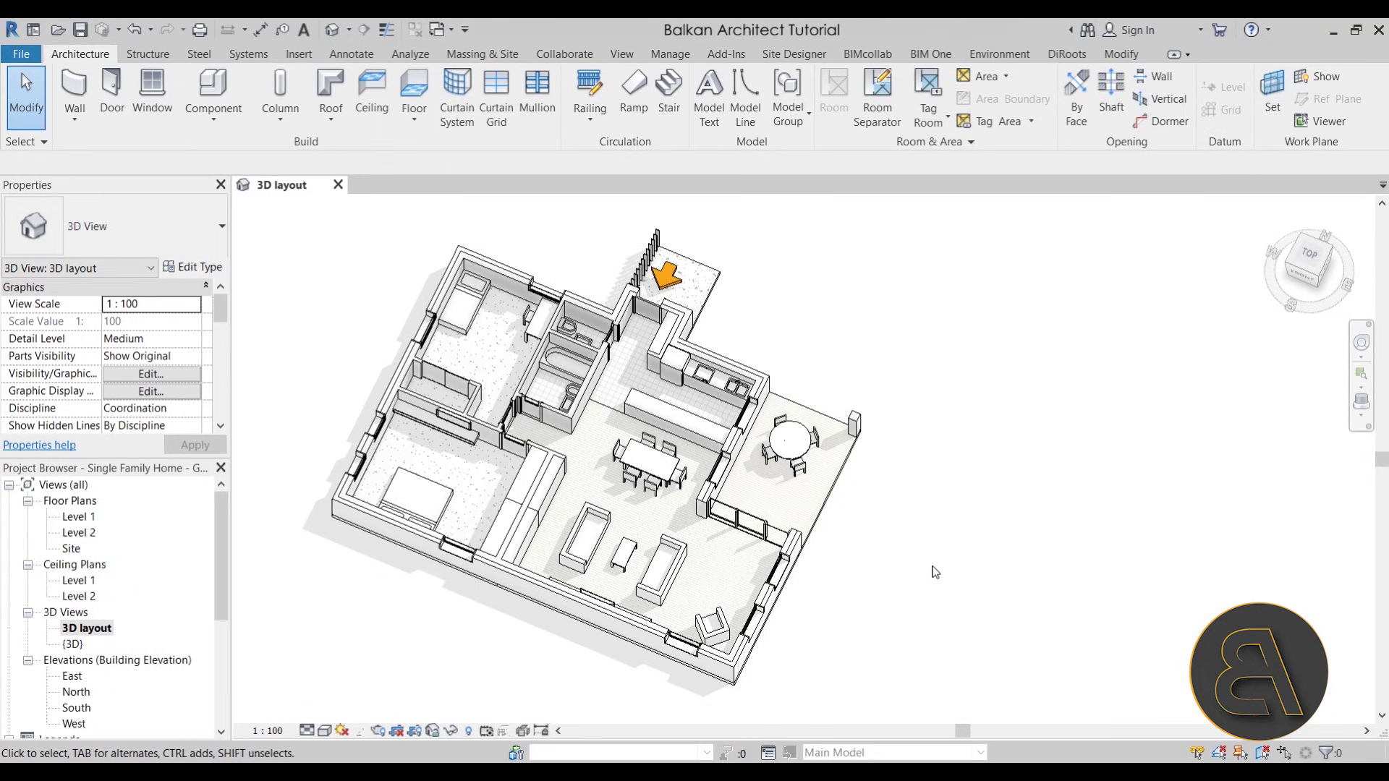
Pan the Single Family Home 3D layout view slightly
{"action": "mouse_move", "coordinate": [849, 612]}
{"action": "middle_mouse_down"}
{"action": "mouse_move", "coordinate": [864, 611]}
{"action": "mouse_move", "coordinate": [831, 620]}
{"action": "middle_mouse_up"}
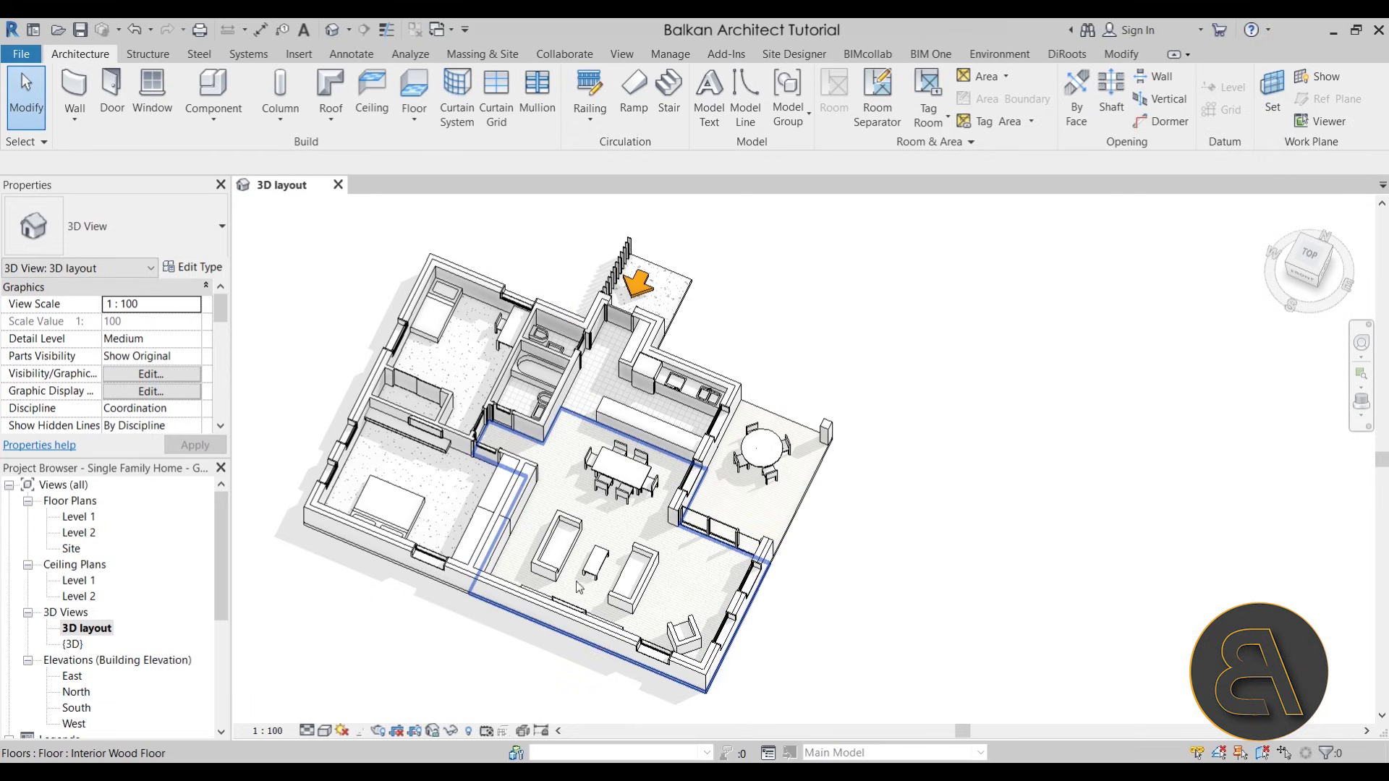
{"action": "double_click", "coordinate": [80, 517]}
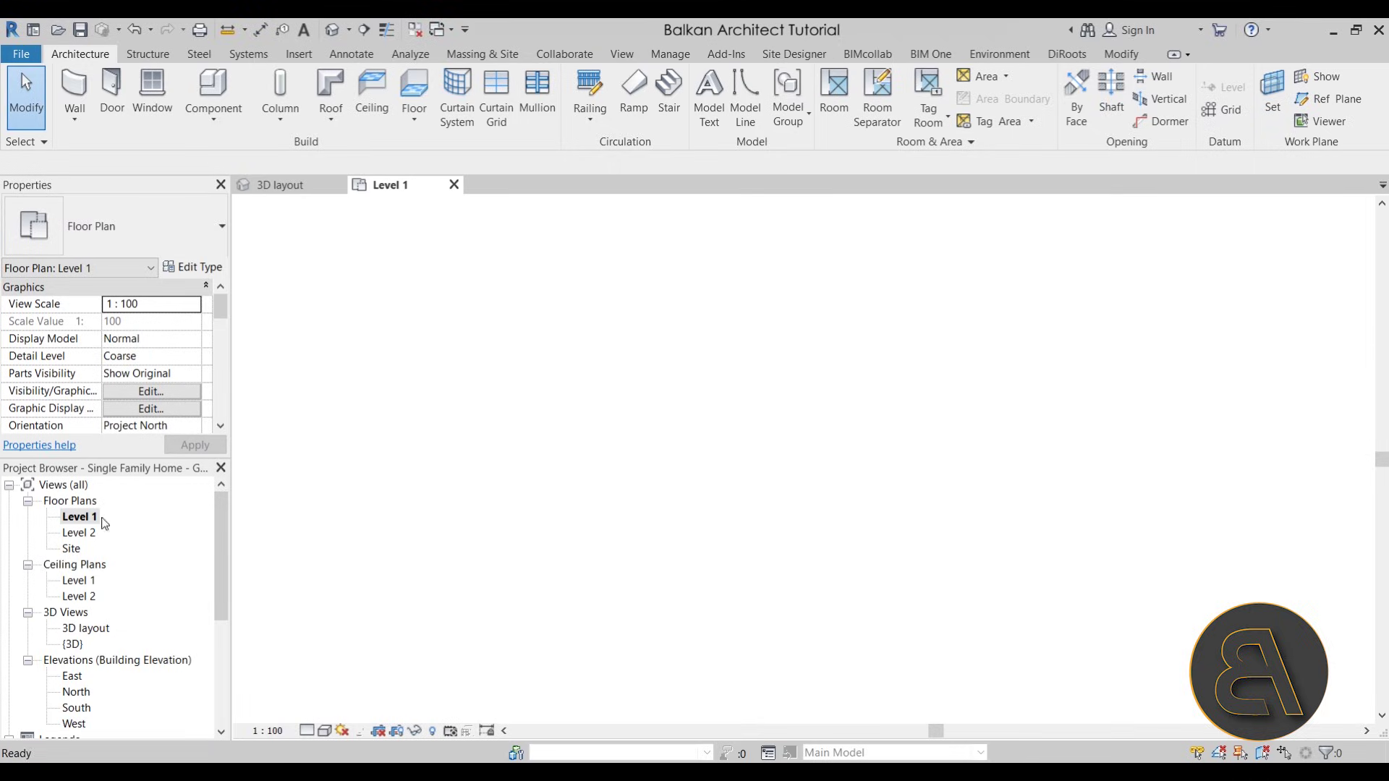
{"action": "scroll", "coordinate": [827, 454], "scroll_direction": "up", "scroll_amount": 5}
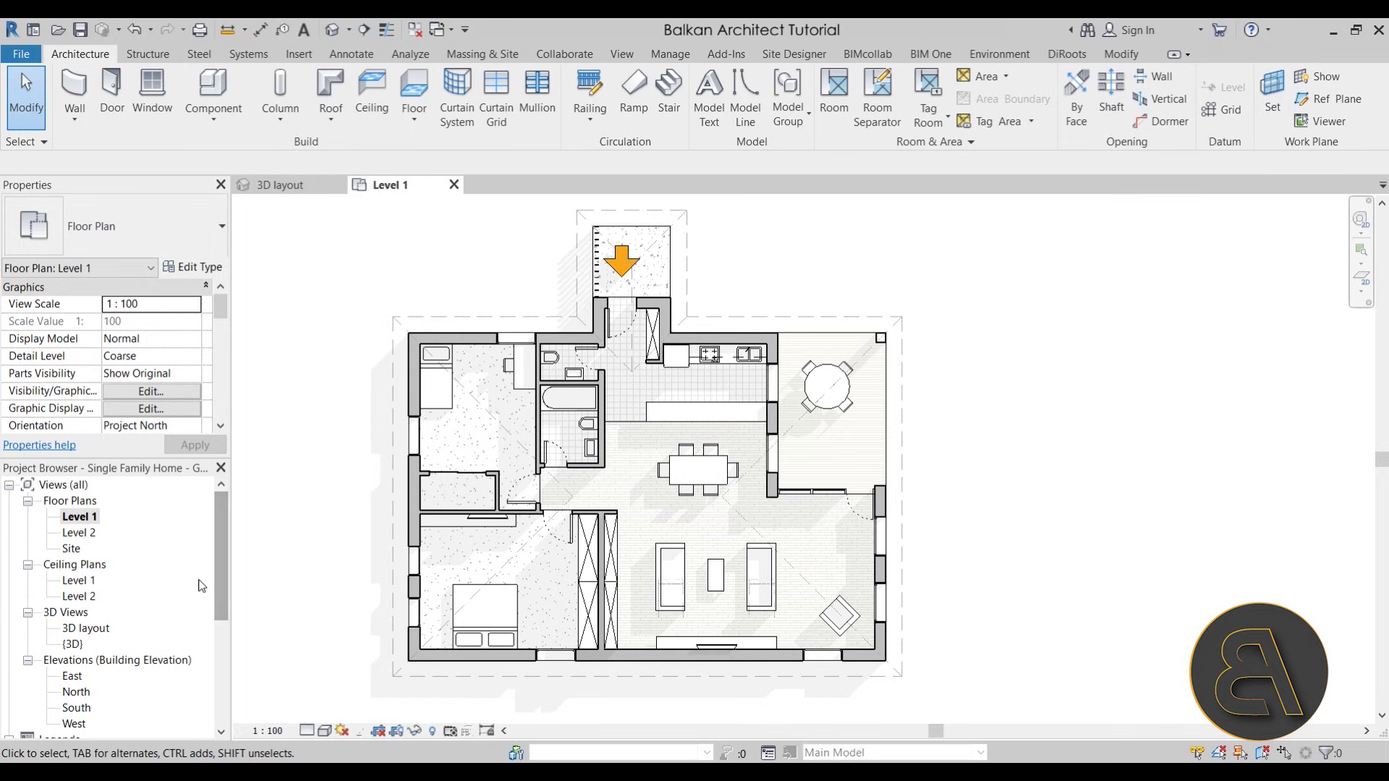
{"action": "scroll", "coordinate": [192, 597], "scroll_direction": "down", "scroll_amount": 2}
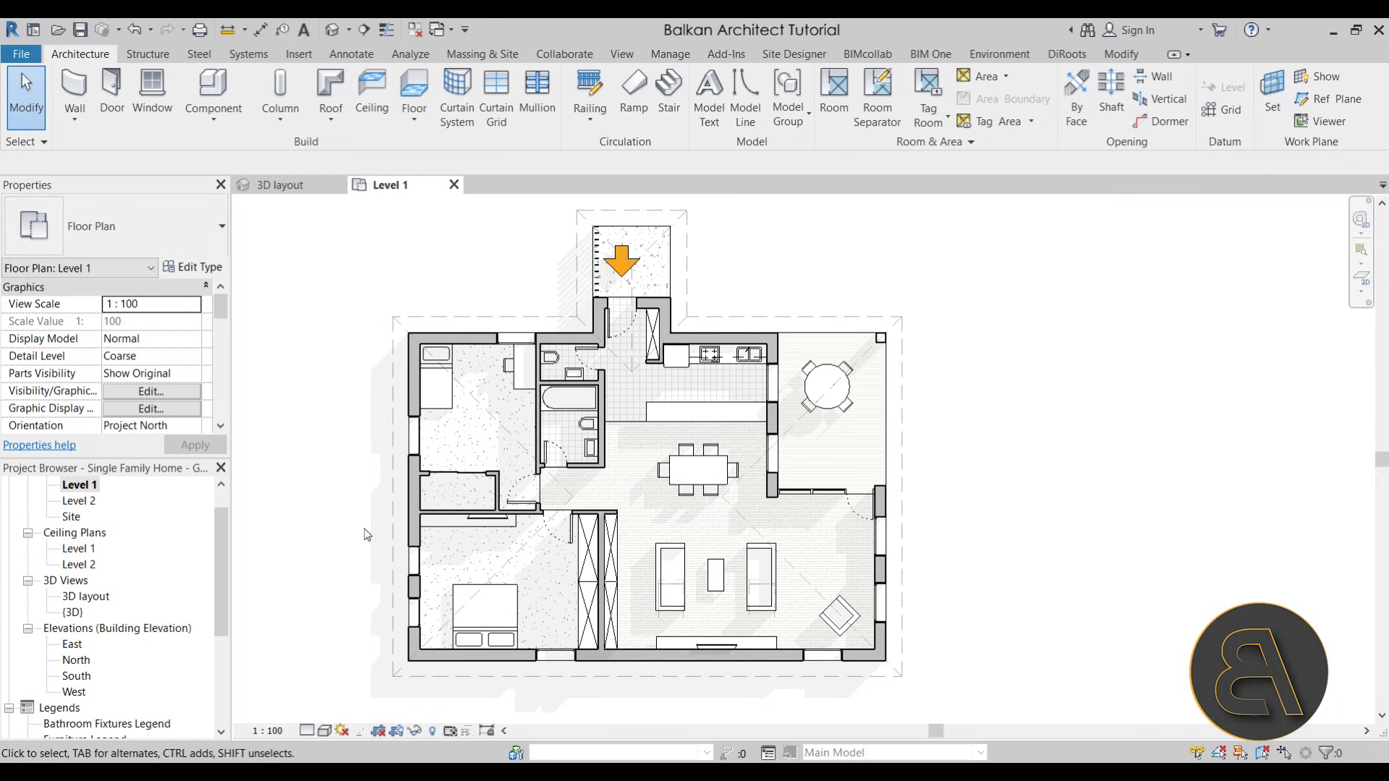
{"action": "middle_click_drag", "start_coordinate": [1047, 489], "coordinate": [1042, 492]}
{"action": "scroll", "coordinate": [965, 465], "scroll_direction": "down", "scroll_amount": 1}
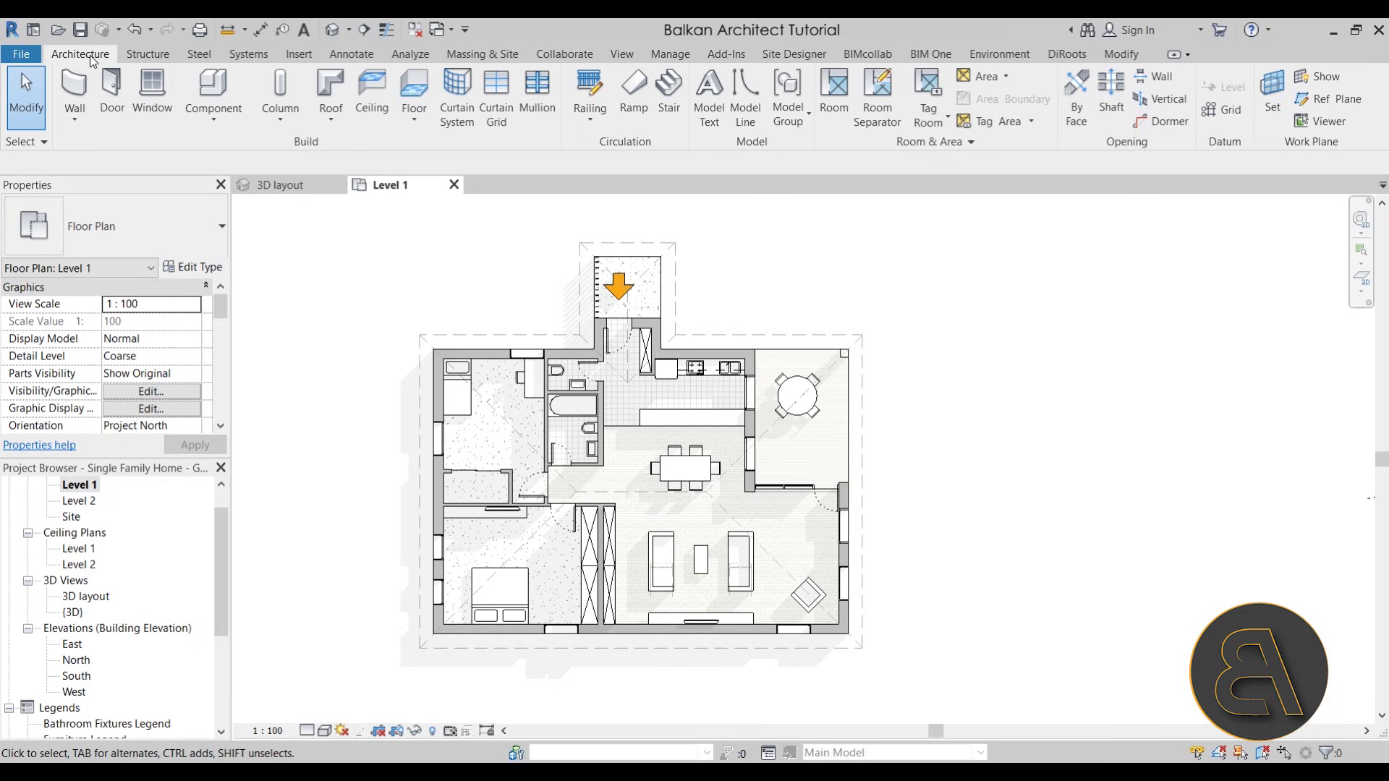
{"action": "left_click", "coordinate": [160, 61]}
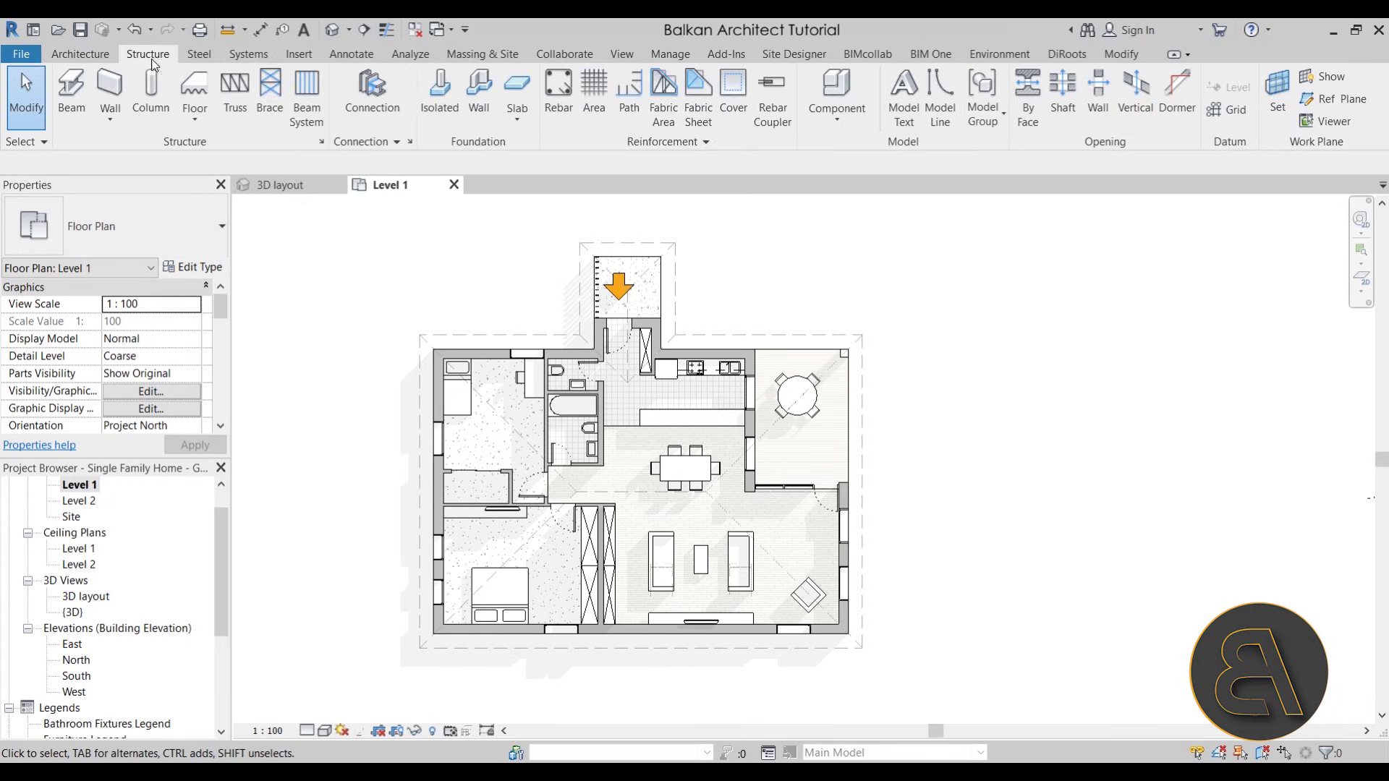
{"action": "left_click", "coordinate": [197, 57]}
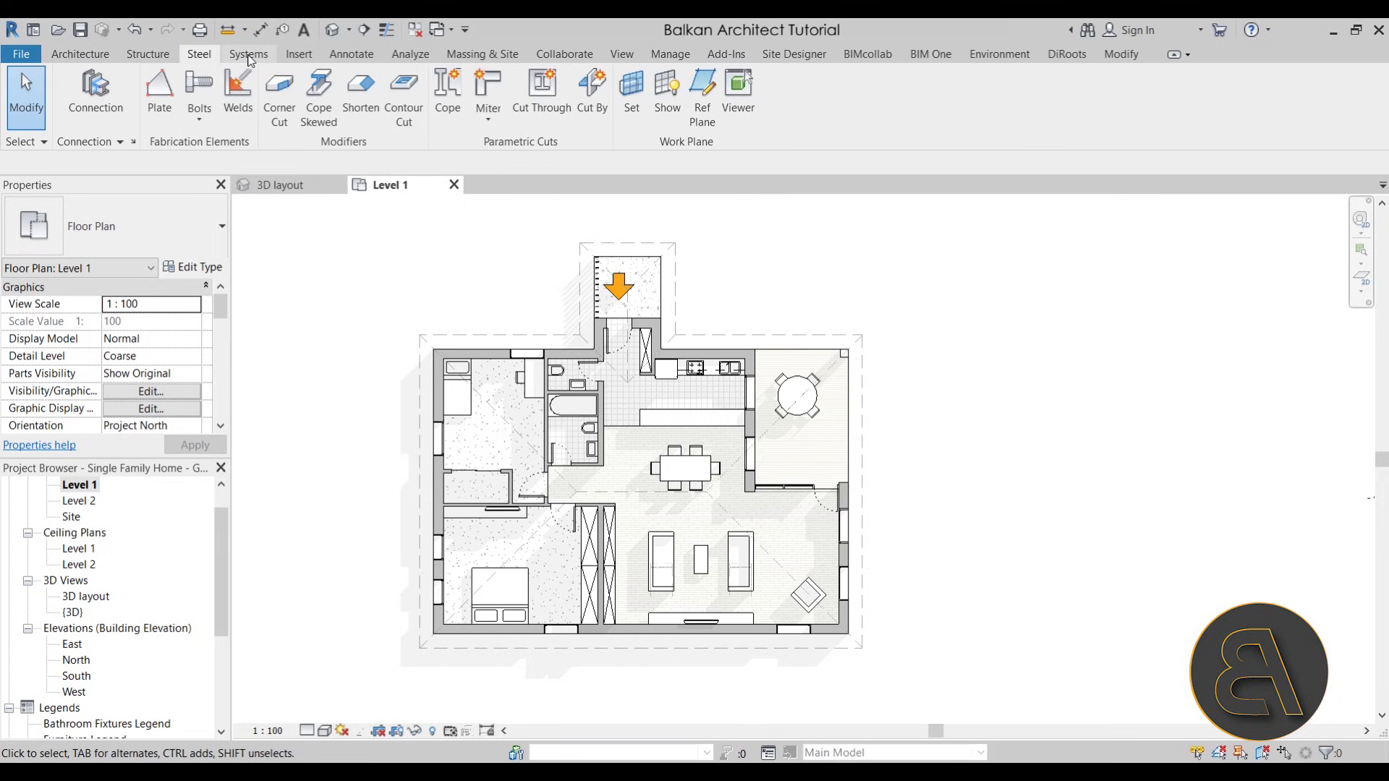
{"action": "left_click", "coordinate": [249, 58]}
{"action": "left_click", "coordinate": [351, 56]}
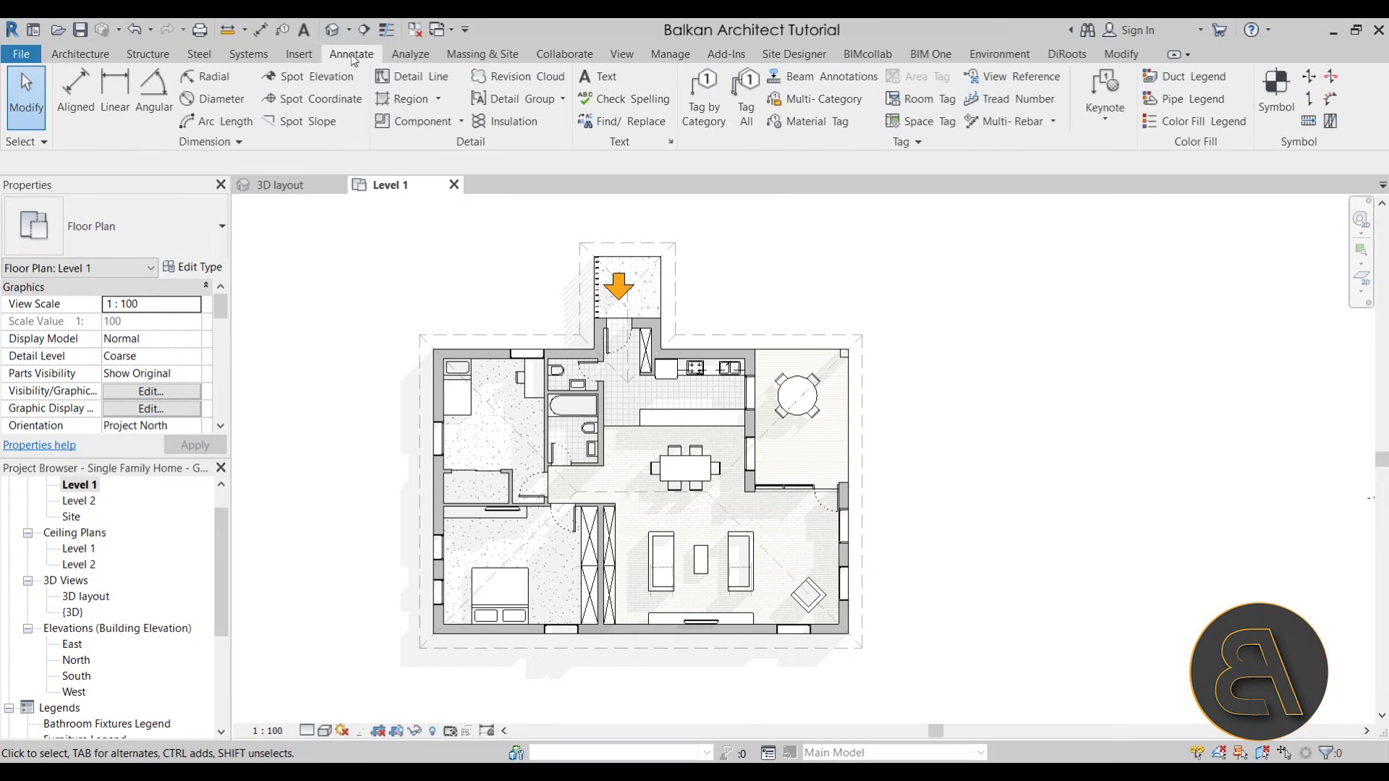
{"action": "left_click", "coordinate": [1121, 55]}
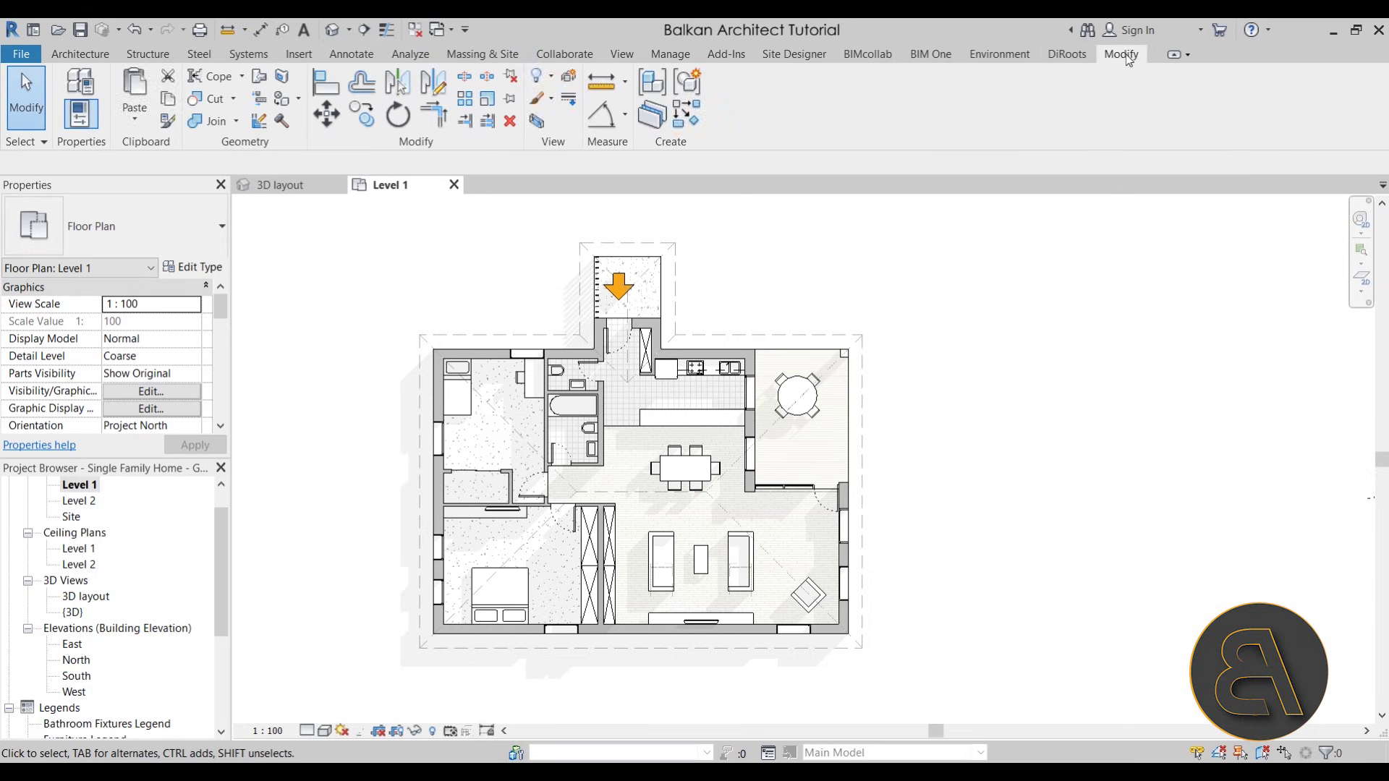
{"action": "left_click", "coordinate": [105, 59]}
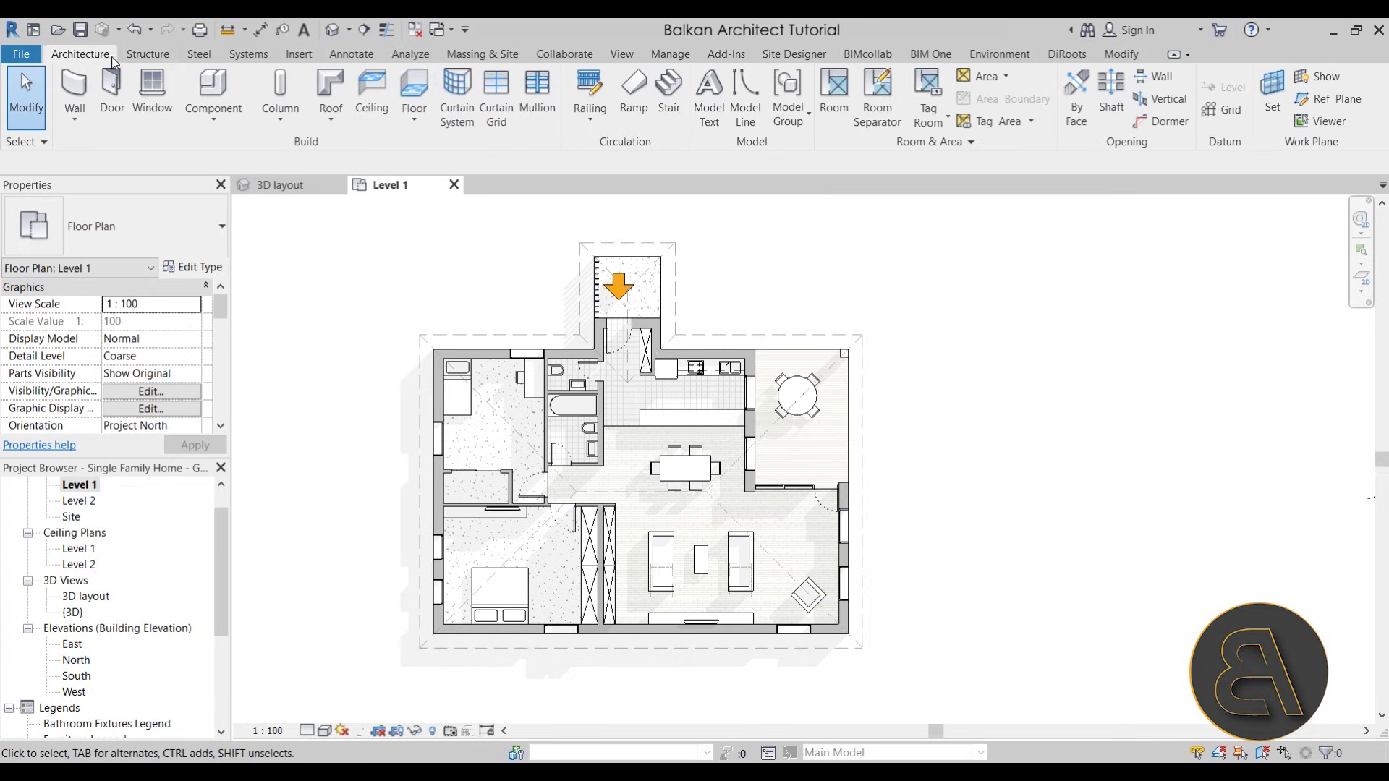
Draw a vertical grid along the west wall, from above the house to below the plan
{"action": "left_click", "coordinate": [1231, 110]}
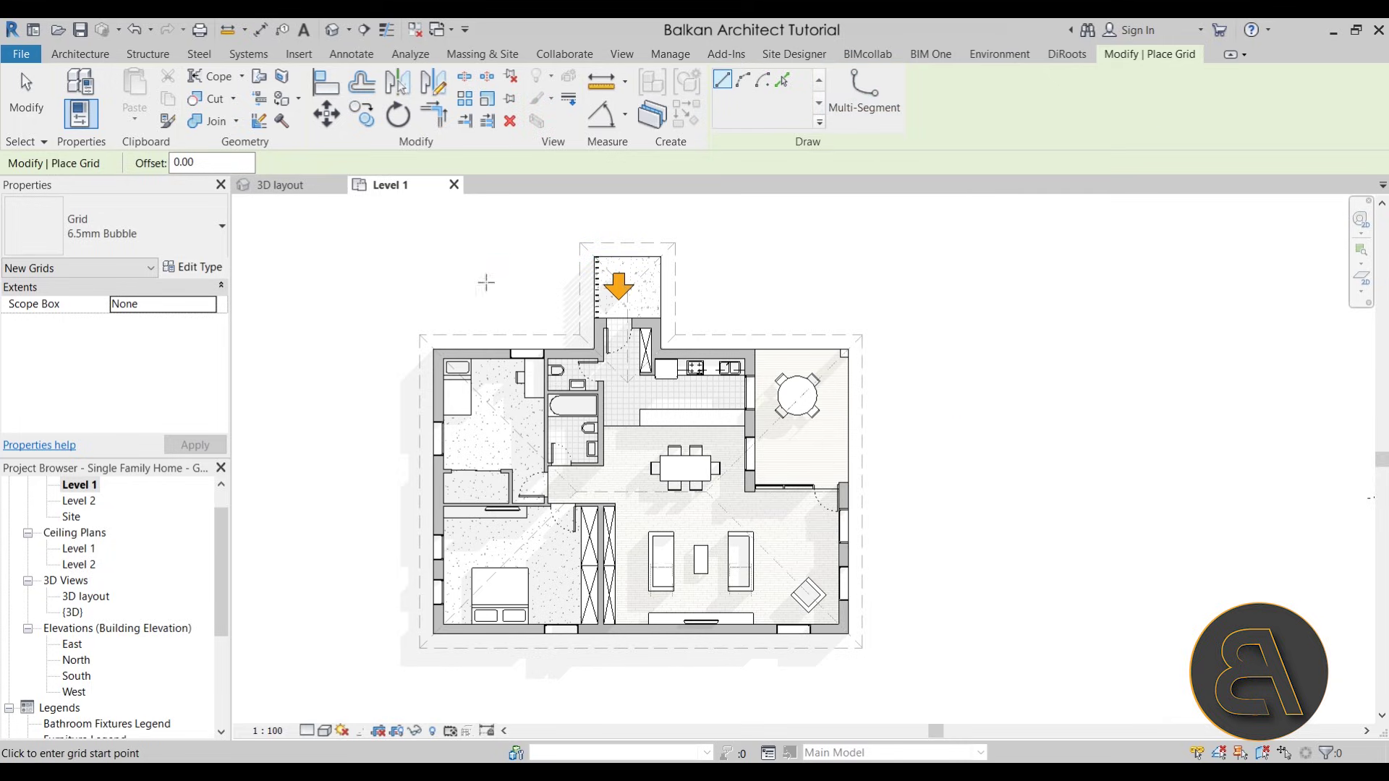
{"action": "scroll", "coordinate": [482, 249], "scroll_direction": "left", "scroll_amount": 1, "text": "shift"}
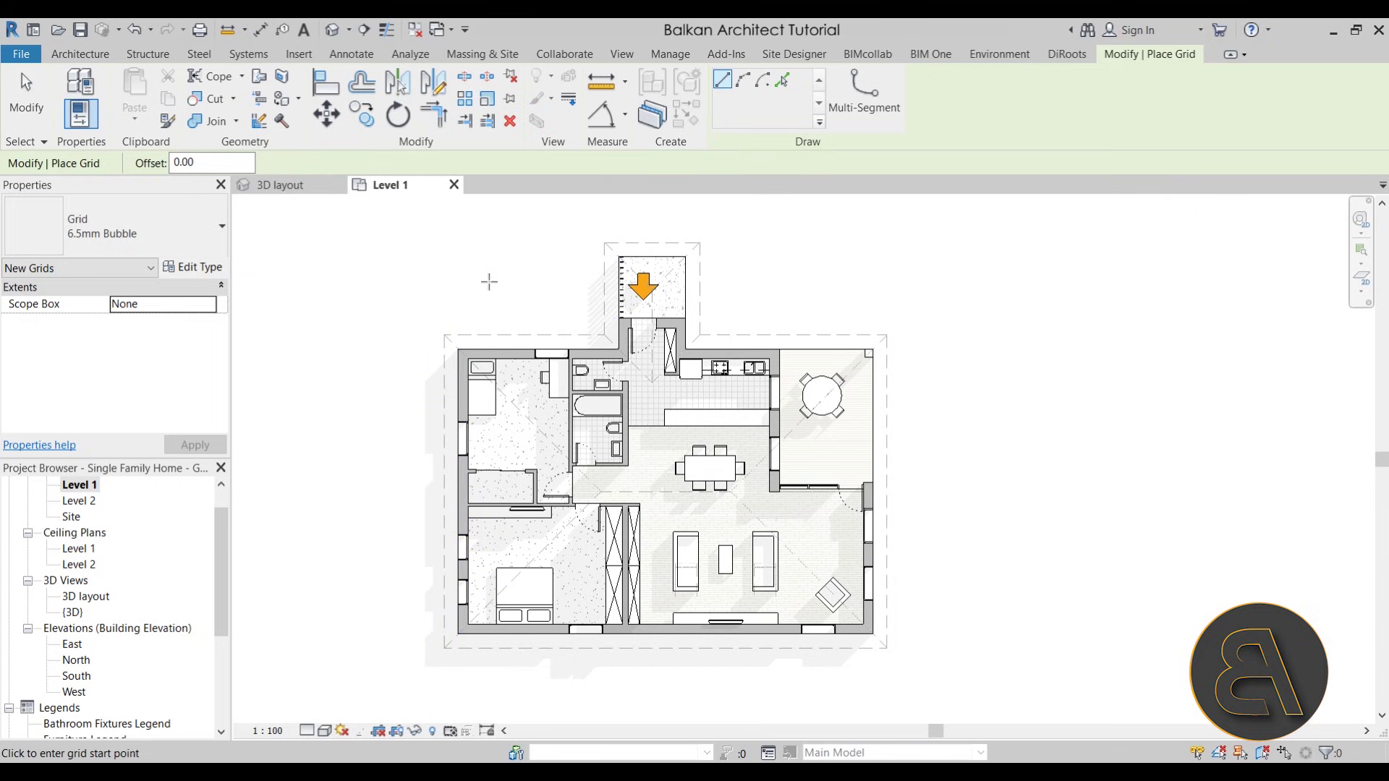
{"action": "middle_click_drag", "start_coordinate": [480, 283], "coordinate": [518, 295]}
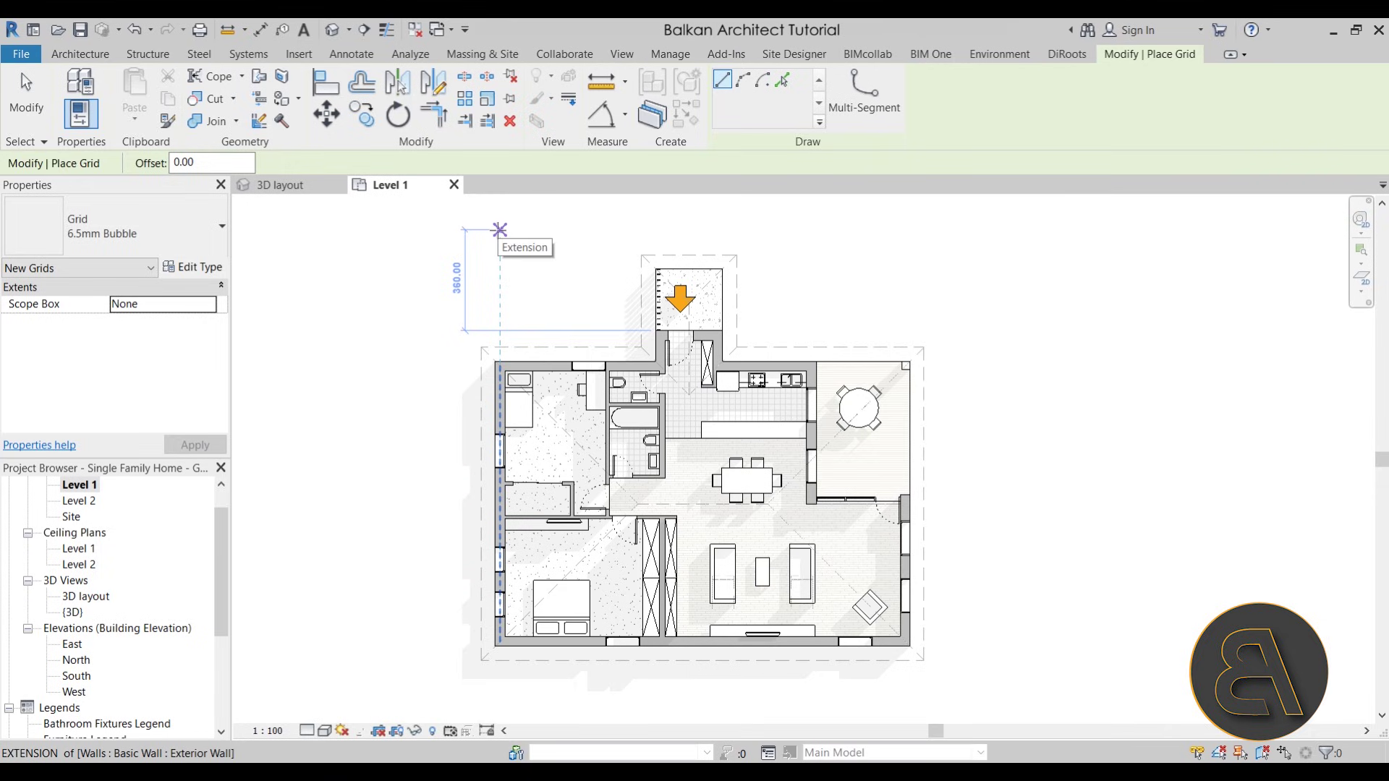
{"action": "left_click", "coordinate": [499, 230]}
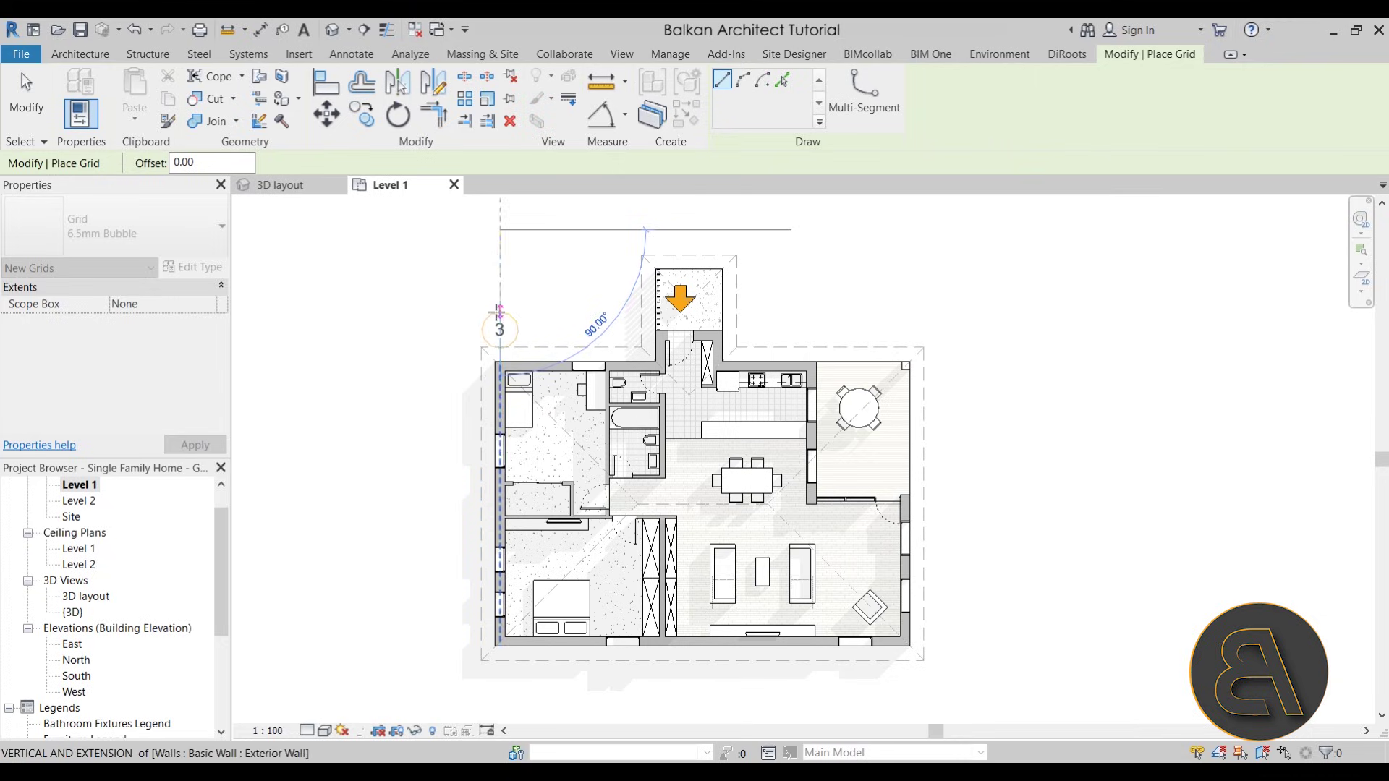
{"action": "scroll", "coordinate": [556, 443], "scroll_direction": "down", "scroll_amount": 2}
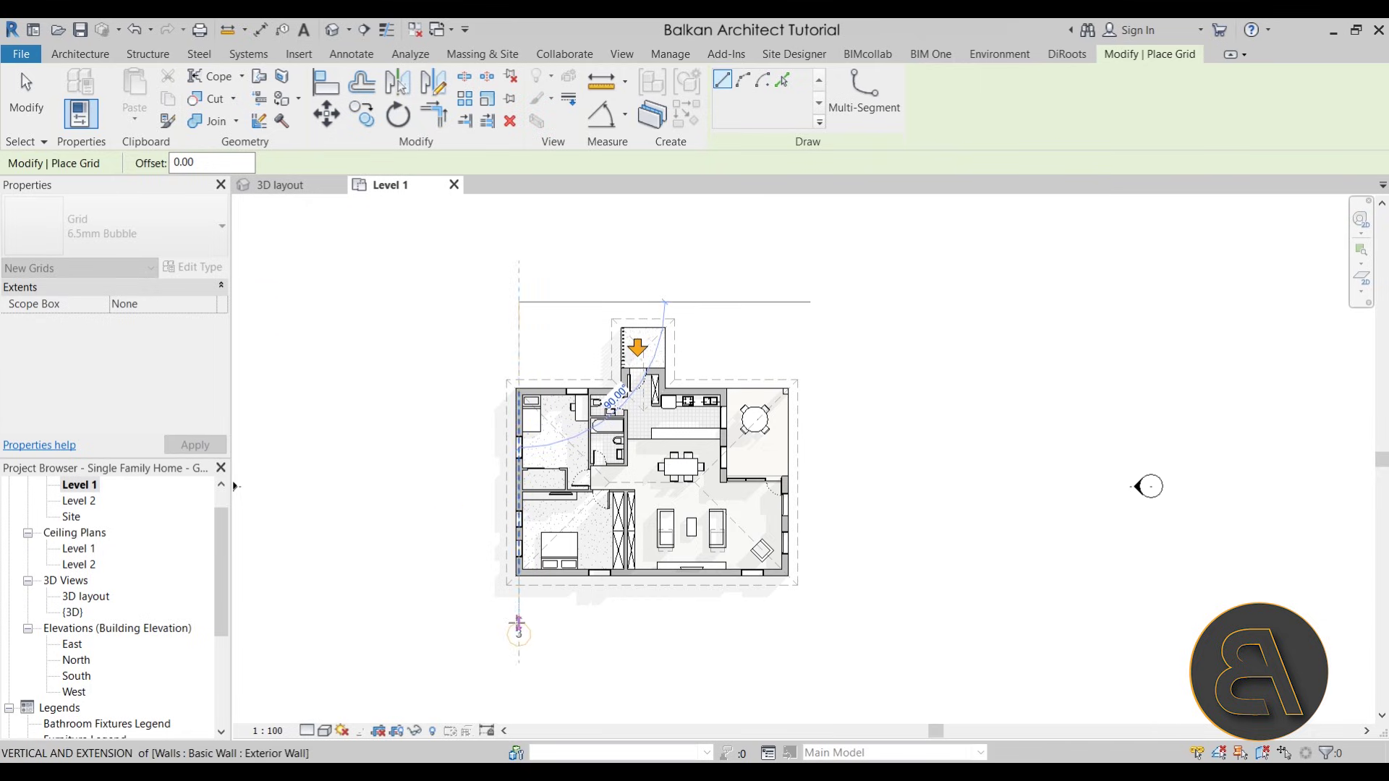
{"action": "left_click", "coordinate": [519, 640]}
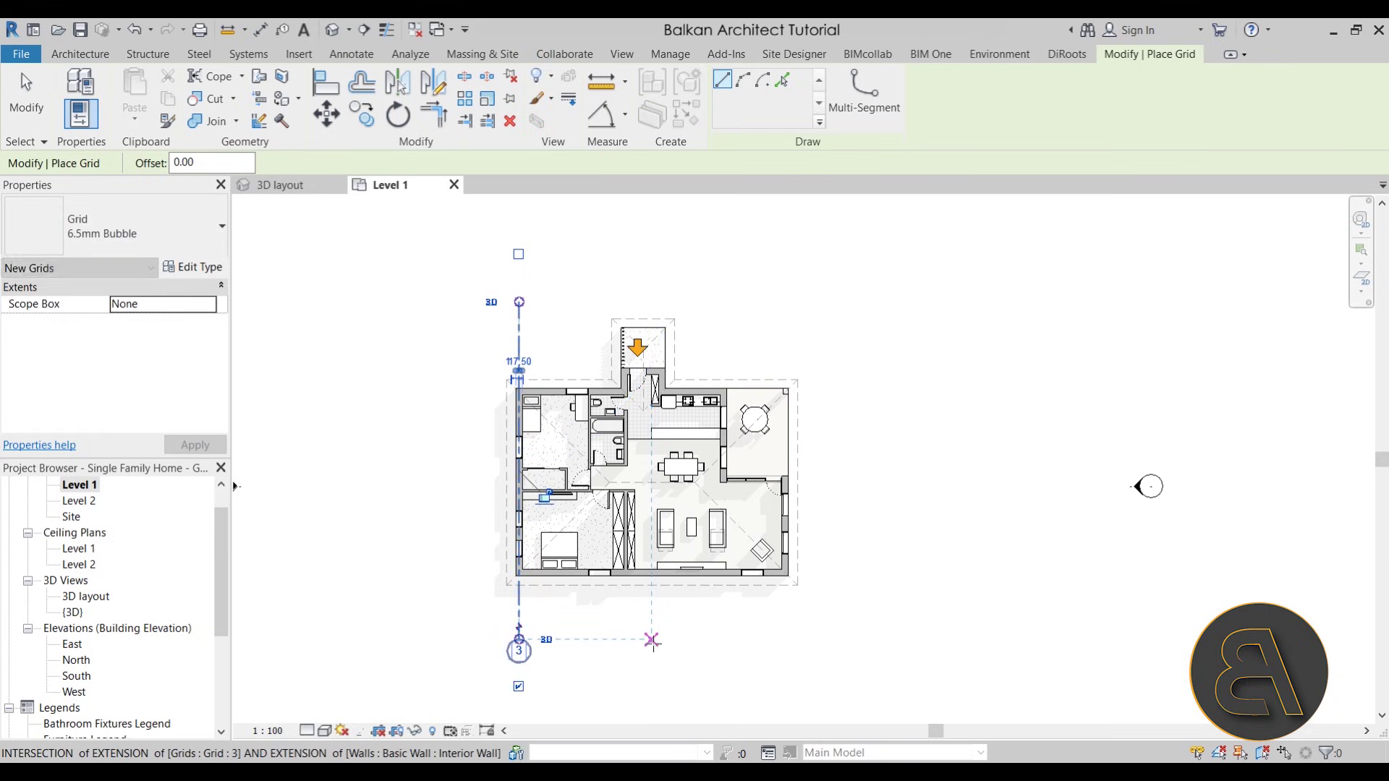
Finish placing the grid and renumber the west-wall grid from 3 to 1
{"action": "key", "text": "Escape"}
{"action": "key", "text": "Escape"}
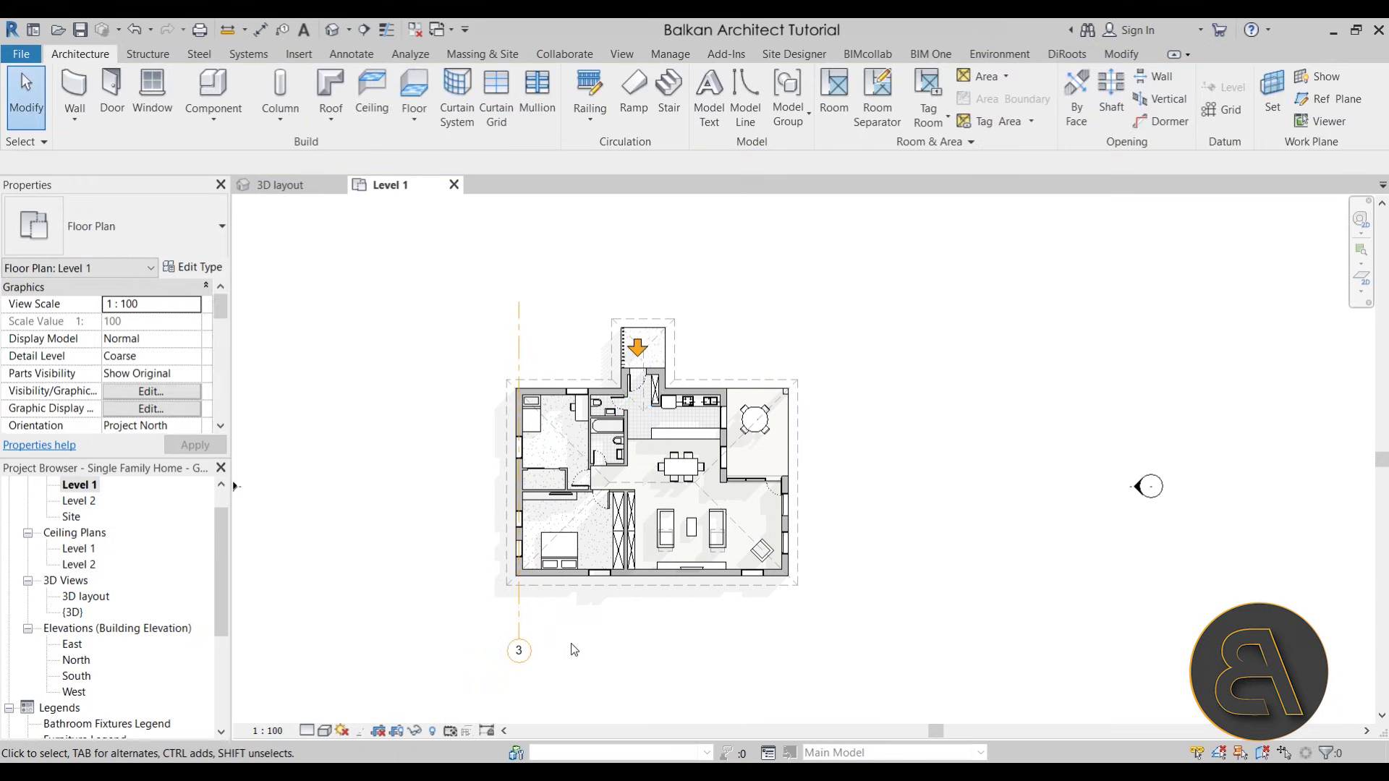
{"action": "left_click", "coordinate": [527, 623]}
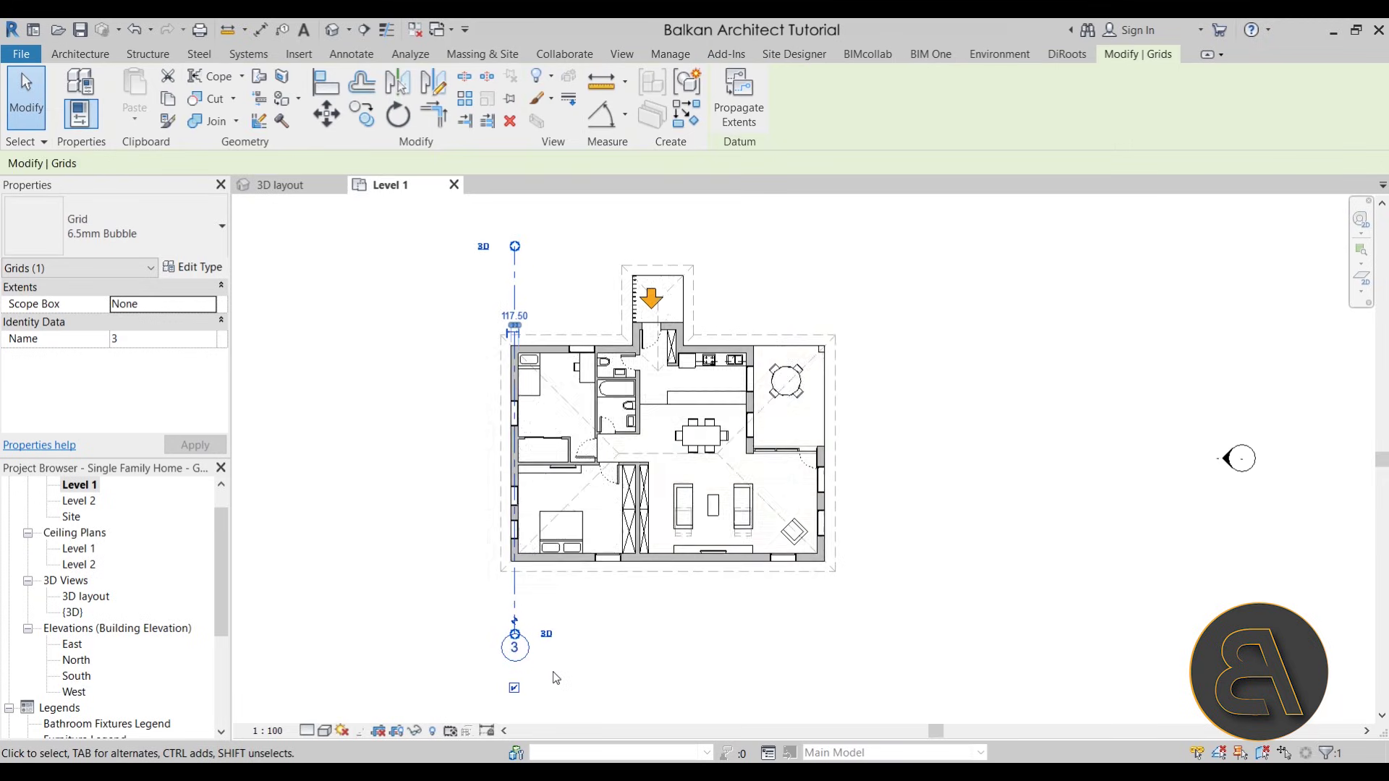
{"action": "scroll", "coordinate": [692, 666], "scroll_direction": "up", "scroll_amount": 1}
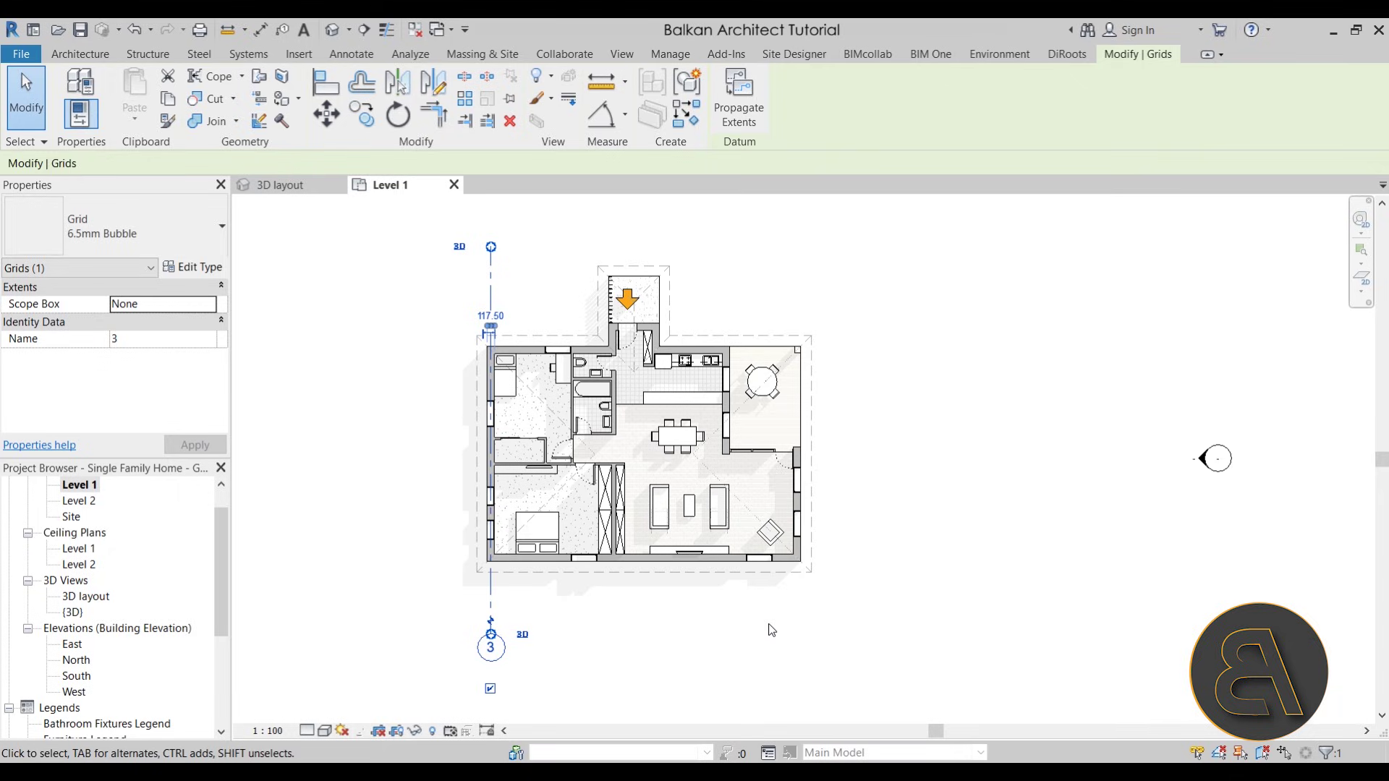
{"action": "left_click", "coordinate": [492, 652]}
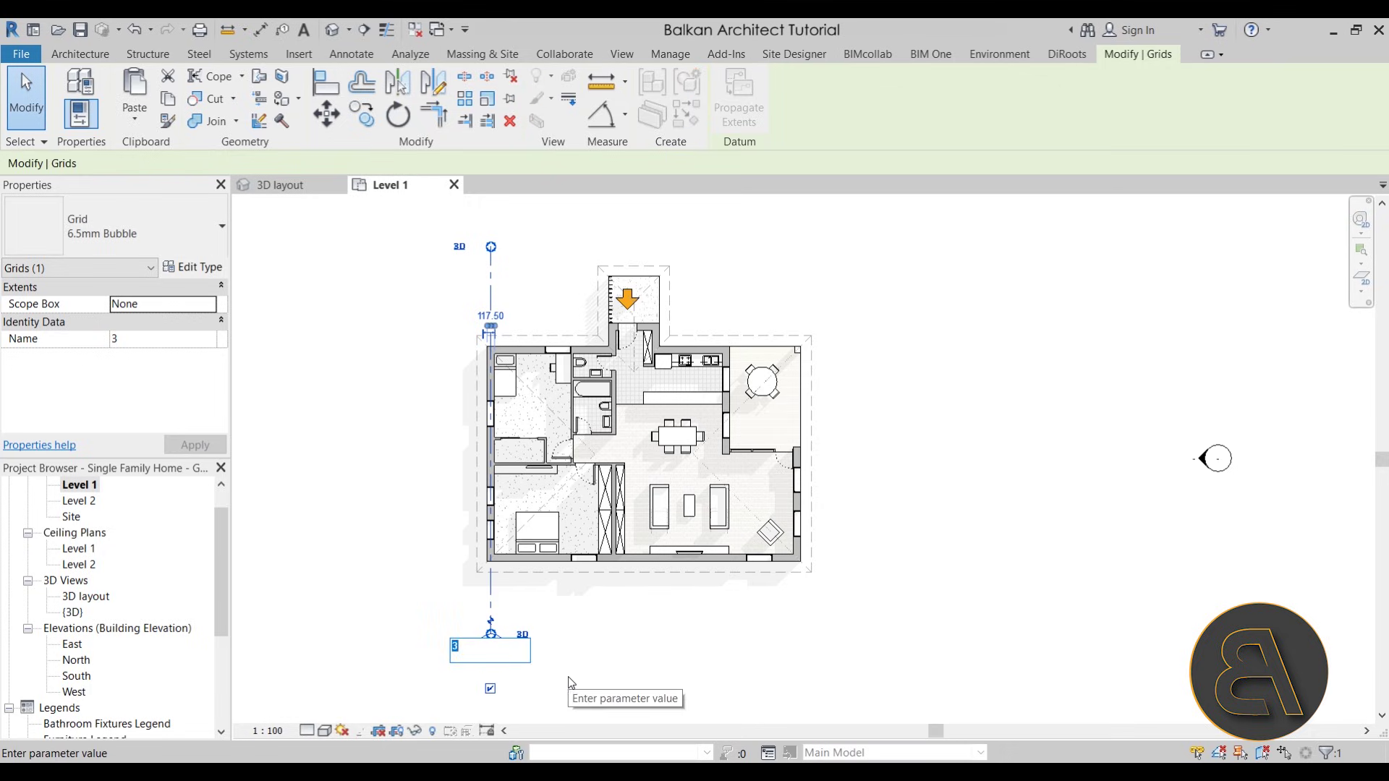
{"action": "type", "text": "1"}
{"action": "key", "text": "Return"}
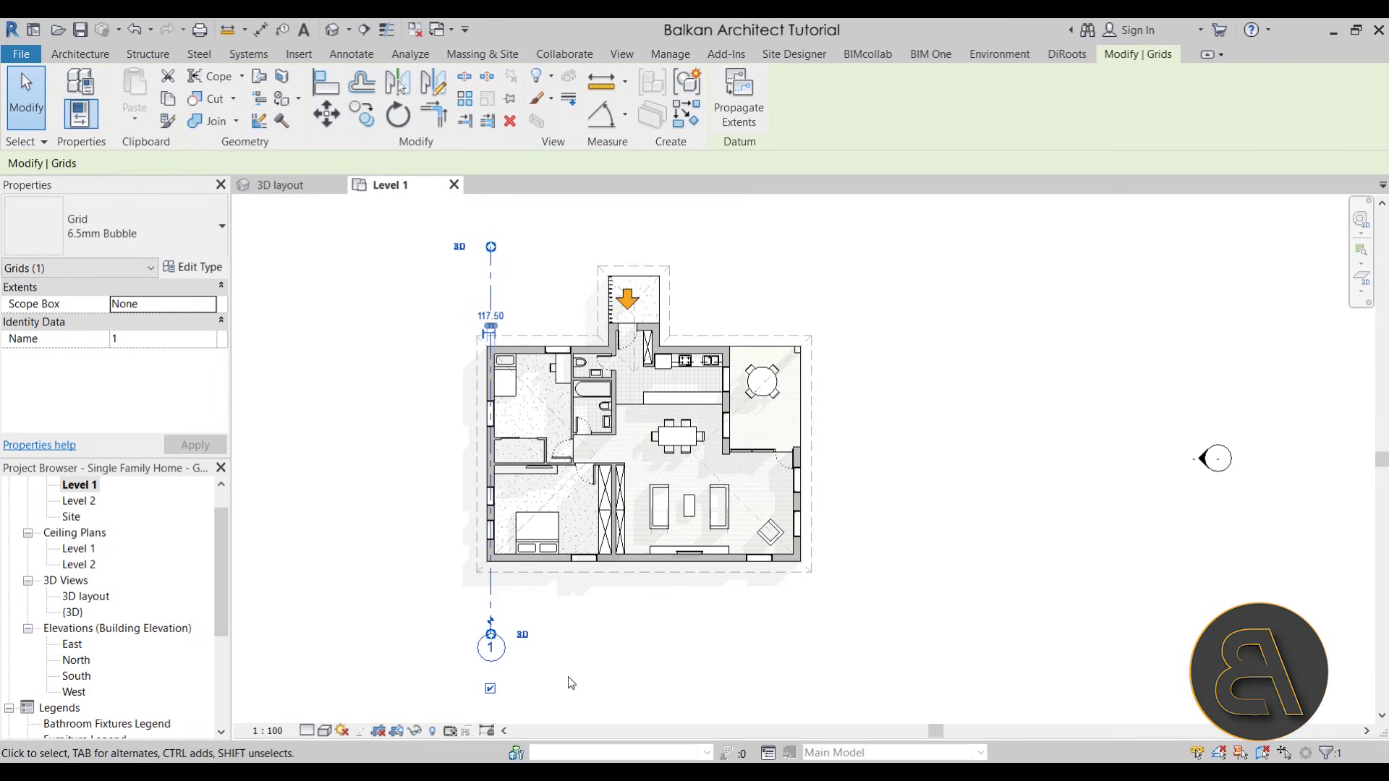
{"action": "left_click", "coordinate": [575, 680]}
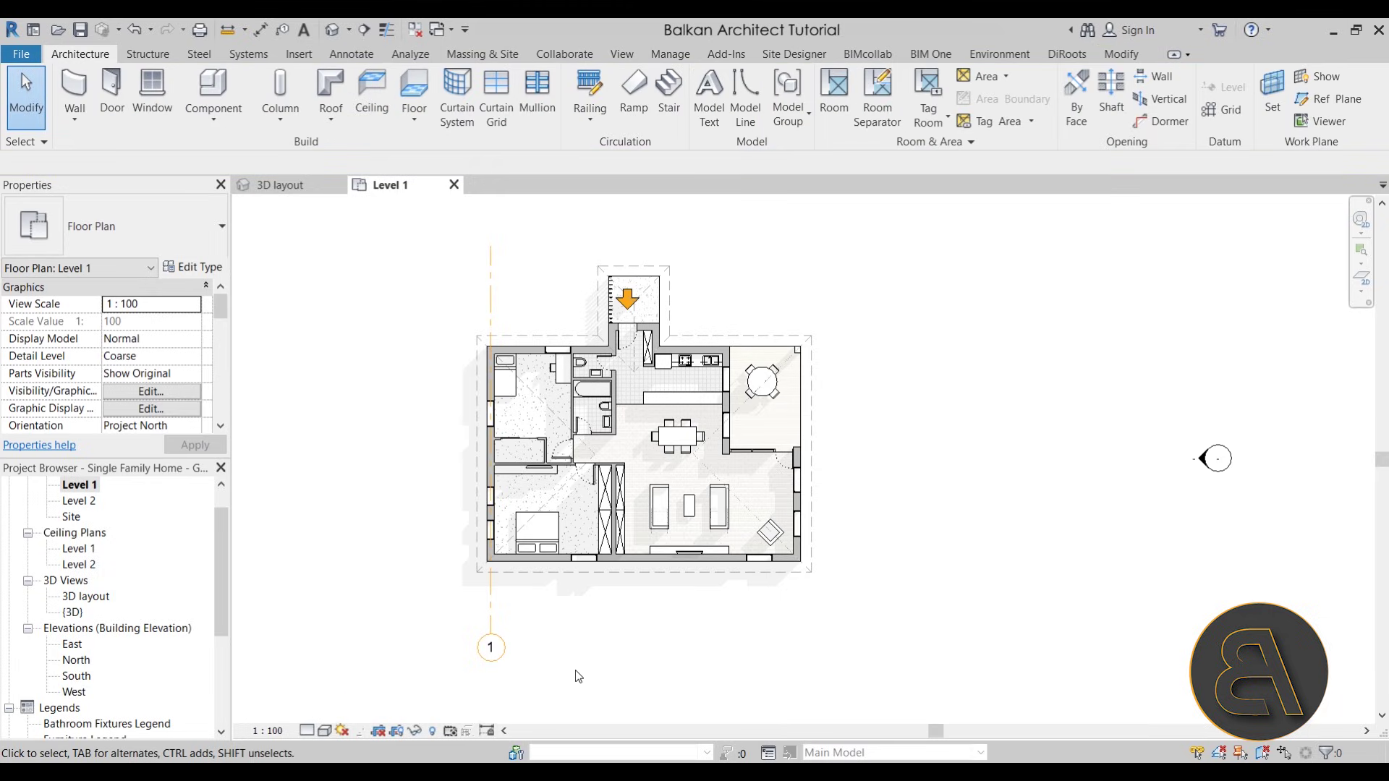
Draw grid 2 through the entrance, ending level with grid 1's bottom bubble
{"action": "left_click", "coordinate": [1224, 113]}
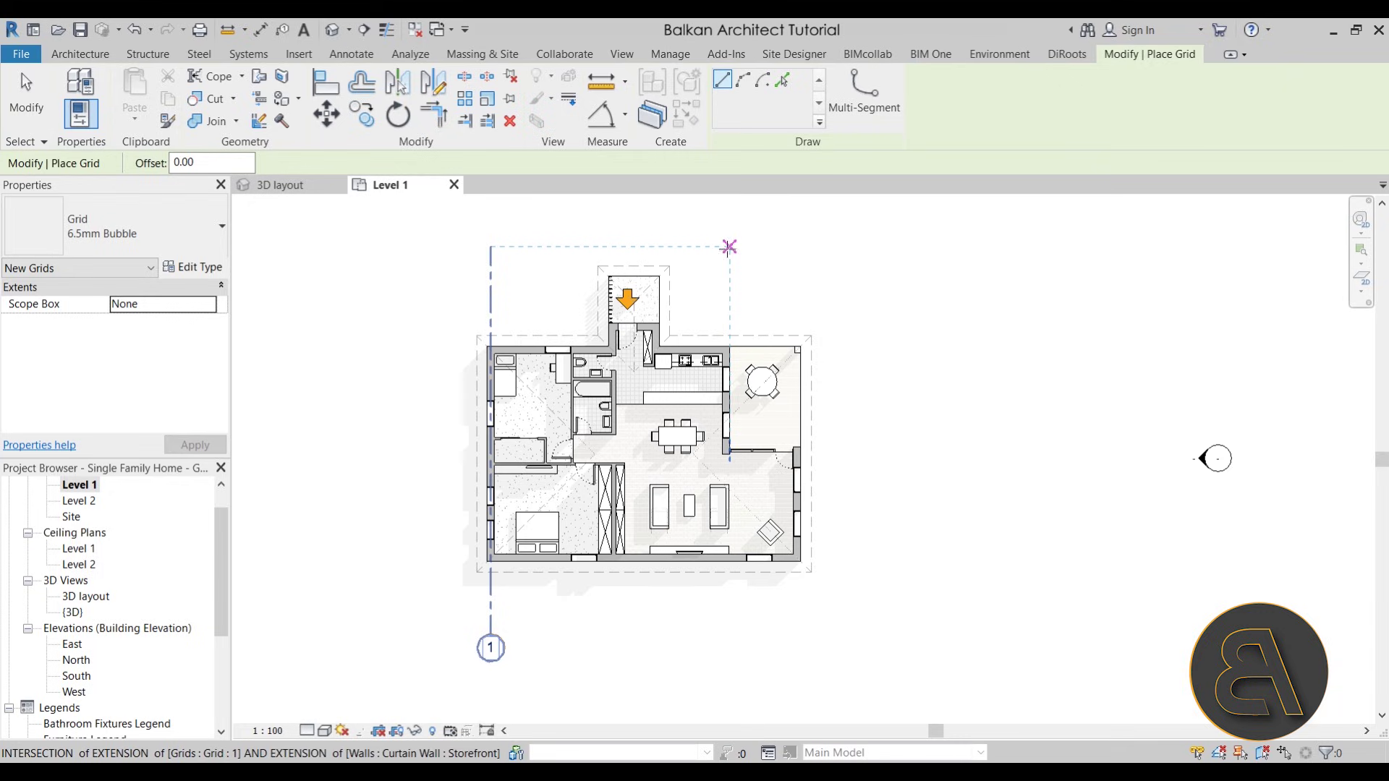
{"action": "left_click", "coordinate": [613, 245]}
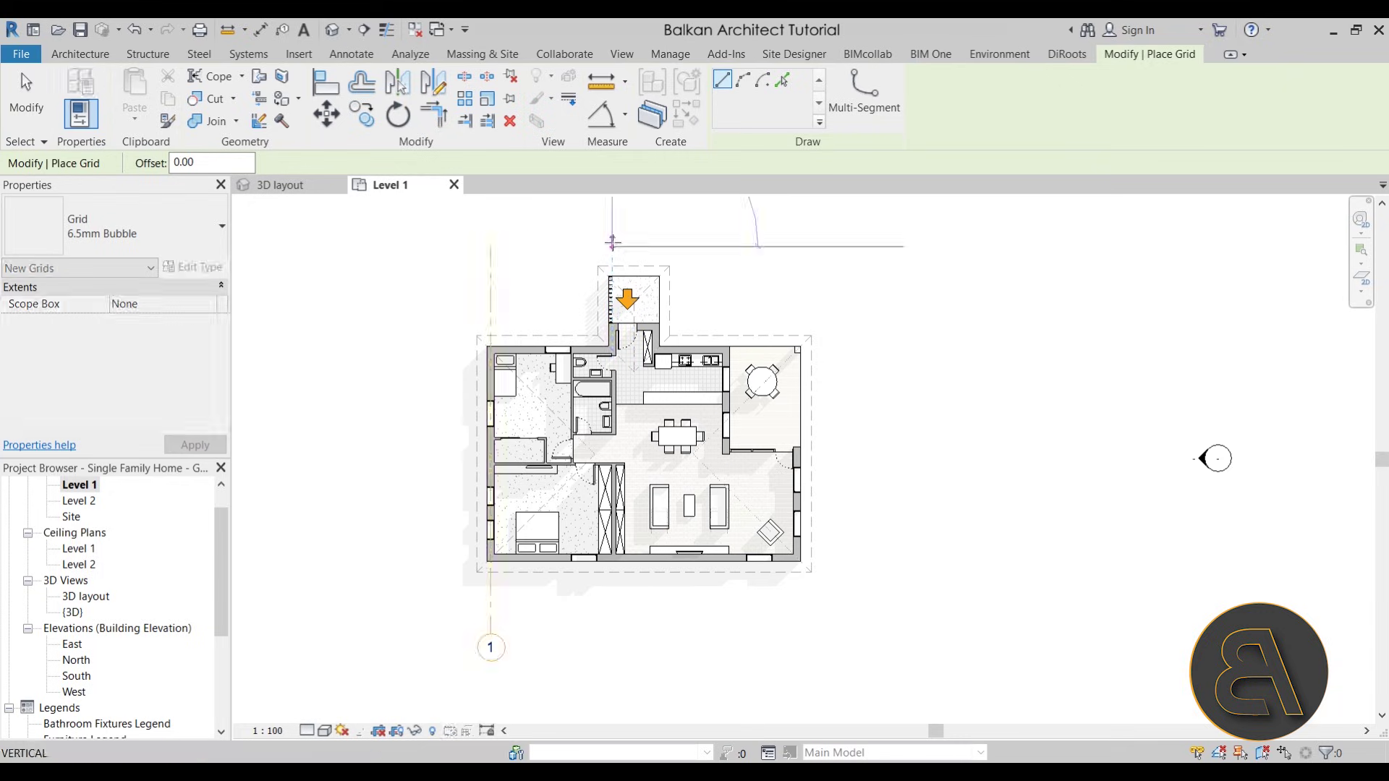
{"action": "left_click", "coordinate": [612, 623]}
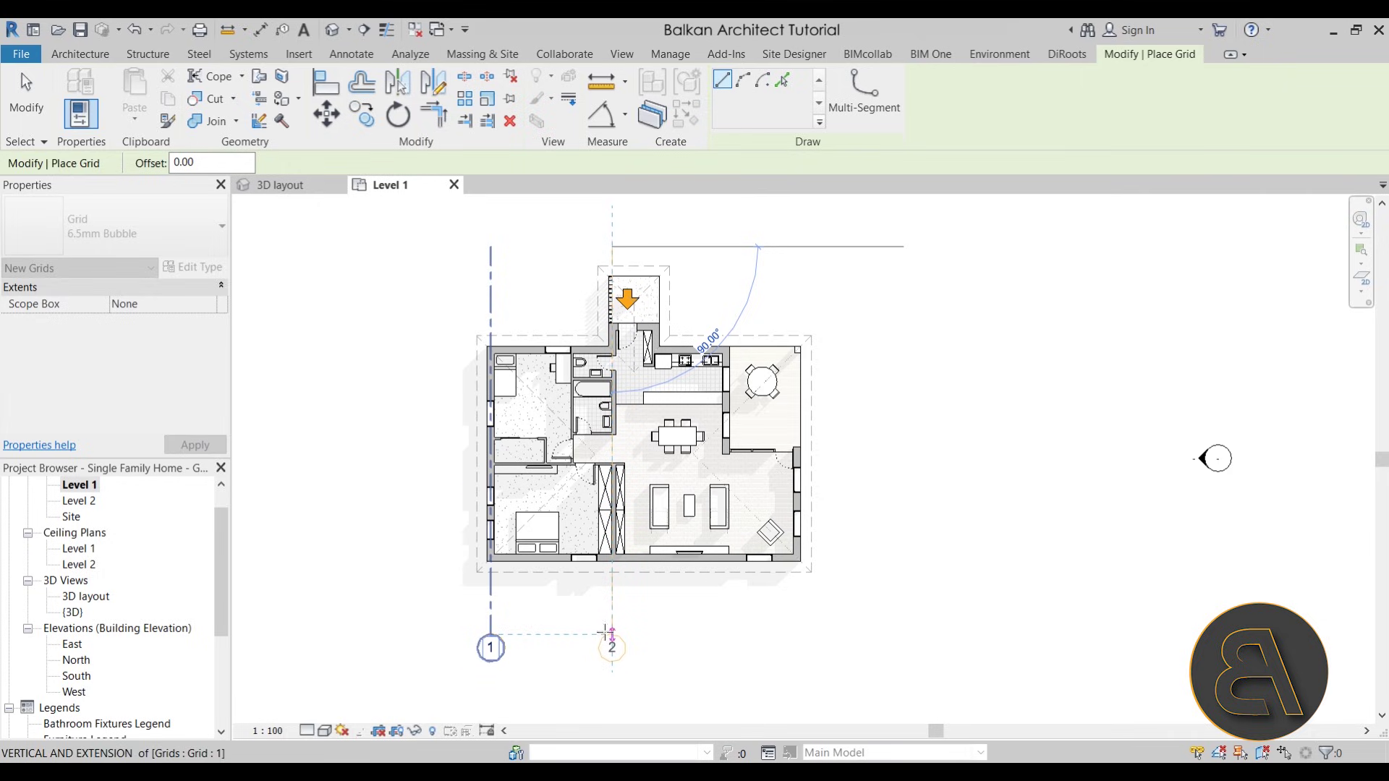
{"action": "left_click", "coordinate": [608, 634]}
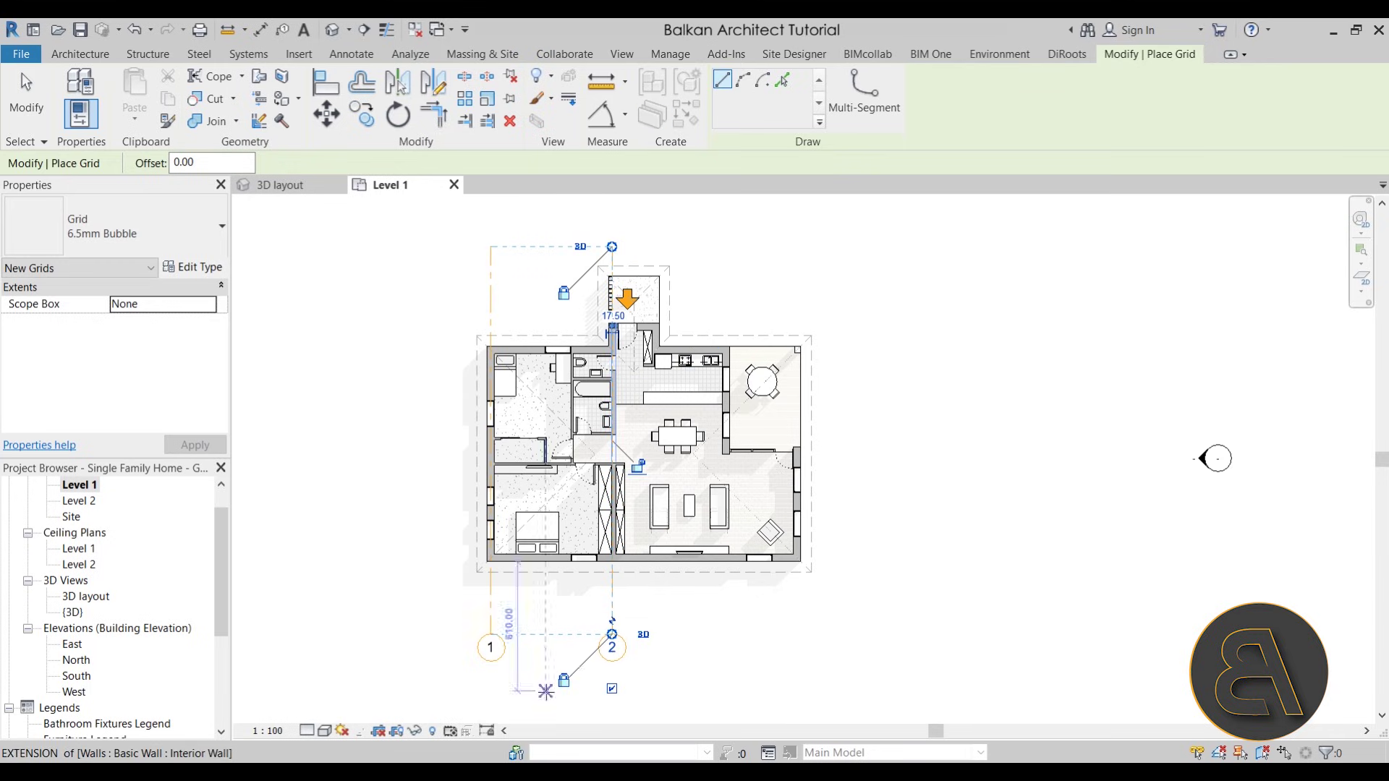
{"action": "key", "text": "Escape"}
{"action": "key", "text": "Escape"}
{"action": "left_click", "coordinate": [495, 612]}
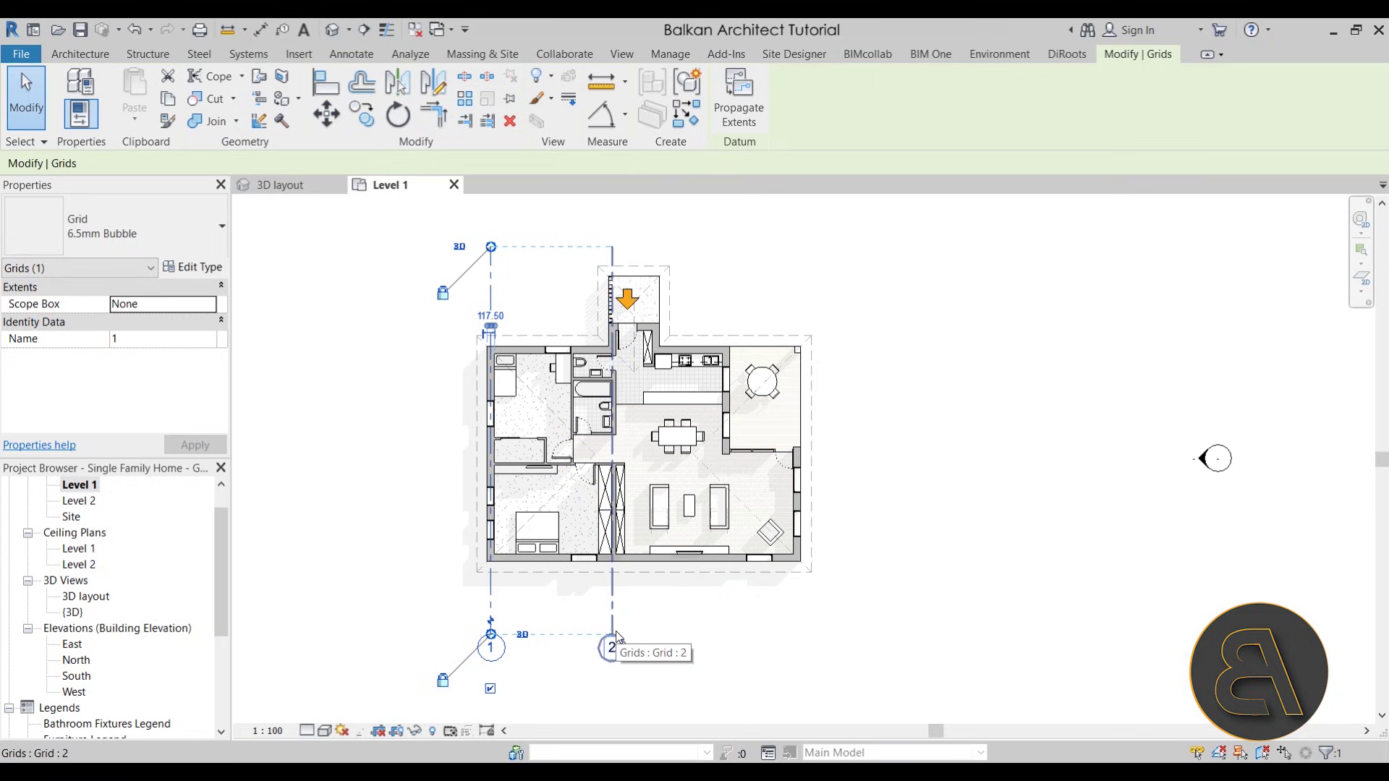
Extend grid 1's top end farther above the Level 1 plan
{"action": "scroll", "coordinate": [588, 589], "scroll_direction": "up", "scroll_amount": 2}
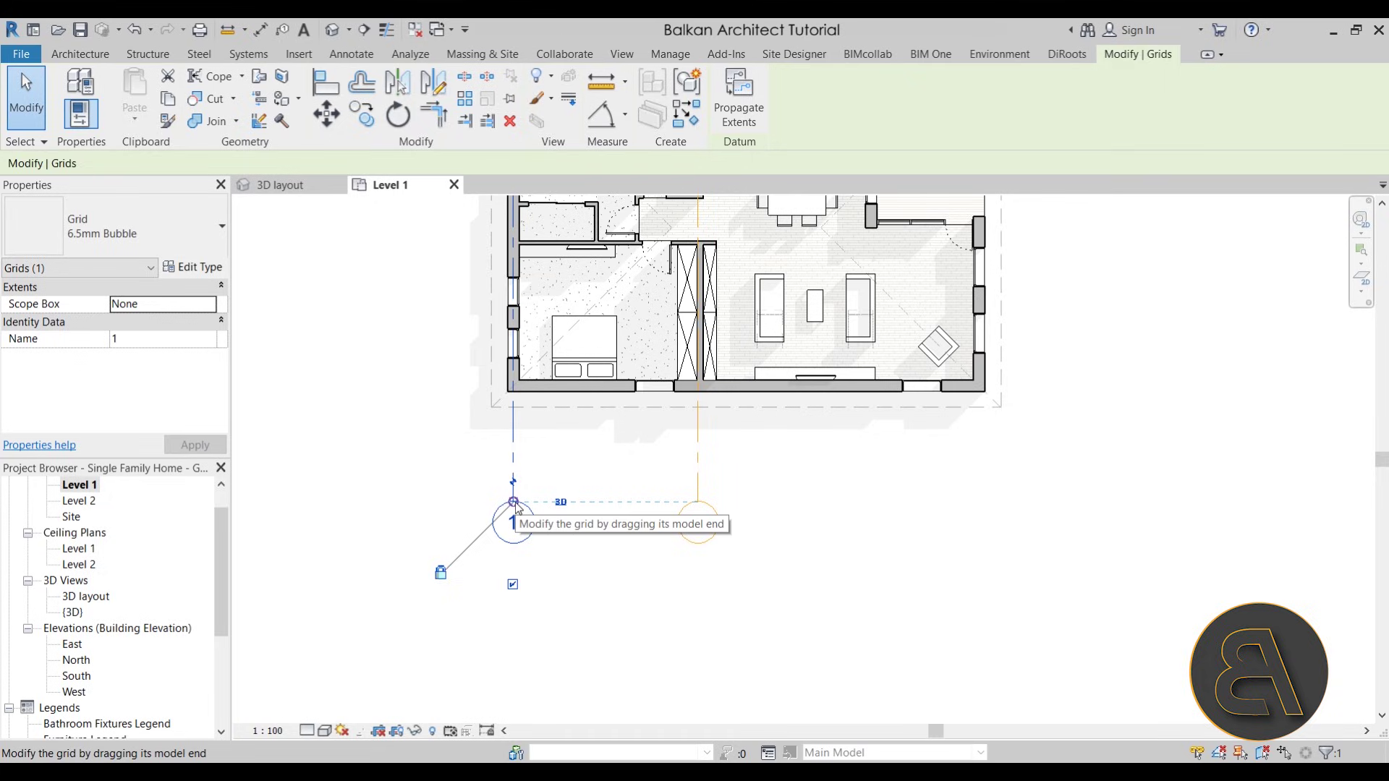
{"action": "scroll", "coordinate": [516, 506], "scroll_direction": "up", "scroll_amount": 2}
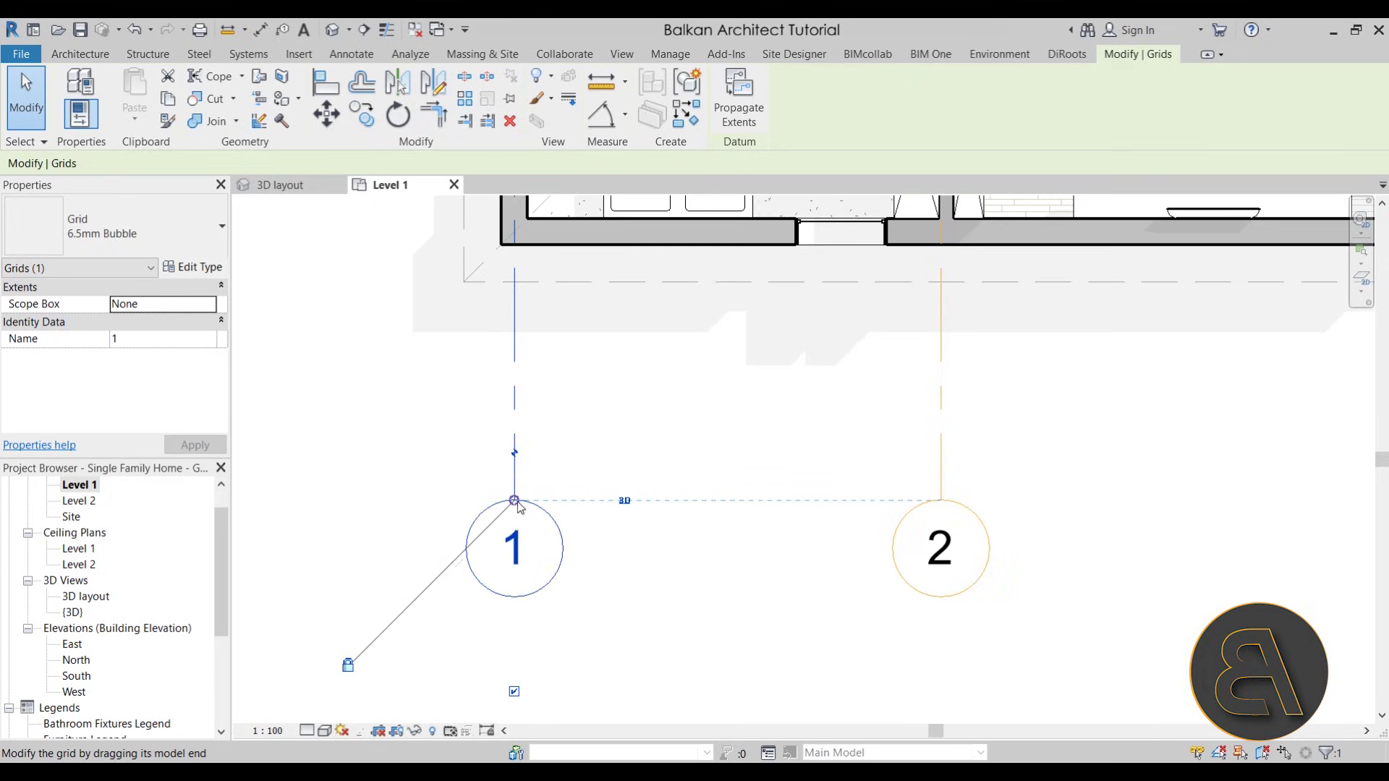
{"action": "middle_click_drag", "start_coordinate": [516, 504], "coordinate": [517, 637]}
{"action": "scroll", "coordinate": [610, 522], "scroll_direction": "down", "scroll_amount": 2}
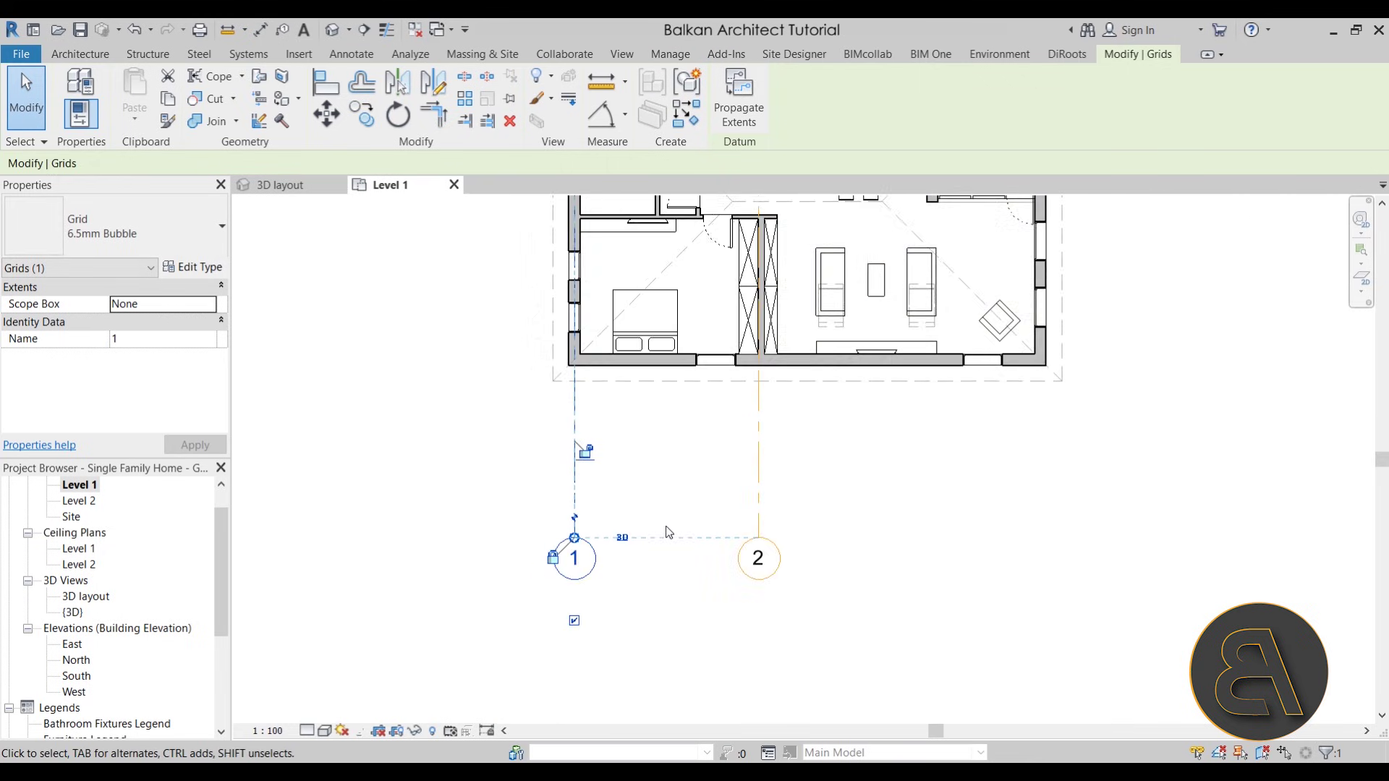
{"action": "middle_click_drag", "start_coordinate": [724, 599], "coordinate": [719, 644]}
{"action": "scroll", "coordinate": [718, 644], "scroll_direction": "down", "scroll_amount": 2}
{"action": "mouse_move", "coordinate": [565, 642]}
{"action": "left_mouse_down"}
{"action": "mouse_move", "coordinate": [565, 688]}
{"action": "mouse_move", "coordinate": [565, 644]}
{"action": "left_mouse_up"}
{"action": "middle_click_drag", "start_coordinate": [436, 458], "coordinate": [442, 636]}
{"action": "scroll", "coordinate": [499, 406], "scroll_direction": "down", "scroll_amount": 1}
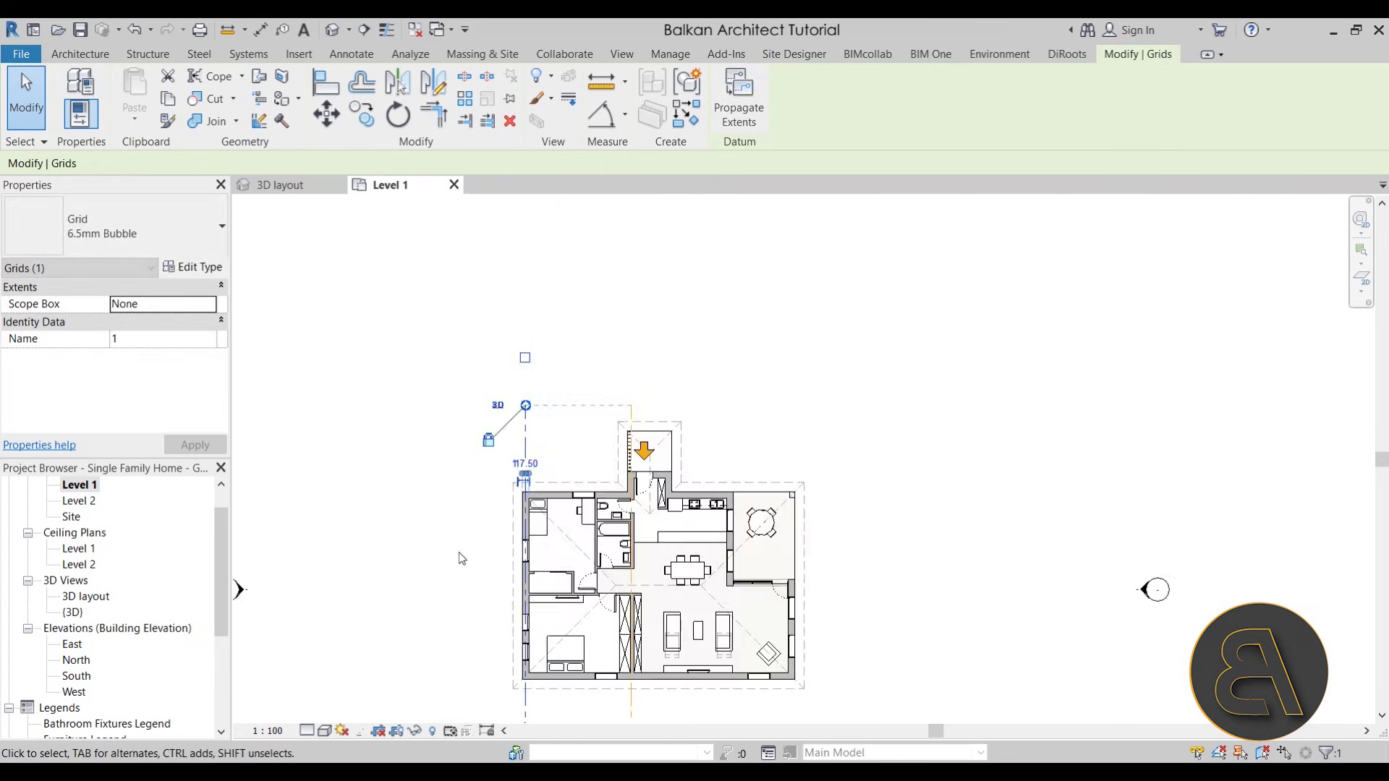
{"action": "scroll", "coordinate": [530, 393], "scroll_direction": "up", "scroll_amount": 2}
{"action": "left_click_drag", "start_coordinate": [529, 398], "coordinate": [524, 353]}
{"action": "left_click", "coordinate": [524, 399]}
{"action": "left_click", "coordinate": [580, 396]}
Adjust grid 2's top end to match, then reselect grid 2
{"action": "scroll", "coordinate": [568, 394], "scroll_direction": "down", "scroll_amount": 4}
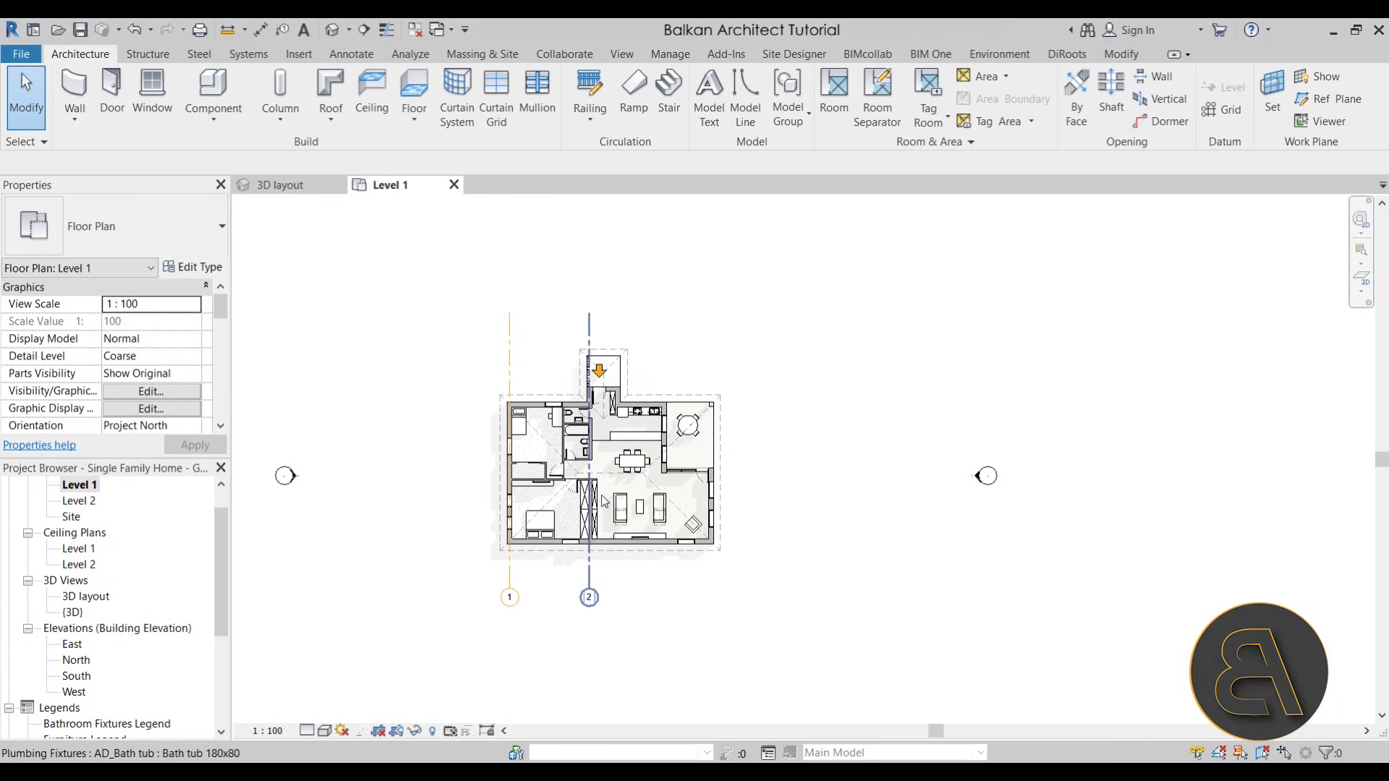
{"action": "left_click", "coordinate": [589, 566]}
{"action": "scroll", "coordinate": [586, 598], "scroll_direction": "up", "scroll_amount": 3}
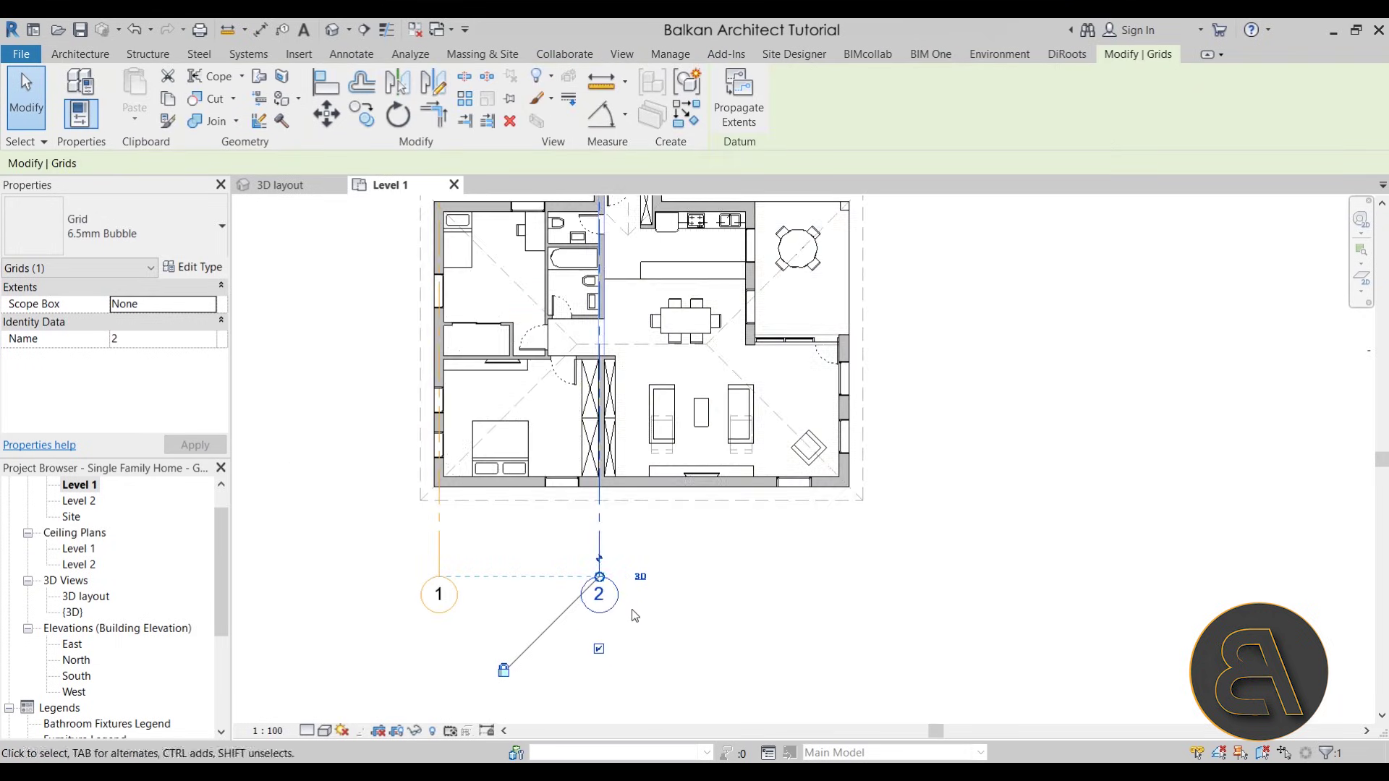
{"action": "left_click", "coordinate": [649, 624]}
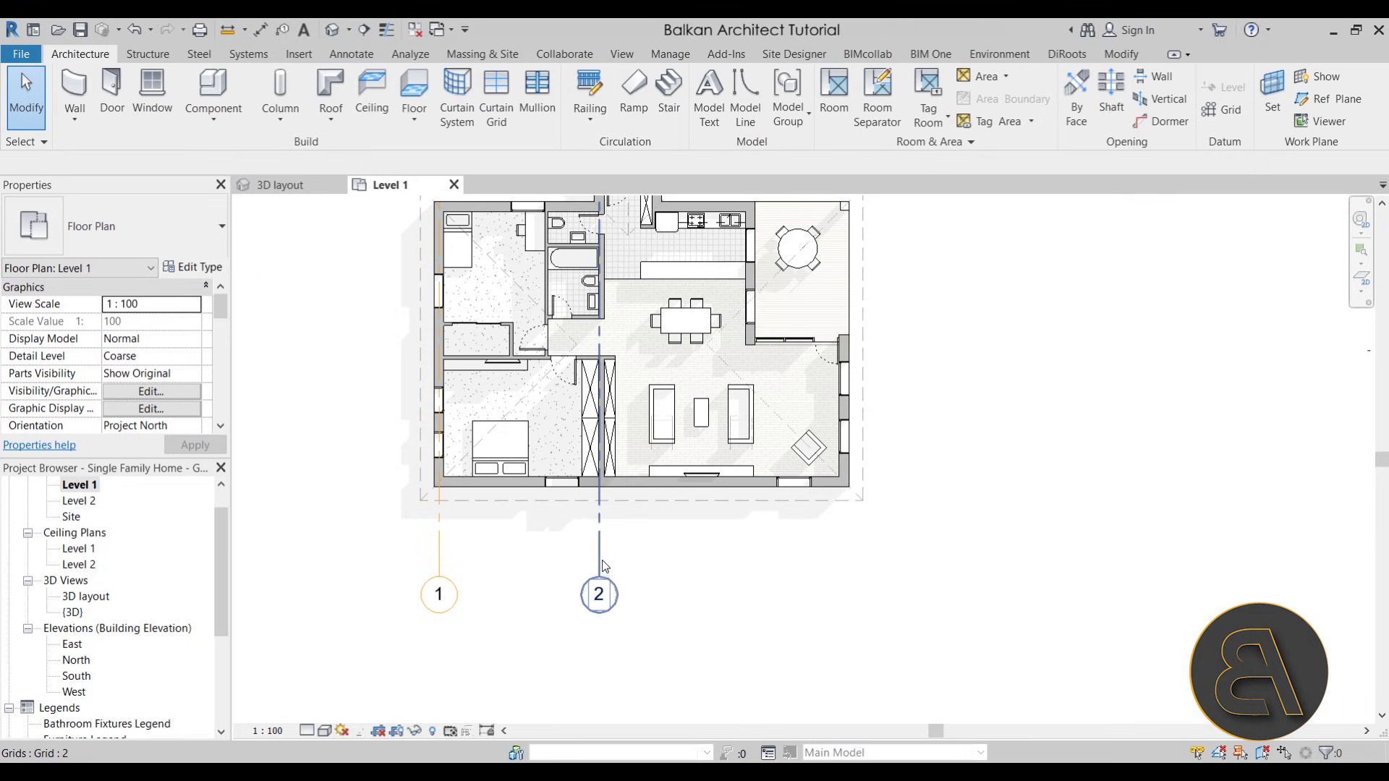
{"action": "scroll", "coordinate": [604, 565], "scroll_direction": "down", "scroll_amount": 2}
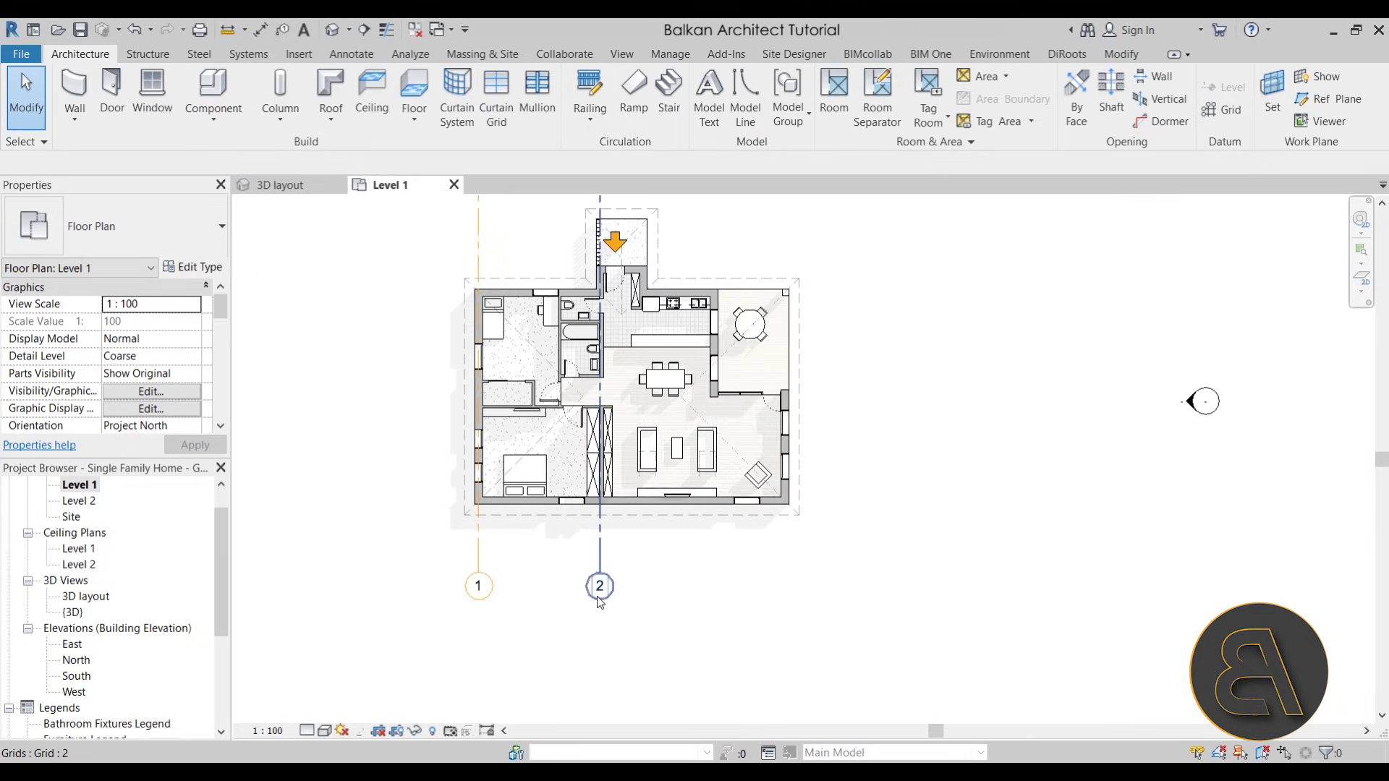
{"action": "left_click", "coordinate": [599, 554]}
{"action": "scroll", "coordinate": [699, 553], "scroll_direction": "down", "scroll_amount": 2}
{"action": "scroll", "coordinate": [657, 549], "scroll_direction": "up", "scroll_amount": 1}
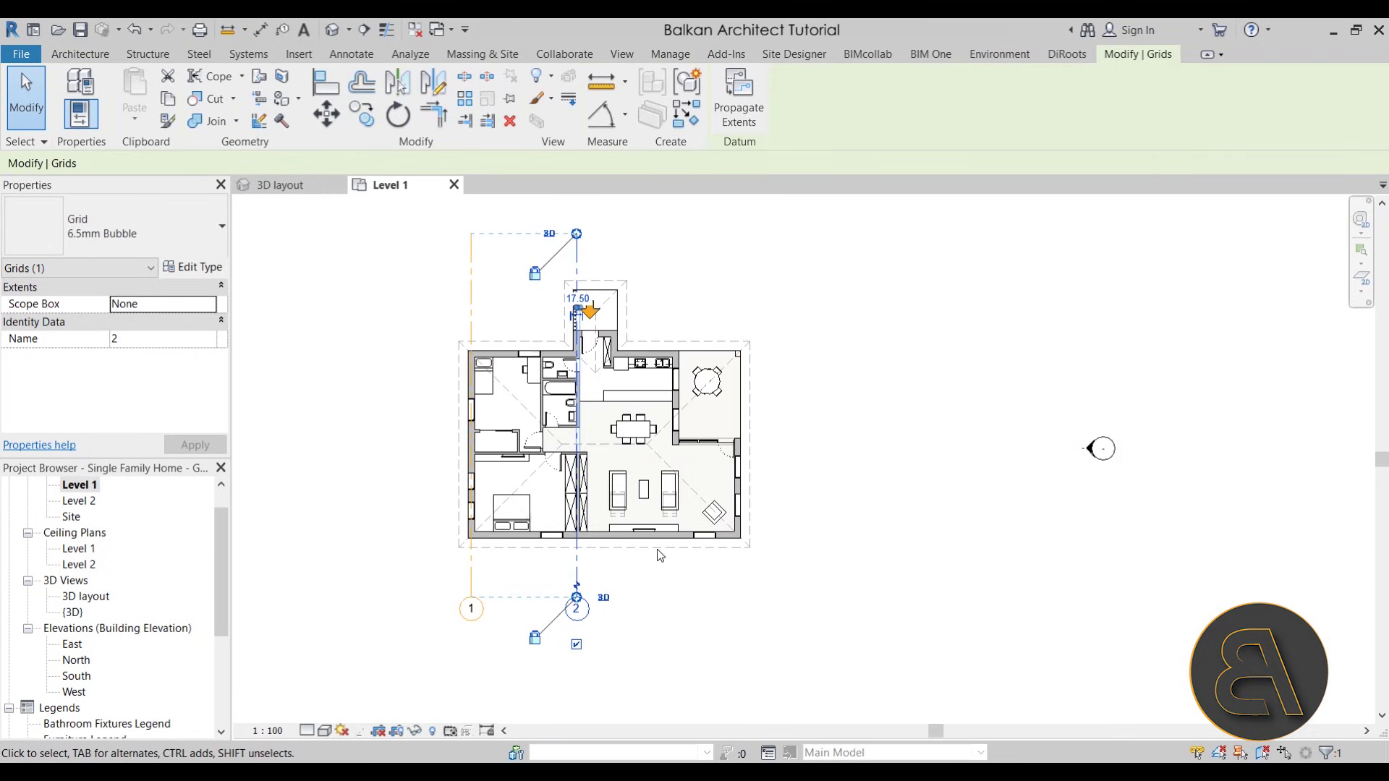
Turn on Plan View Symbols End 1 in the grid type so bubbles show at both ends
{"action": "left_click", "coordinate": [203, 271]}
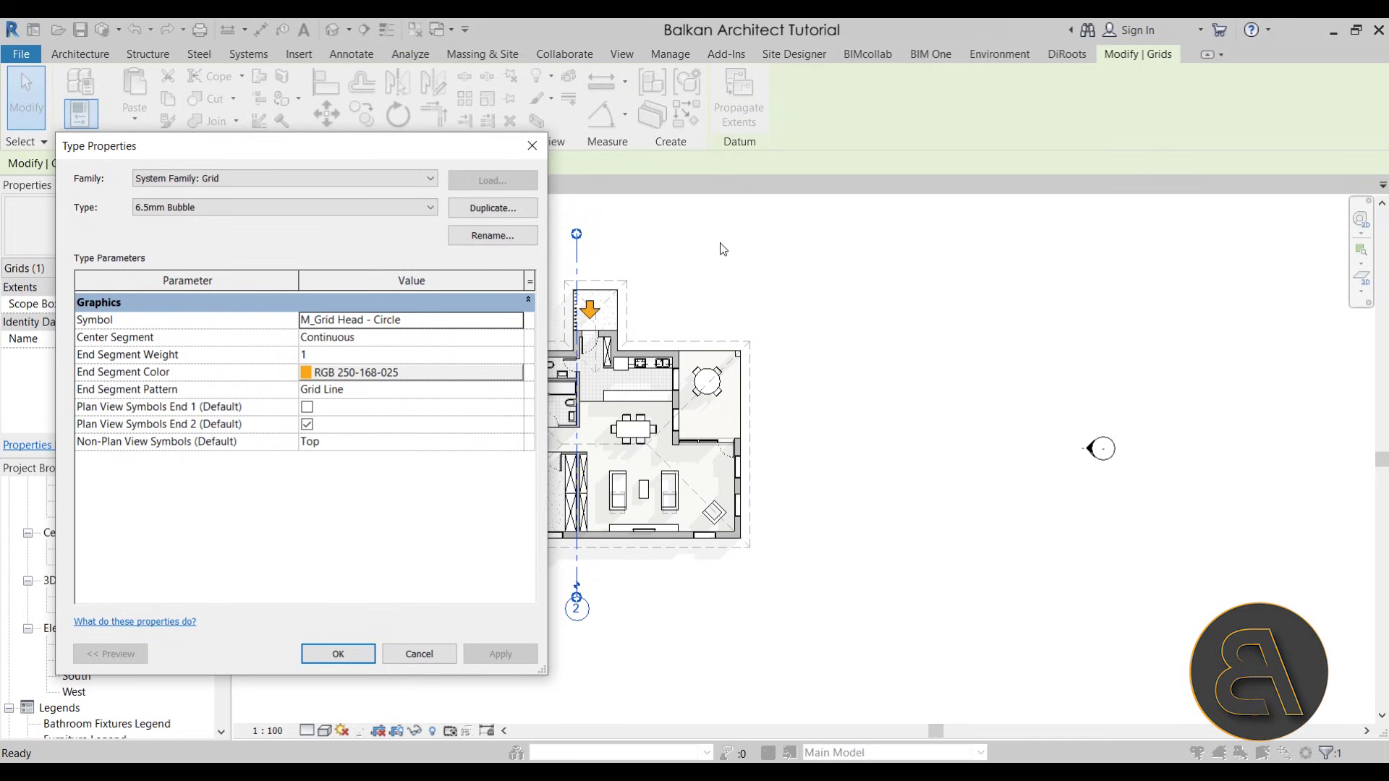
{"action": "left_click", "coordinate": [308, 409]}
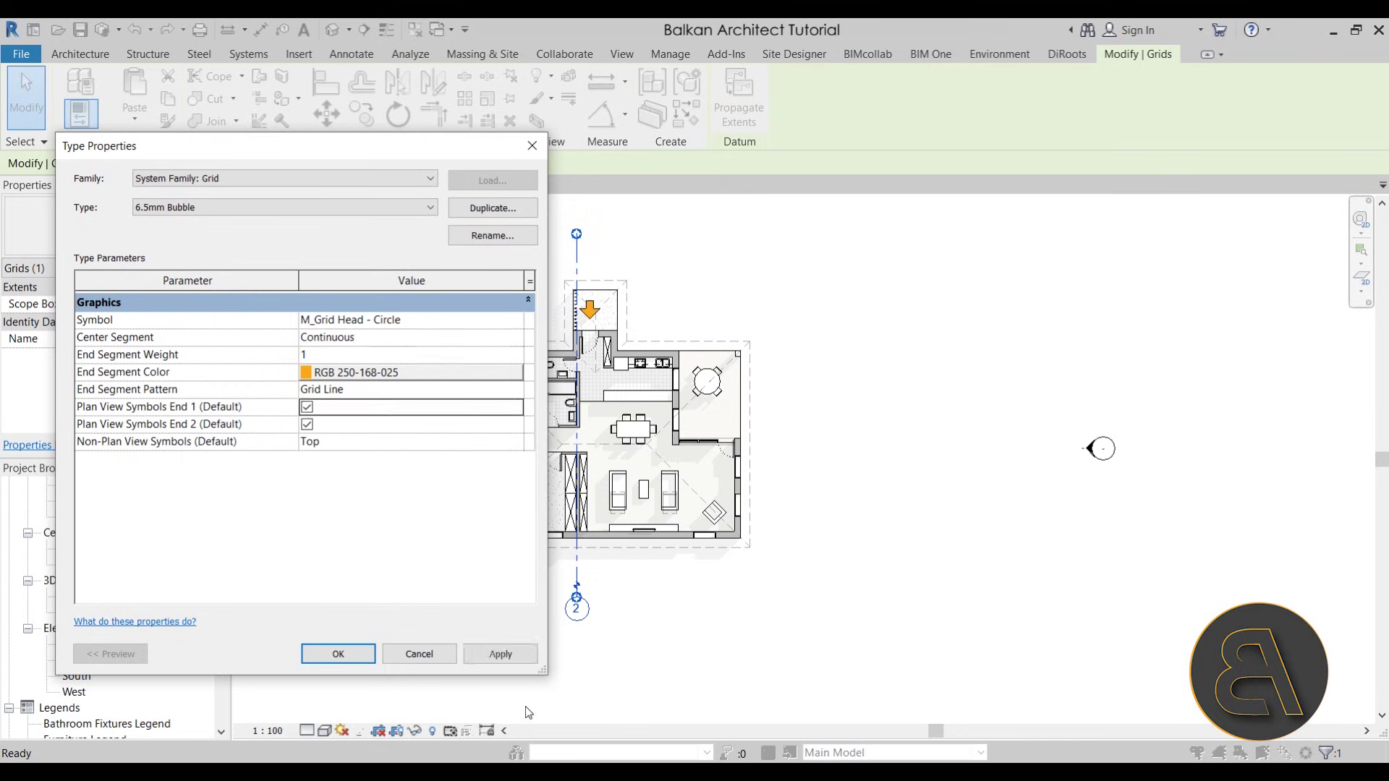
{"action": "left_click", "coordinate": [502, 654]}
{"action": "left_click", "coordinate": [326, 655]}
{"action": "middle_click_drag", "start_coordinate": [466, 327], "coordinate": [440, 390]}
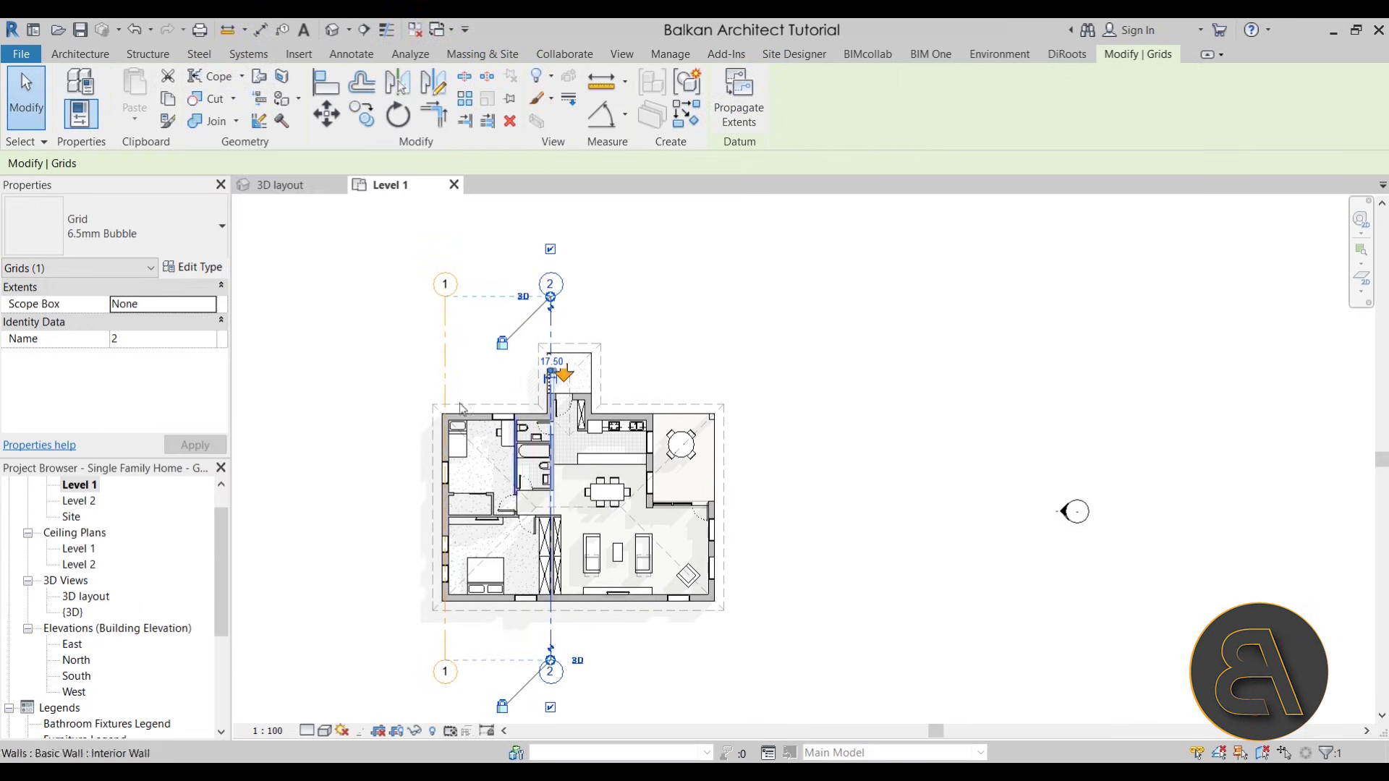
{"action": "key", "text": "Escape"}
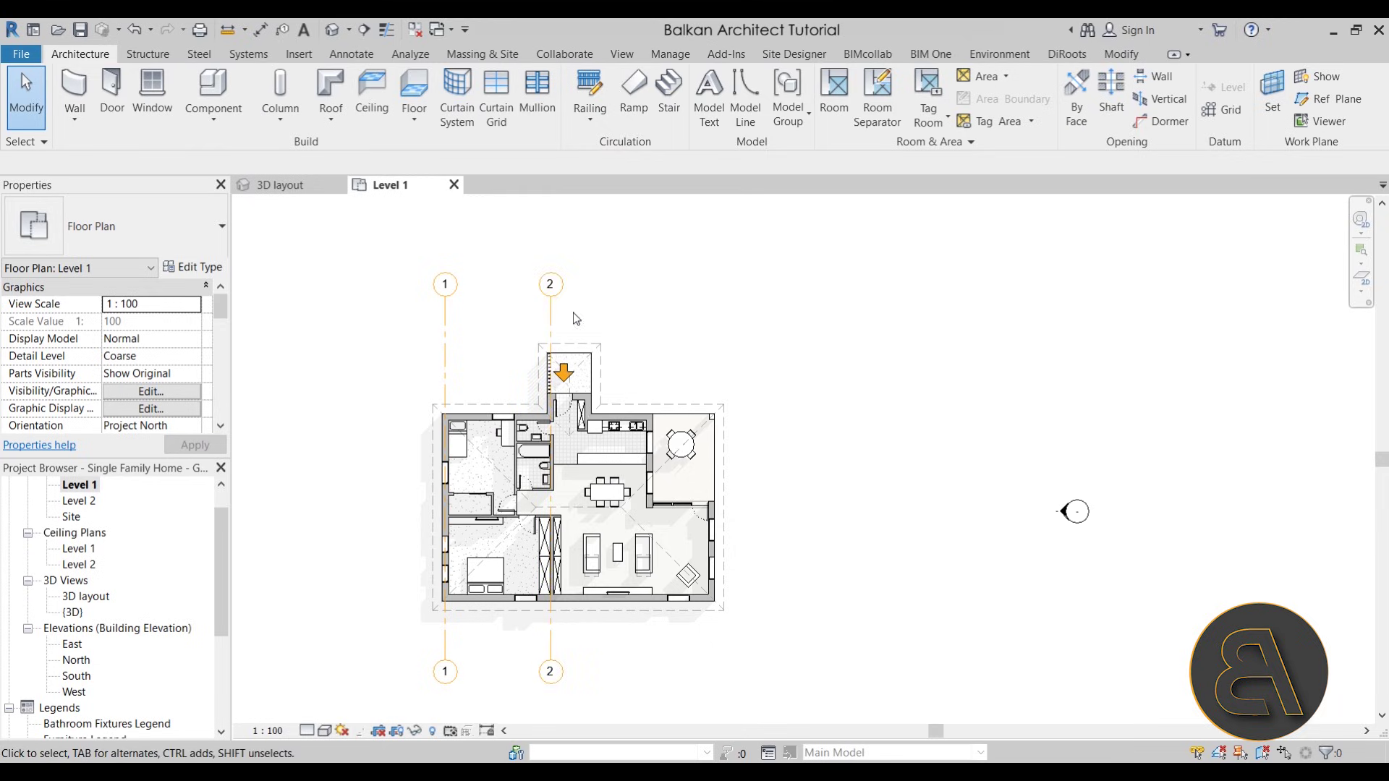
{"action": "middle_click_drag", "start_coordinate": [846, 461], "coordinate": [789, 462]}
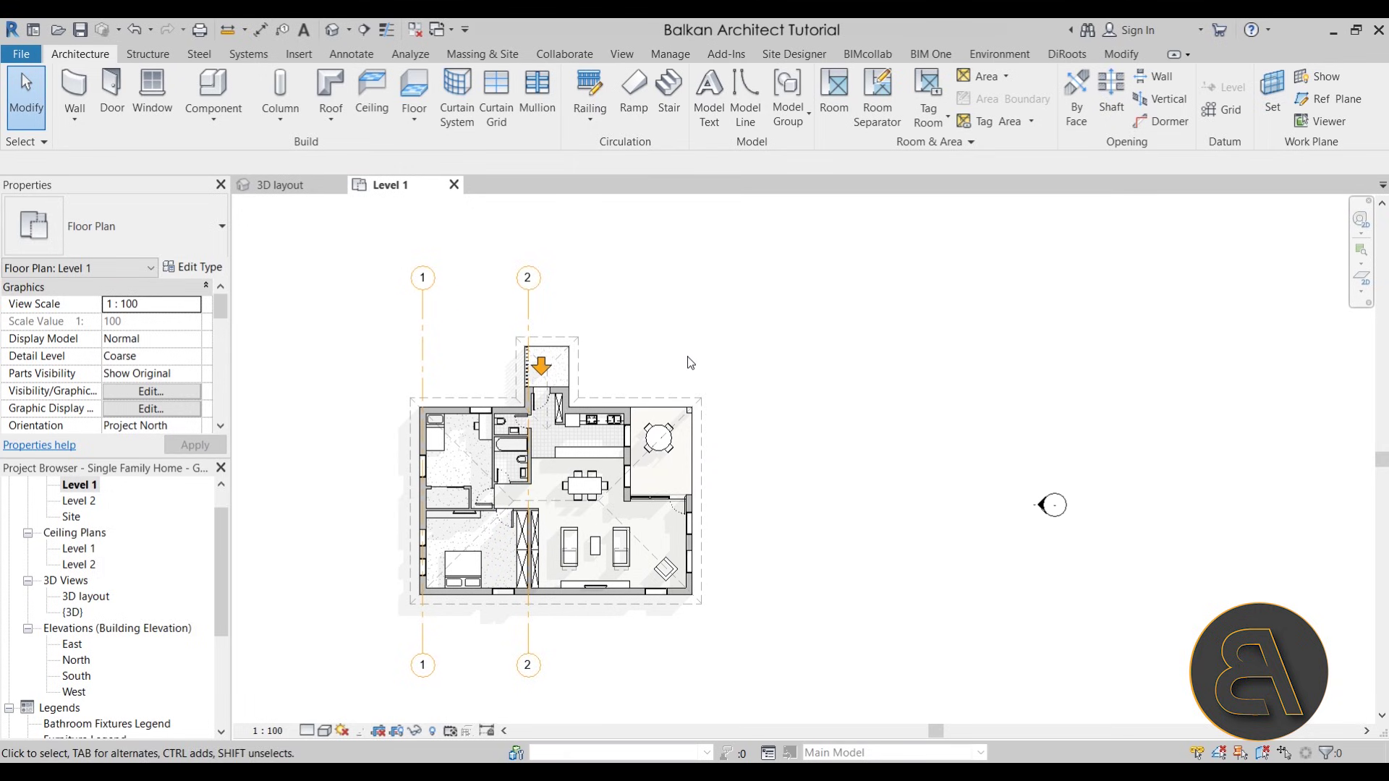
Draw grid 3 from above the house's right side to an angled end point below it
{"action": "left_click", "coordinate": [1224, 109]}
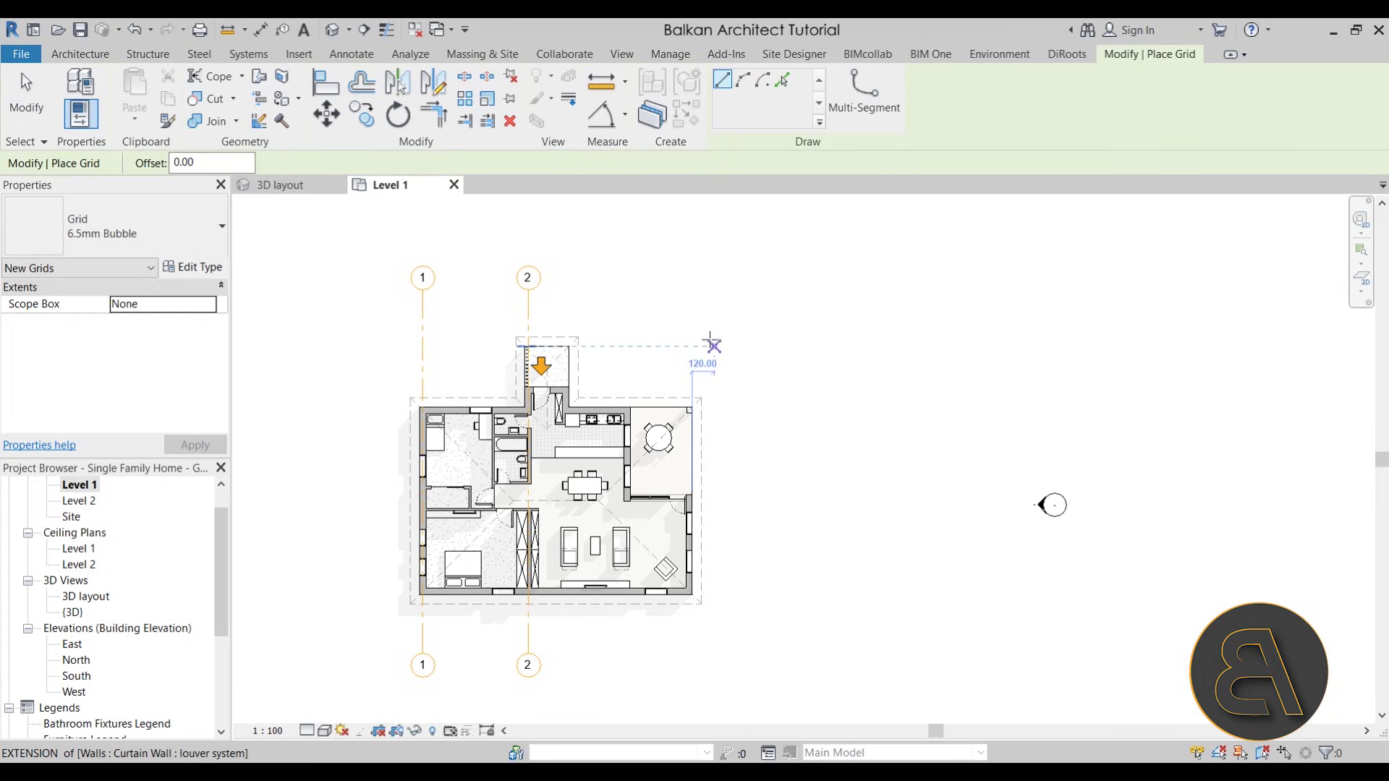
{"action": "scroll", "coordinate": [636, 322], "scroll_direction": "up", "scroll_amount": 2}
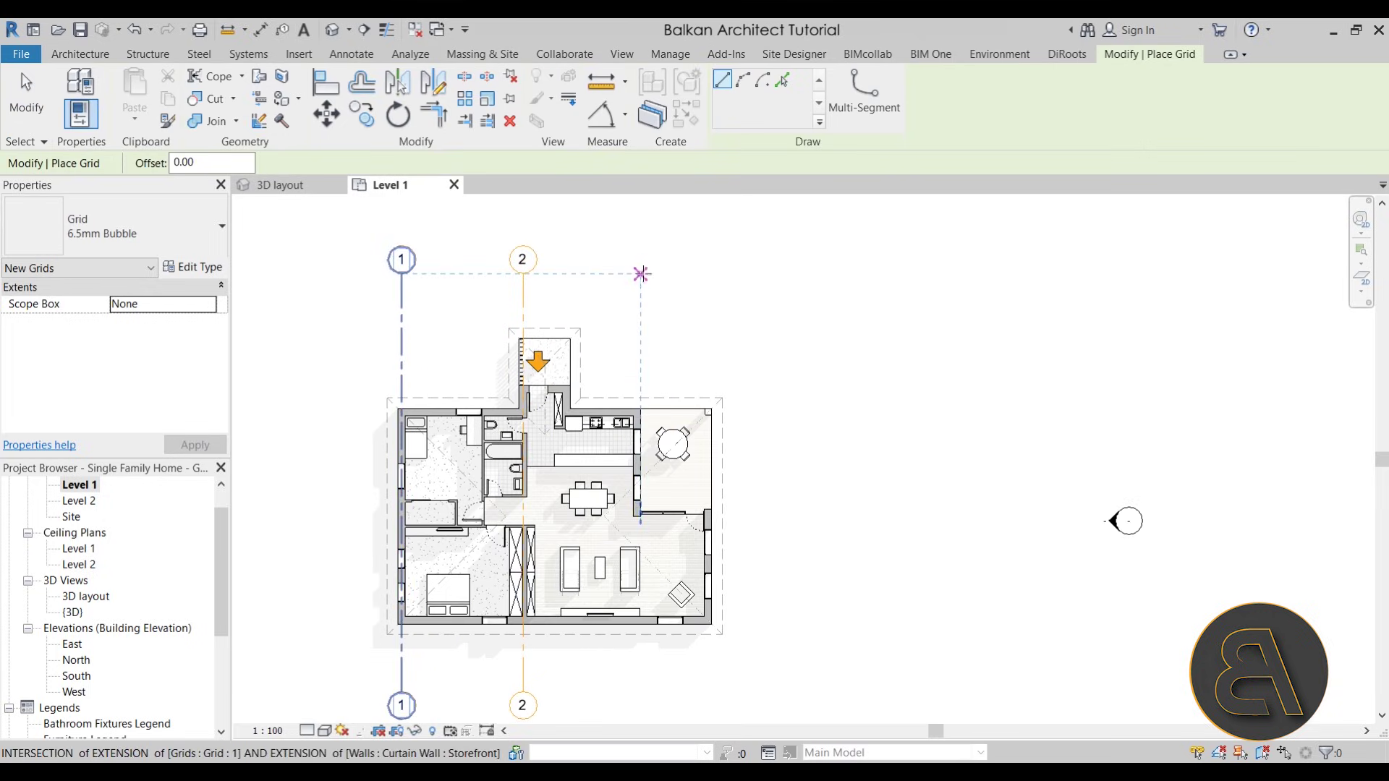
{"action": "left_click", "coordinate": [636, 273]}
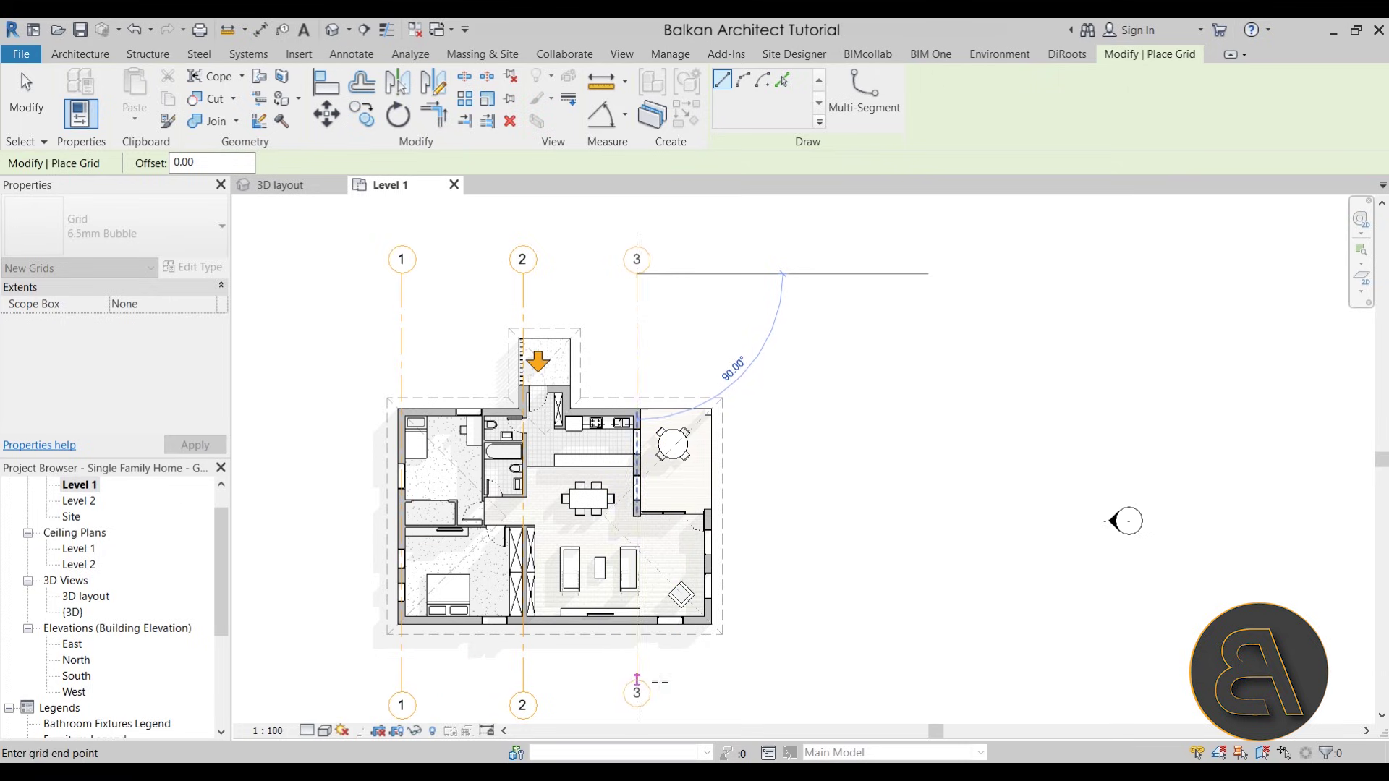
{"action": "middle_click_drag", "start_coordinate": [676, 693], "coordinate": [680, 607]}
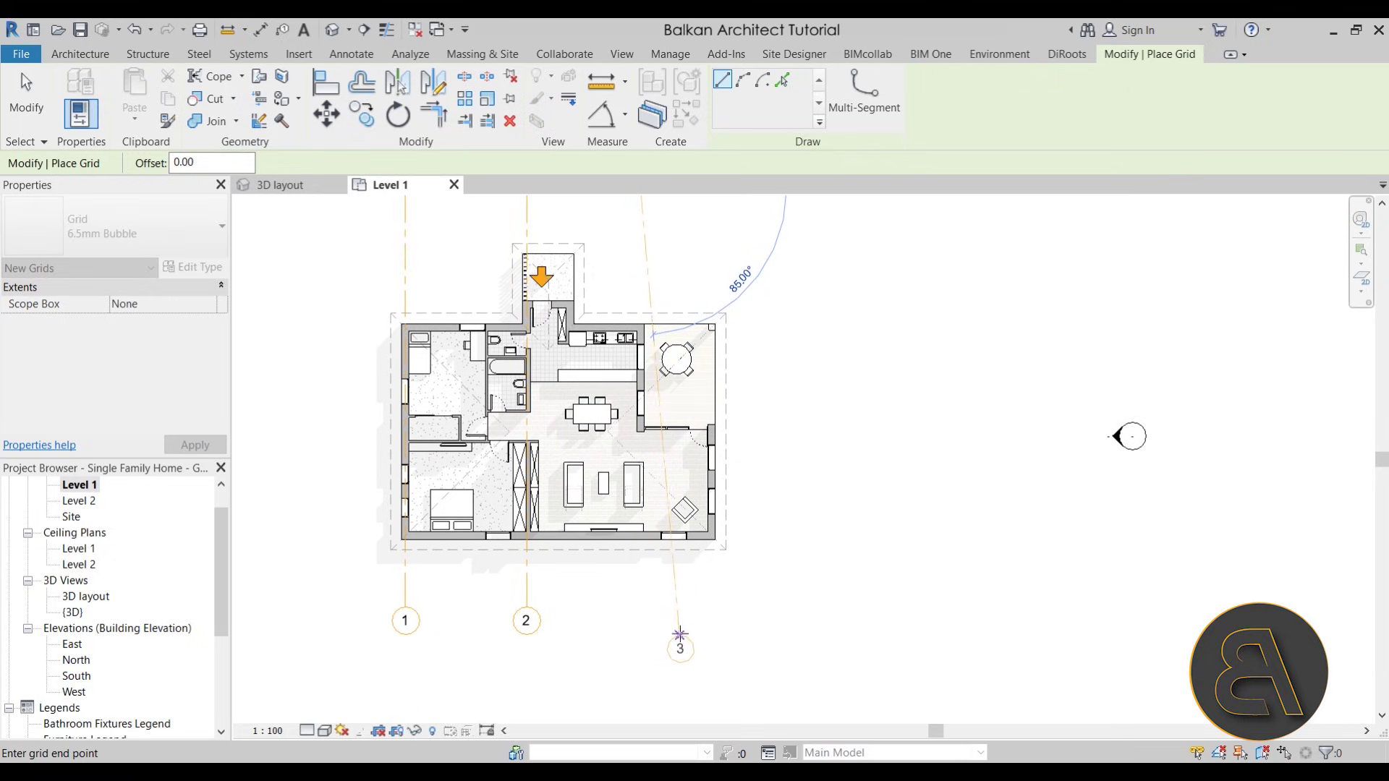
{"action": "left_click", "coordinate": [684, 608]}
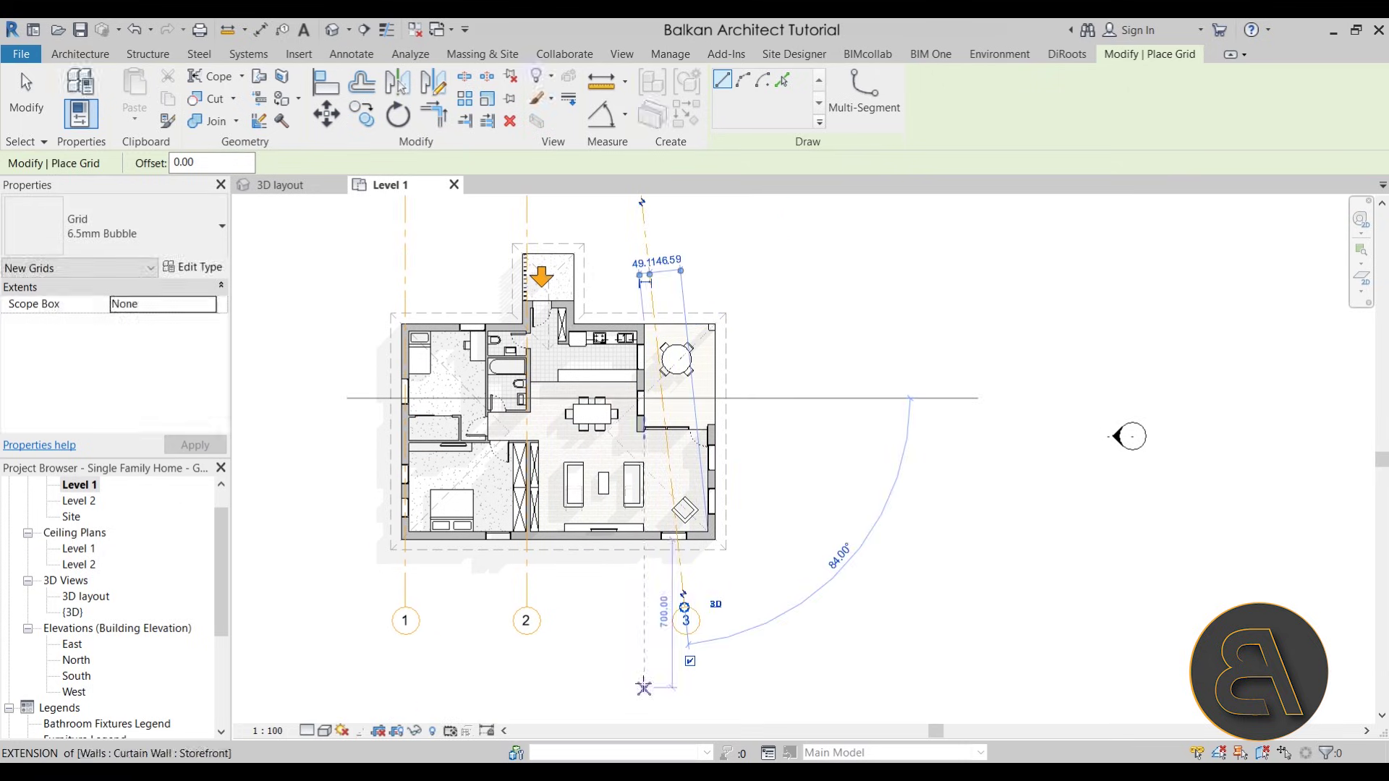
{"action": "key", "text": "Escape"}
{"action": "key", "text": "Escape"}
{"action": "scroll", "coordinate": [627, 658], "scroll_direction": "down", "scroll_amount": 2}
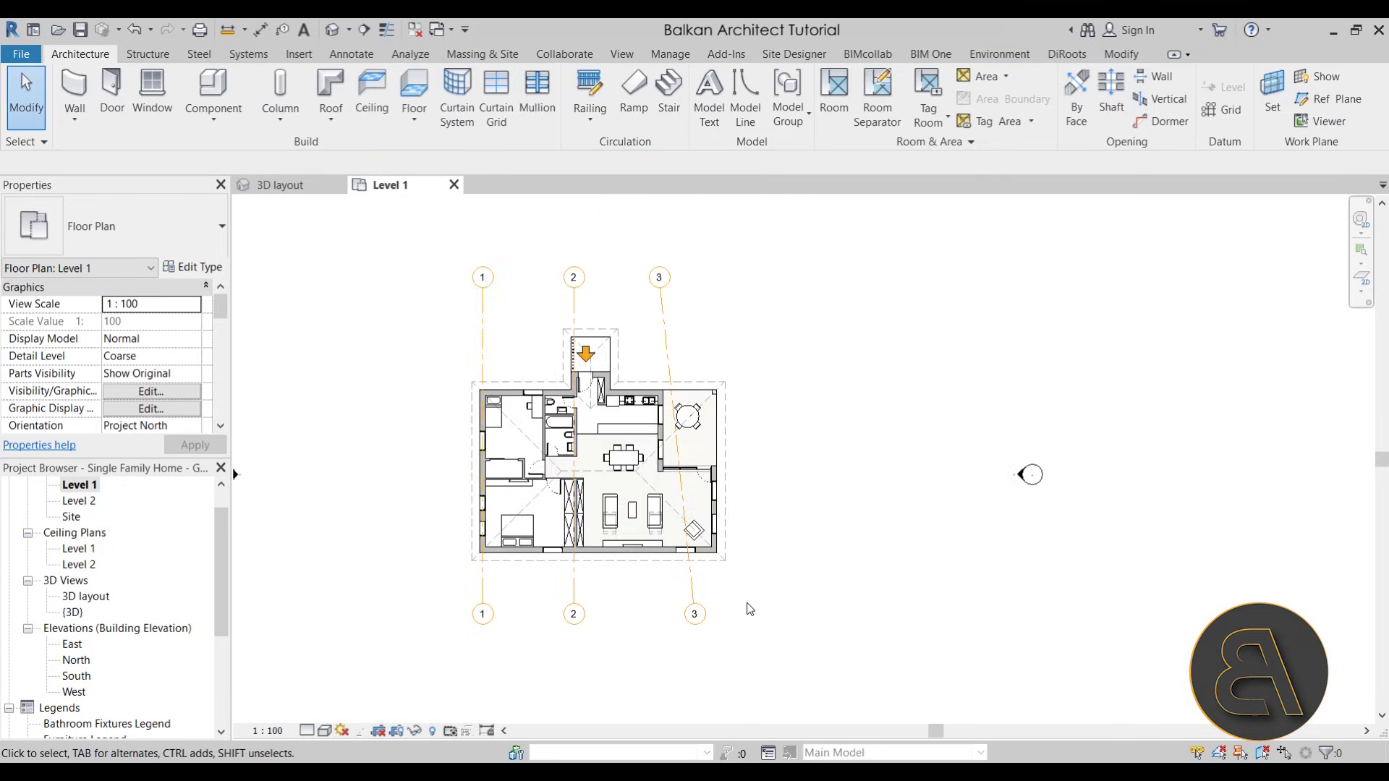
Line up grid 3's bottom bubble with grid 1's bubble
{"action": "left_click", "coordinate": [658, 600]}
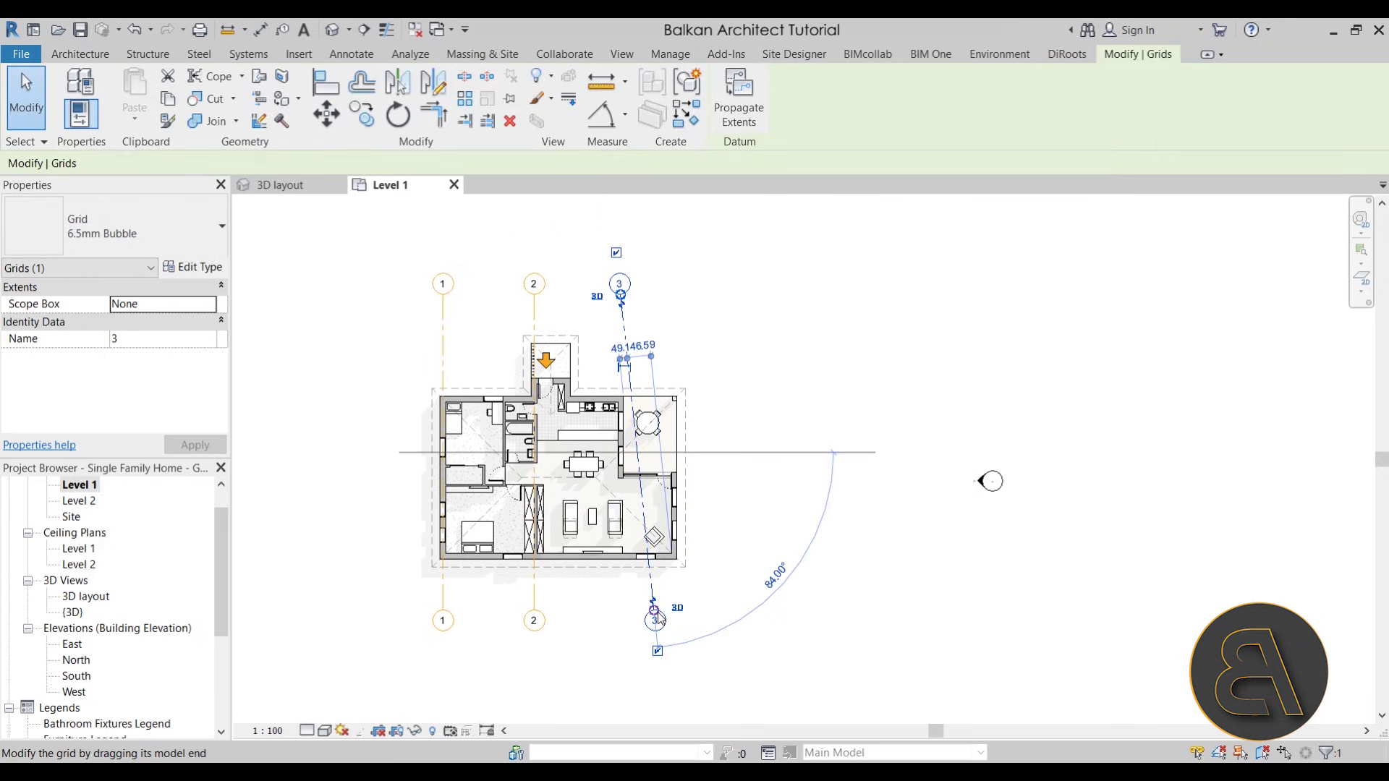
{"action": "scroll", "coordinate": [654, 611], "scroll_direction": "up", "scroll_amount": 2}
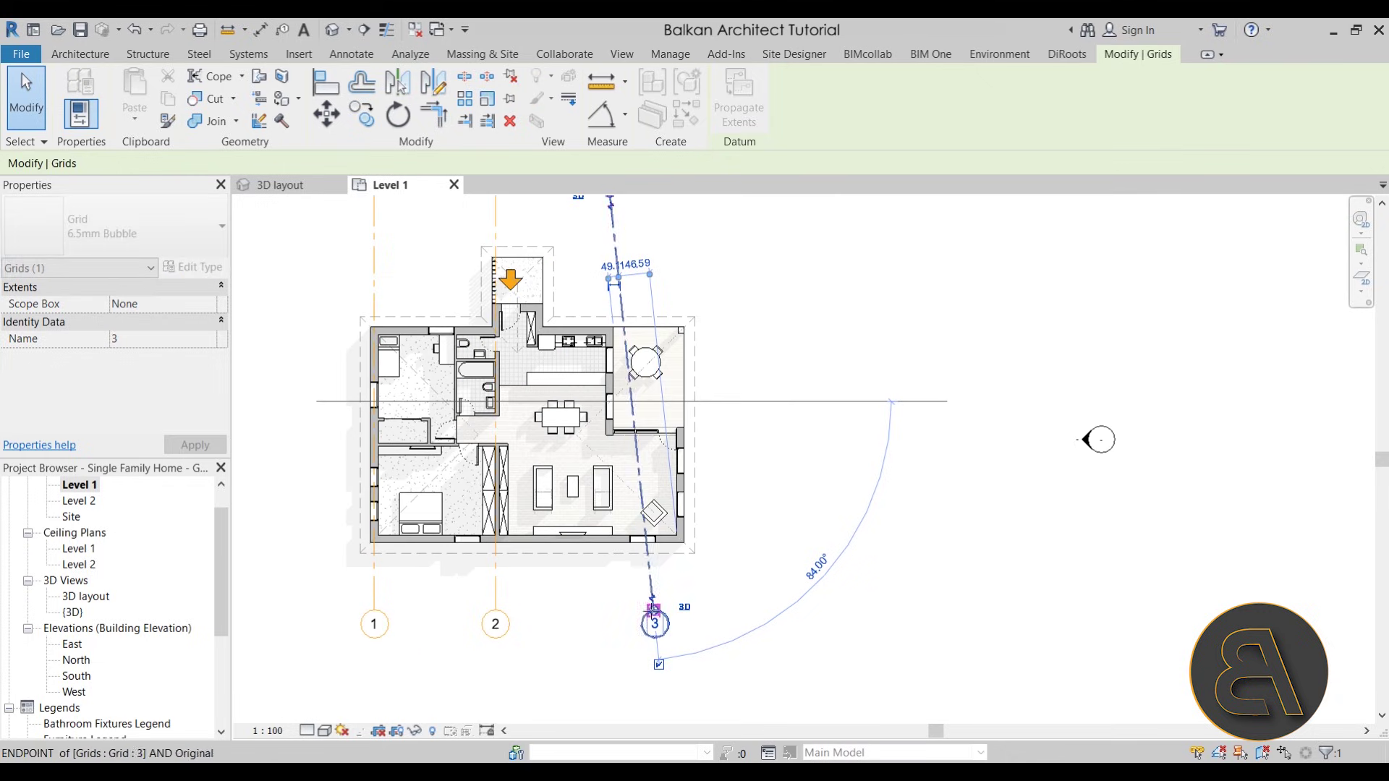
{"action": "left_click_drag", "start_coordinate": [583, 634], "coordinate": [634, 617]}
{"action": "left_click", "coordinate": [601, 636]}
Rotate grid 3 with RO so it slants across the house, then reselect it
{"action": "left_click", "coordinate": [651, 581]}
{"action": "key", "text": "r"}
{"action": "key", "text": "o"}
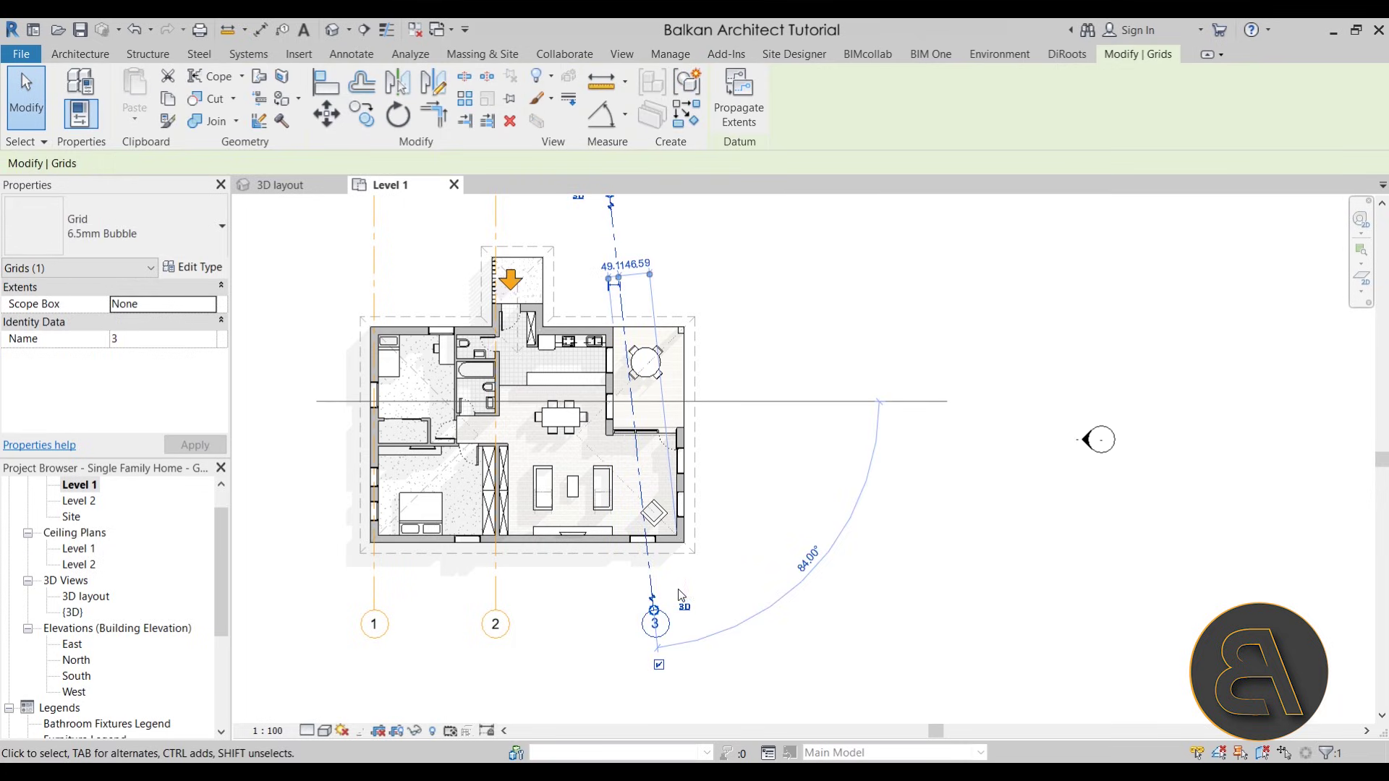
{"action": "scroll", "coordinate": [794, 543], "scroll_direction": "down", "scroll_amount": 1}
{"action": "middle_click_drag", "start_coordinate": [794, 542], "coordinate": [713, 586]}
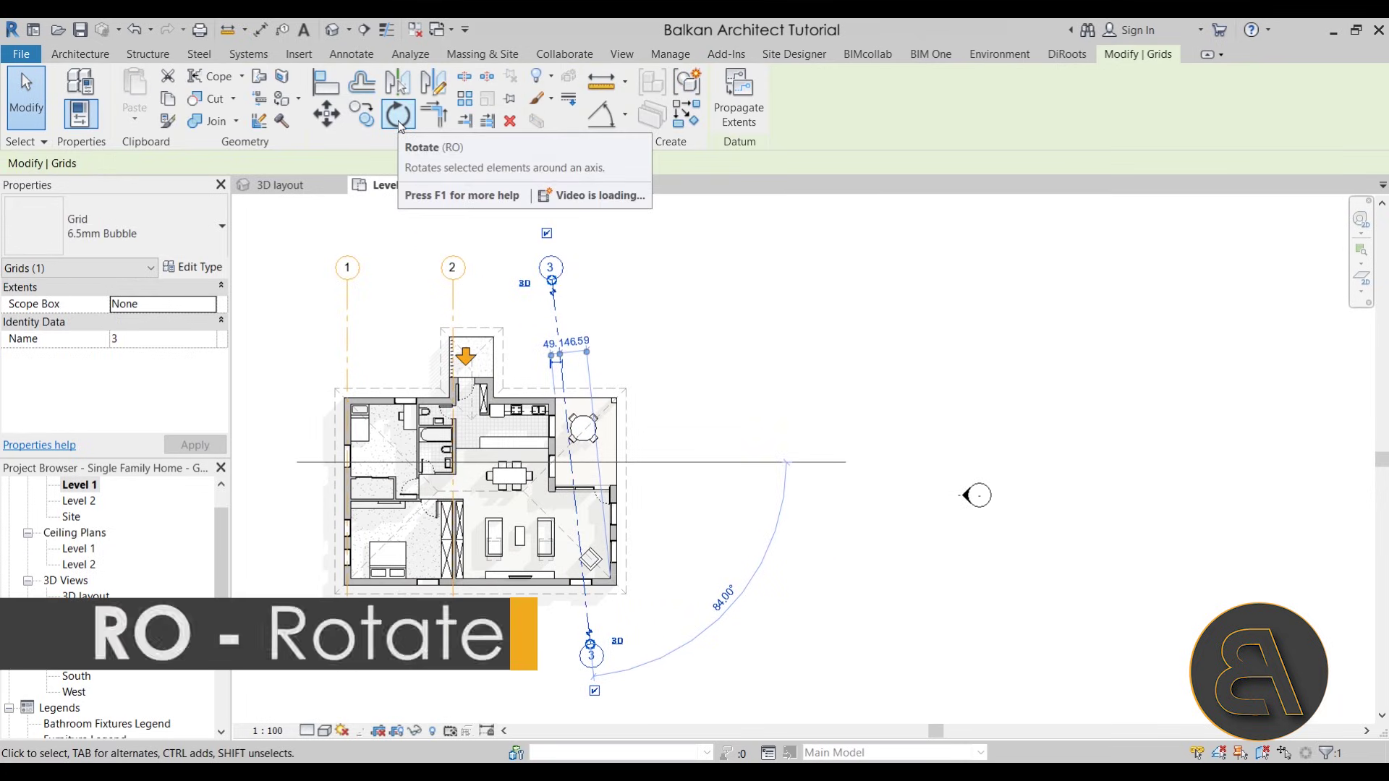
{"action": "key", "text": "Escape"}
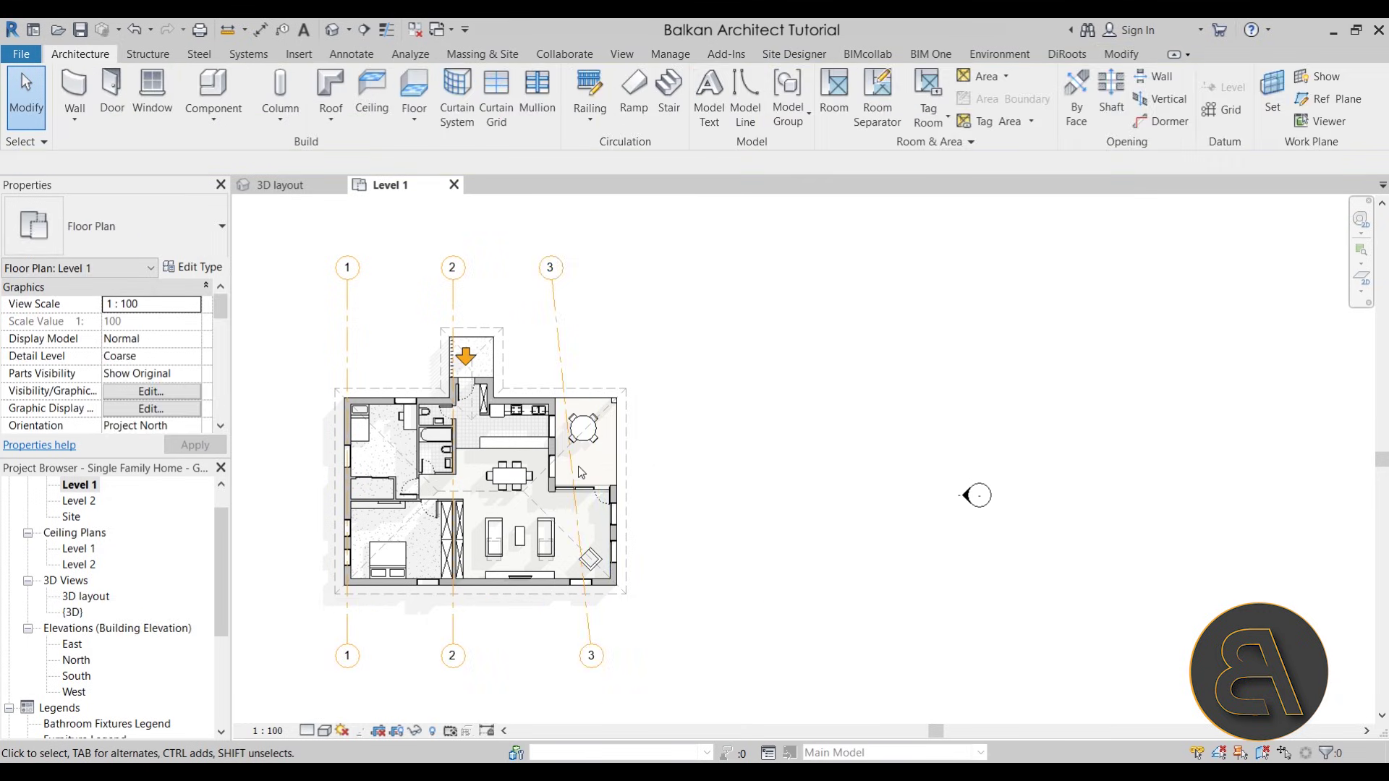
{"action": "left_click", "coordinate": [576, 469]}
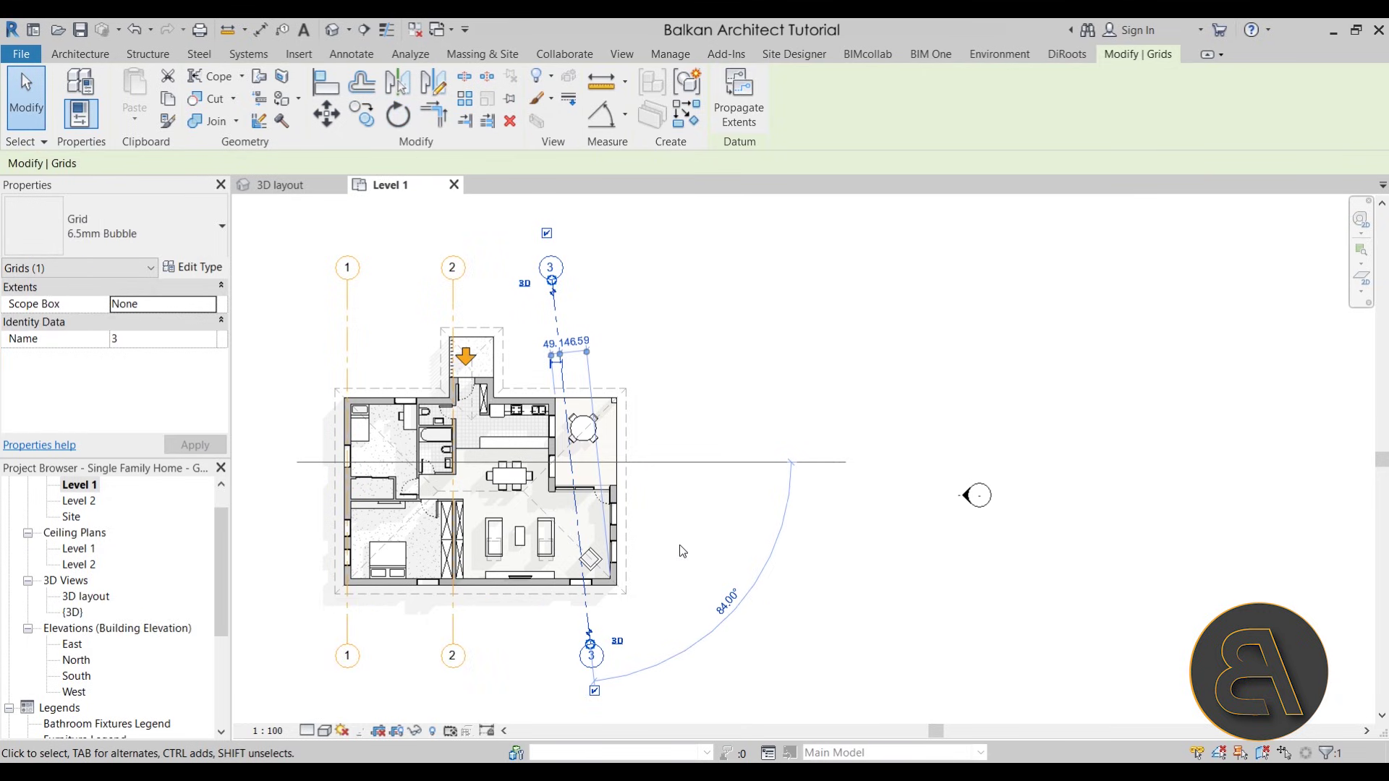
{"action": "scroll", "coordinate": [551, 437], "scroll_direction": "up", "scroll_amount": 2}
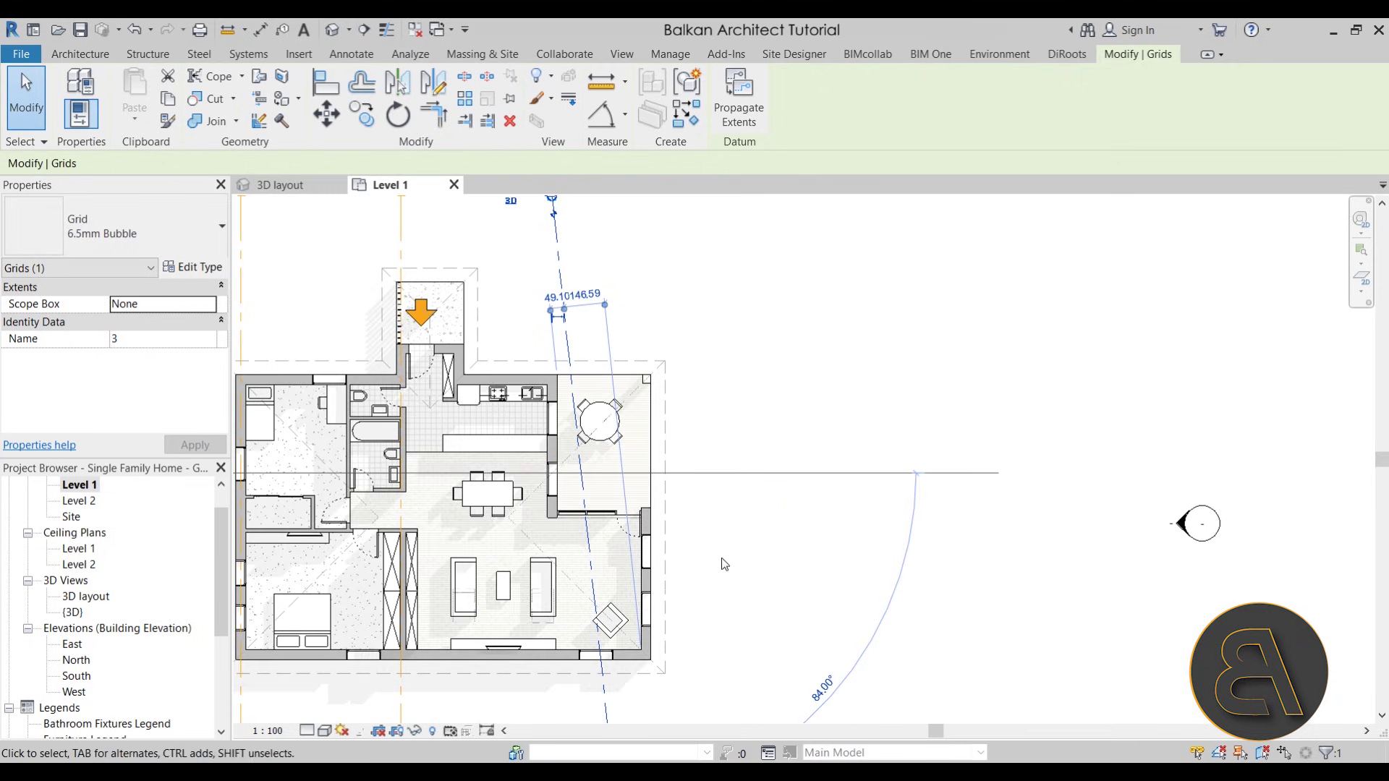
{"action": "scroll", "coordinate": [762, 573], "scroll_direction": "down", "scroll_amount": 1}
{"action": "scroll", "coordinate": [731, 536], "scroll_direction": "down", "scroll_amount": 1}
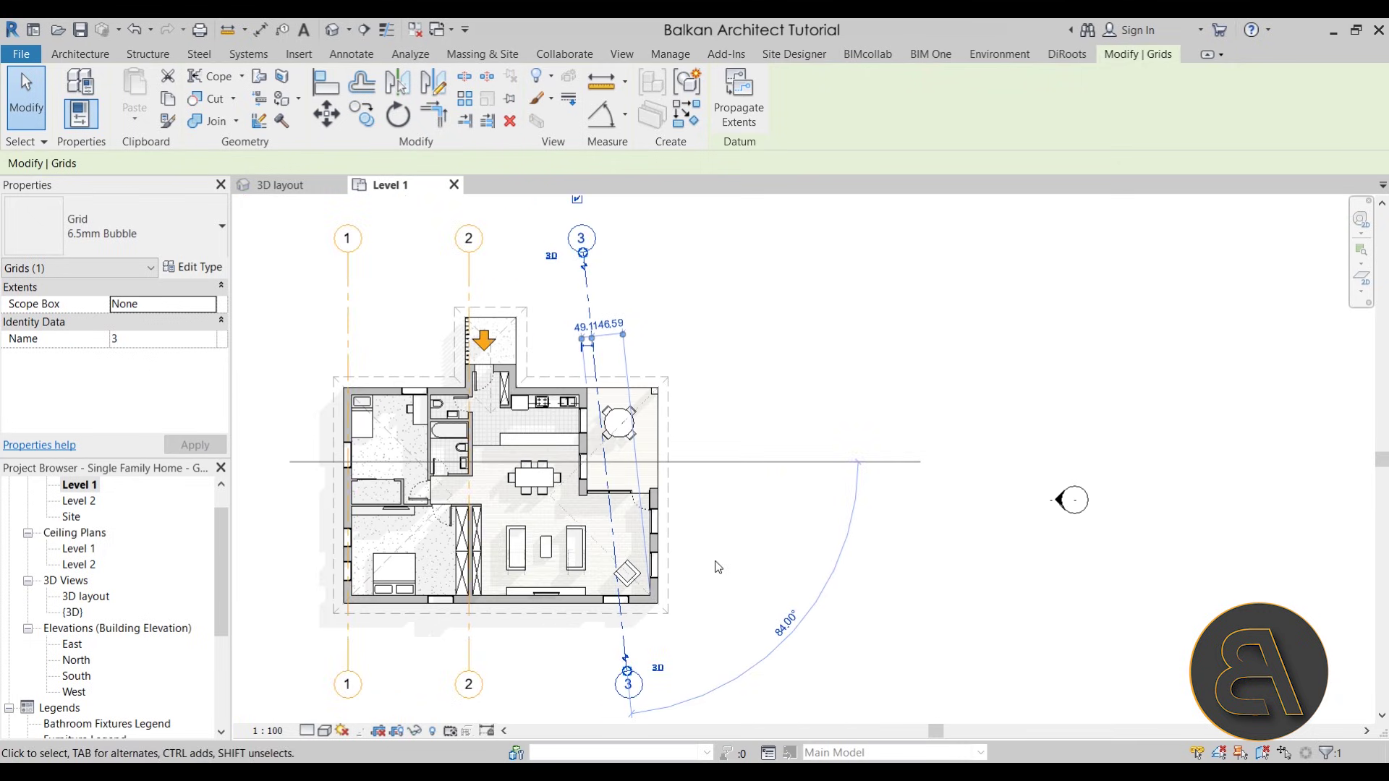
Align the slanted grid 3 to the wall face beside the round-table room
{"action": "left_click", "coordinate": [327, 95]}
{"action": "scroll", "coordinate": [588, 402], "scroll_direction": "up", "scroll_amount": 3}
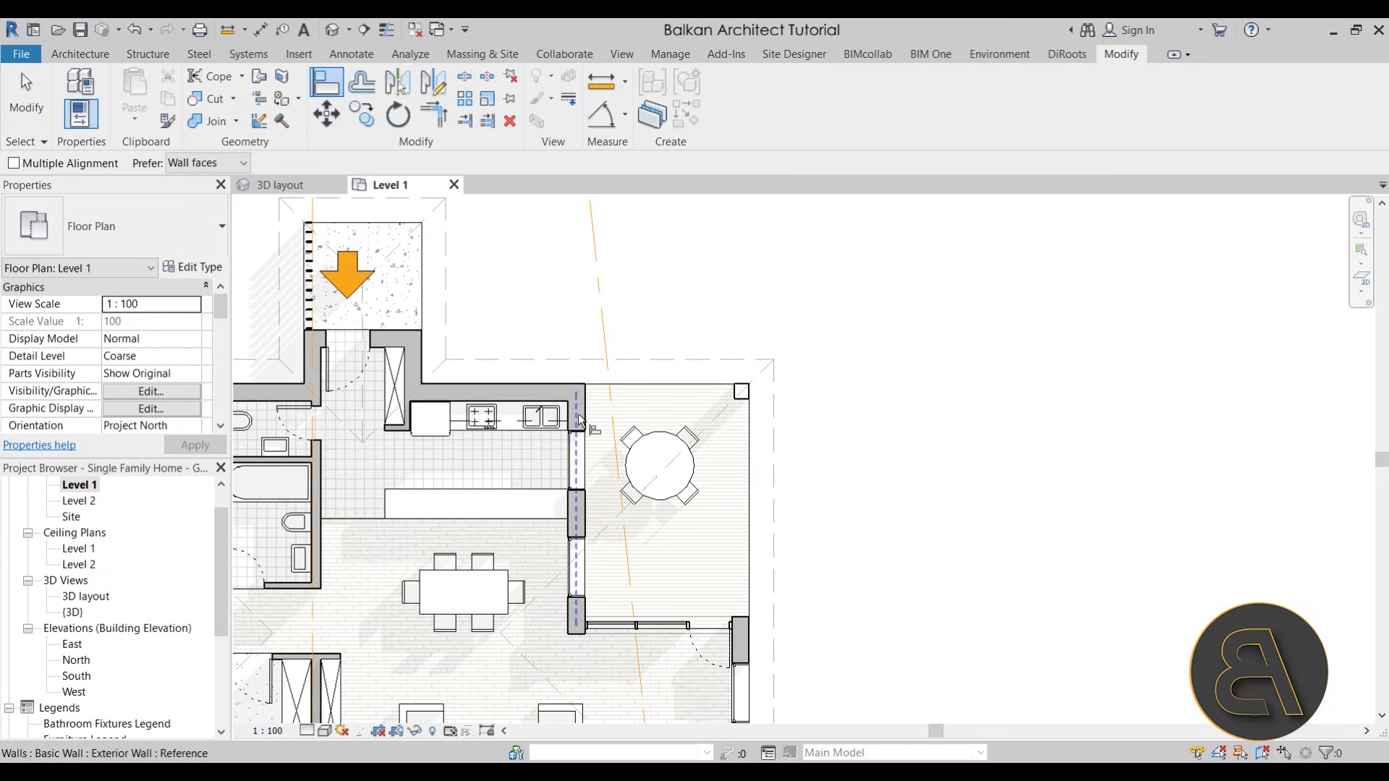
{"action": "left_click", "coordinate": [579, 418]}
{"action": "left_click", "coordinate": [609, 371]}
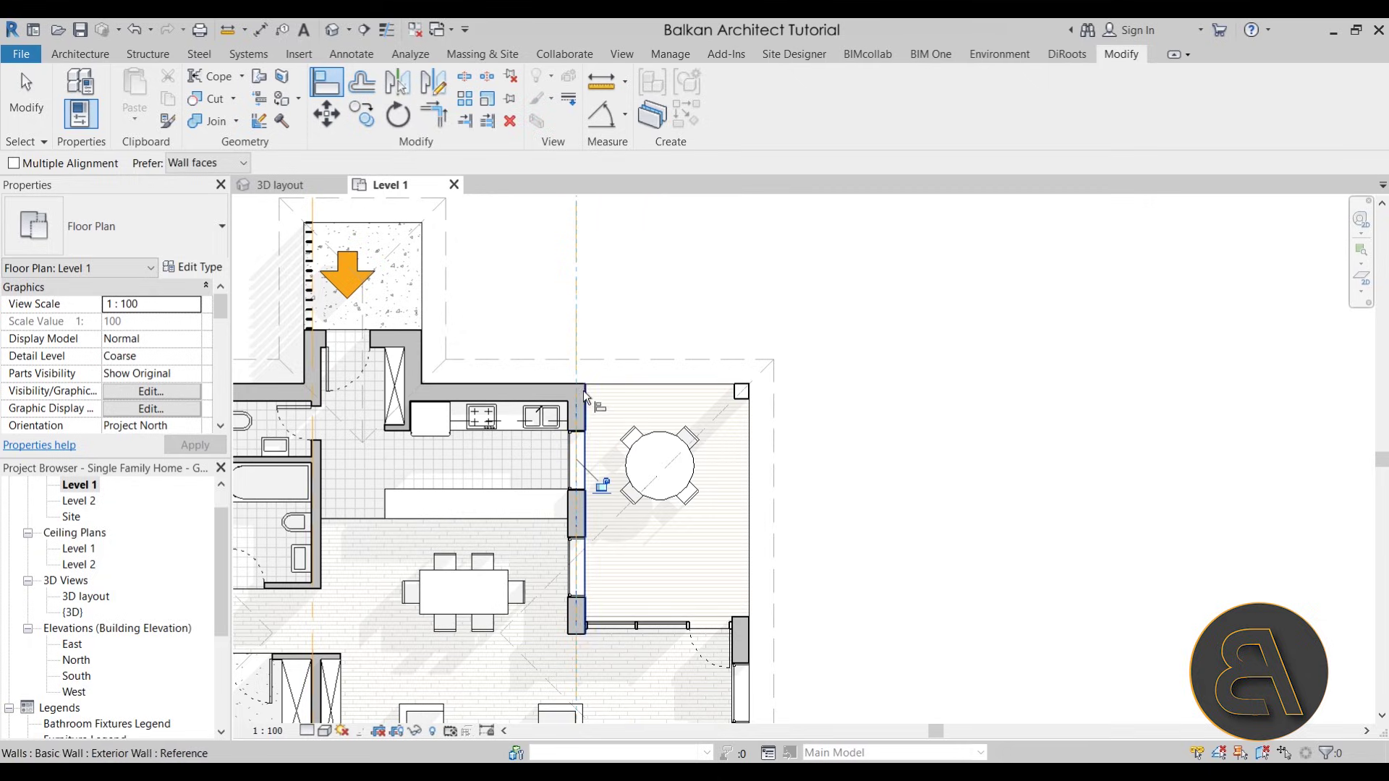
{"action": "scroll", "coordinate": [651, 419], "scroll_direction": "down", "scroll_amount": 6}
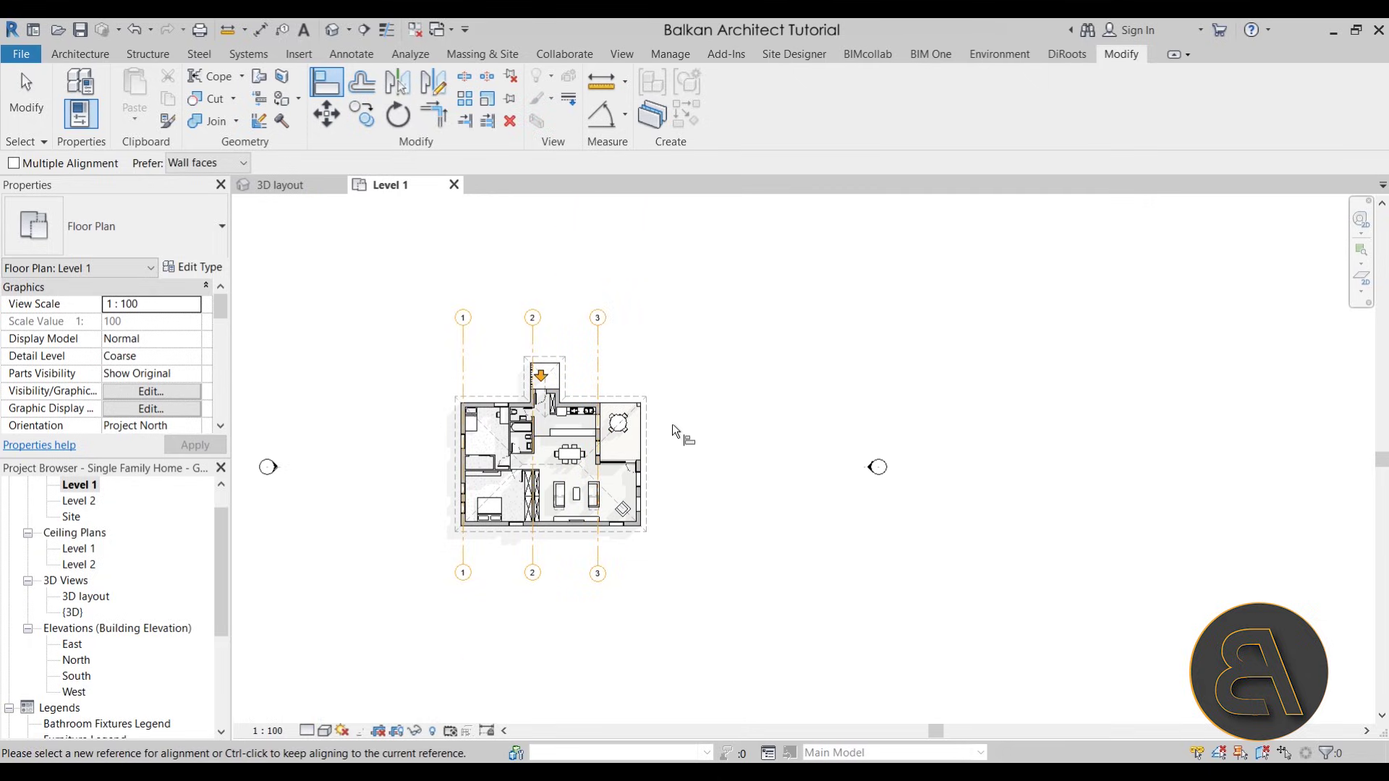
{"action": "key", "text": "Escape"}
Unlock grid 3's ends and drag them level with the bubbles of grids 1 and 2
{"action": "left_click", "coordinate": [598, 371]}
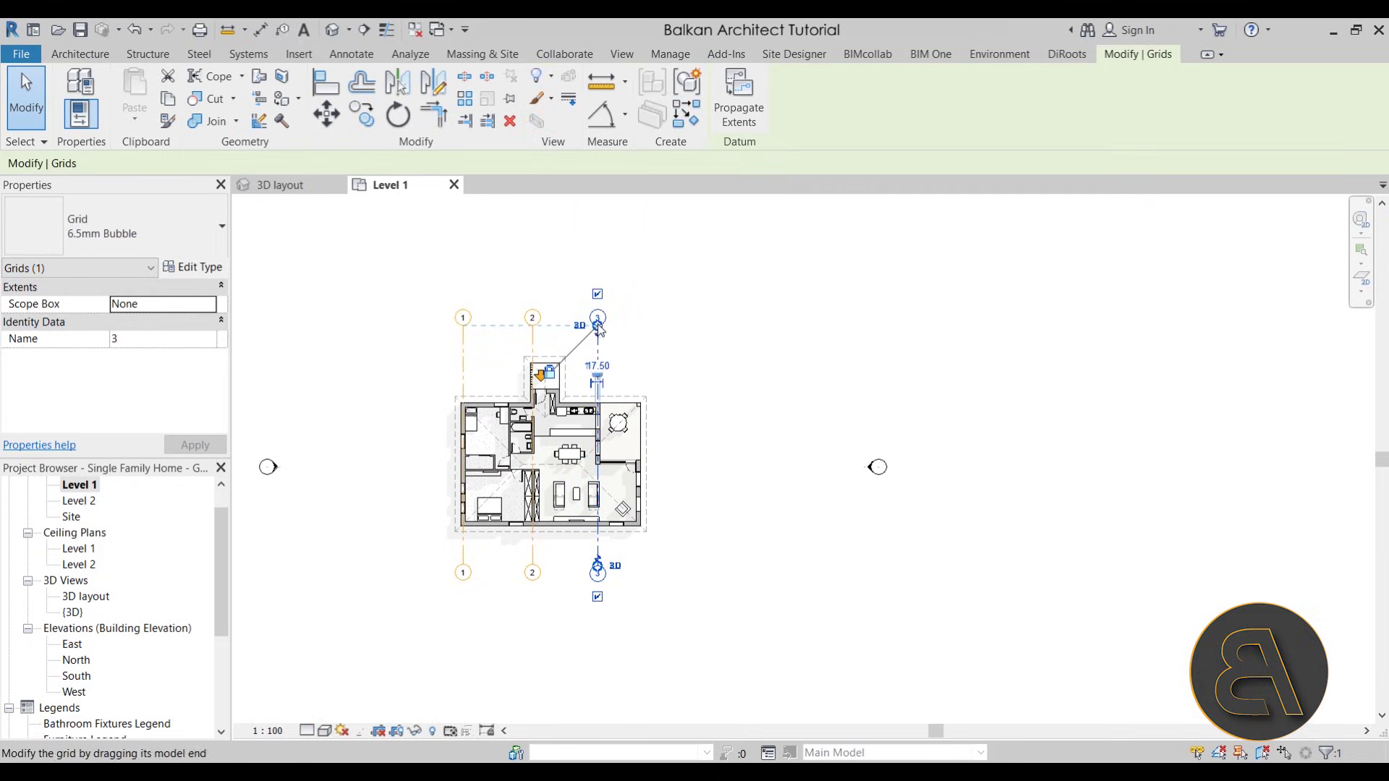
{"action": "left_click_drag", "start_coordinate": [597, 327], "coordinate": [594, 288]}
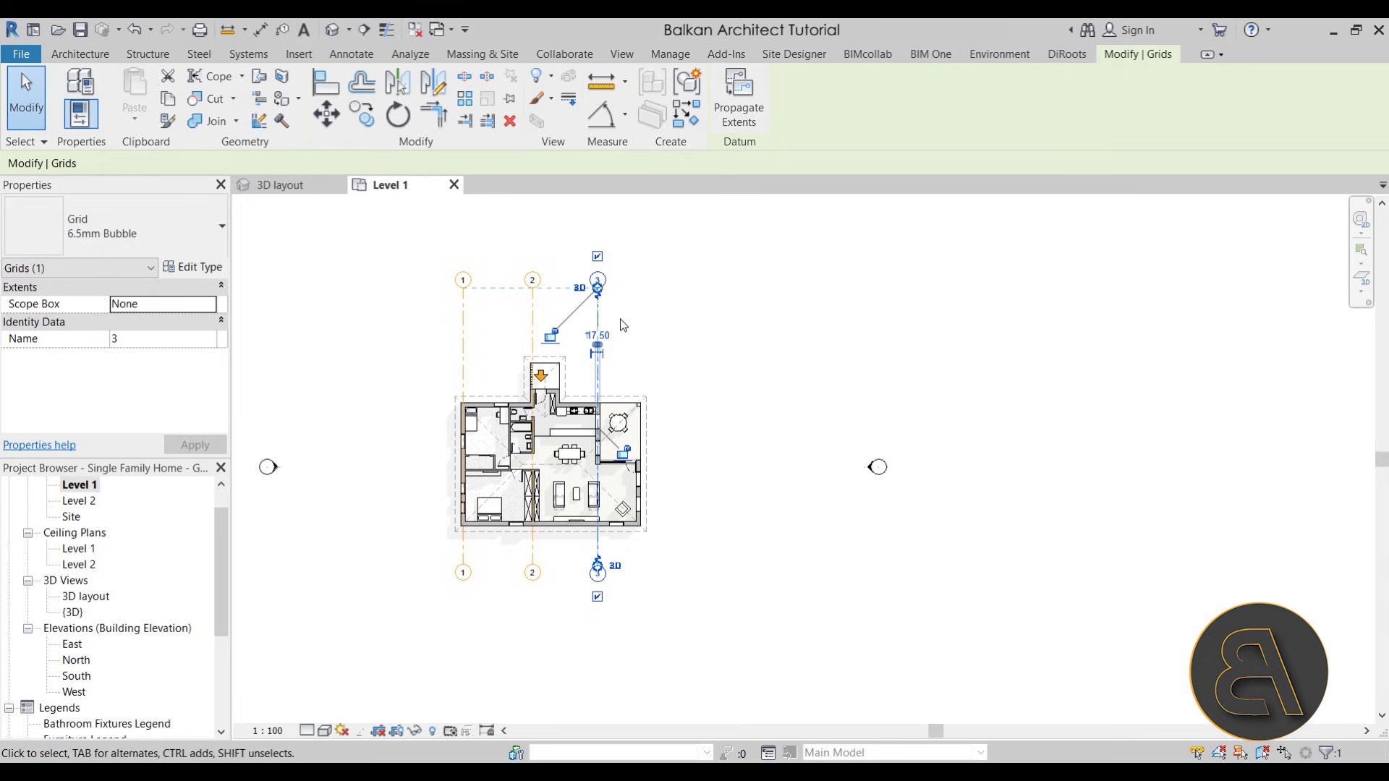
{"action": "mouse_move", "coordinate": [598, 292]}
{"action": "left_mouse_down"}
{"action": "mouse_move", "coordinate": [598, 319]}
{"action": "mouse_move", "coordinate": [598, 288]}
{"action": "mouse_move", "coordinate": [599, 304]}
{"action": "left_mouse_up"}
{"action": "left_click", "coordinate": [552, 337]}
{"action": "mouse_move", "coordinate": [604, 563]}
{"action": "left_mouse_down"}
{"action": "mouse_move", "coordinate": [600, 613]}
{"action": "mouse_move", "coordinate": [584, 569]}
{"action": "left_mouse_up"}
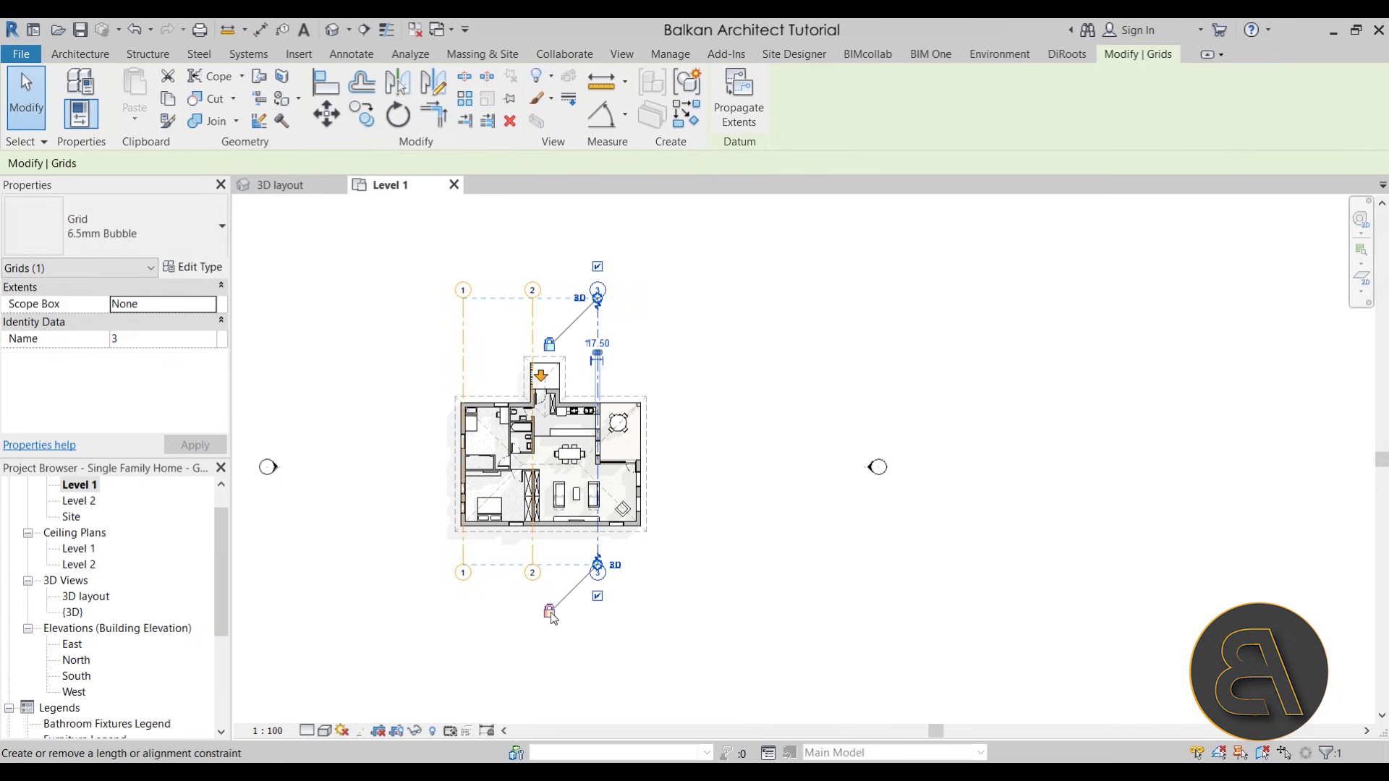
{"action": "left_click", "coordinate": [594, 573]}
{"action": "key", "text": "Return"}
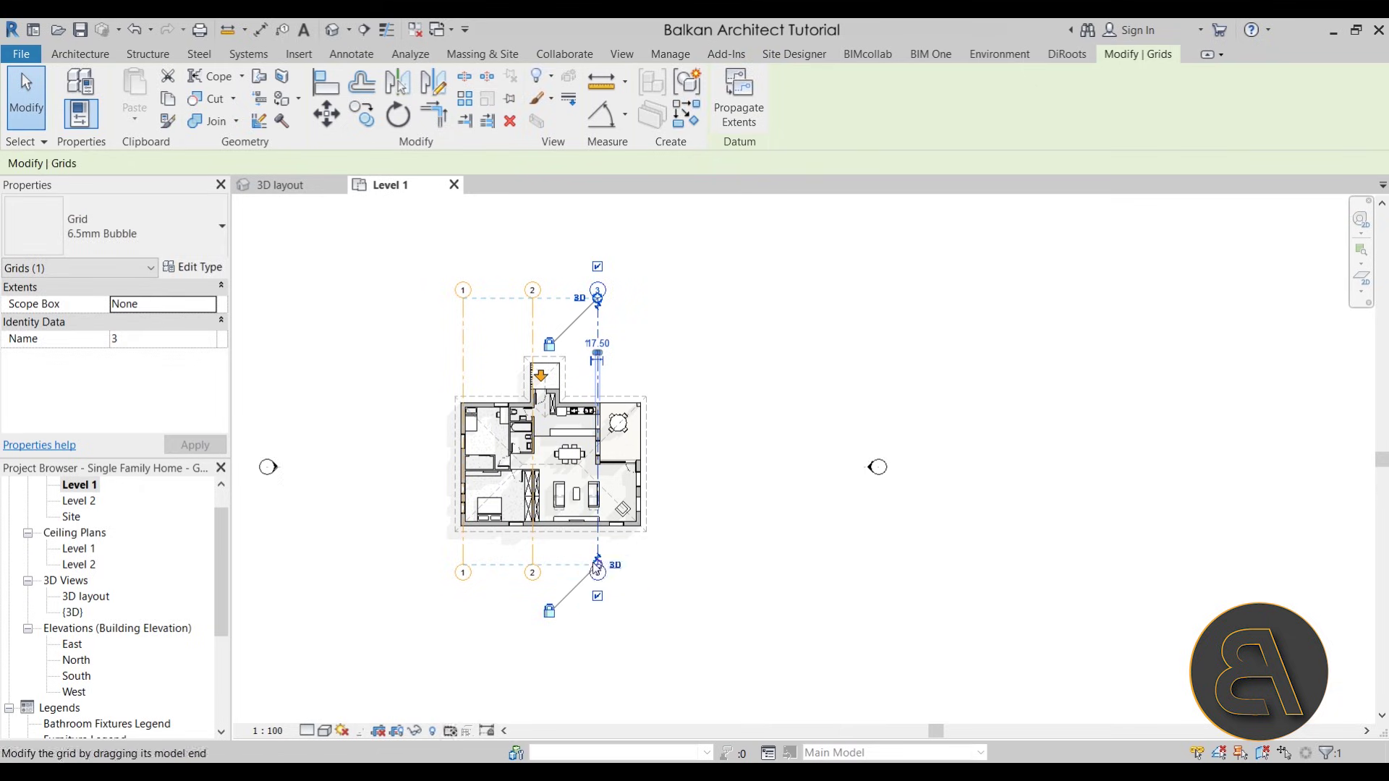
{"action": "left_click_drag", "start_coordinate": [597, 562], "coordinate": [596, 568]}
{"action": "left_click", "coordinate": [722, 632]}
{"action": "scroll", "coordinate": [651, 506], "scroll_direction": "up", "scroll_amount": 4}
Copy grid 3 onto the right exterior wall to create grid 4
{"action": "scroll", "coordinate": [572, 572], "scroll_direction": "down", "scroll_amount": 1}
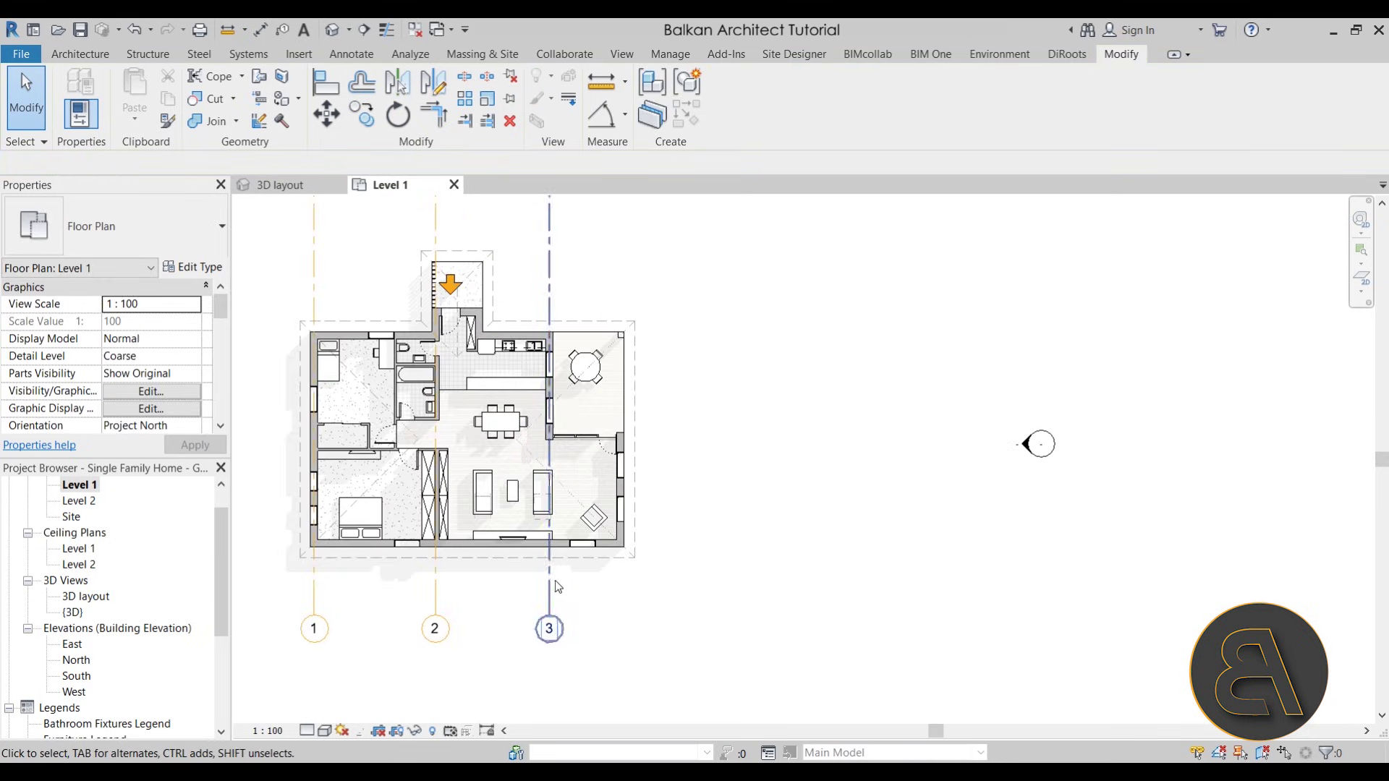
{"action": "left_click", "coordinate": [550, 580]}
{"action": "scroll", "coordinate": [628, 549], "scroll_direction": "up", "scroll_amount": 2}
{"action": "scroll", "coordinate": [621, 536], "scroll_direction": "up", "scroll_amount": 3}
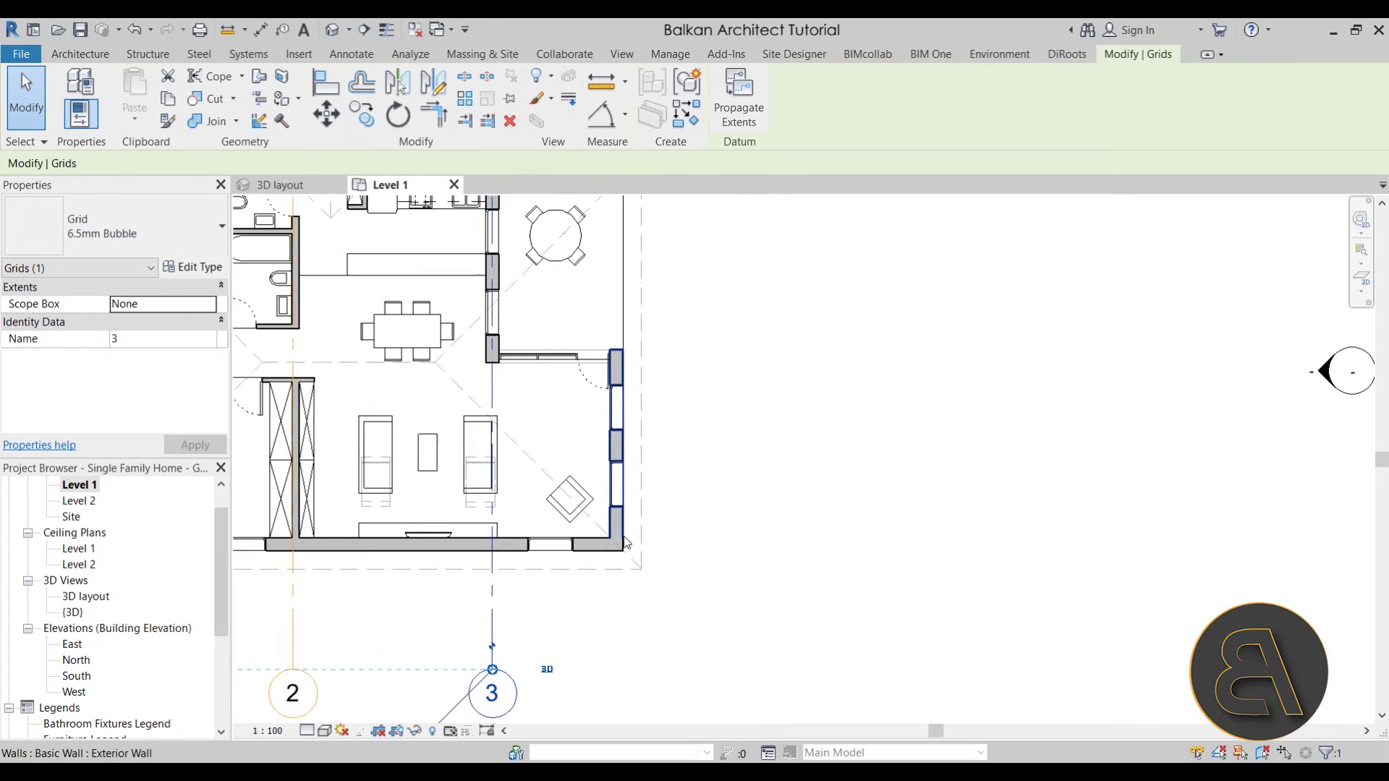
{"action": "left_click", "coordinate": [366, 118]}
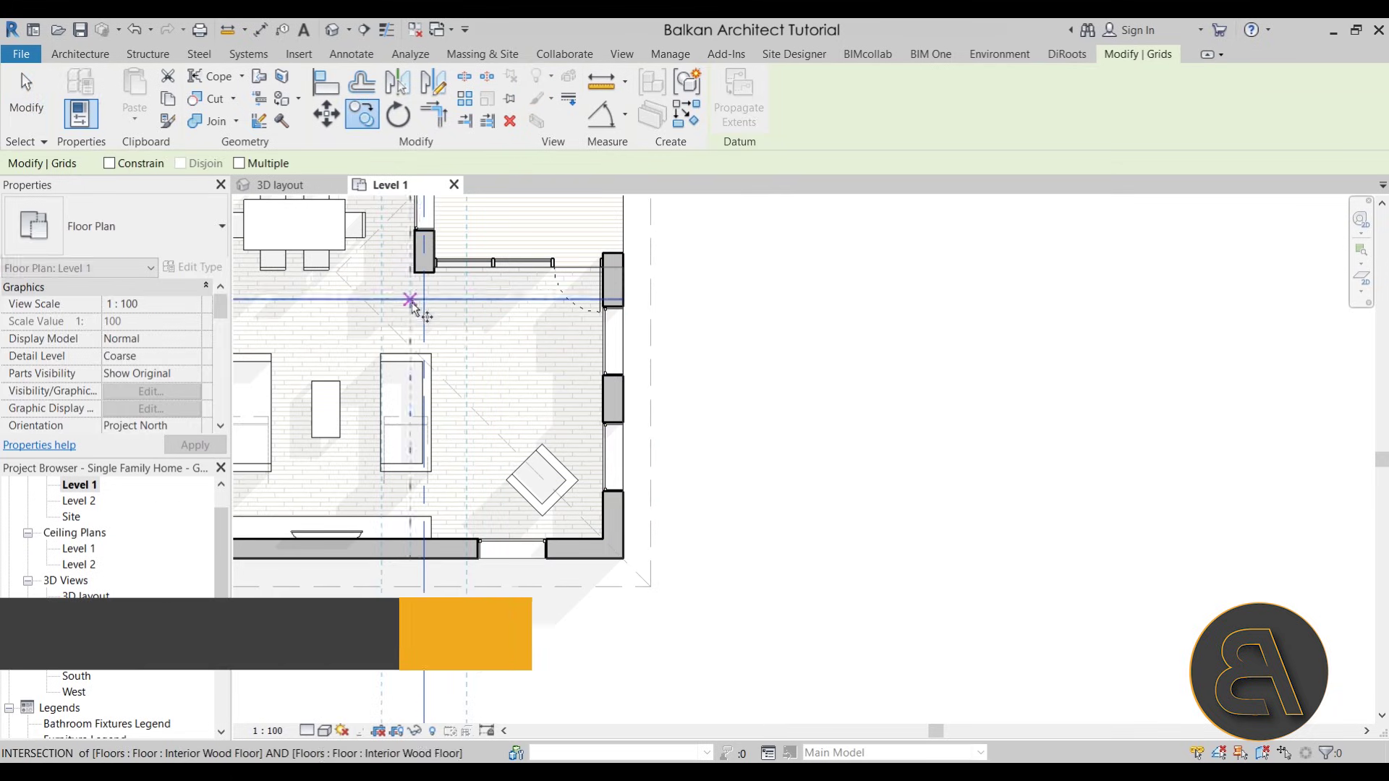
{"action": "left_click", "coordinate": [426, 321]}
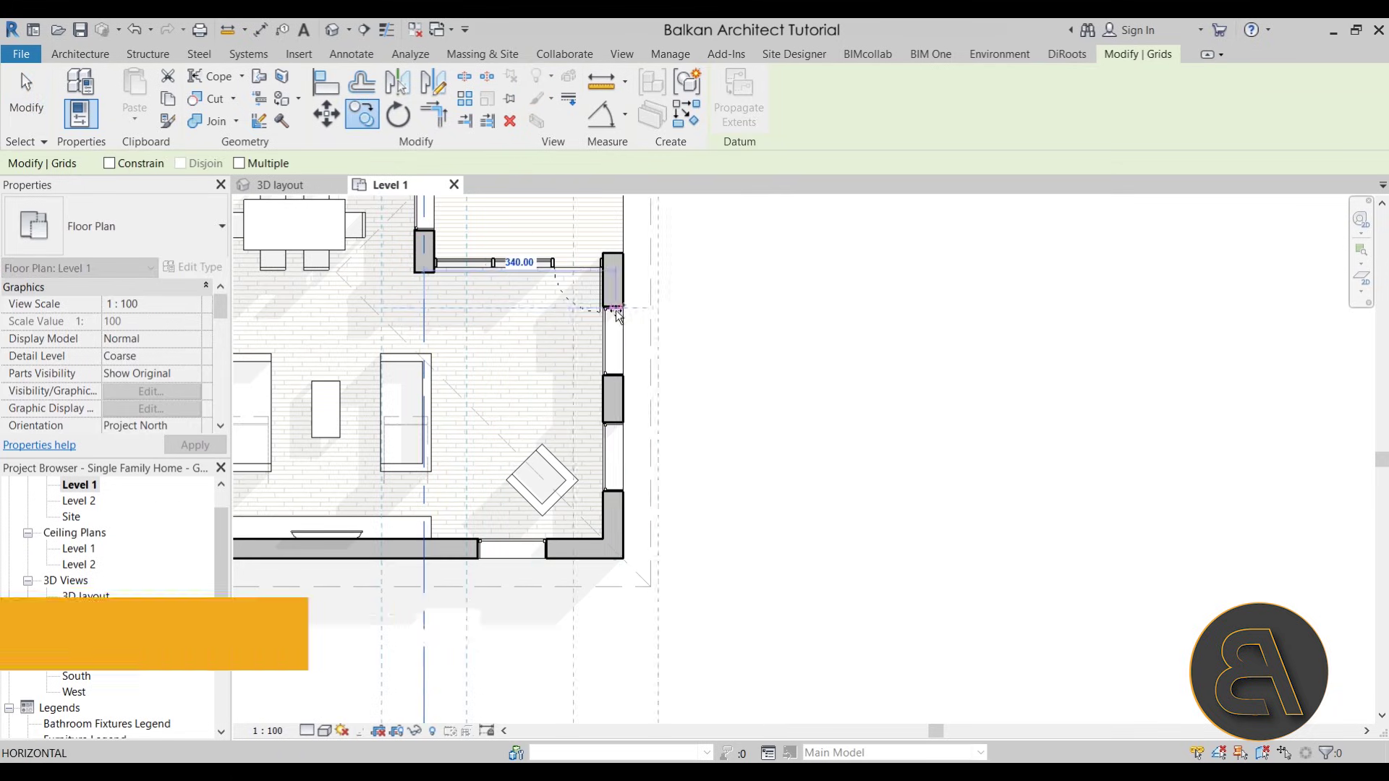
{"action": "left_click", "coordinate": [612, 319]}
{"action": "key", "text": "Escape"}
Try aligning grid 4 to the wall, cancel, and pan out to show the whole house
{"action": "scroll", "coordinate": [652, 340], "scroll_direction": "up", "scroll_amount": 3}
{"action": "scroll", "coordinate": [651, 328], "scroll_direction": "down", "scroll_amount": 1}
{"action": "middle_click_drag", "start_coordinate": [651, 328], "coordinate": [627, 450]}
{"action": "left_click", "coordinate": [327, 83]}
{"action": "scroll", "coordinate": [628, 391], "scroll_direction": "down", "scroll_amount": 3}
{"action": "key", "text": "Escape"}
{"action": "key", "text": "Escape"}
{"action": "scroll", "coordinate": [630, 405], "scroll_direction": "down", "scroll_amount": 5}
{"action": "mouse_move", "coordinate": [679, 444]}
{"action": "middle_mouse_down"}
{"action": "mouse_move", "coordinate": [701, 518]}
{"action": "mouse_move", "coordinate": [674, 468]}
{"action": "middle_mouse_up"}
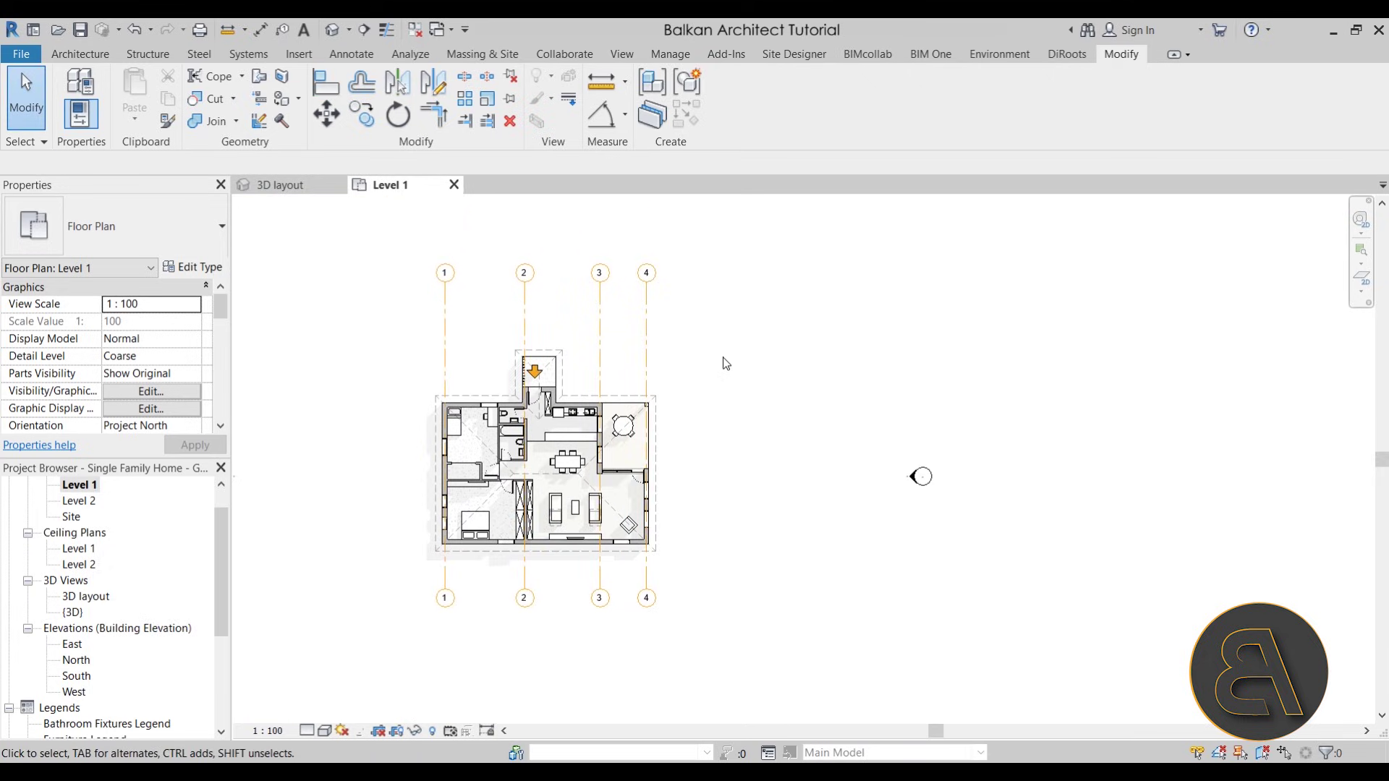
Draw a horizontal grid along the bottom wall, from left to right of the house
{"action": "left_click", "coordinate": [80, 54]}
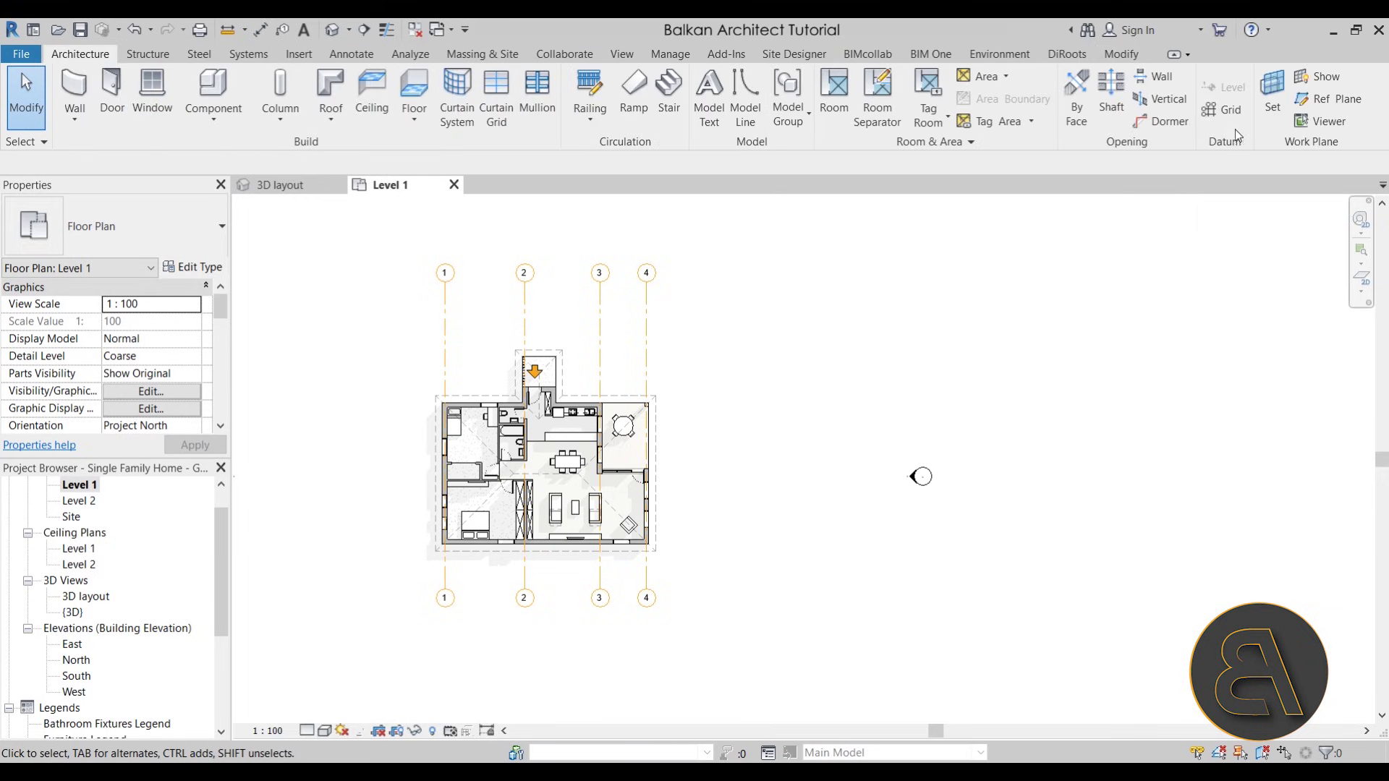
{"action": "left_click", "coordinate": [1224, 110]}
{"action": "scroll", "coordinate": [499, 503], "scroll_direction": "up", "scroll_amount": 3}
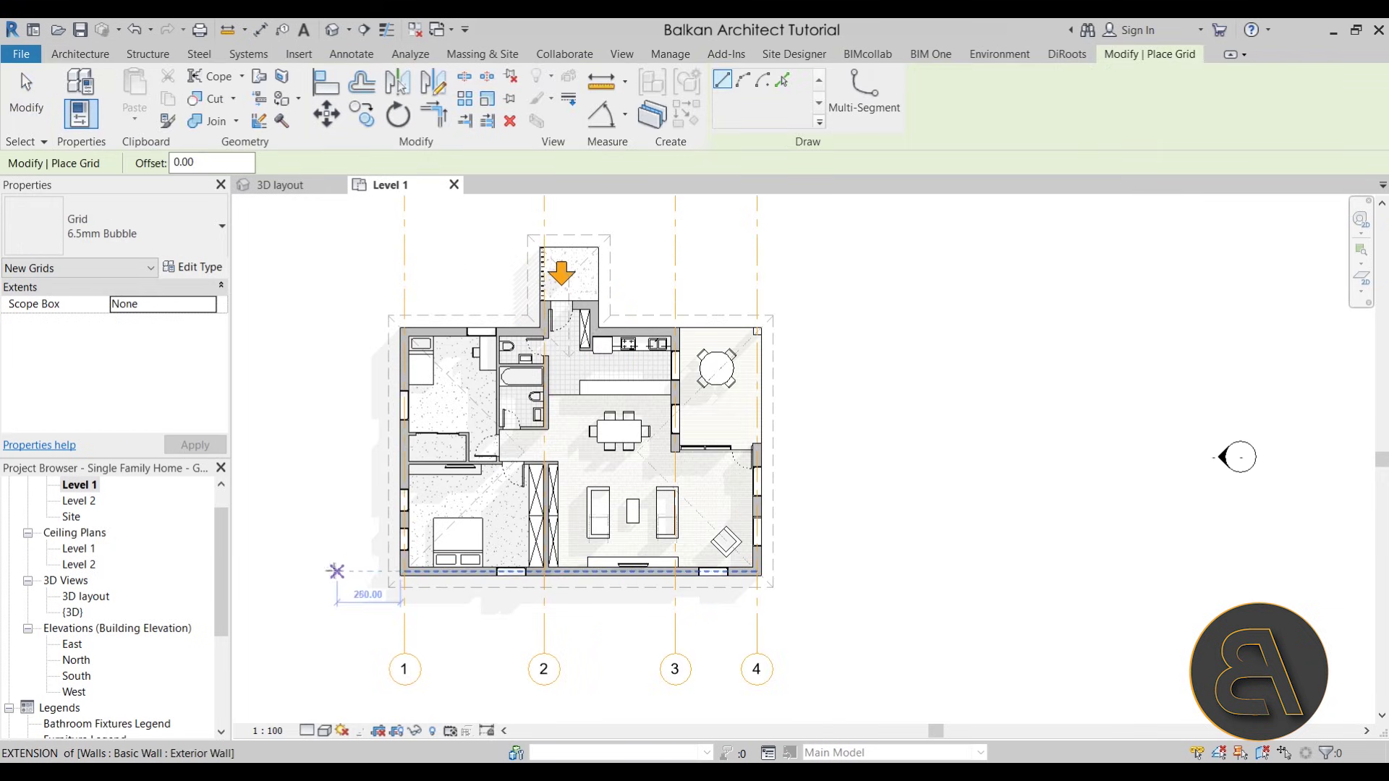
{"action": "left_click", "coordinate": [331, 572]}
{"action": "left_click", "coordinate": [861, 572]}
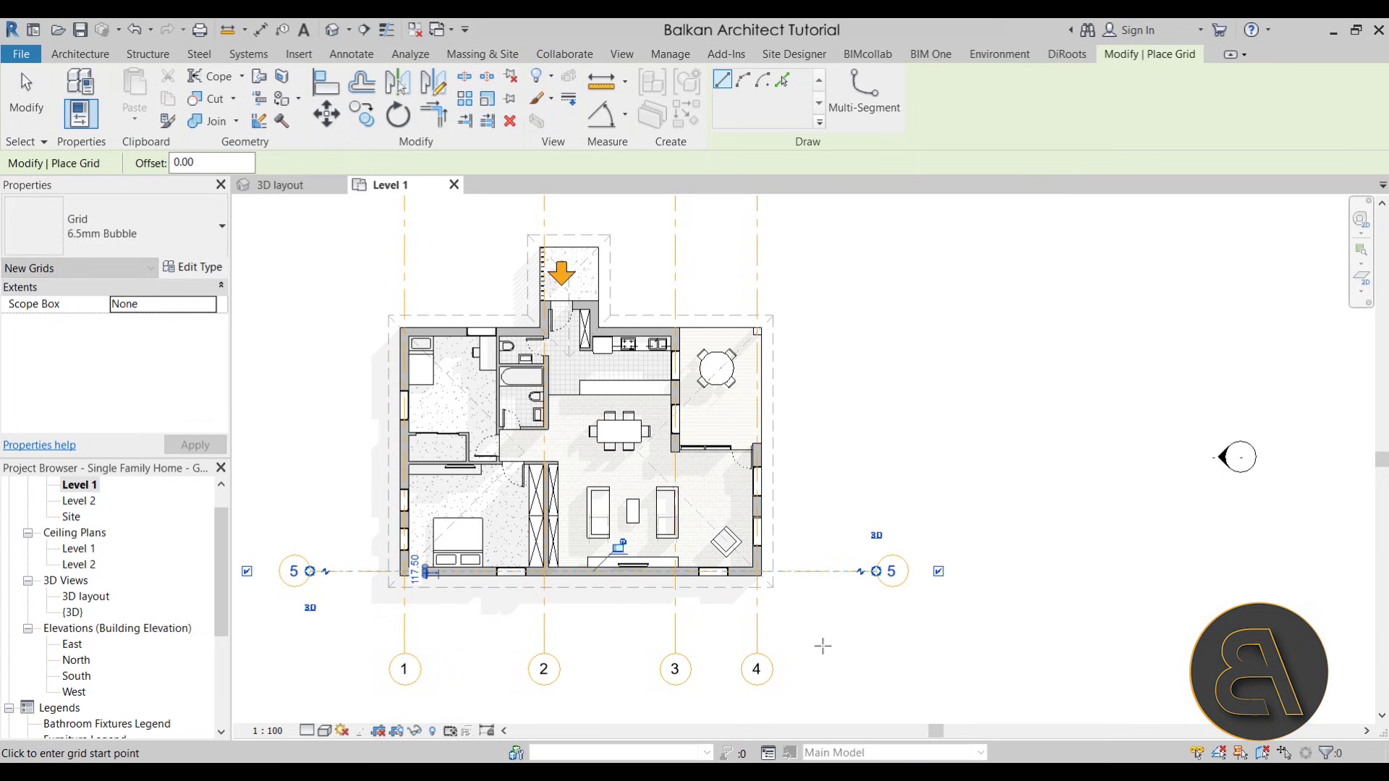
{"action": "key", "text": "Escape"}
{"action": "key", "text": "Escape"}
Rename the new grid 5 to 'A' in the Properties palette
{"action": "left_click", "coordinate": [868, 571]}
{"action": "scroll", "coordinate": [854, 598], "scroll_direction": "down", "scroll_amount": 2}
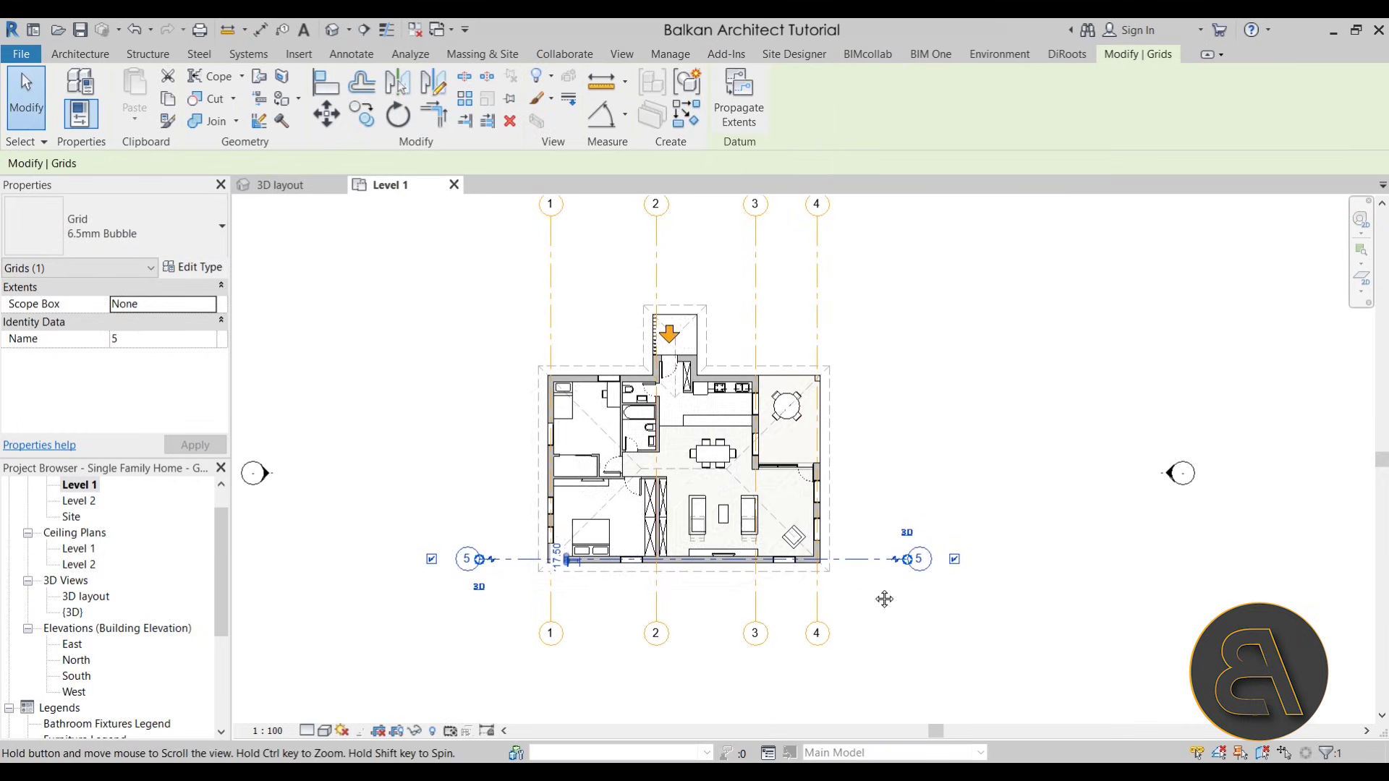
{"action": "left_click", "coordinate": [467, 559]}
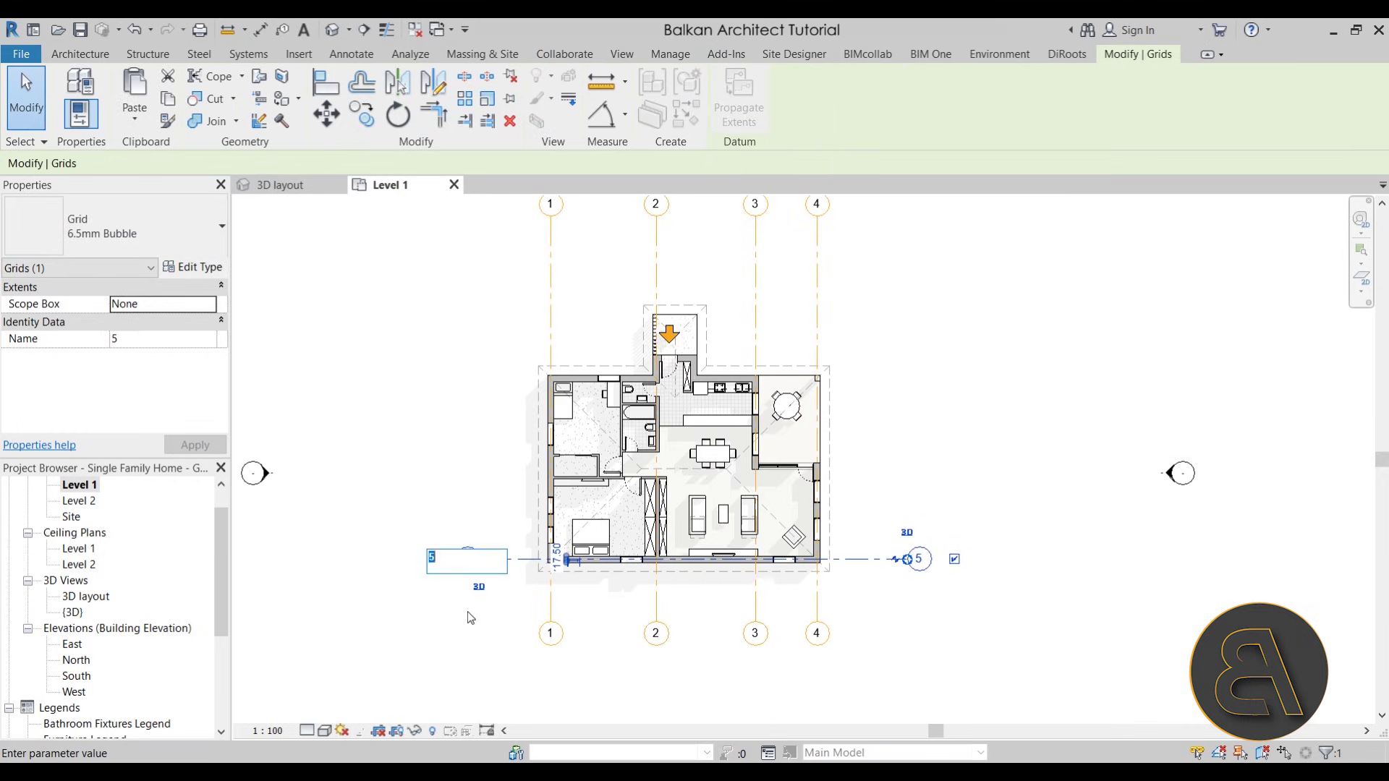
{"action": "left_click", "coordinate": [436, 605]}
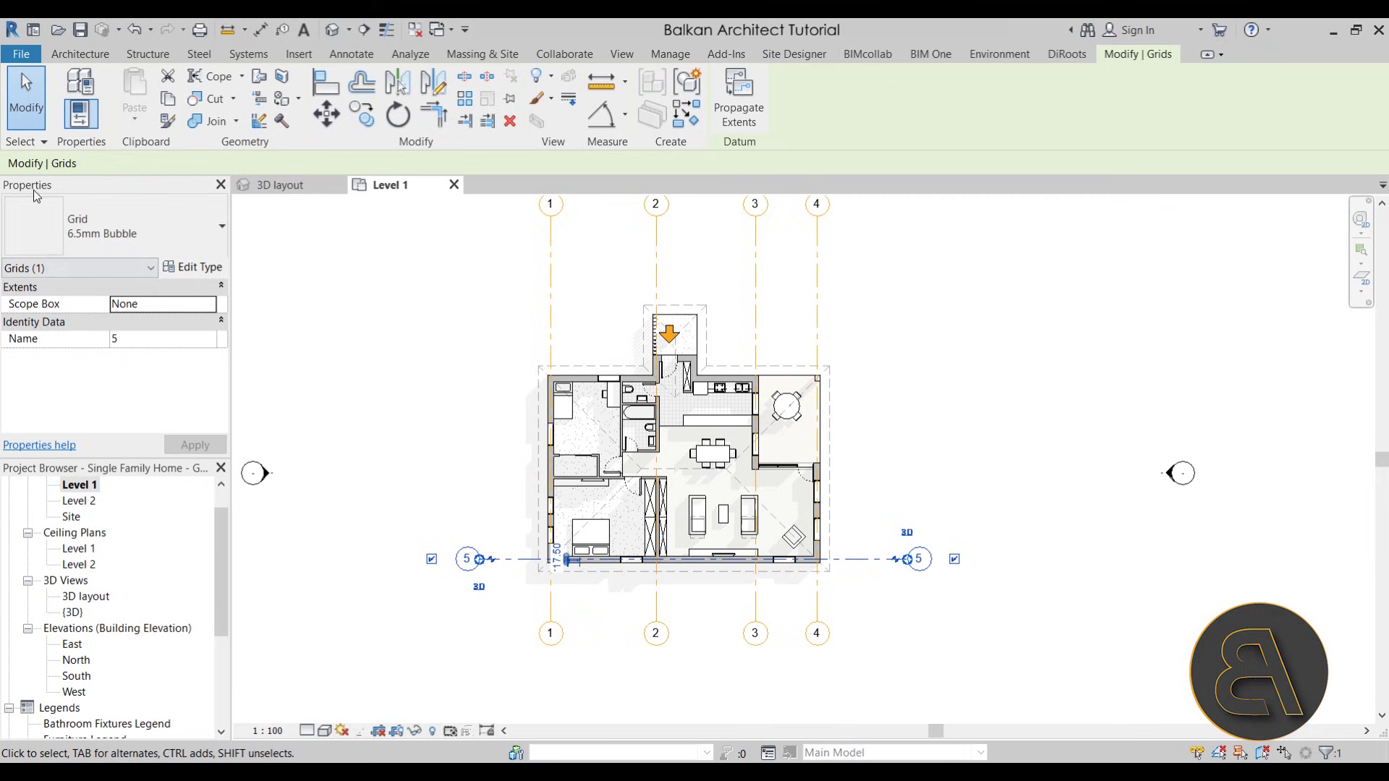
{"action": "left_click", "coordinate": [161, 345]}
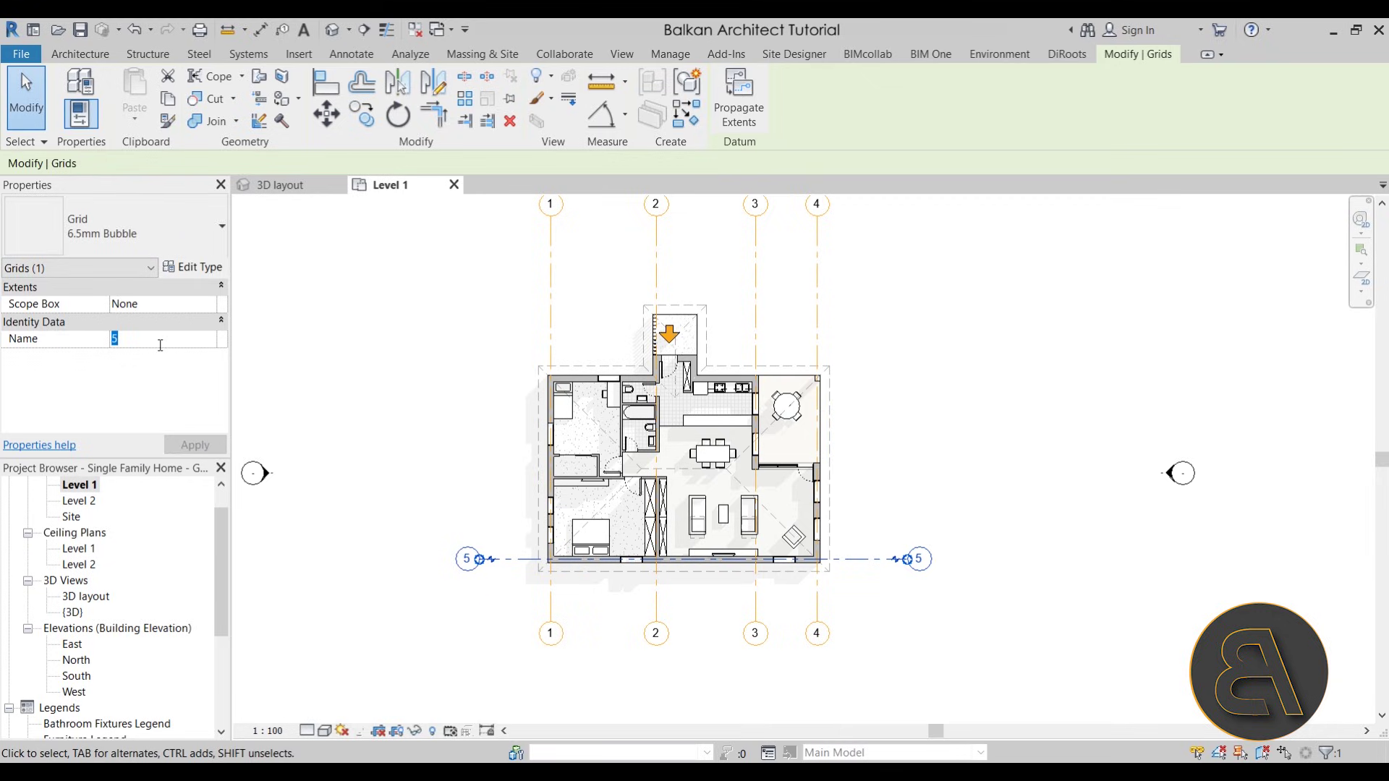
{"action": "type", "text": "A"}
{"action": "key", "text": "Return"}
{"action": "key", "text": "Escape"}
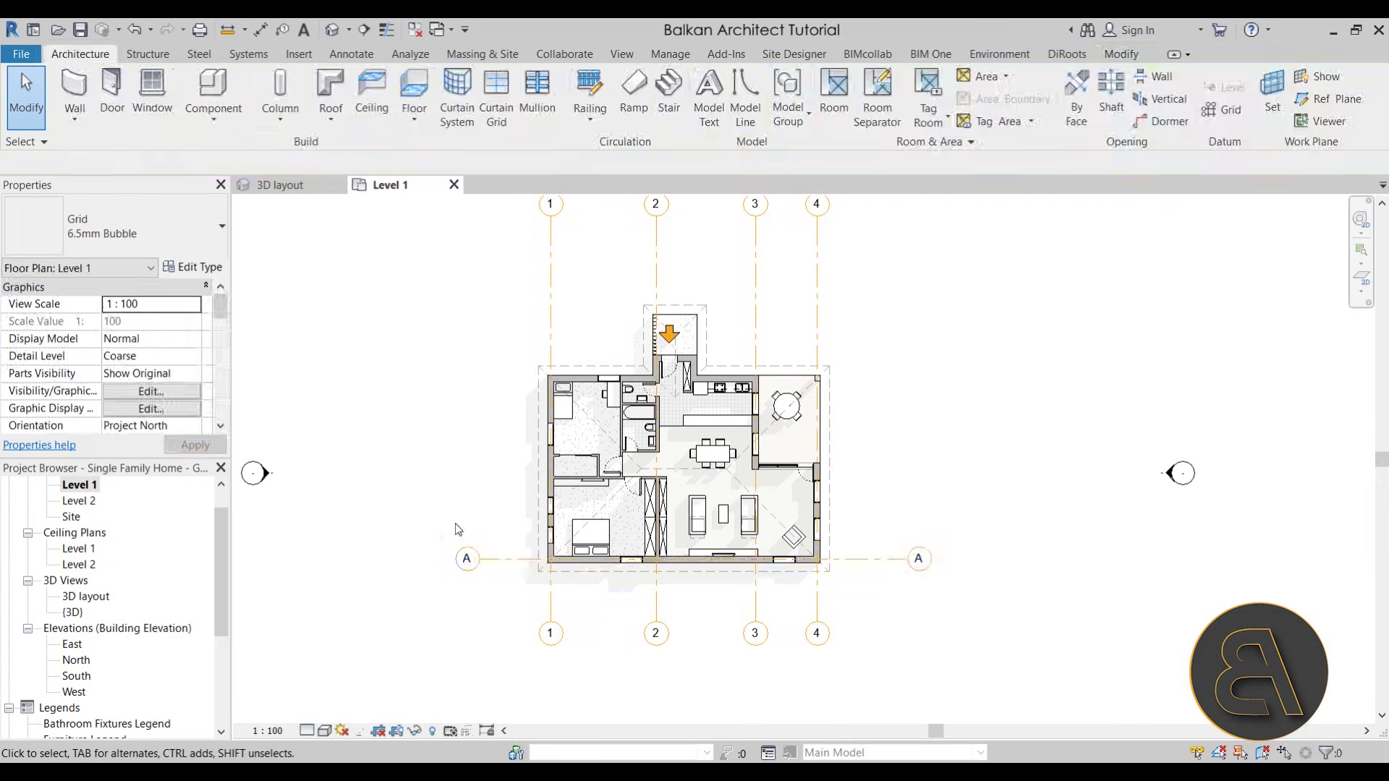
Draw grid B right to left along the top wall, ending level with grid A, then recentre the plan
{"action": "left_click", "coordinate": [1223, 110]}
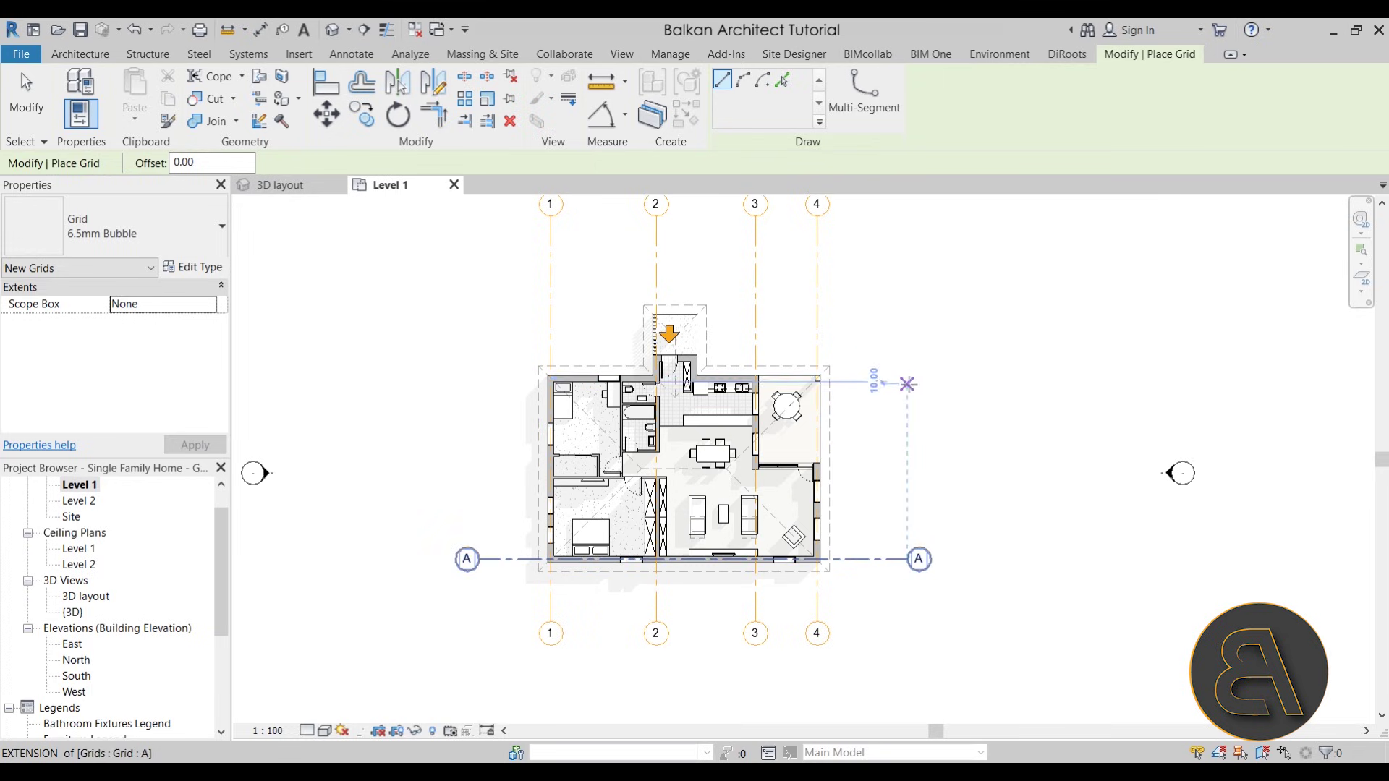
{"action": "left_click", "coordinate": [908, 378]}
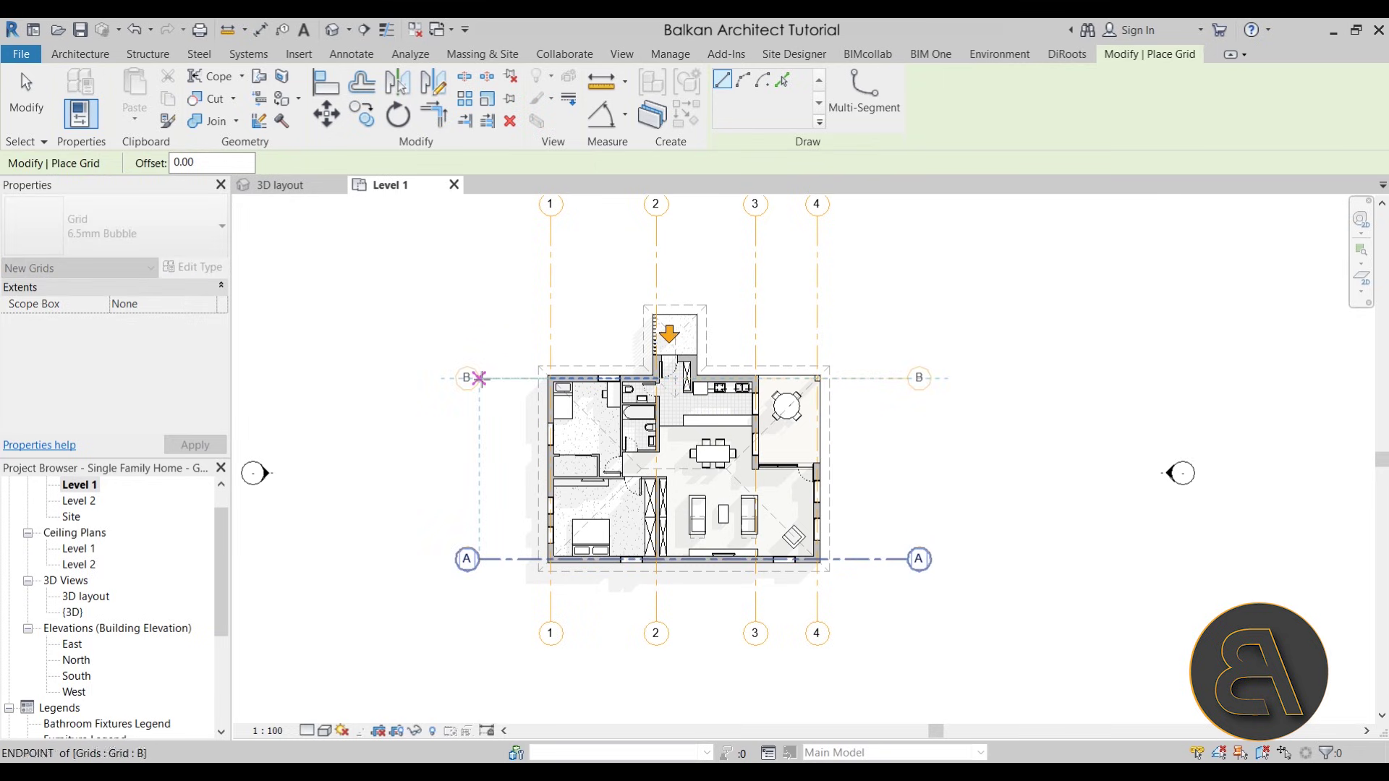
{"action": "left_click", "coordinate": [479, 378]}
{"action": "key", "text": "Escape"}
{"action": "key", "text": "Escape"}
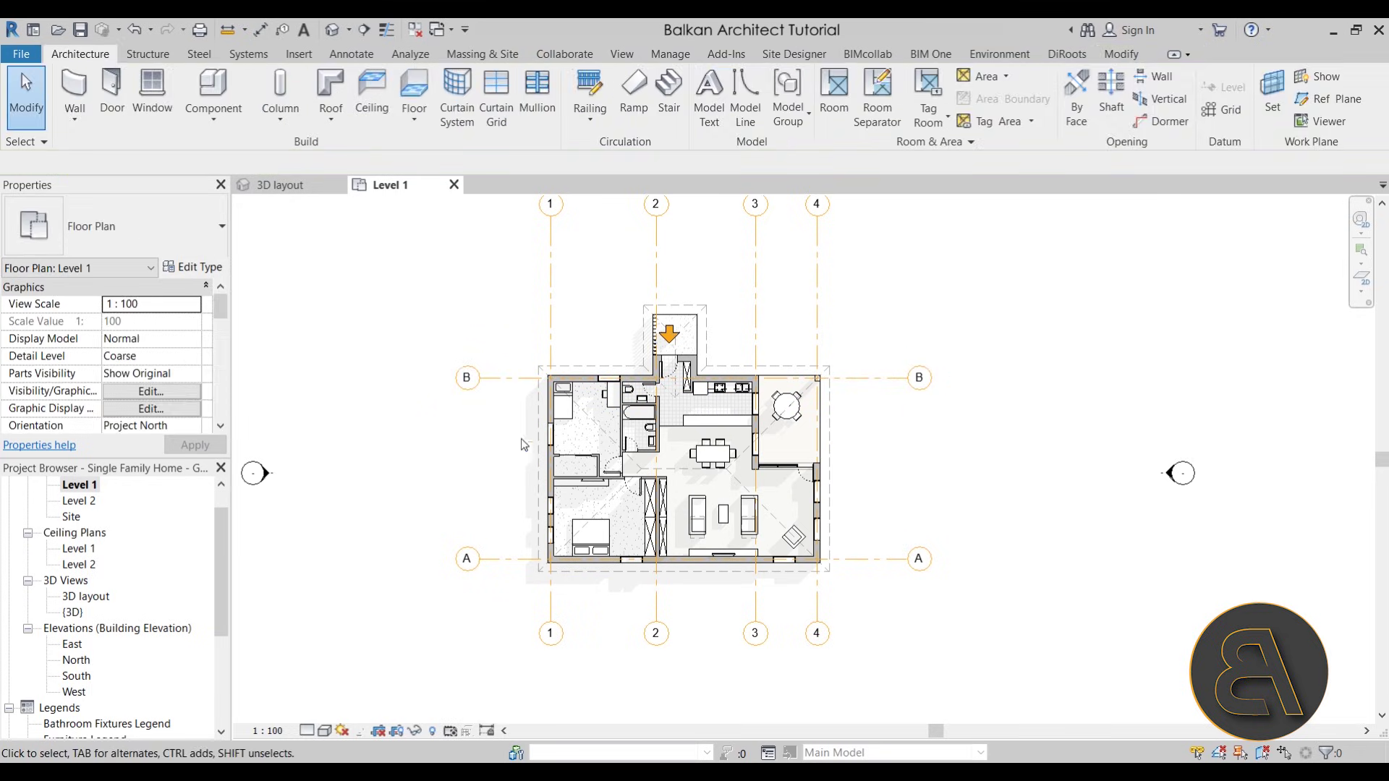
{"action": "middle_click_drag", "start_coordinate": [787, 407], "coordinate": [707, 400]}
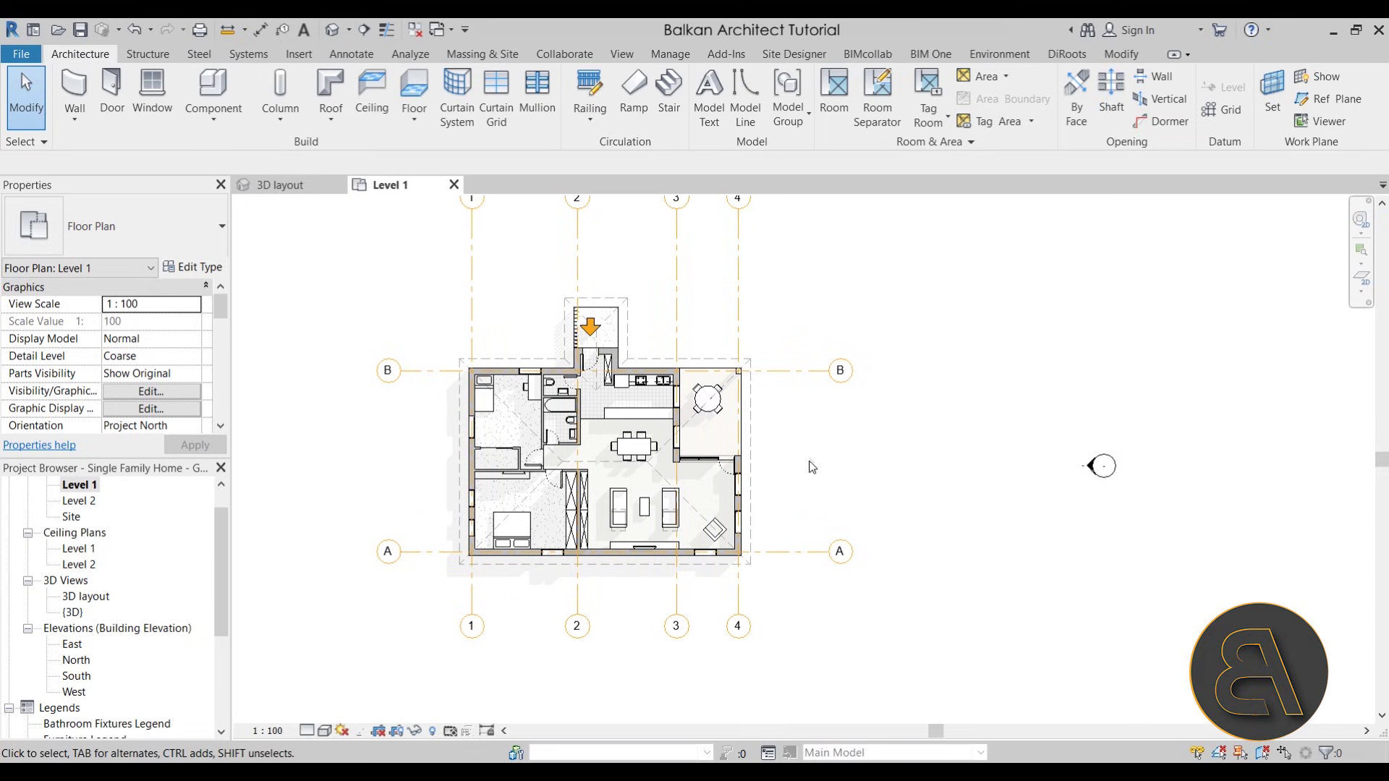
{"action": "middle_click_drag", "start_coordinate": [796, 487], "coordinate": [796, 526]}
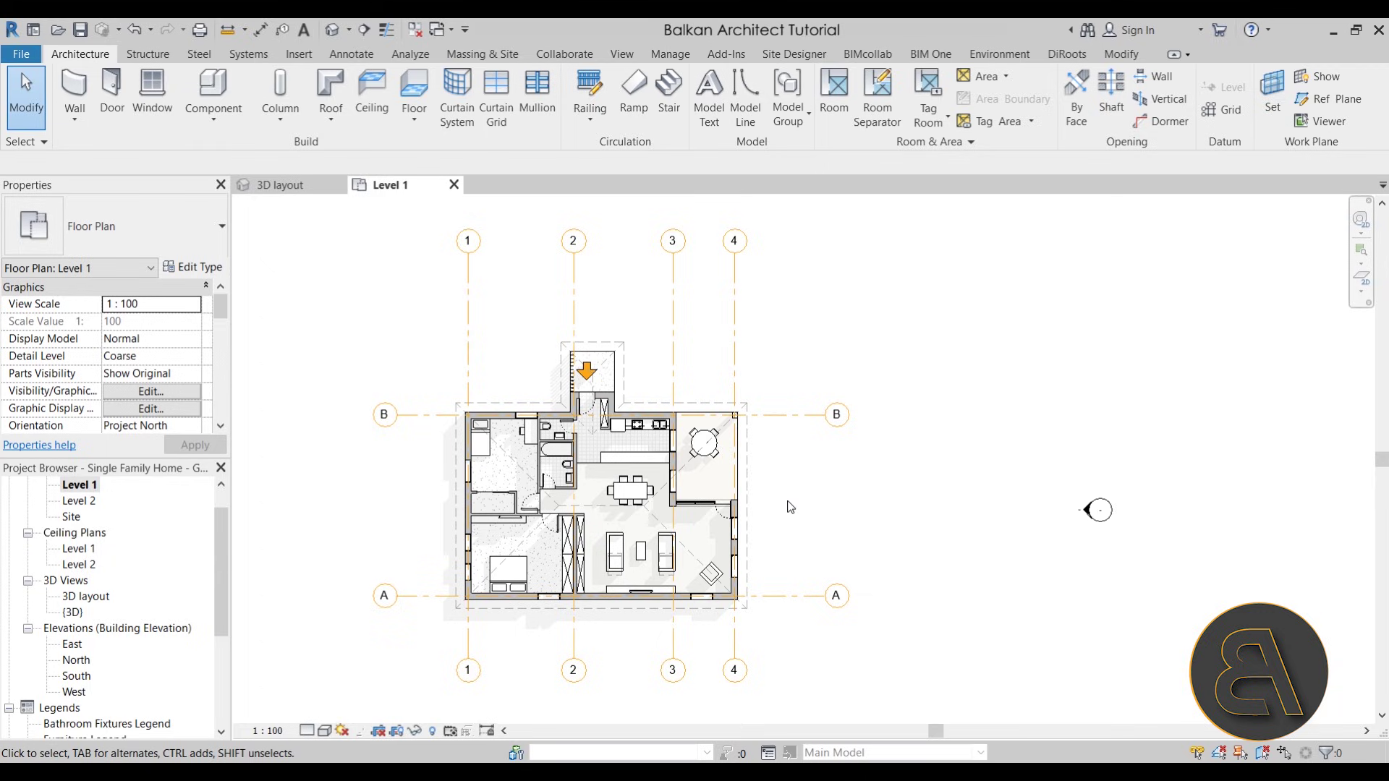
Pull grid 2's top and bottom ends in toward the plan, then select grid 1
{"action": "left_click", "coordinate": [574, 307]}
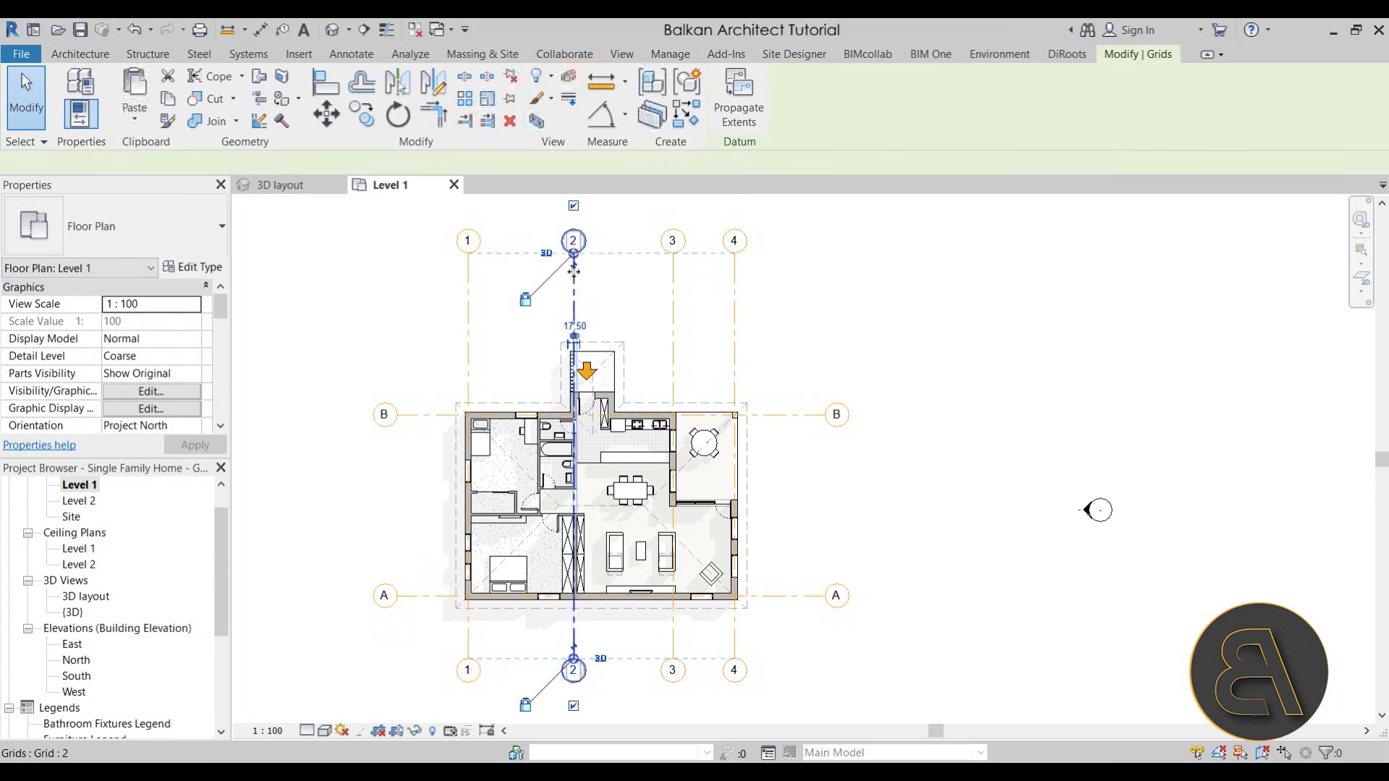
{"action": "left_click_drag", "start_coordinate": [574, 253], "coordinate": [574, 309]}
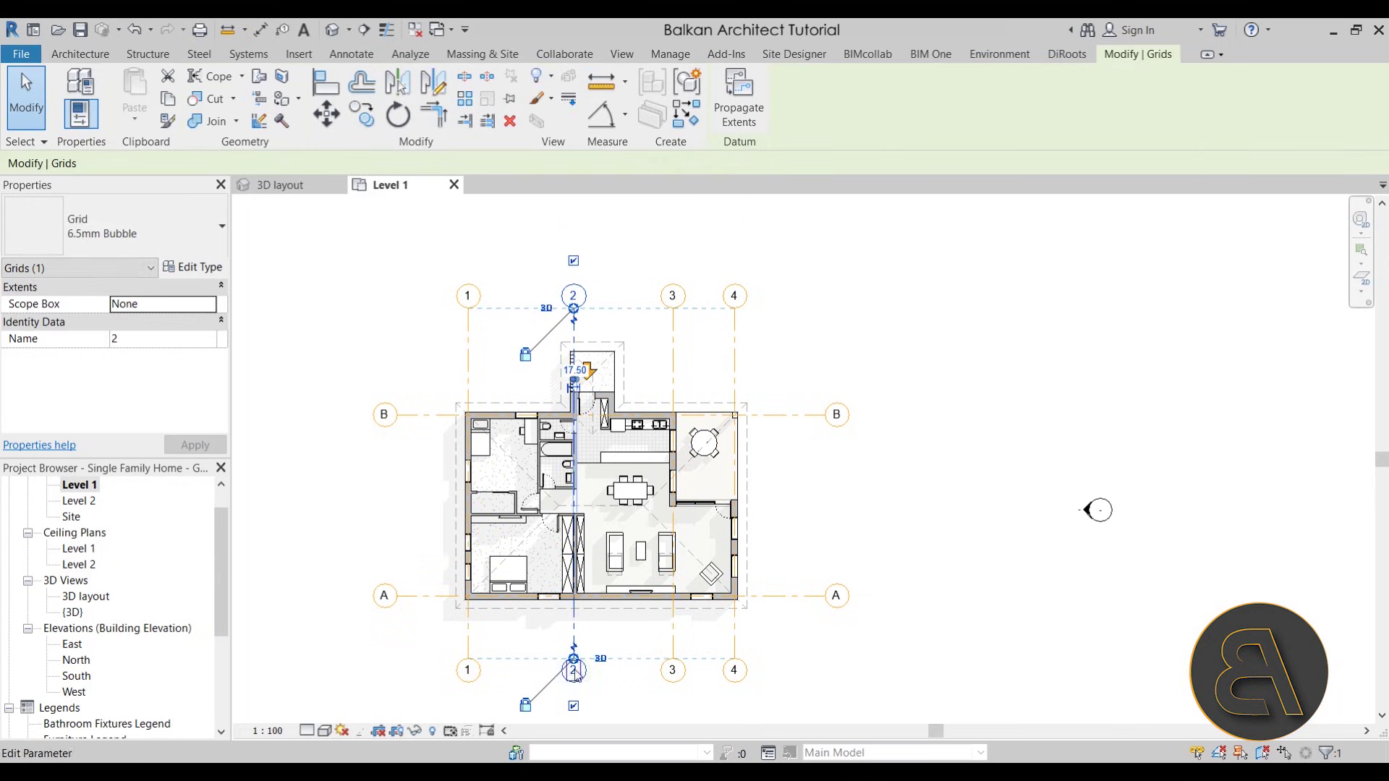
{"action": "left_click_drag", "start_coordinate": [574, 659], "coordinate": [574, 648]}
{"action": "left_click", "coordinate": [662, 697]}
{"action": "scroll", "coordinate": [631, 680], "scroll_direction": "up", "scroll_amount": 3}
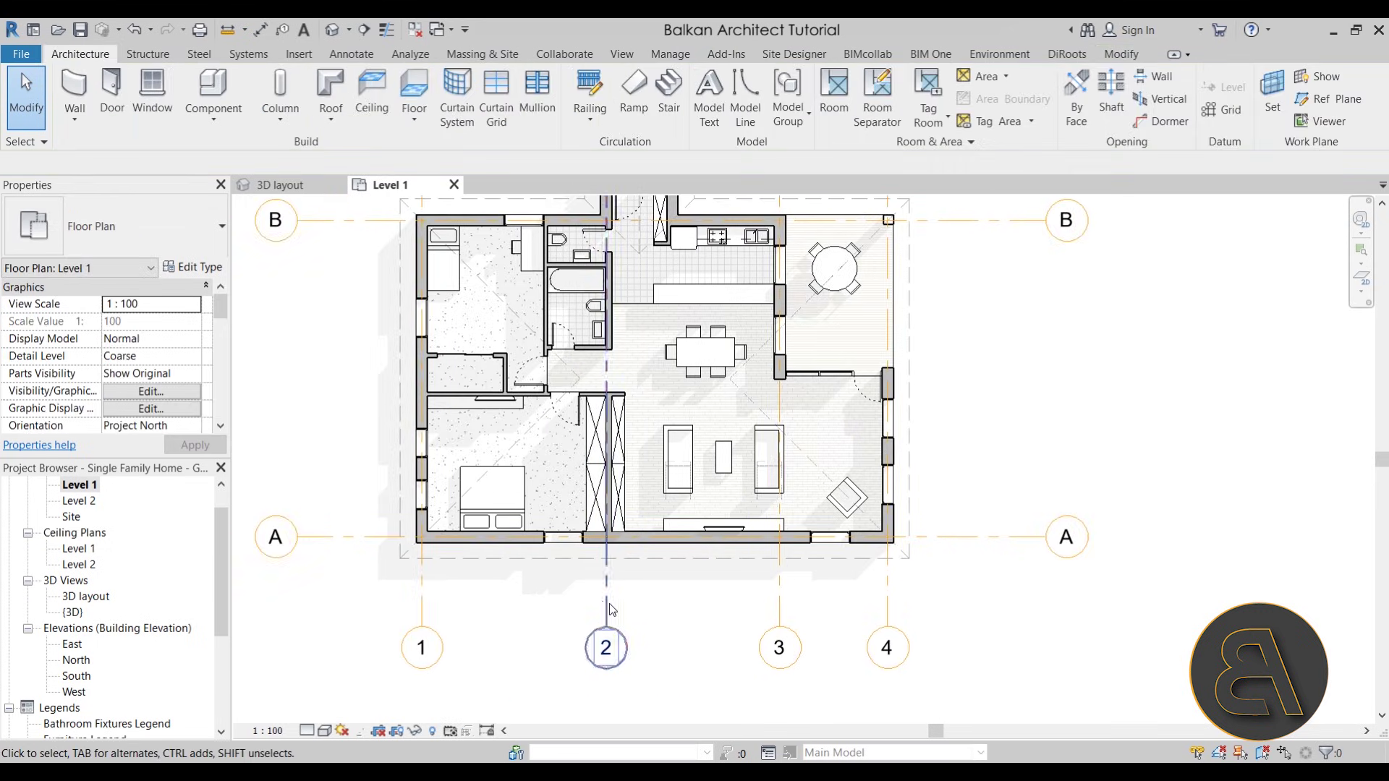
{"action": "left_click", "coordinate": [608, 645]}
{"action": "scroll", "coordinate": [554, 589], "scroll_direction": "down", "scroll_amount": 2}
{"action": "scroll", "coordinate": [544, 605], "scroll_direction": "down", "scroll_amount": 1}
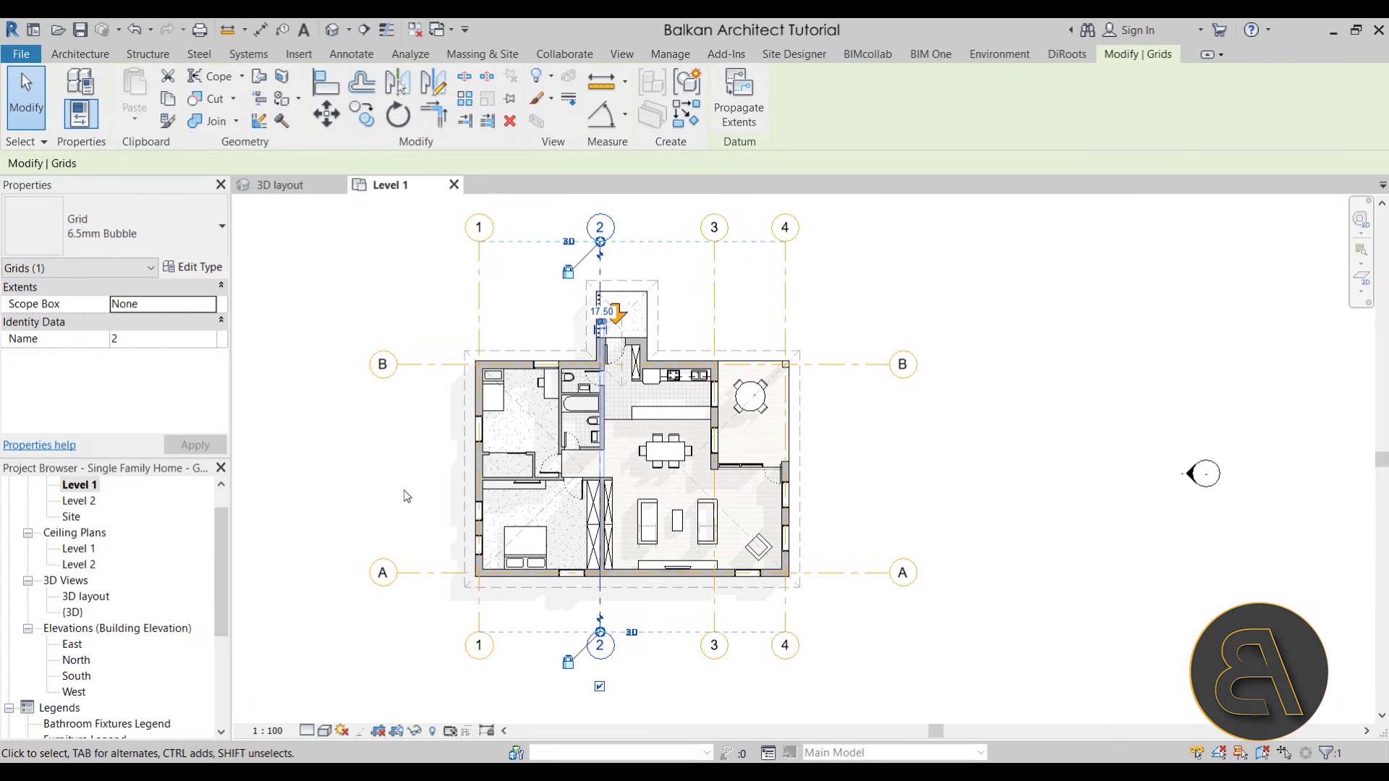
{"action": "middle_click_drag", "start_coordinate": [373, 464], "coordinate": [377, 470]}
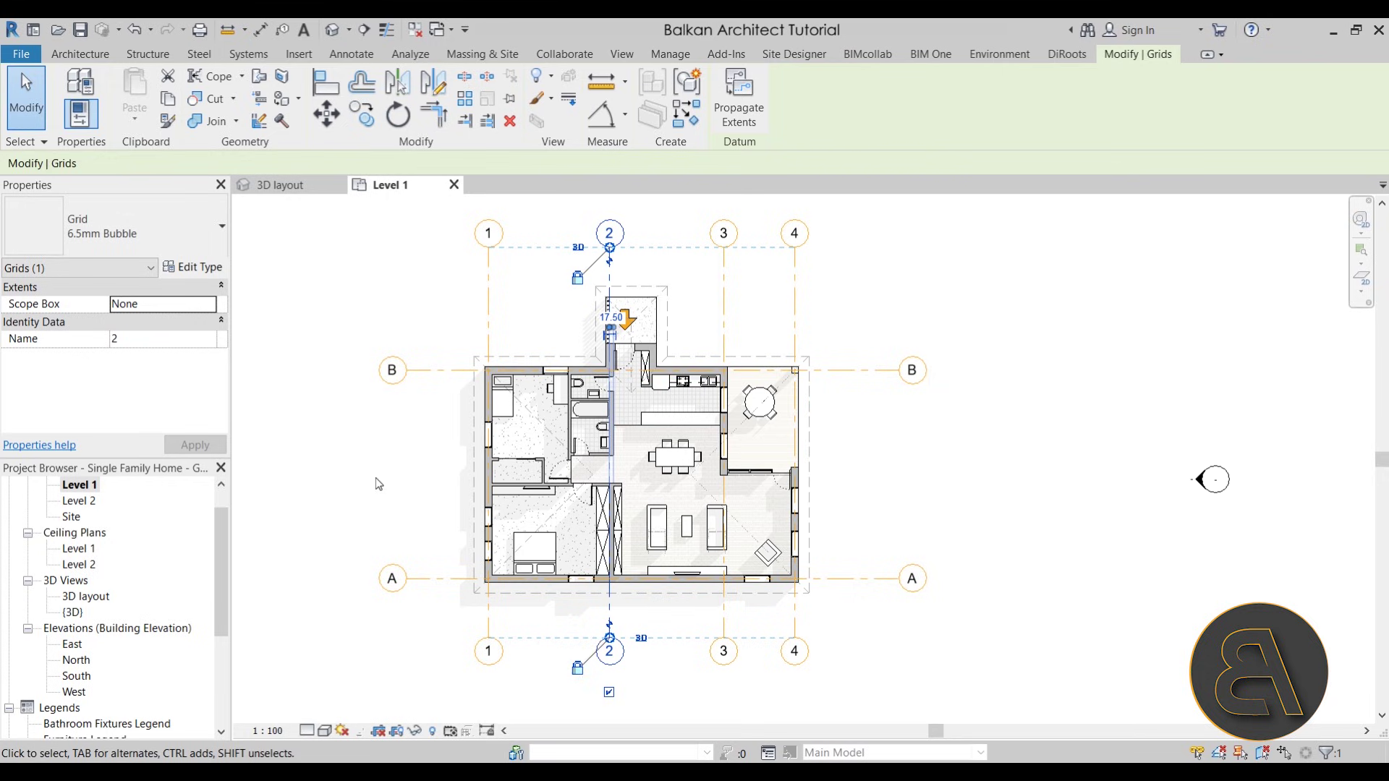
{"action": "left_click", "coordinate": [366, 484]}
{"action": "left_click", "coordinate": [489, 608]}
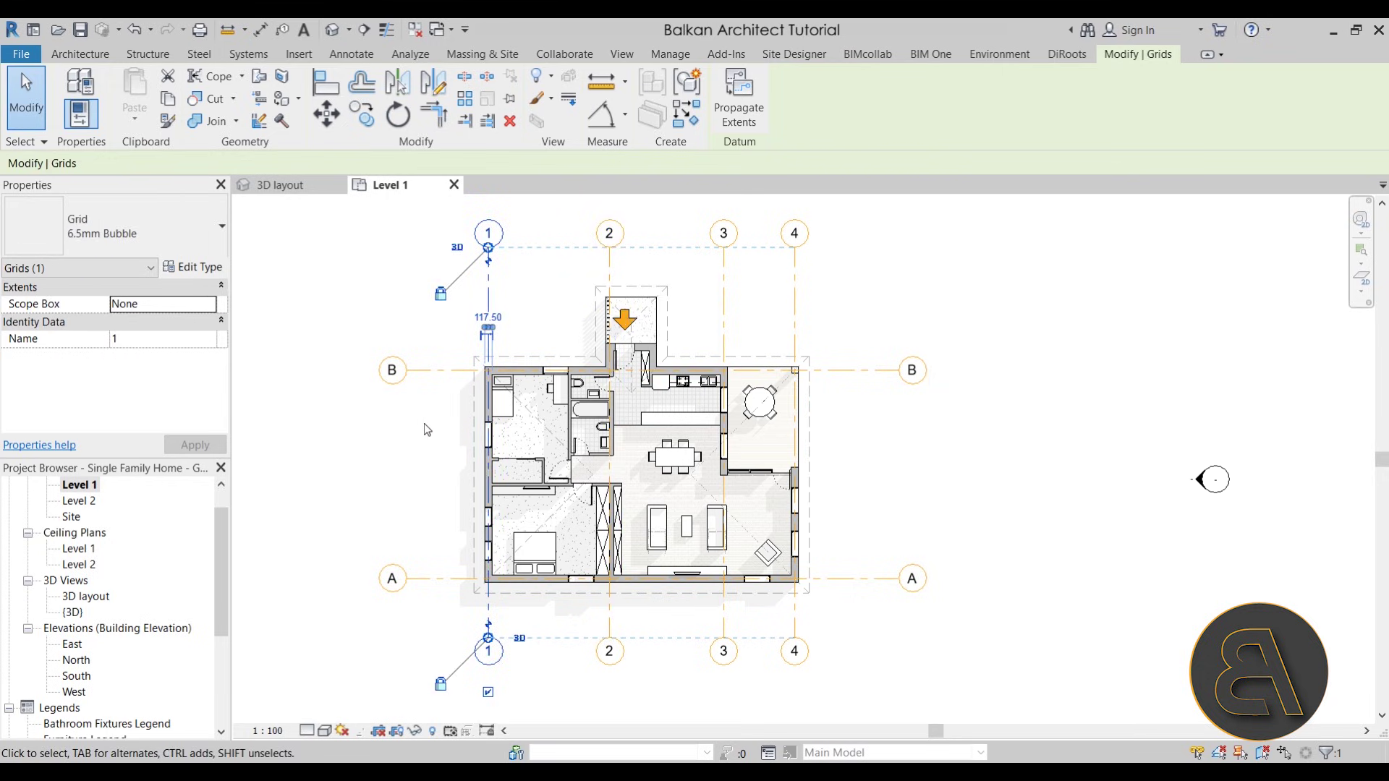
Set the 6.5mm Bubble grid type's Center Segment to None and apply it
{"action": "left_click", "coordinate": [191, 267]}
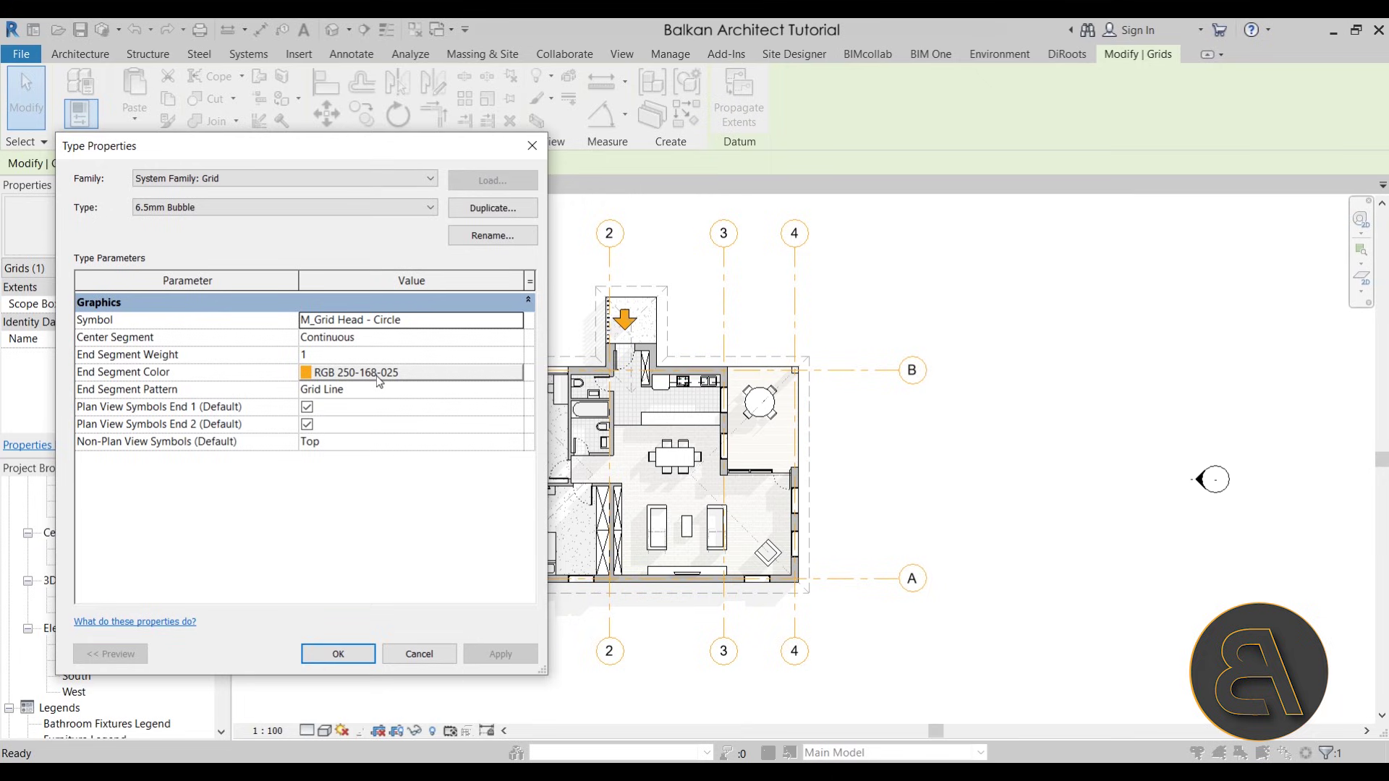
{"action": "left_click_drag", "start_coordinate": [347, 148], "coordinate": [1165, 199]}
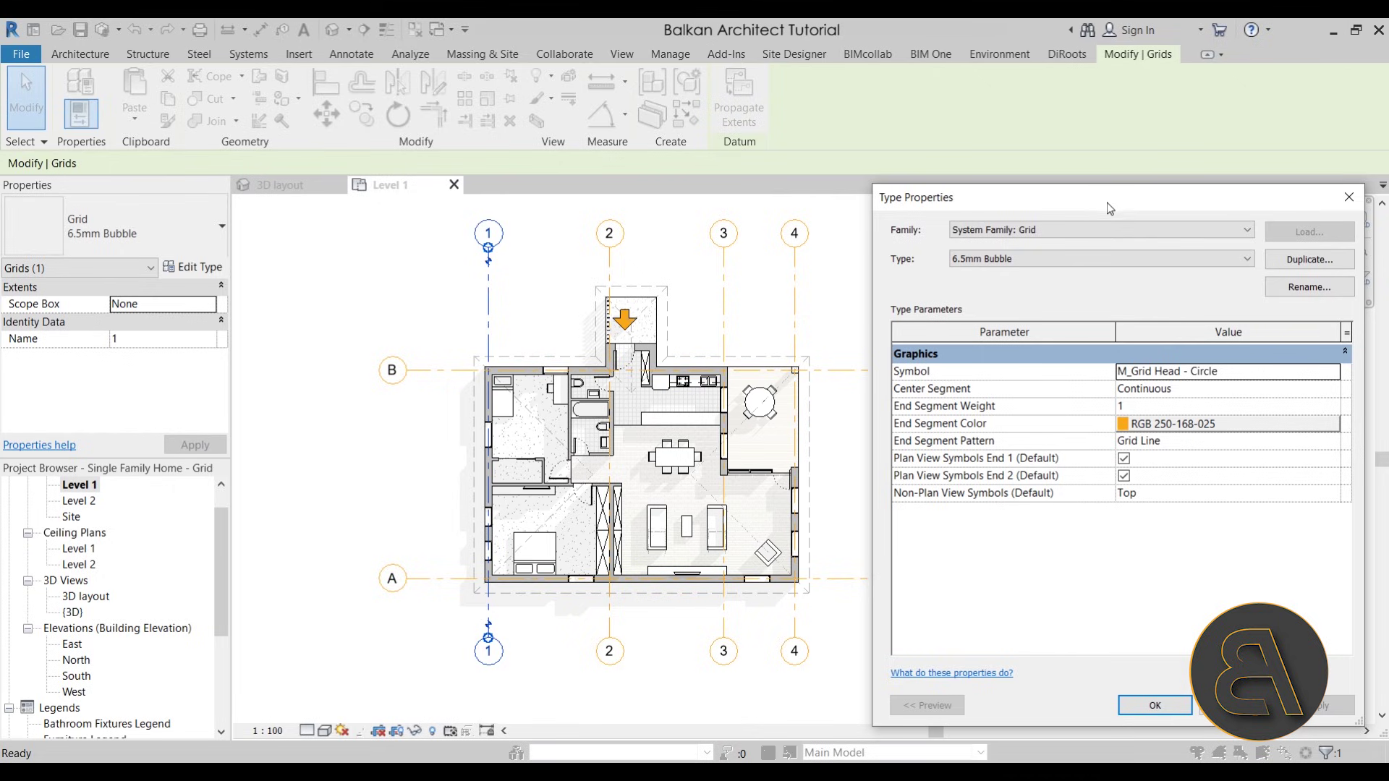
{"action": "left_click_drag", "start_coordinate": [1118, 203], "coordinate": [341, 161]}
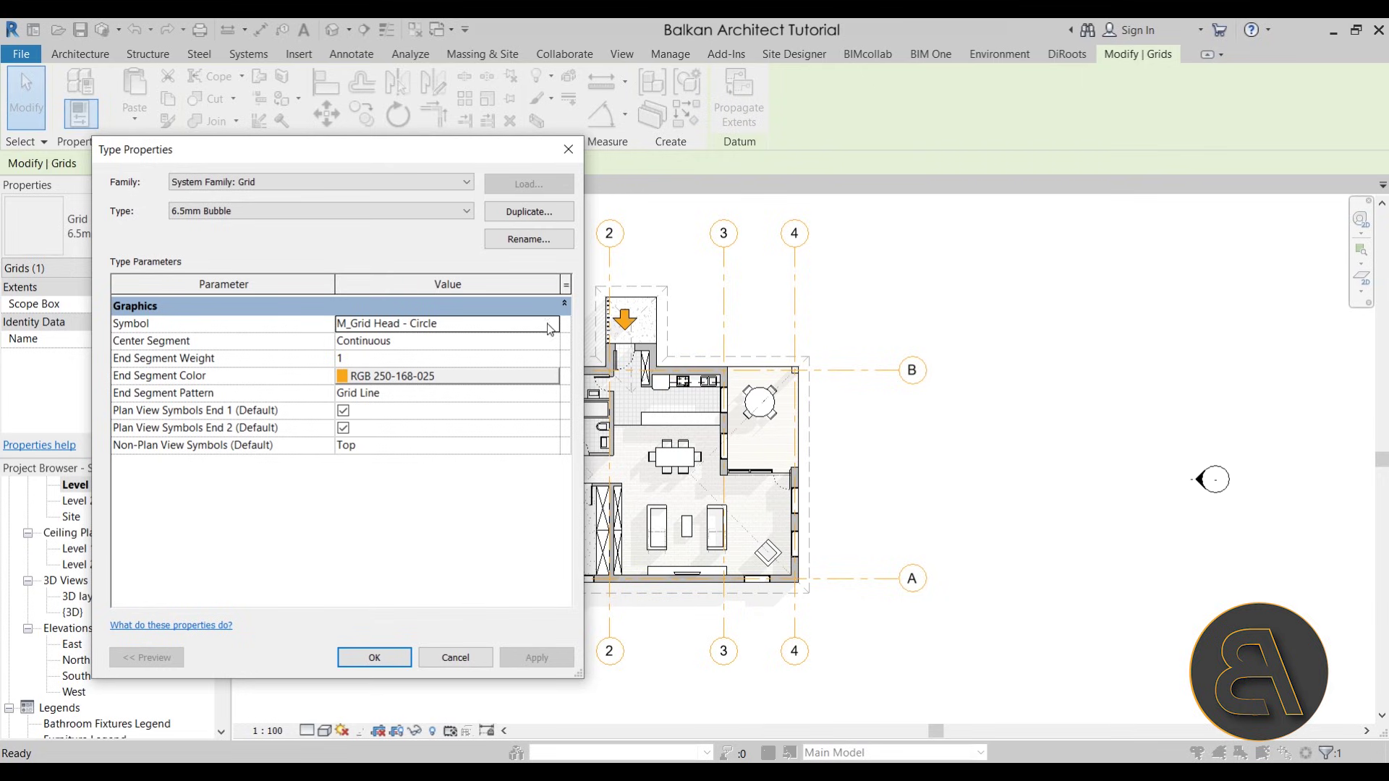
{"action": "left_click", "coordinate": [554, 342]}
{"action": "left_click", "coordinate": [554, 342]}
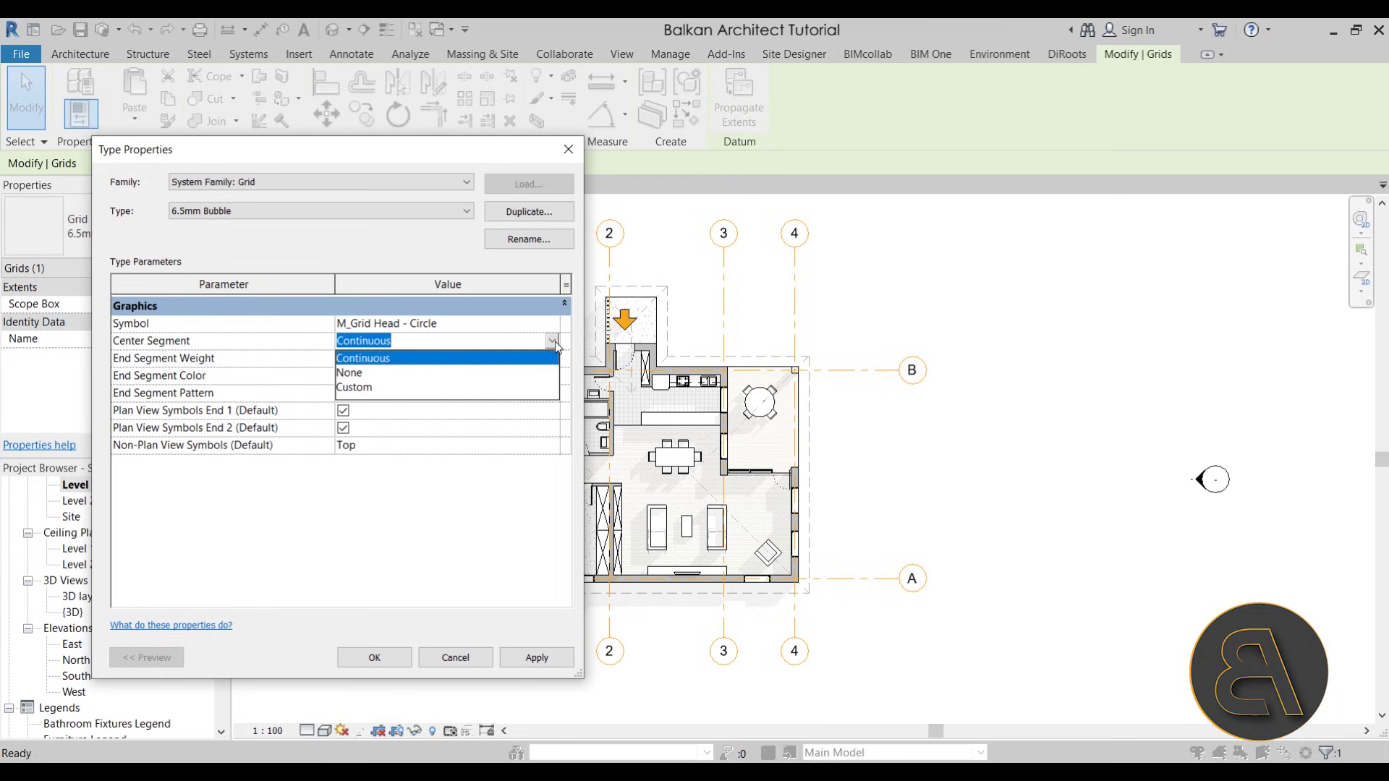
{"action": "left_click", "coordinate": [357, 372]}
{"action": "left_click", "coordinate": [537, 658]}
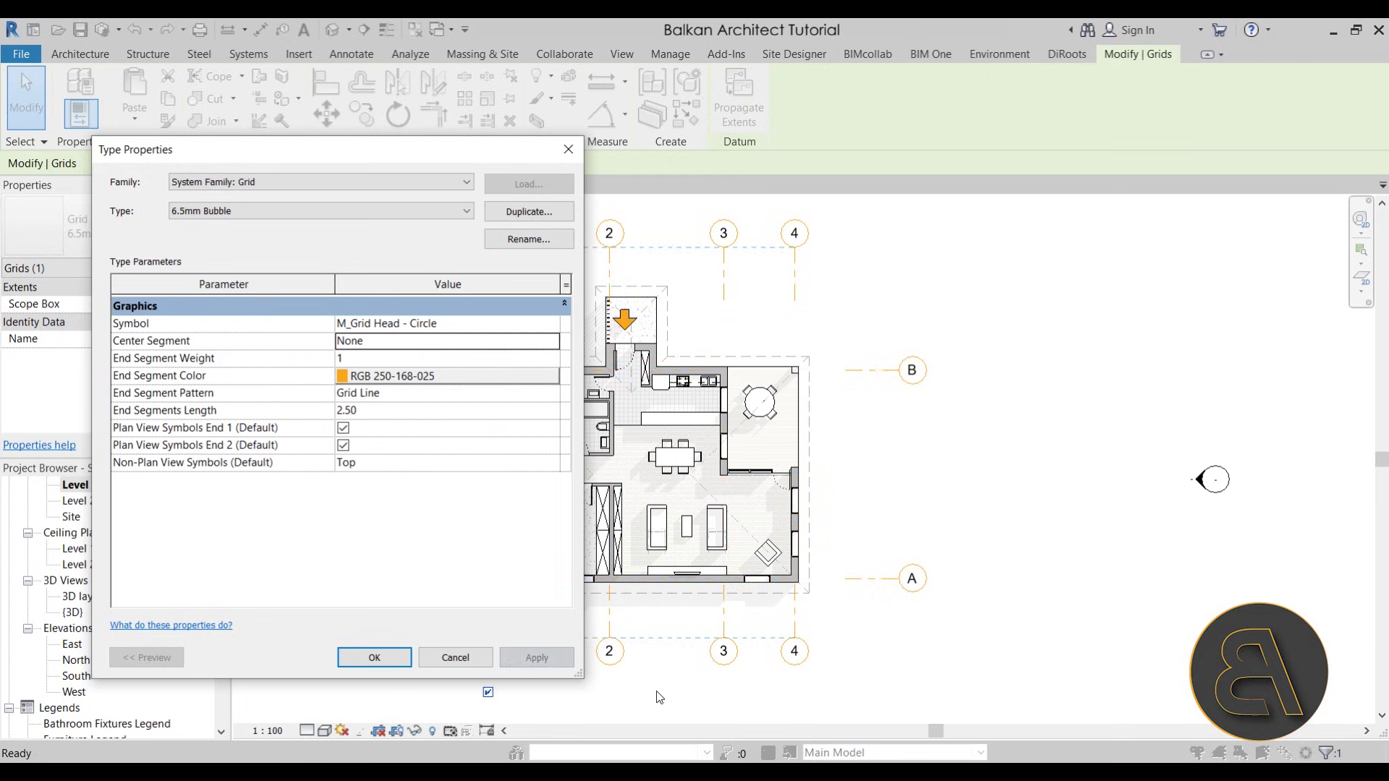
{"action": "left_click", "coordinate": [389, 657]}
Change the grid type's End Segments Length to 5 via grid B's type properties
{"action": "left_click", "coordinate": [946, 669]}
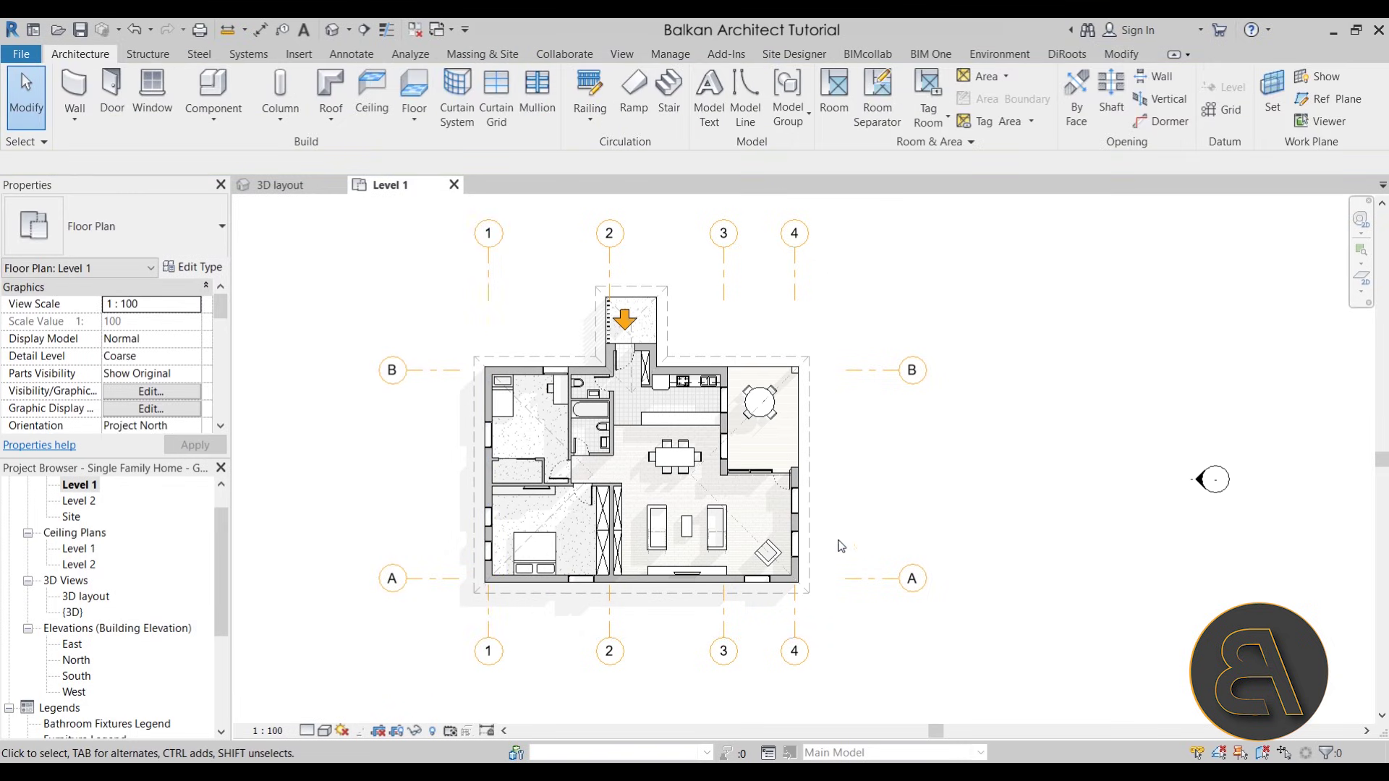
{"action": "scroll", "coordinate": [606, 377], "scroll_direction": "up", "scroll_amount": 2}
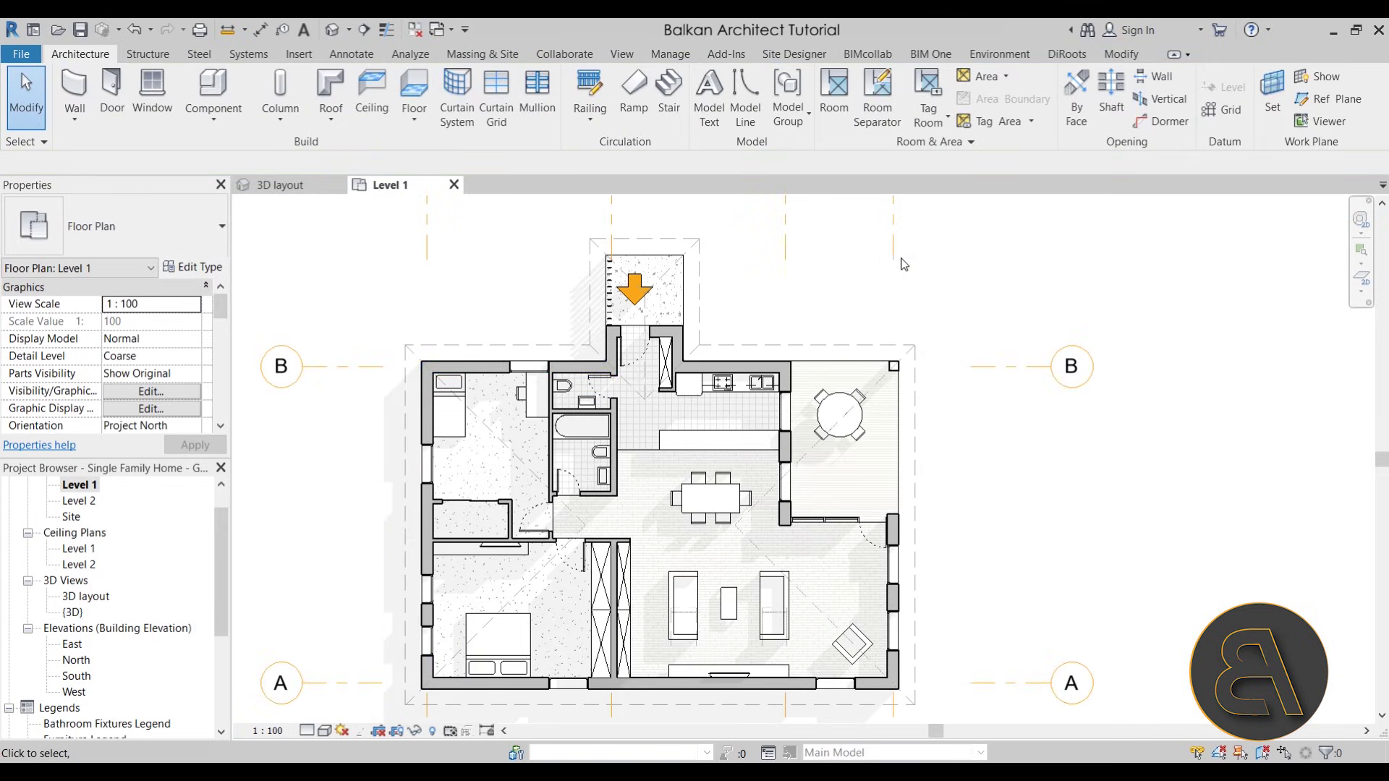
{"action": "scroll", "coordinate": [712, 314], "scroll_direction": "down", "scroll_amount": 2}
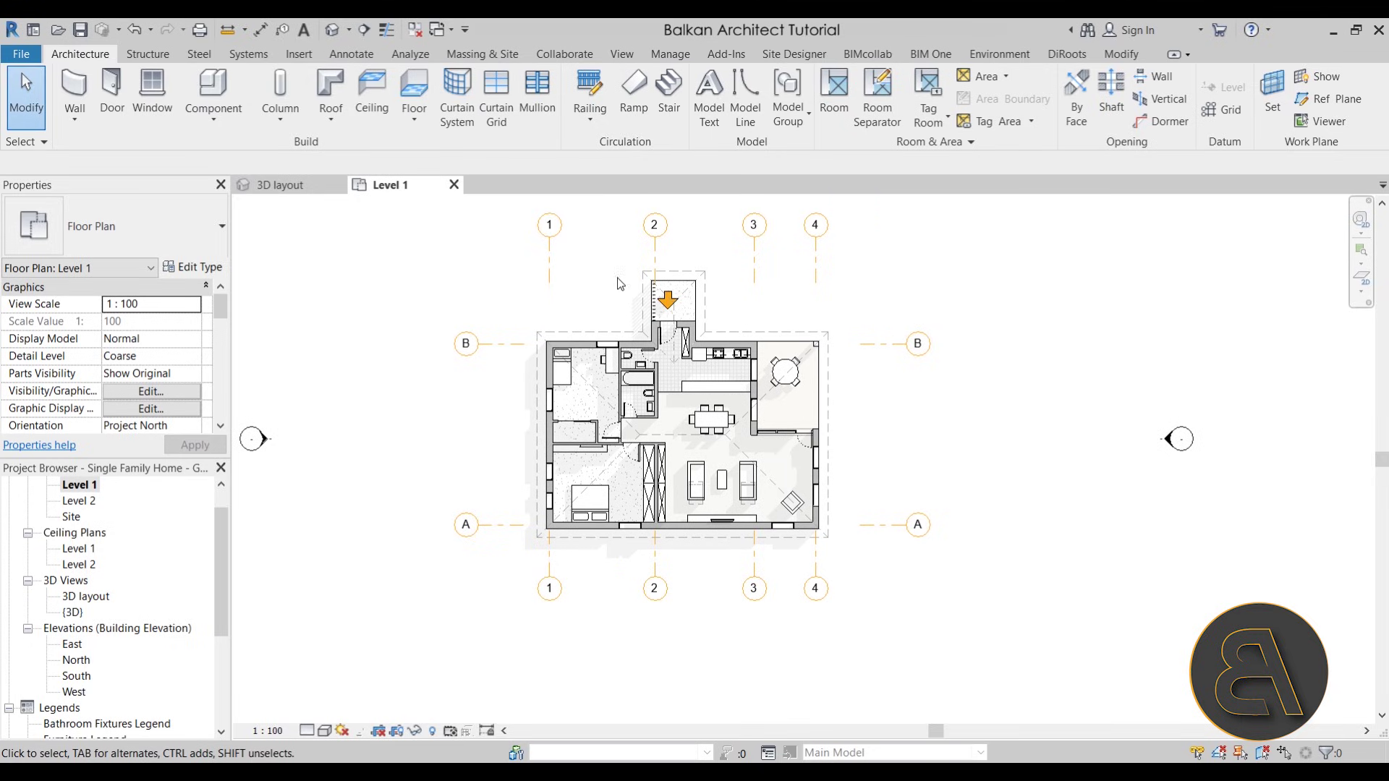
{"action": "scroll", "coordinate": [610, 575], "scroll_direction": "up", "scroll_amount": 2}
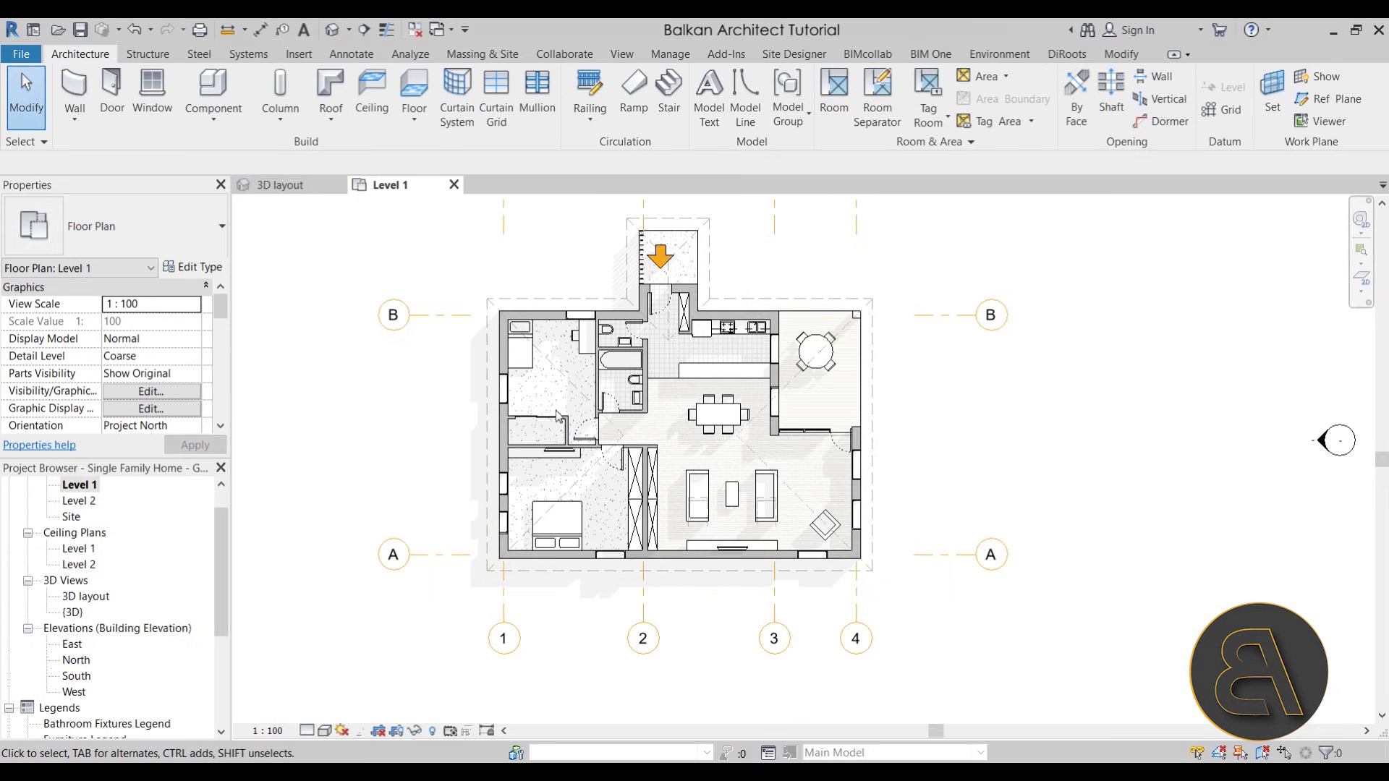
{"action": "scroll", "coordinate": [429, 444], "scroll_direction": "down", "scroll_amount": 2}
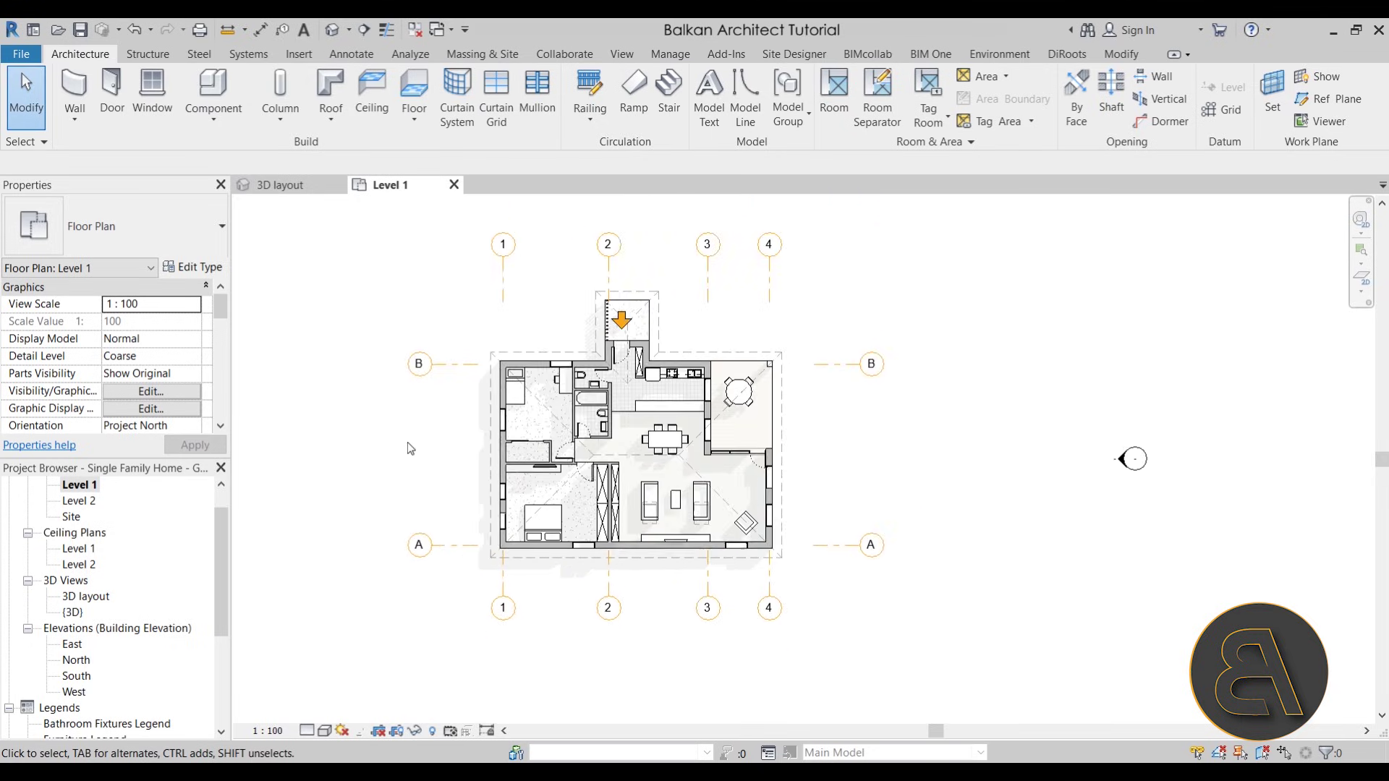
{"action": "left_click", "coordinate": [445, 366]}
{"action": "left_click", "coordinate": [193, 267]}
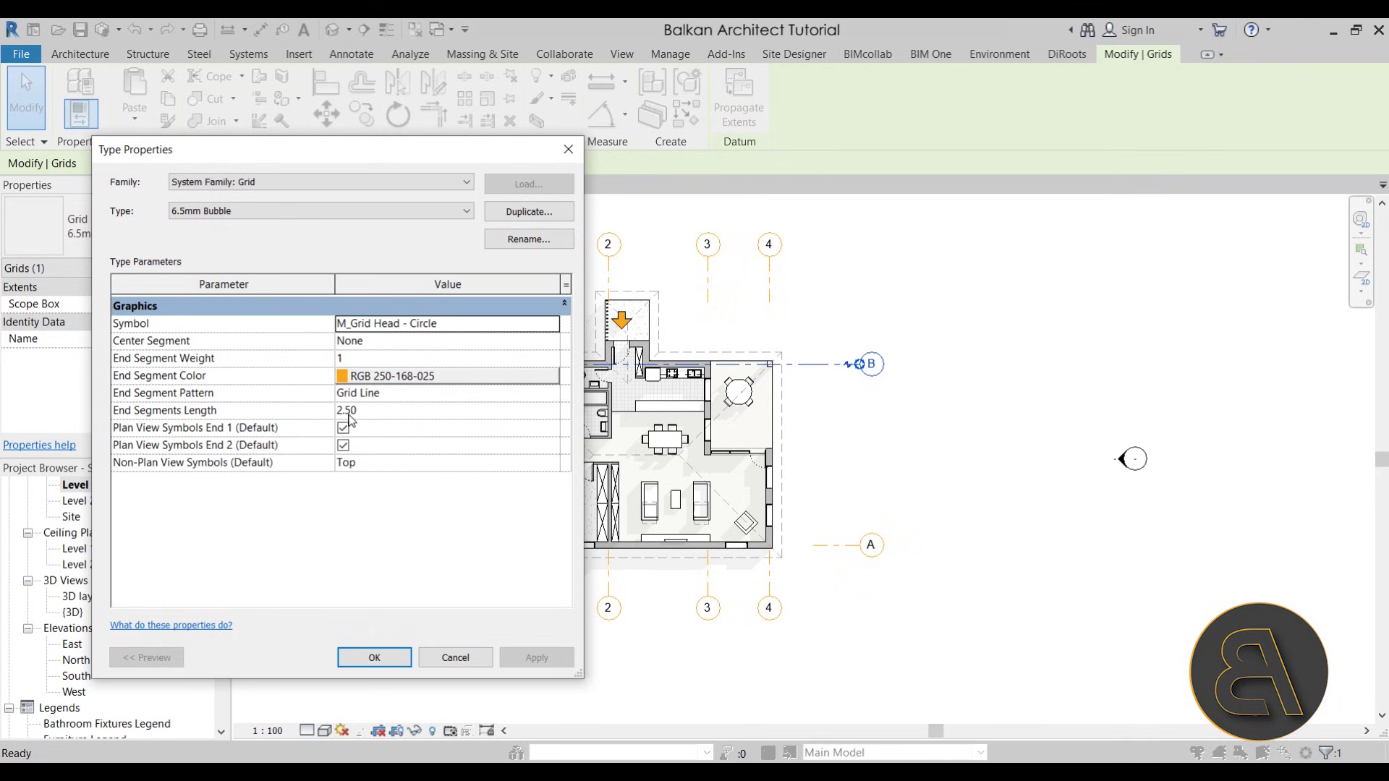
{"action": "left_click", "coordinate": [434, 414]}
{"action": "type", "text": "5"}
{"action": "left_click", "coordinate": [566, 658]}
{"action": "left_click", "coordinate": [374, 658]}
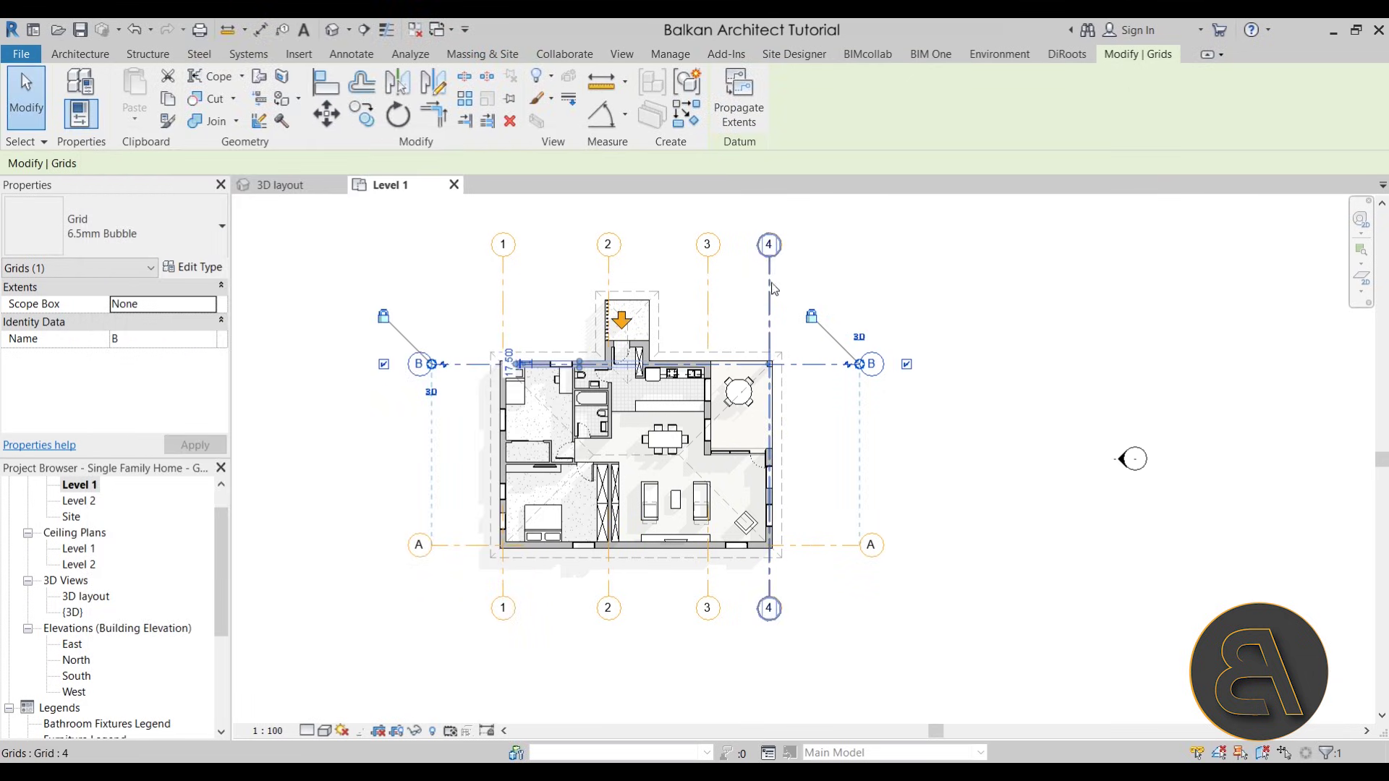
{"action": "left_click", "coordinate": [918, 490]}
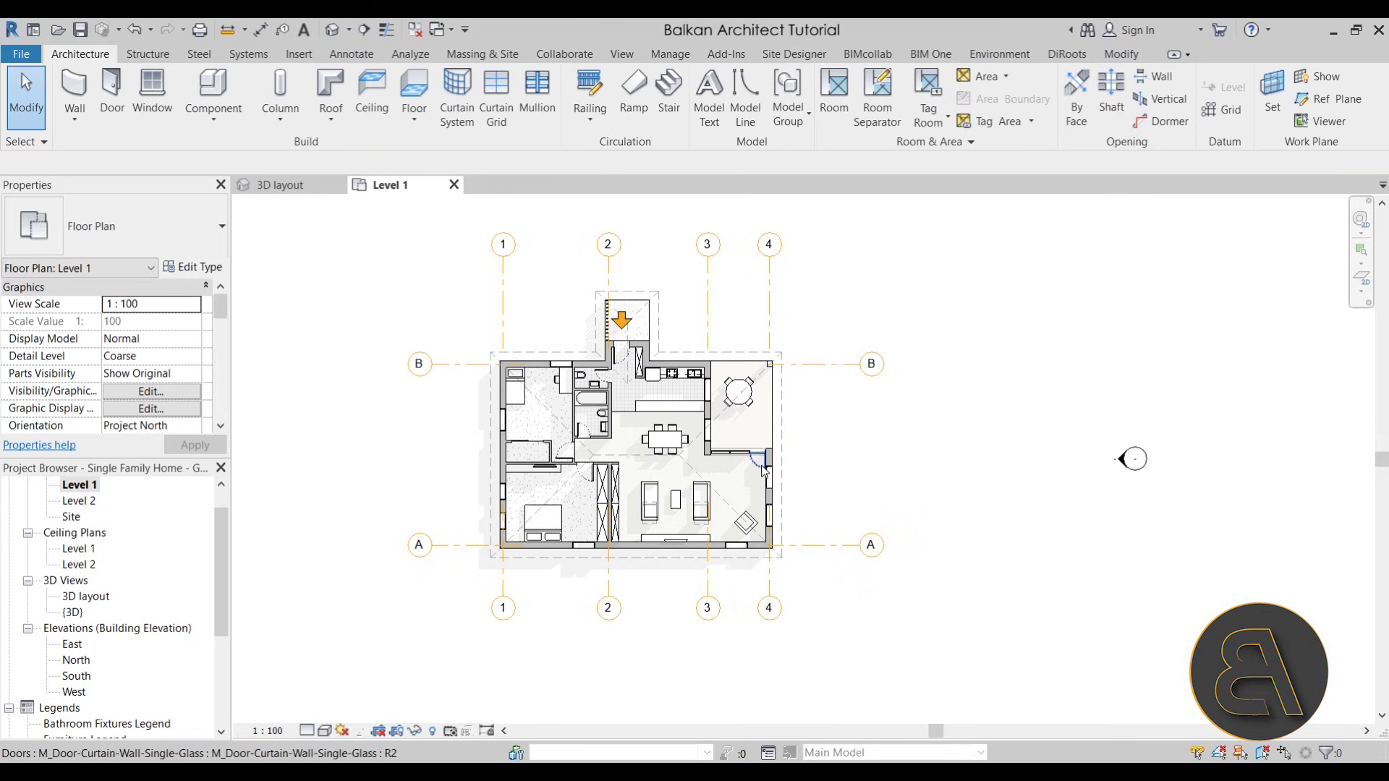
Switch the view scale to 1 : 50, back to 1 : 100, and zoom to fit
{"action": "left_click", "coordinate": [269, 729]}
{"action": "left_click", "coordinate": [290, 606]}
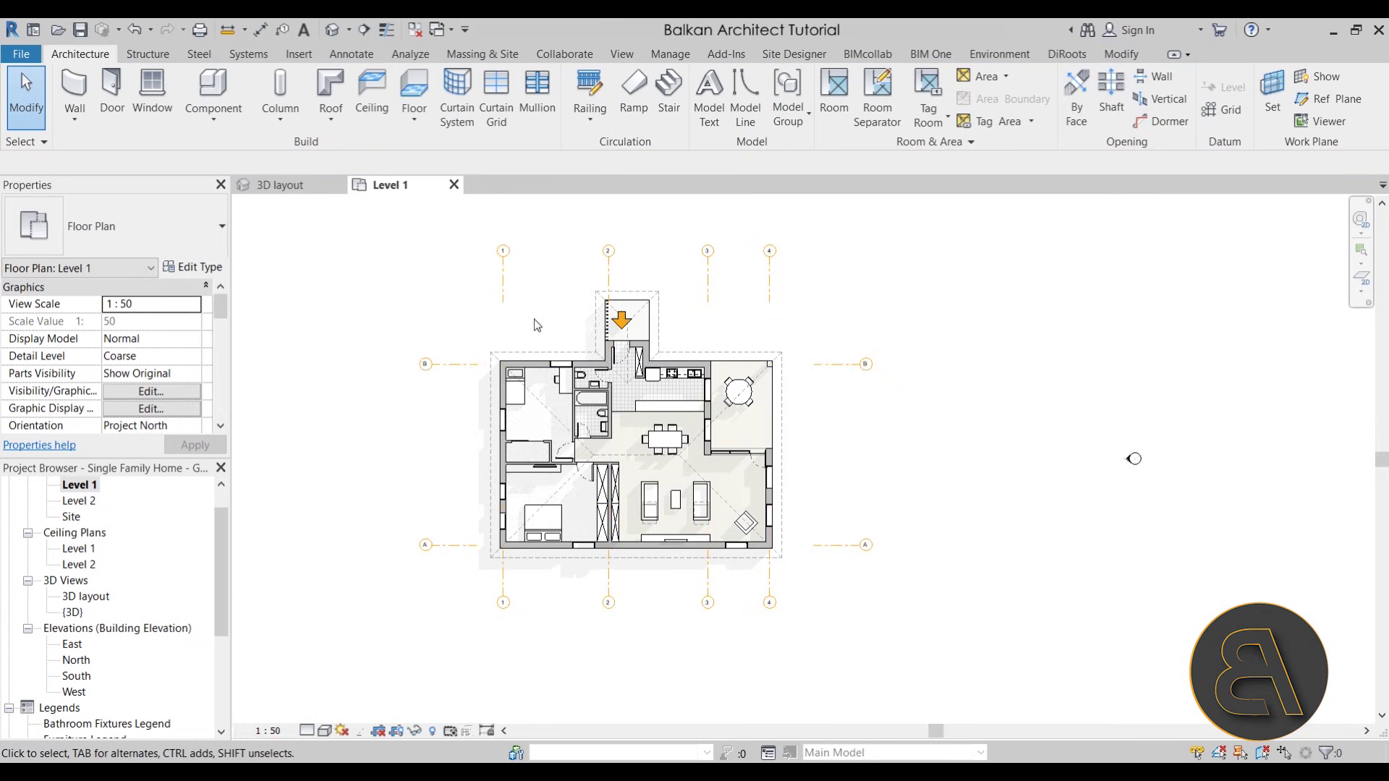
{"action": "left_click", "coordinate": [268, 731]}
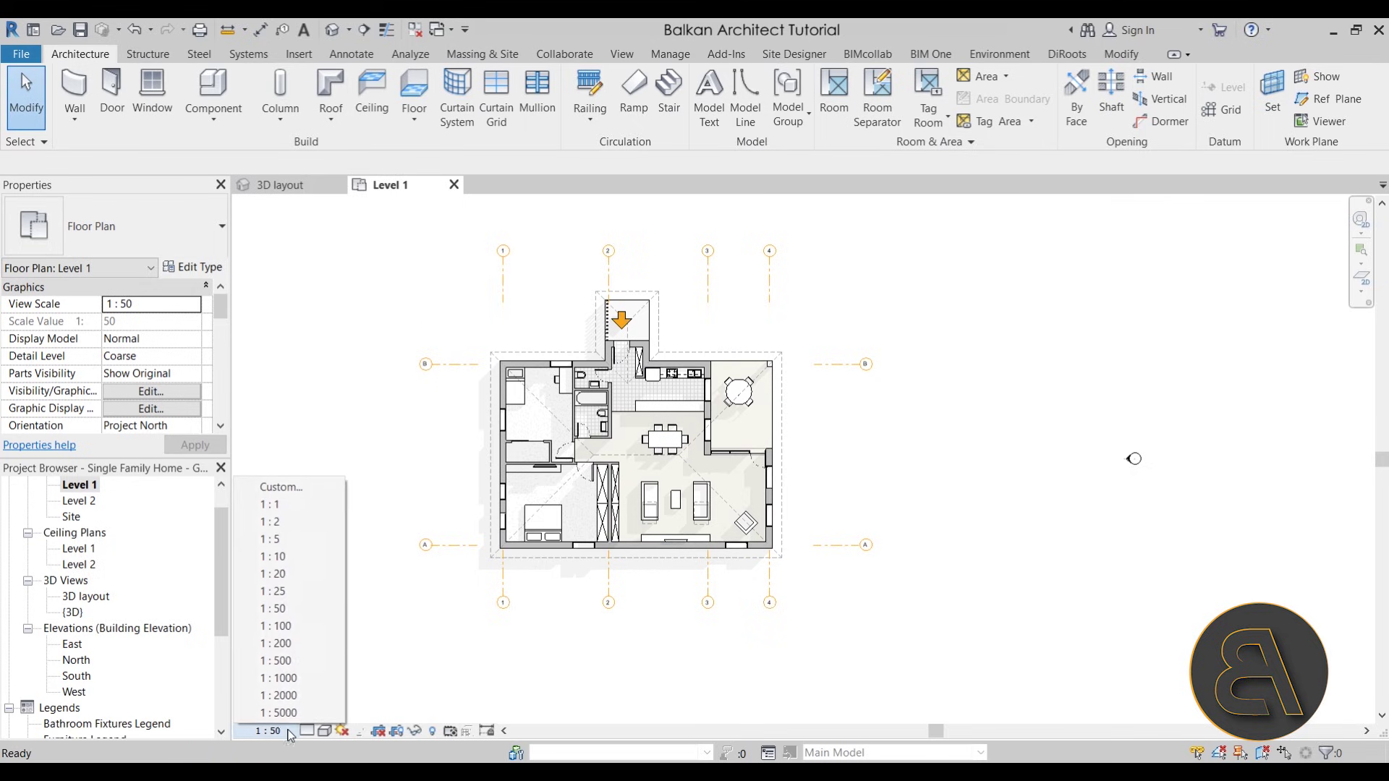
{"action": "left_click", "coordinate": [284, 625]}
{"action": "scroll", "coordinate": [794, 401], "scroll_direction": "up", "scroll_amount": 4}
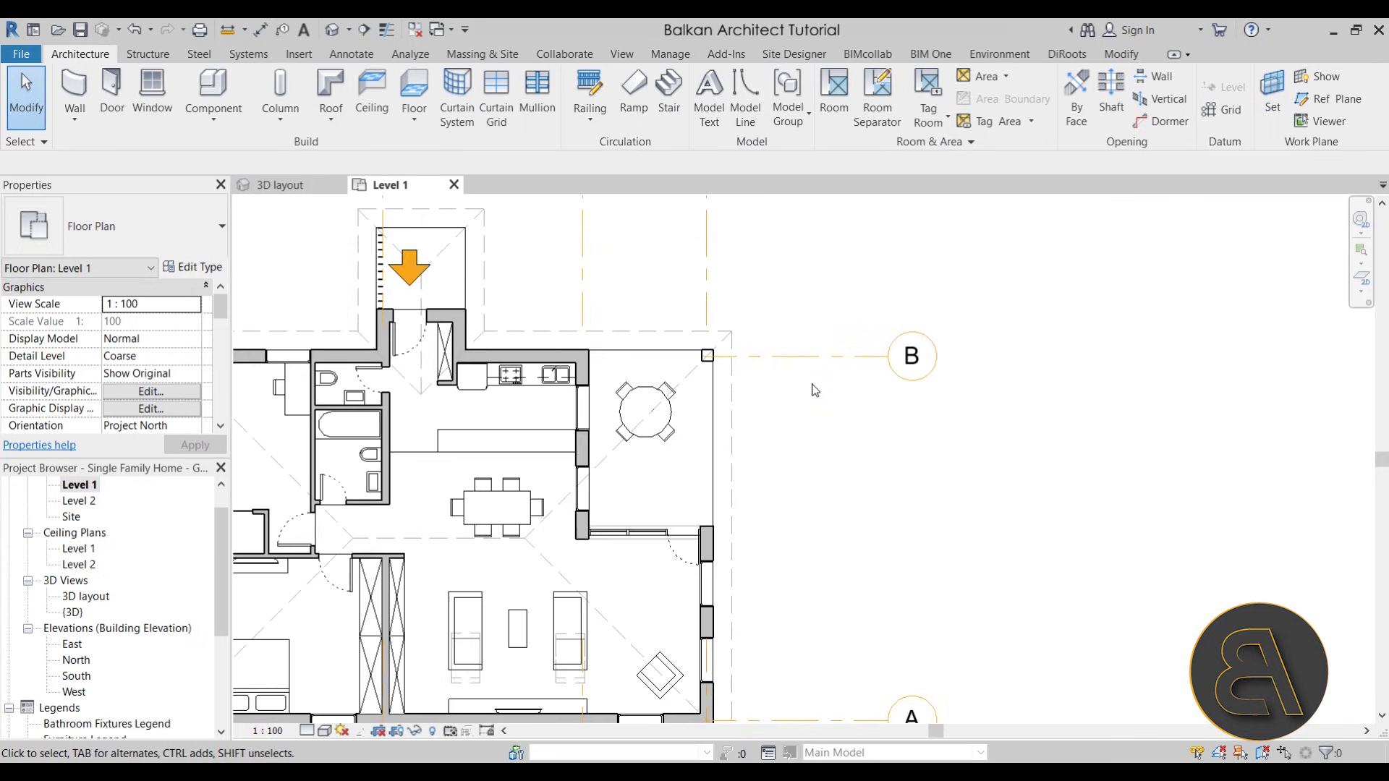
{"action": "middle_click", "coordinate": [862, 465]}
{"action": "middle_click", "coordinate": [862, 465]}
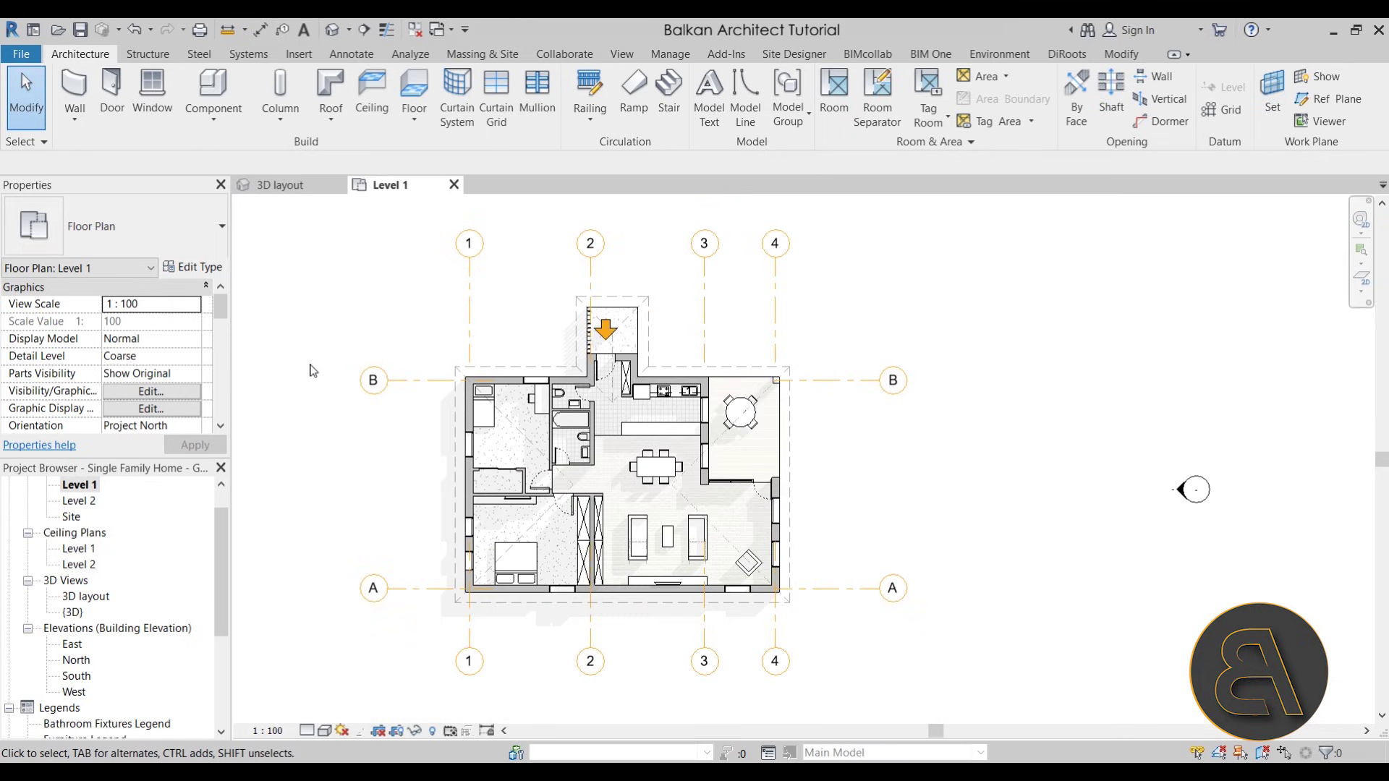
Set the grid type's Center Segment to Custom through grid B's type properties, then recentre the plan
{"action": "left_click", "coordinate": [435, 381]}
{"action": "left_click", "coordinate": [192, 267]}
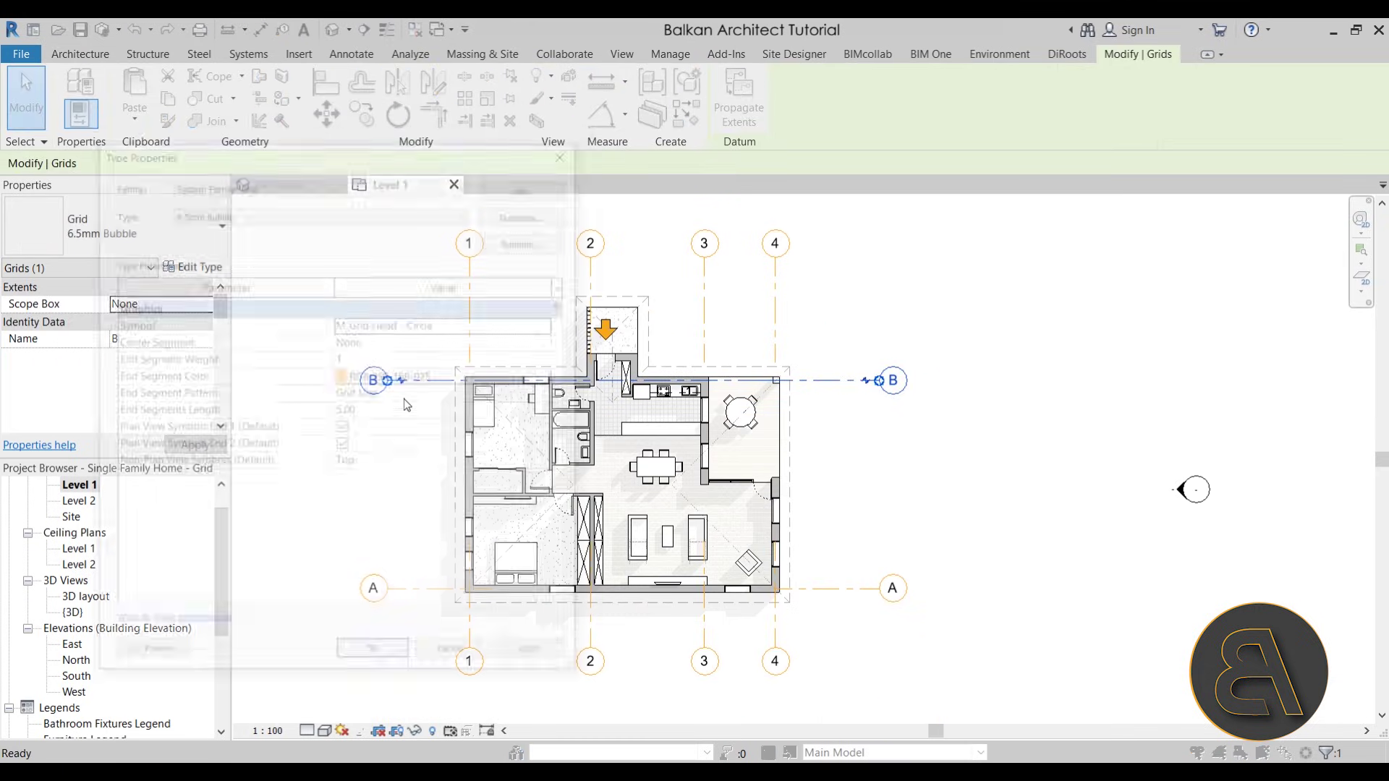
{"action": "left_click", "coordinate": [552, 341]}
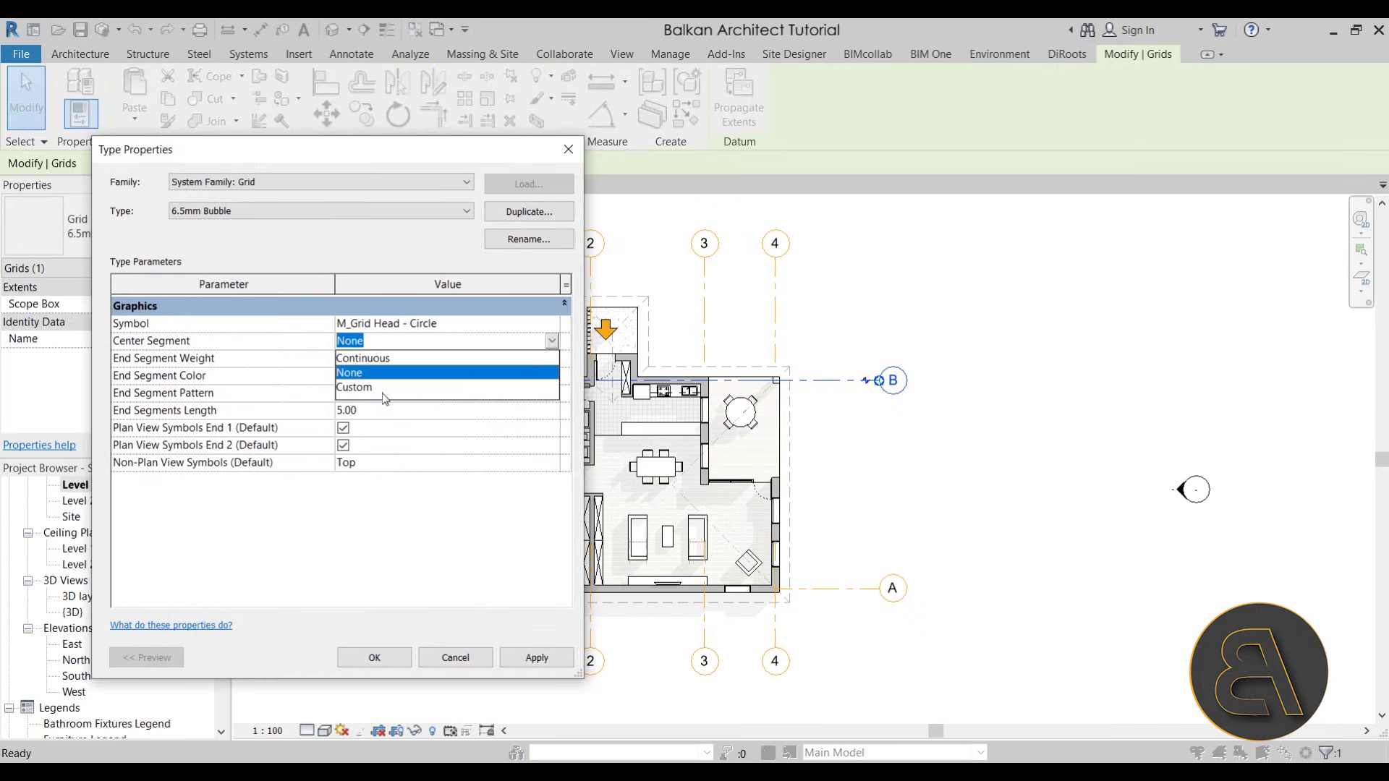
{"action": "left_click", "coordinate": [353, 389]}
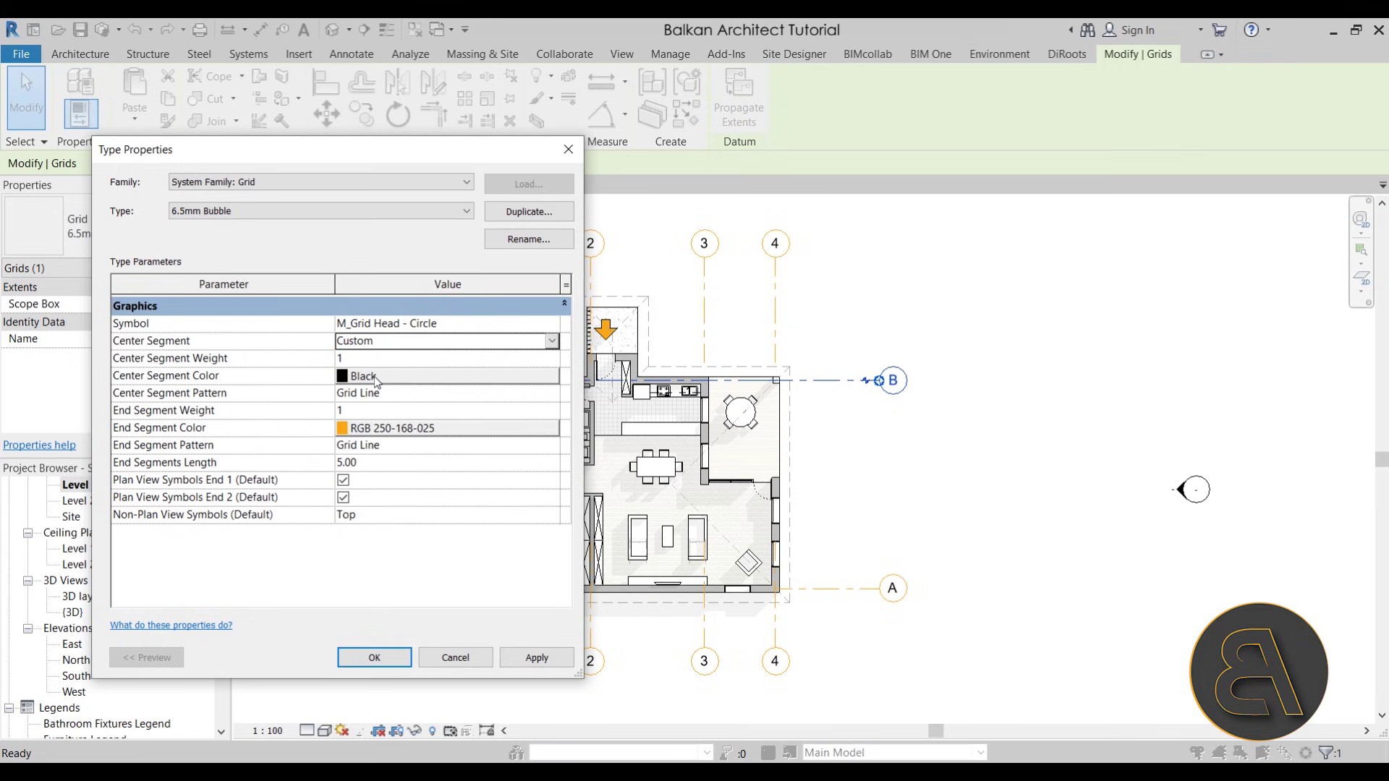
{"action": "left_click", "coordinate": [383, 660]}
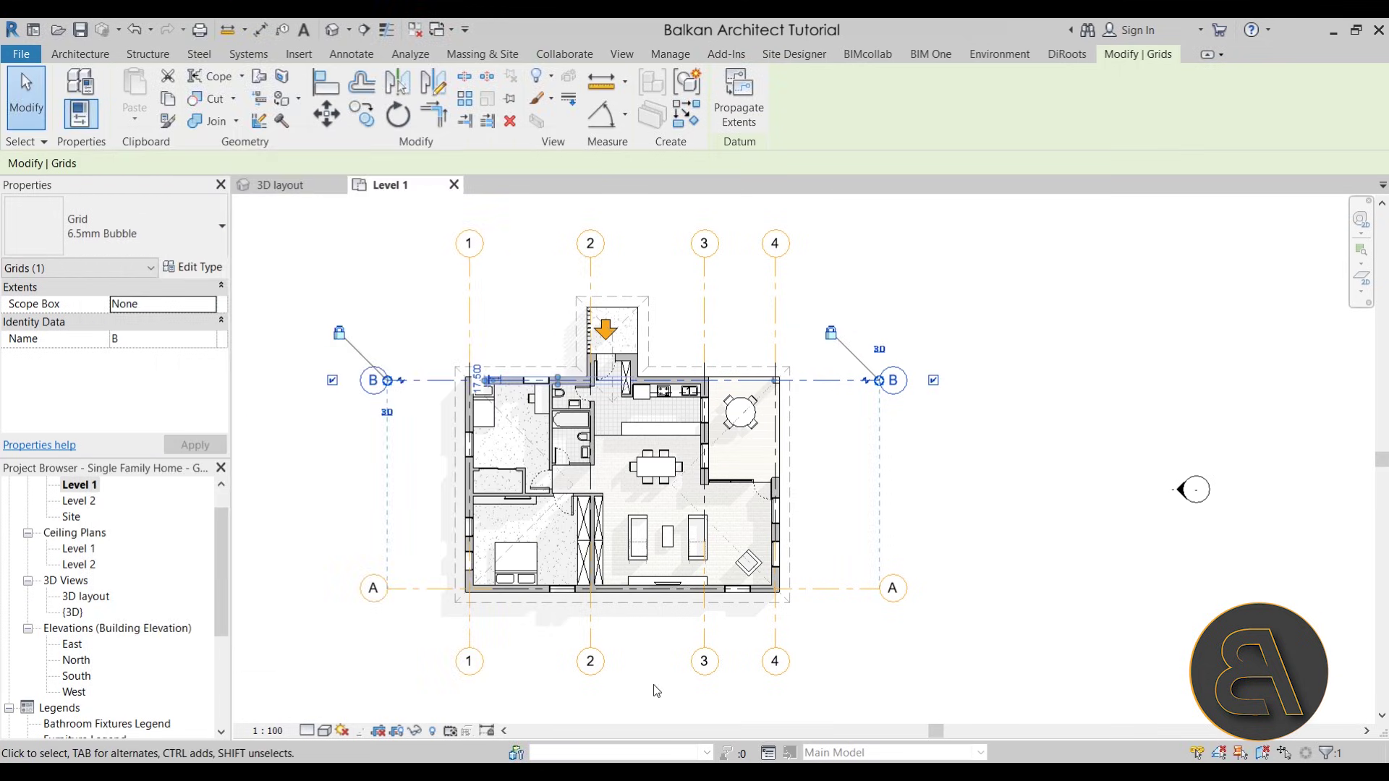
{"action": "left_click", "coordinate": [619, 707]}
{"action": "scroll", "coordinate": [536, 417], "scroll_direction": "up", "scroll_amount": 3}
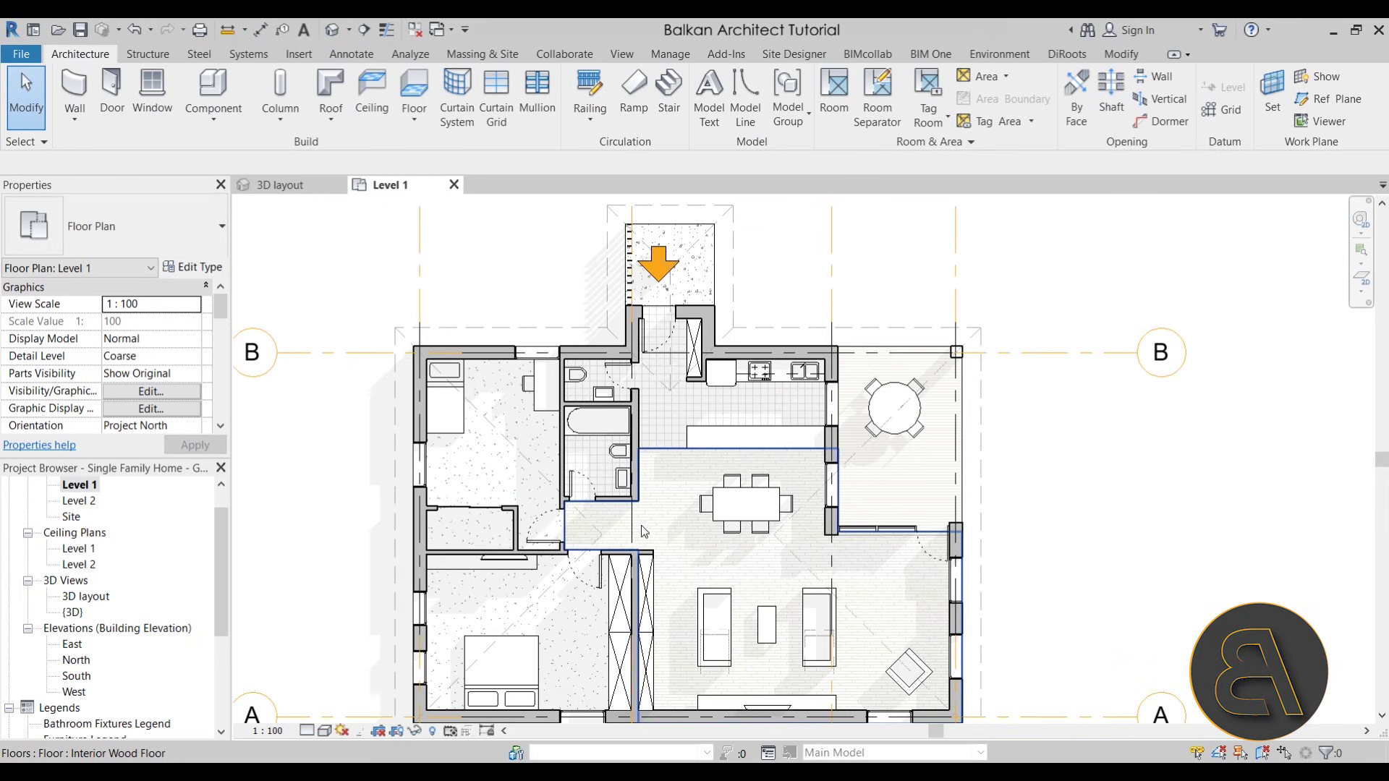
{"action": "scroll", "coordinate": [832, 575], "scroll_direction": "down", "scroll_amount": 3}
{"action": "mouse_move", "coordinate": [832, 576]}
{"action": "middle_mouse_down"}
{"action": "mouse_move", "coordinate": [711, 519]}
{"action": "mouse_move", "coordinate": [697, 497]}
{"action": "middle_mouse_up"}
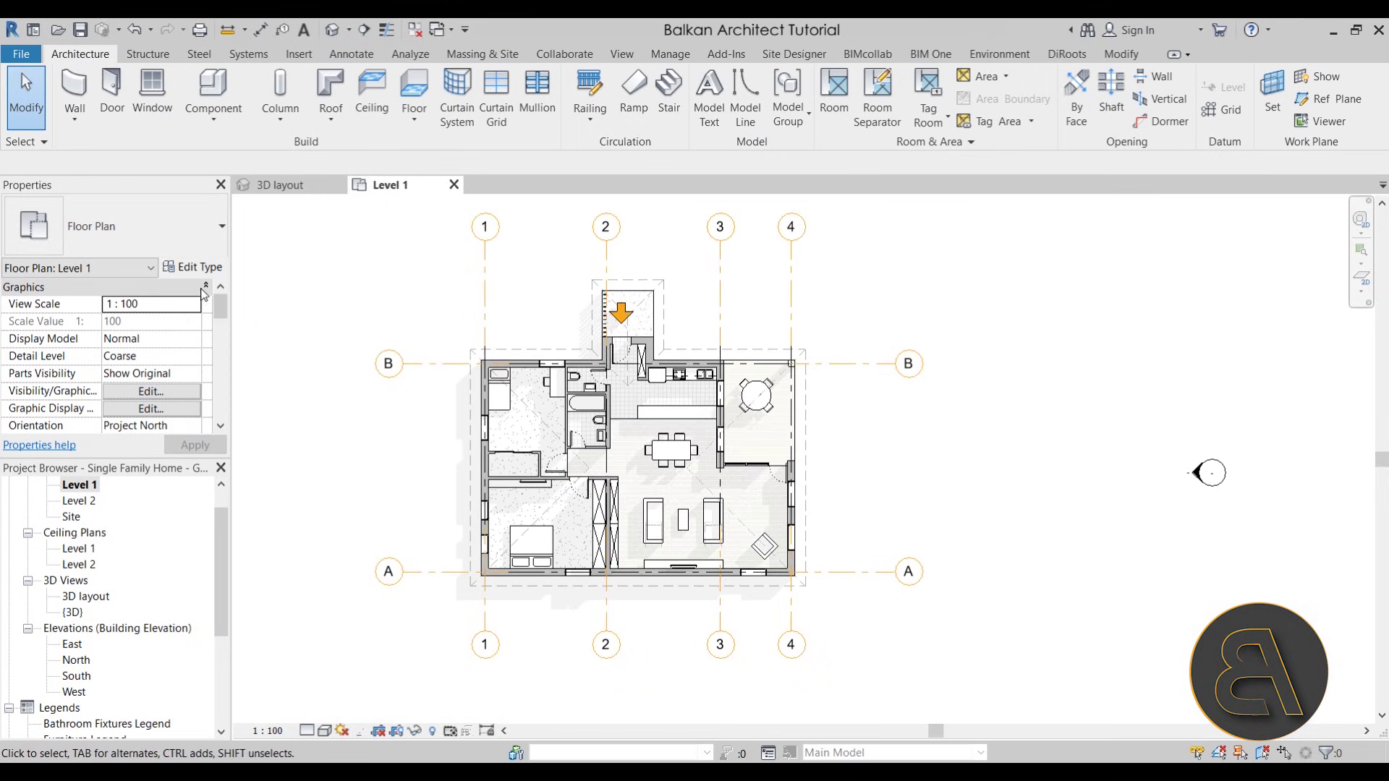
Set the grid type's End Segments Length to 2.00 and apply
{"action": "left_click", "coordinate": [484, 292]}
{"action": "left_click", "coordinate": [192, 267]}
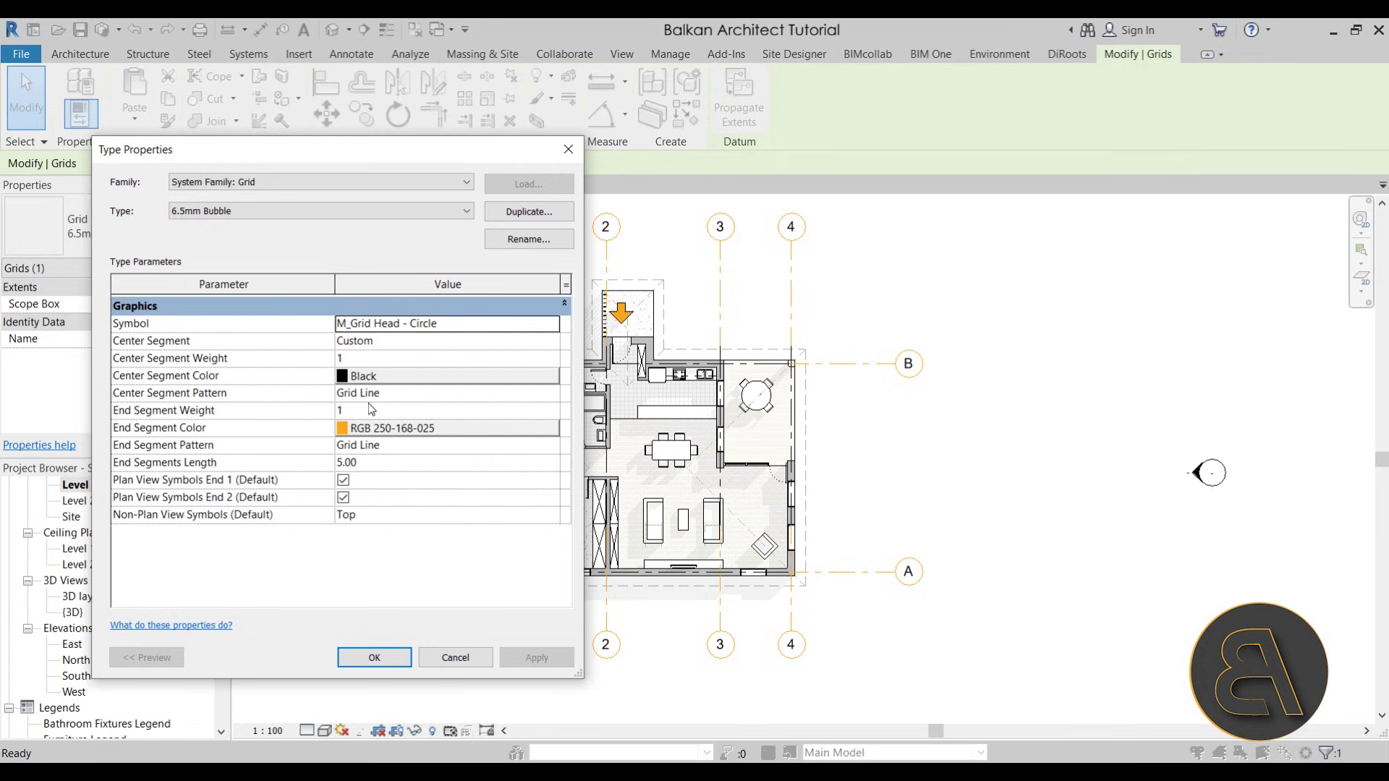
{"action": "left_click", "coordinate": [365, 463]}
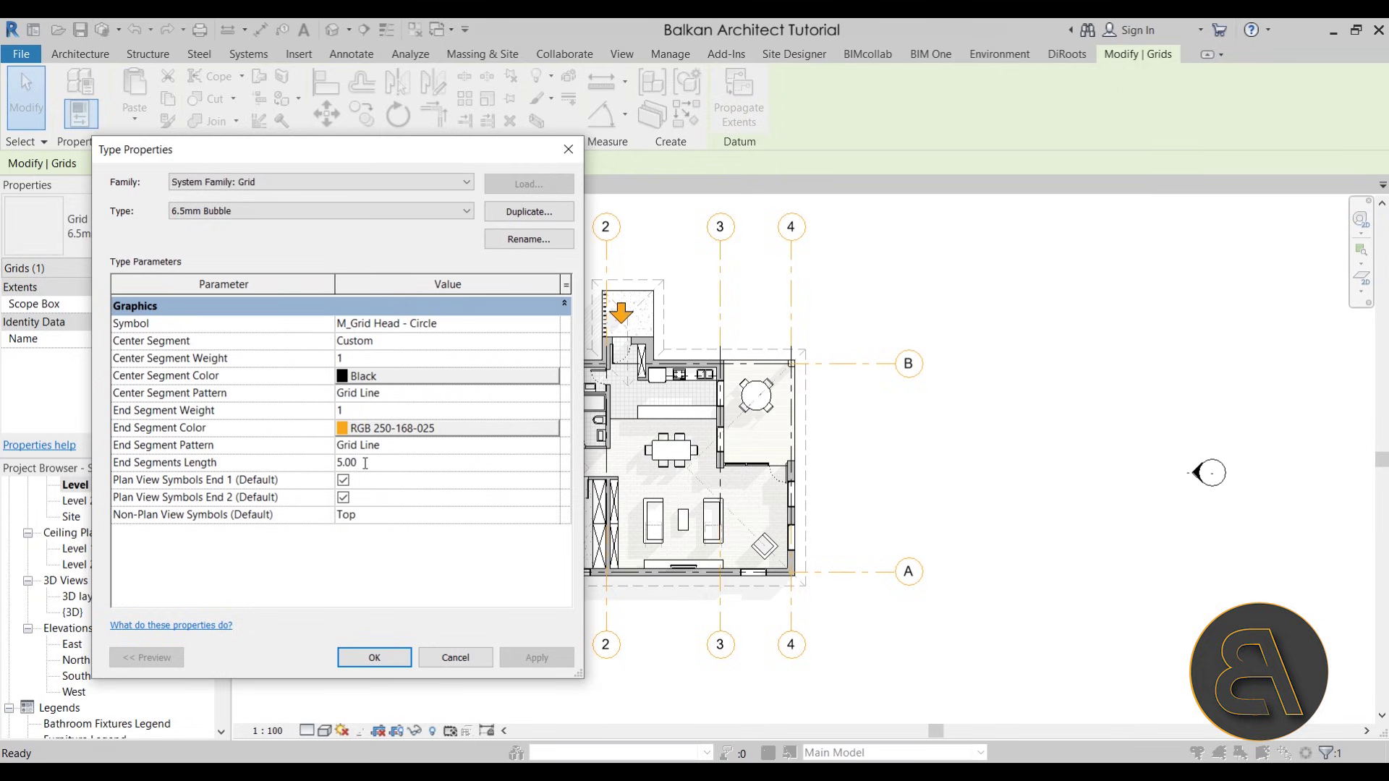
{"action": "left_click_drag", "start_coordinate": [365, 463], "coordinate": [308, 474]}
{"action": "type", "text": "2.00"}
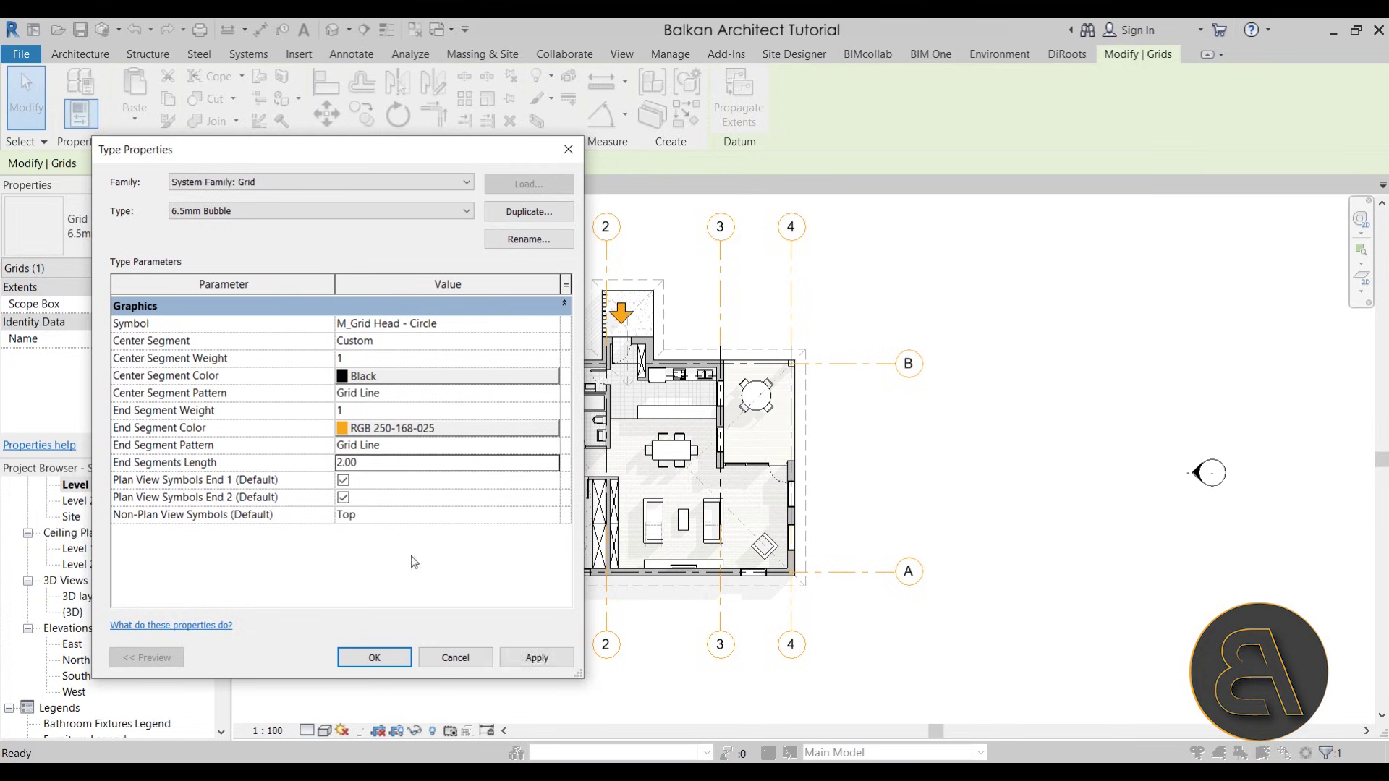
{"action": "left_click", "coordinate": [534, 669]}
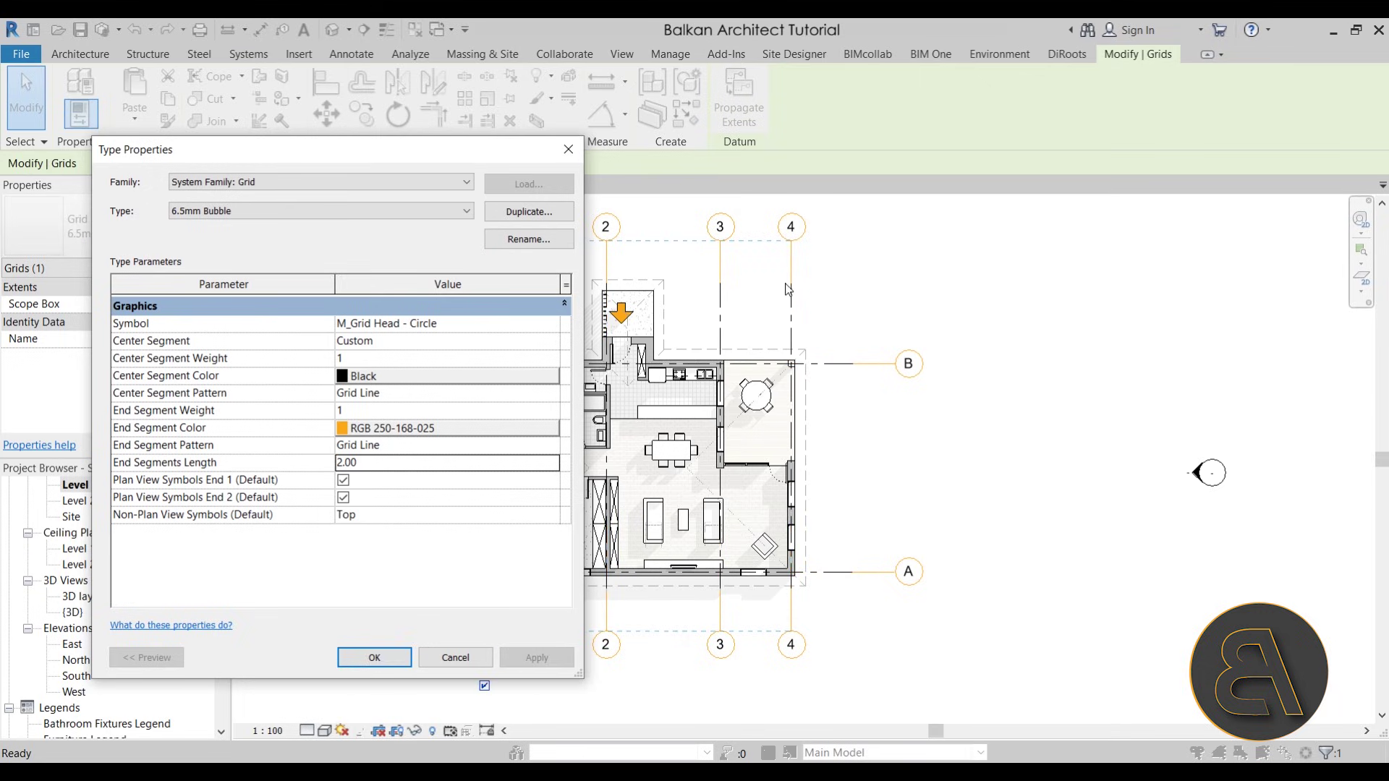
Make the Center Segment Color light grey (RGB 192-192-192) and apply it
{"action": "left_click", "coordinate": [471, 379]}
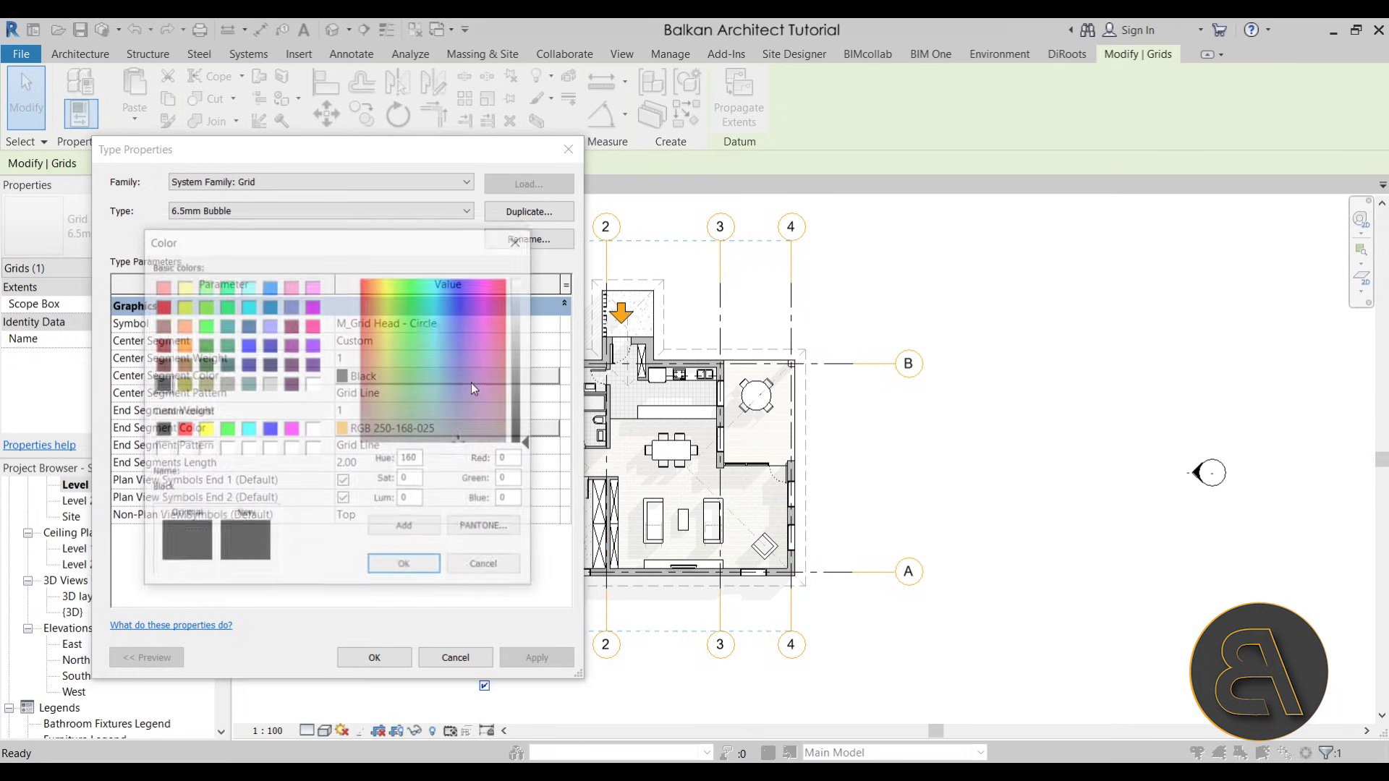
{"action": "left_click", "coordinate": [269, 384]}
{"action": "left_click", "coordinate": [404, 567]}
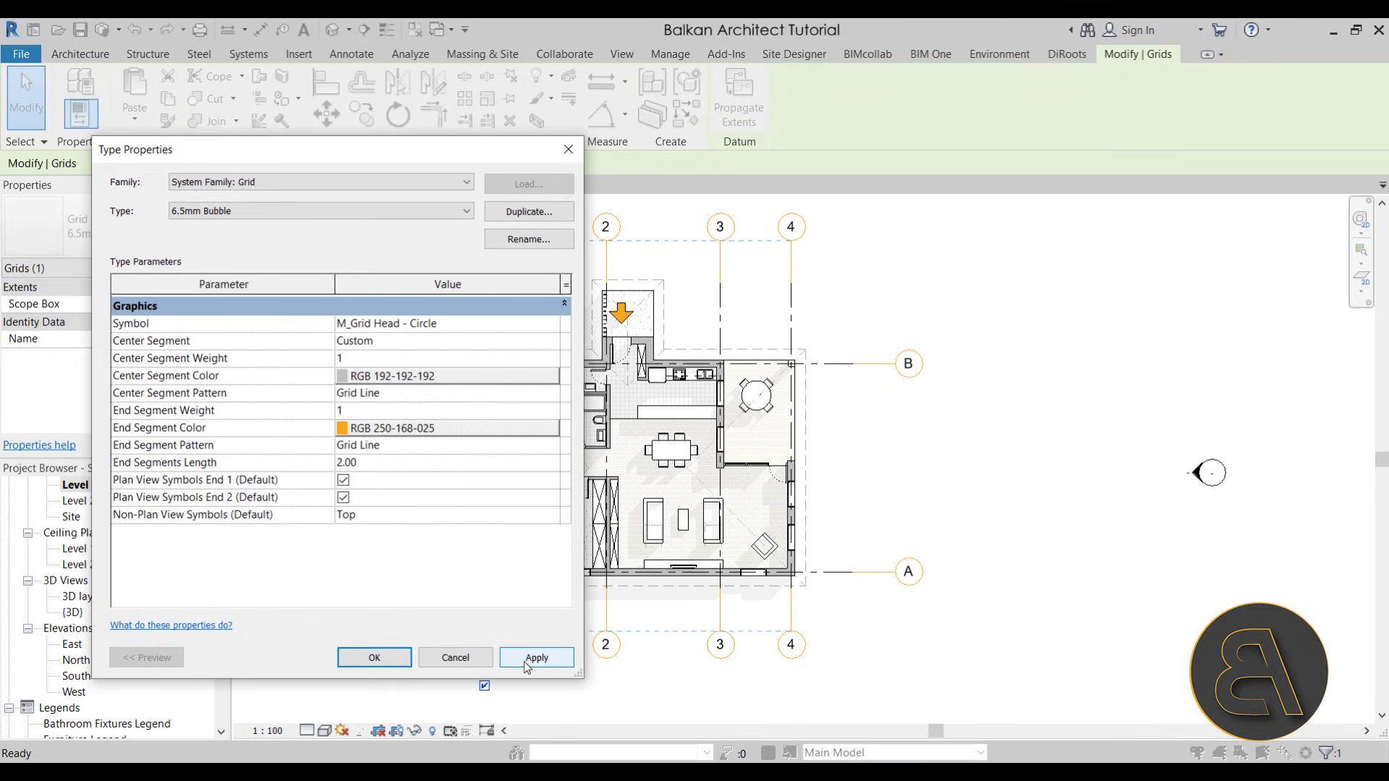
{"action": "left_click", "coordinate": [536, 658]}
{"action": "left_click", "coordinate": [366, 657]}
{"action": "left_click", "coordinate": [615, 687]}
Pan and zoom the plan to bring all grid bubbles into view
{"action": "scroll", "coordinate": [700, 640], "scroll_direction": "up", "scroll_amount": 4}
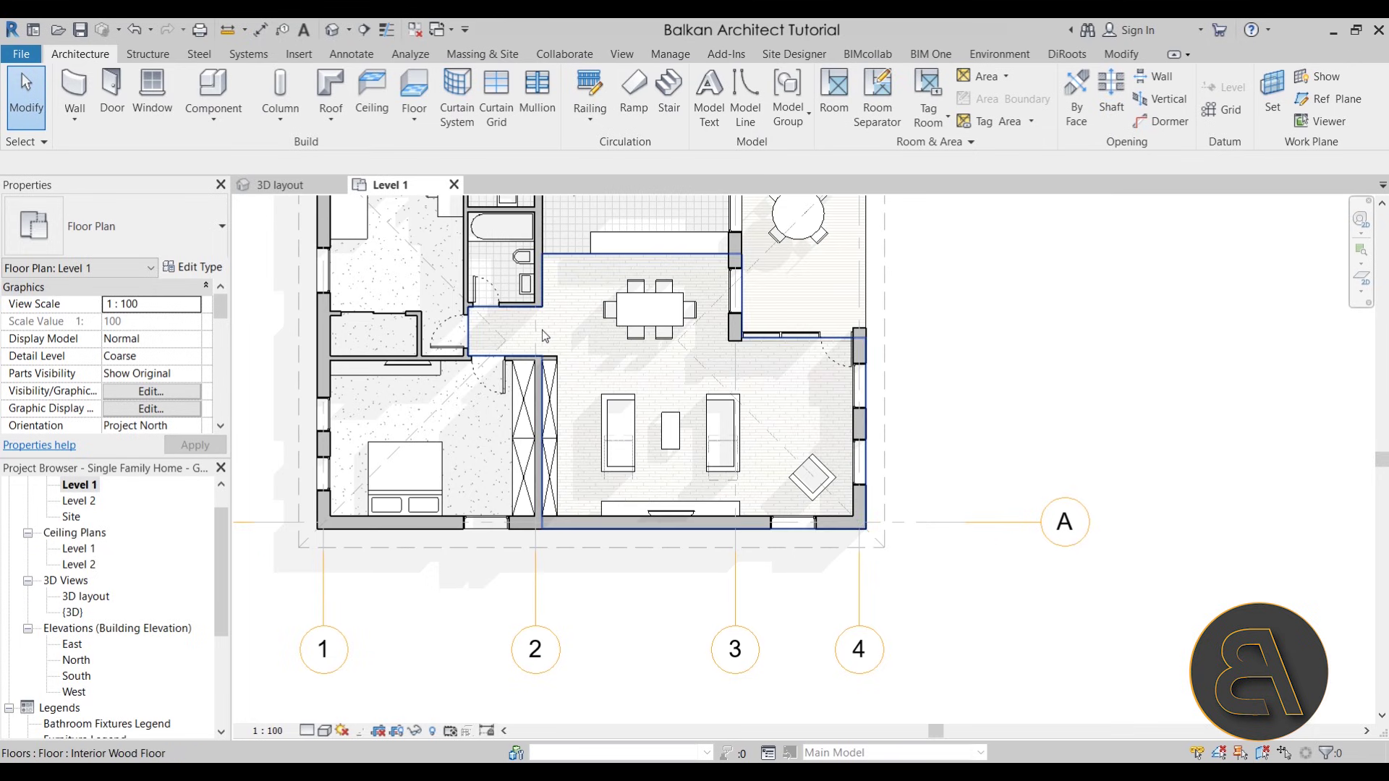
{"action": "middle_click_drag", "start_coordinate": [552, 336], "coordinate": [553, 470]}
{"action": "middle_click_drag", "start_coordinate": [389, 363], "coordinate": [508, 441]}
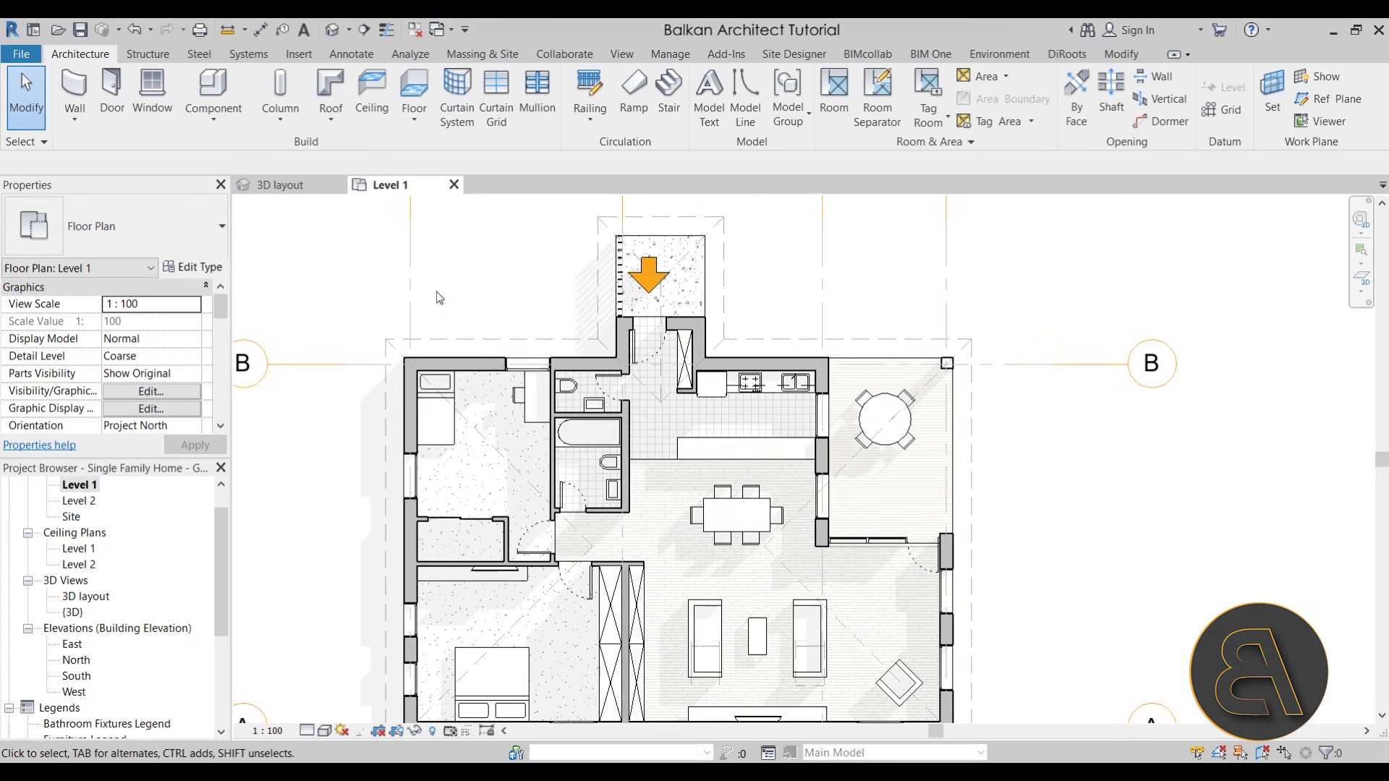
{"action": "scroll", "coordinate": [723, 519], "scroll_direction": "up", "scroll_amount": 3}
{"action": "middle_click_drag", "start_coordinate": [767, 499], "coordinate": [594, 446]}
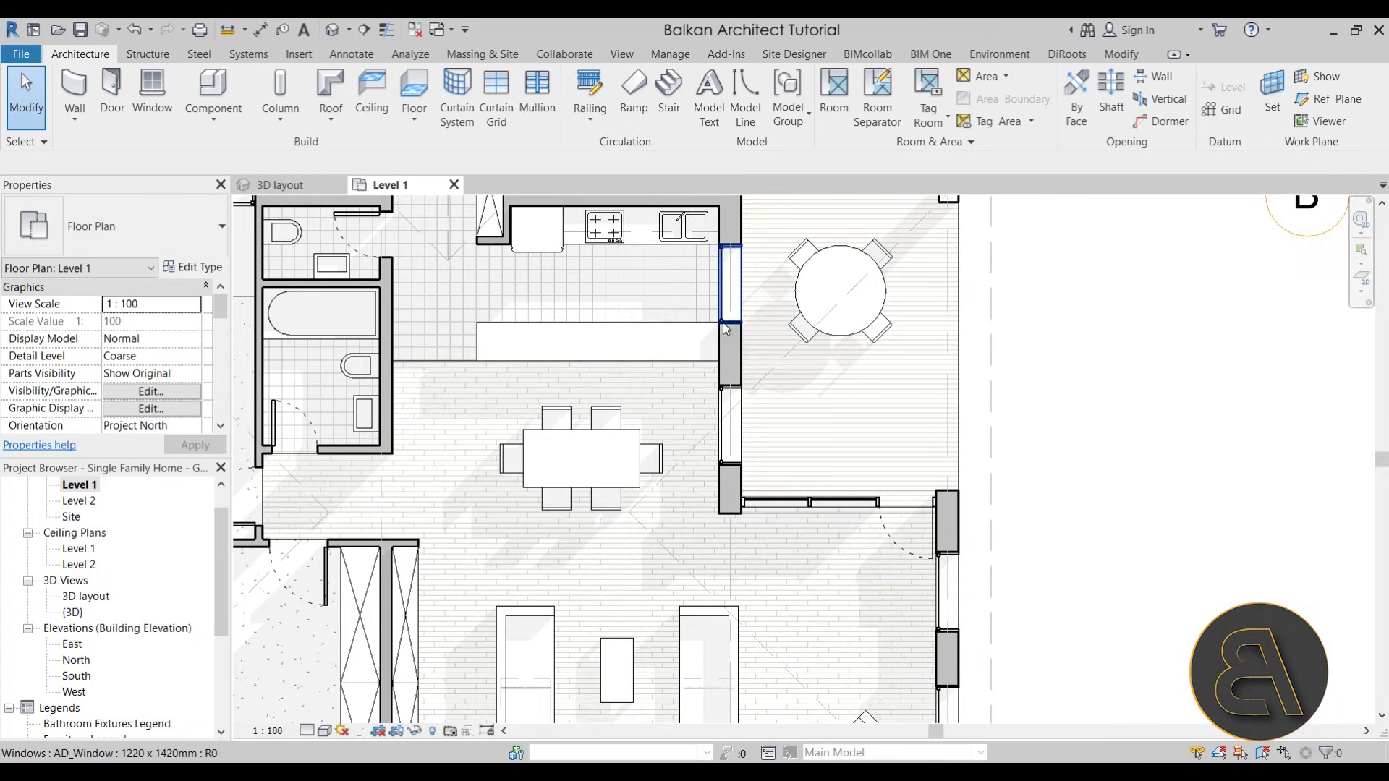
{"action": "scroll", "coordinate": [736, 439], "scroll_direction": "down", "scroll_amount": 2}
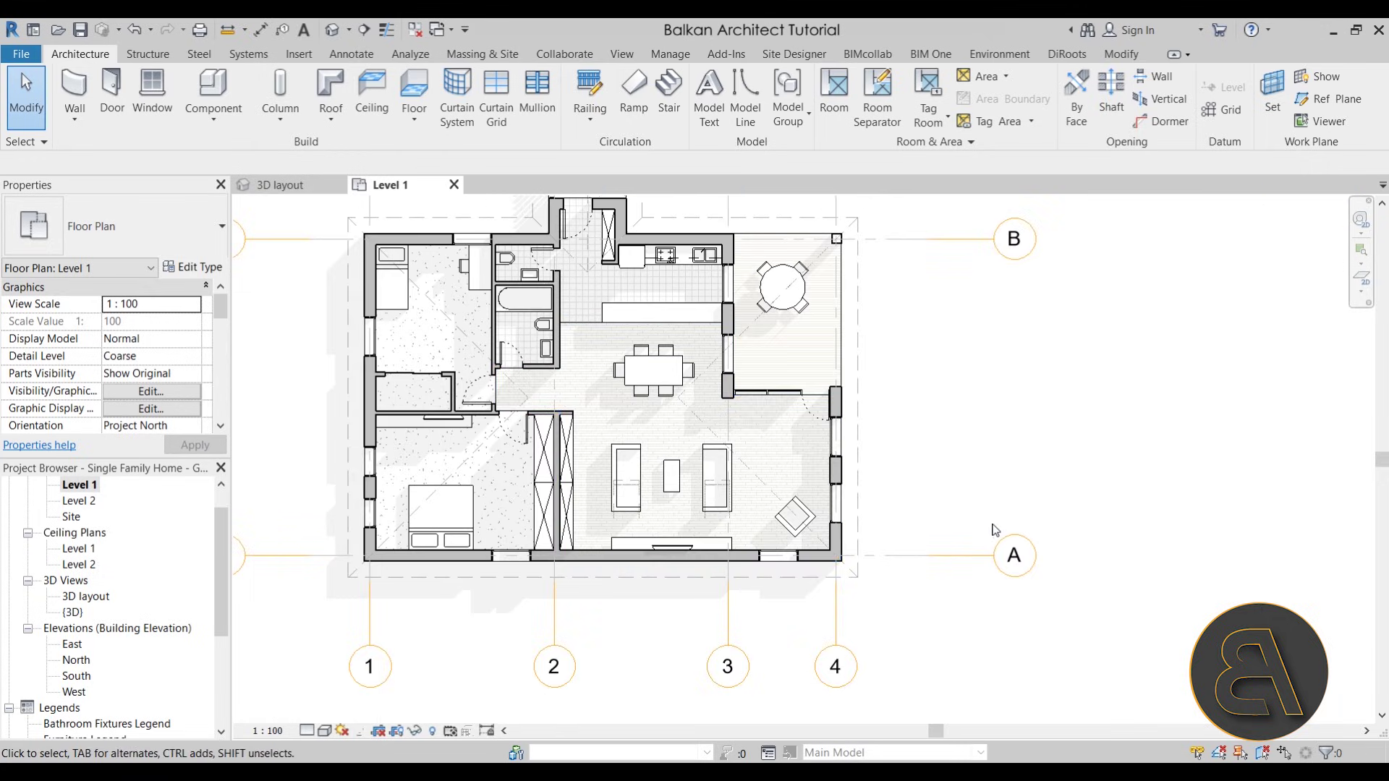
{"action": "scroll", "coordinate": [998, 535], "scroll_direction": "down", "scroll_amount": 2}
{"action": "middle_click_drag", "start_coordinate": [916, 474], "coordinate": [883, 512]}
{"action": "scroll", "coordinate": [883, 511], "scroll_direction": "down", "scroll_amount": 1}
Try a Continuous center segment on grid 4's grid type and apply it
{"action": "left_click", "coordinate": [799, 335]}
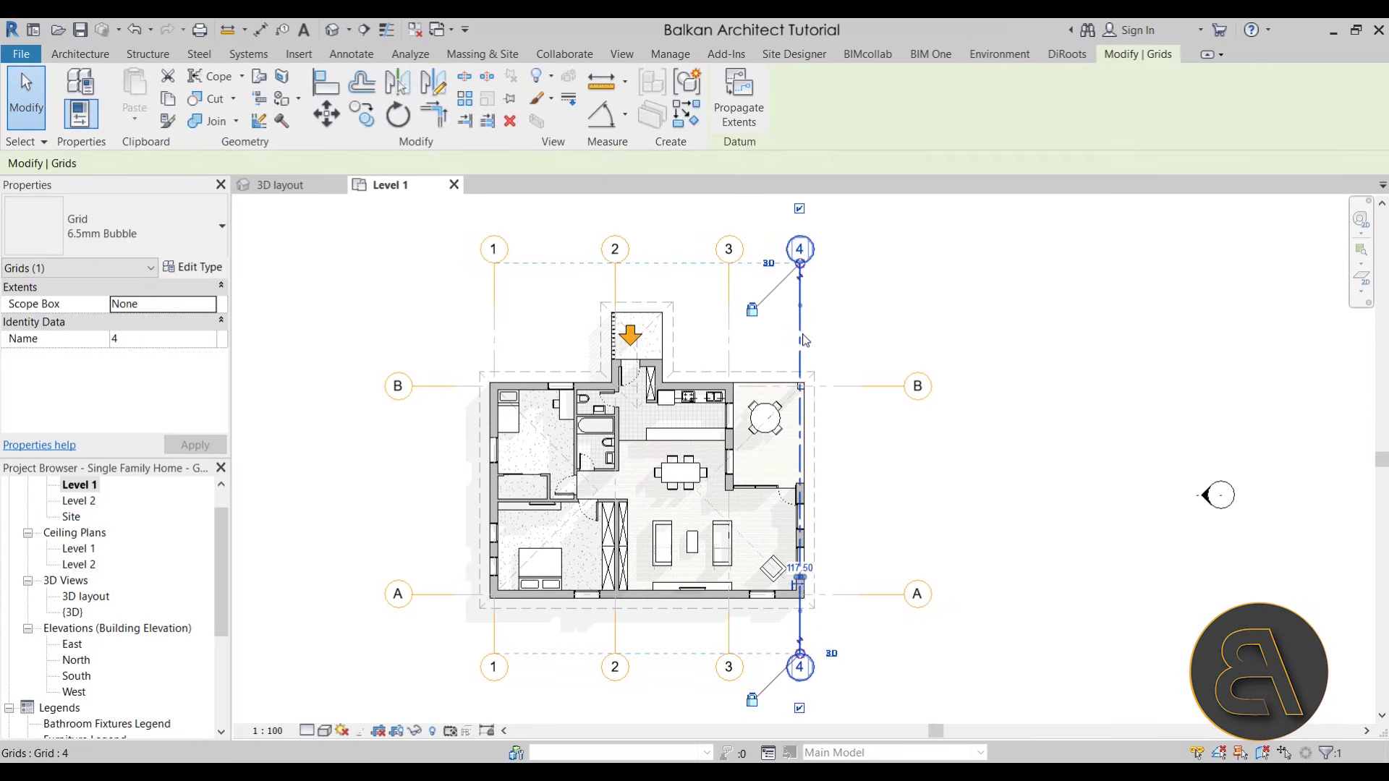
{"action": "left_click", "coordinate": [193, 267]}
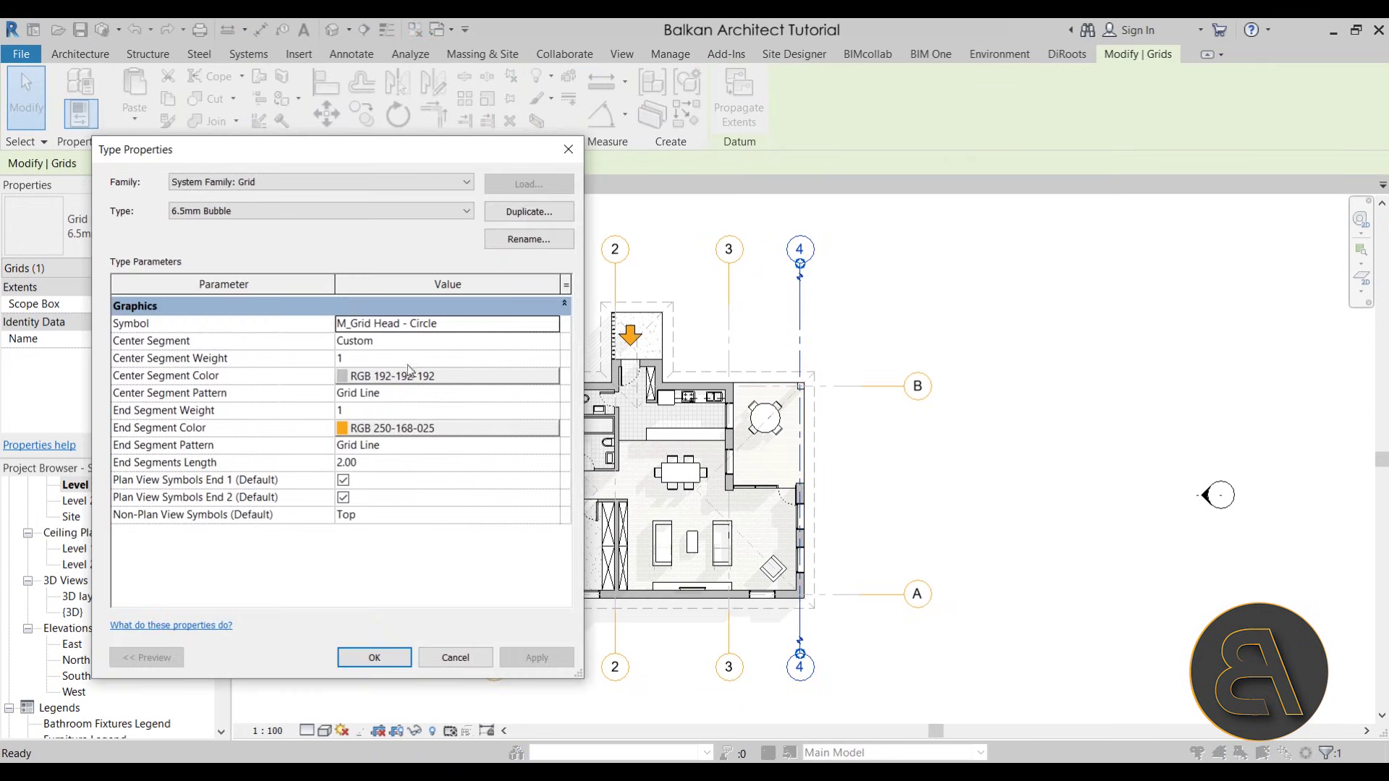
{"action": "left_click", "coordinate": [418, 340]}
{"action": "left_click", "coordinate": [552, 341]}
{"action": "left_click", "coordinate": [442, 356]}
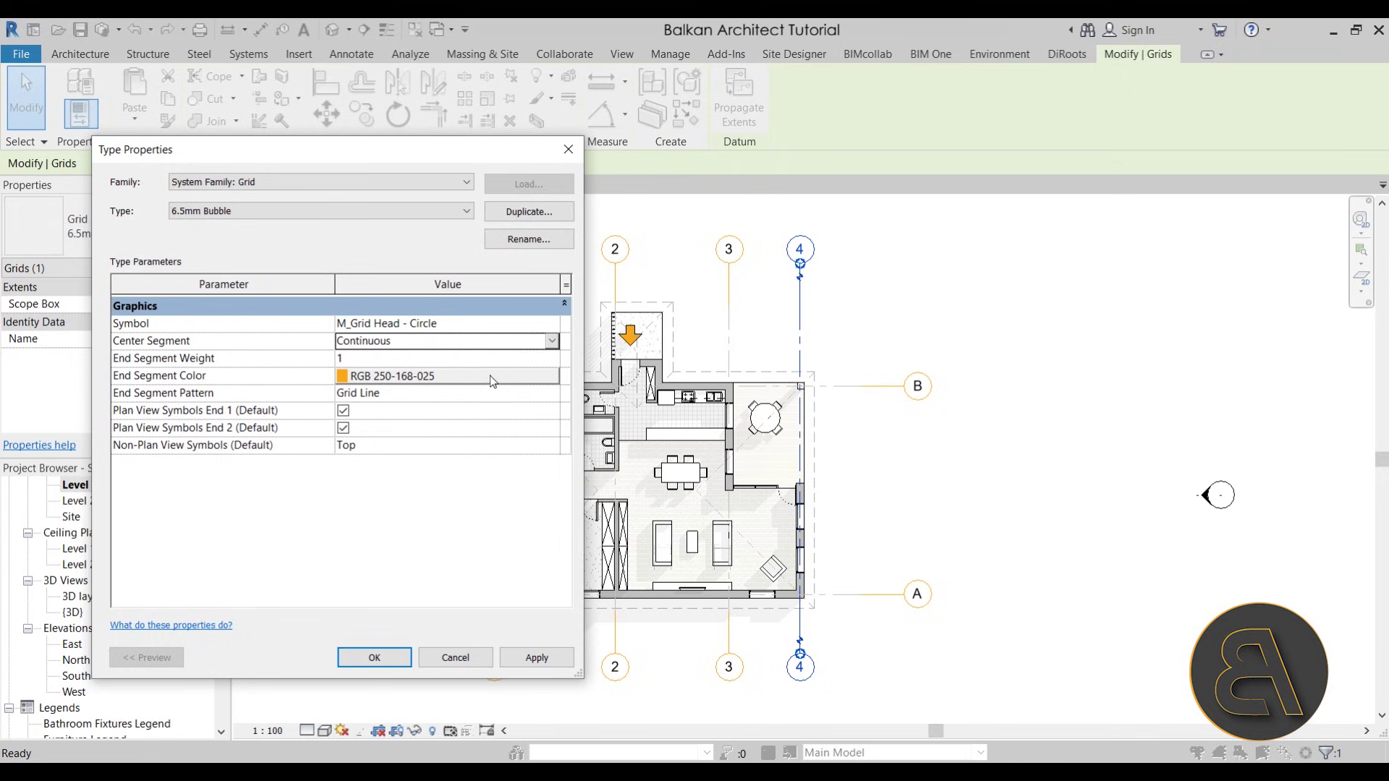
{"action": "left_click", "coordinate": [548, 657]}
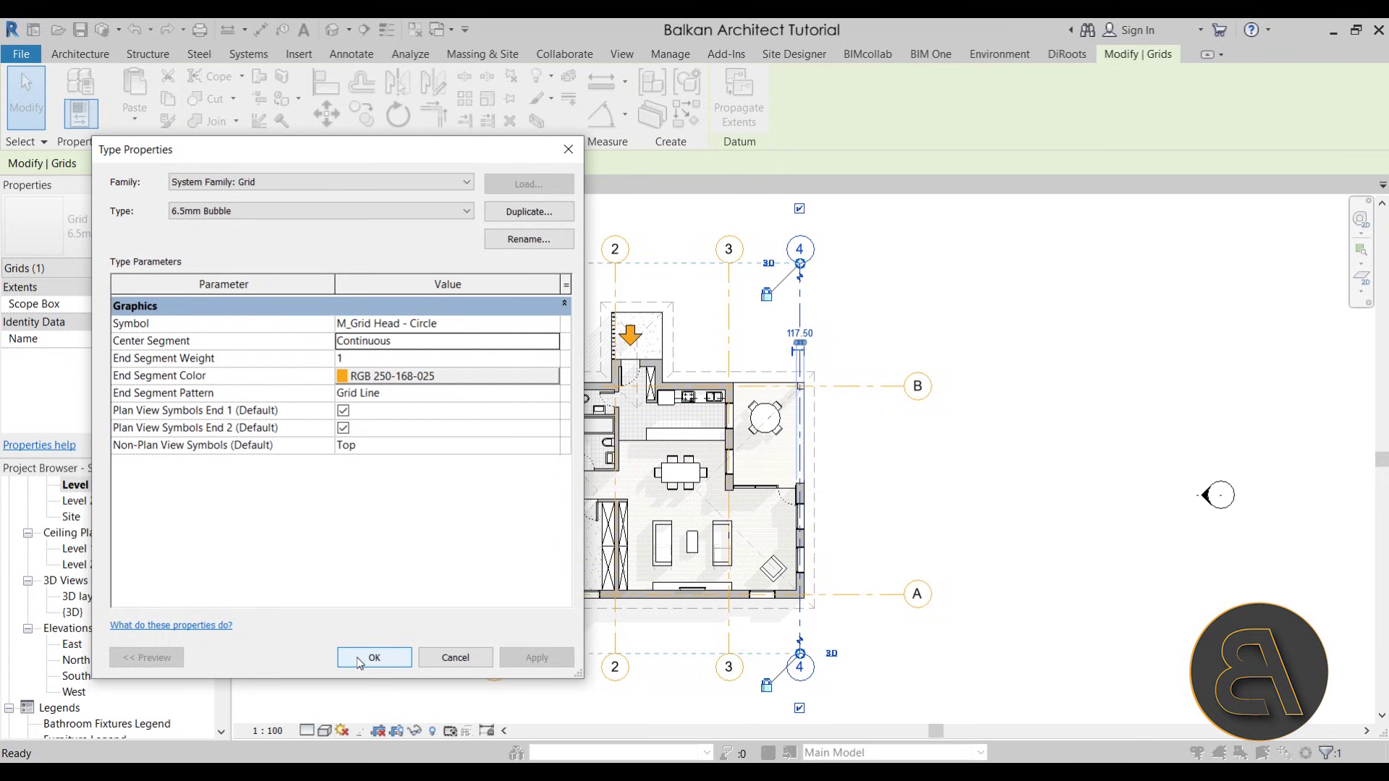
Set the grid type's Center Segment to None, apply, and close Type Properties
{"action": "left_click", "coordinate": [552, 340]}
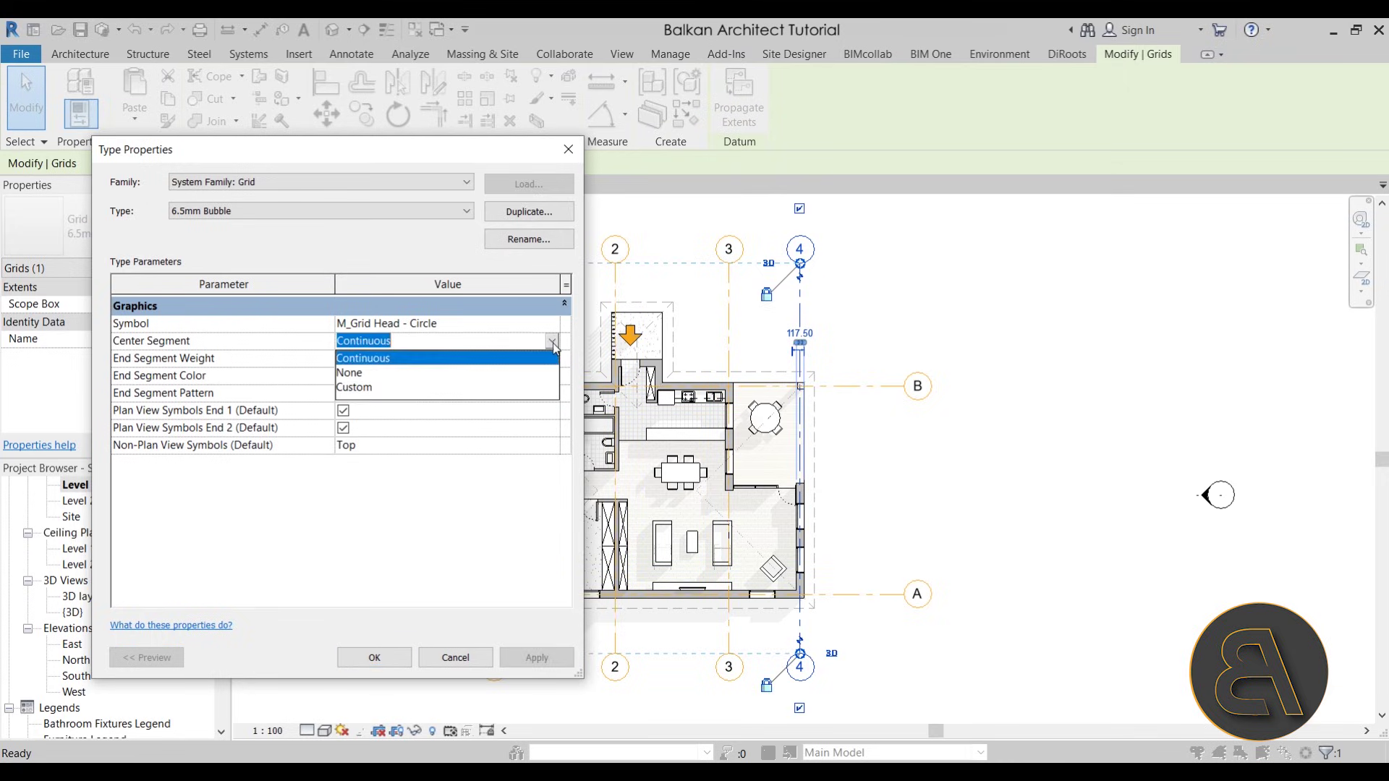
{"action": "left_click", "coordinate": [344, 376]}
{"action": "left_click", "coordinate": [537, 660]}
{"action": "left_click", "coordinate": [374, 657]}
{"action": "key", "text": "Escape"}
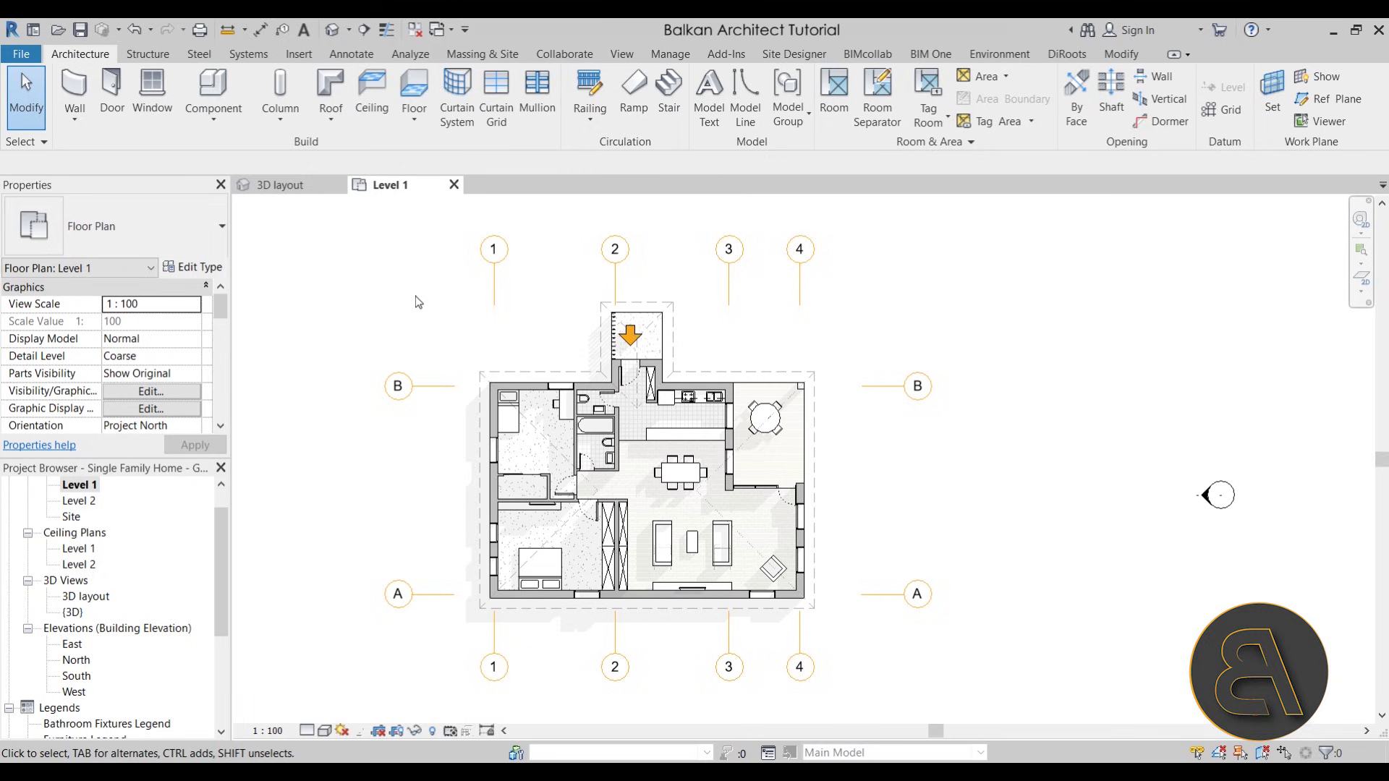
Check grid 1's short end segments and nudge the plan slightly right
{"action": "left_click", "coordinate": [494, 291]}
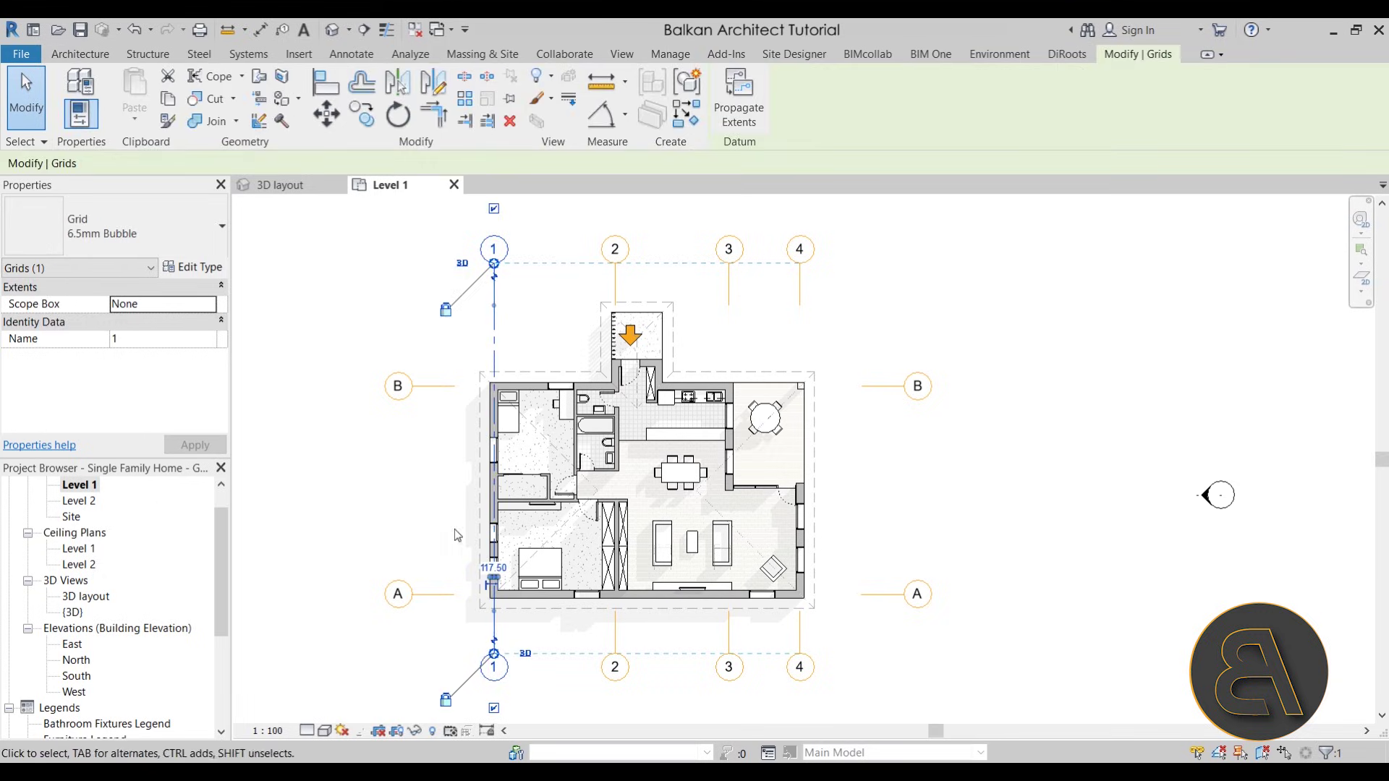
{"action": "left_click", "coordinate": [414, 514]}
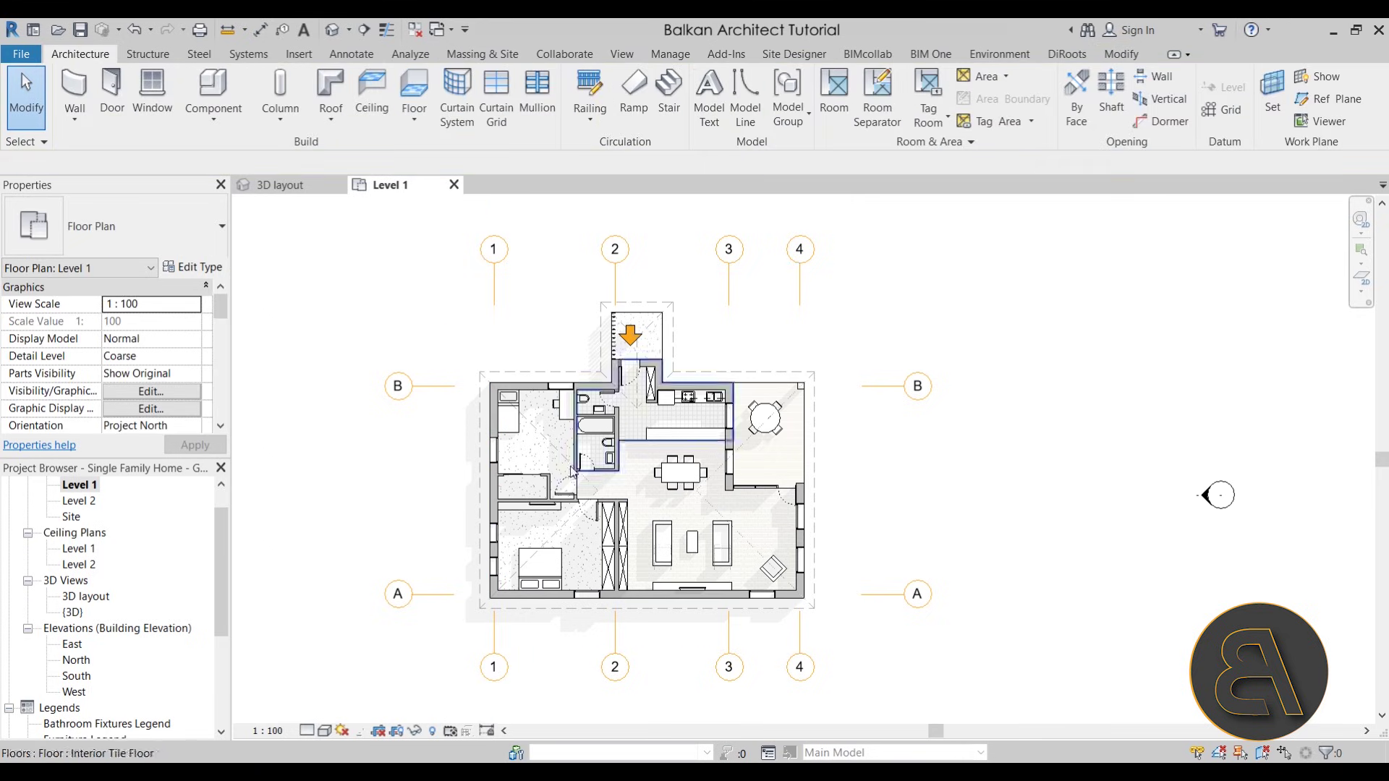
{"action": "middle_click_drag", "start_coordinate": [478, 505], "coordinate": [488, 497]}
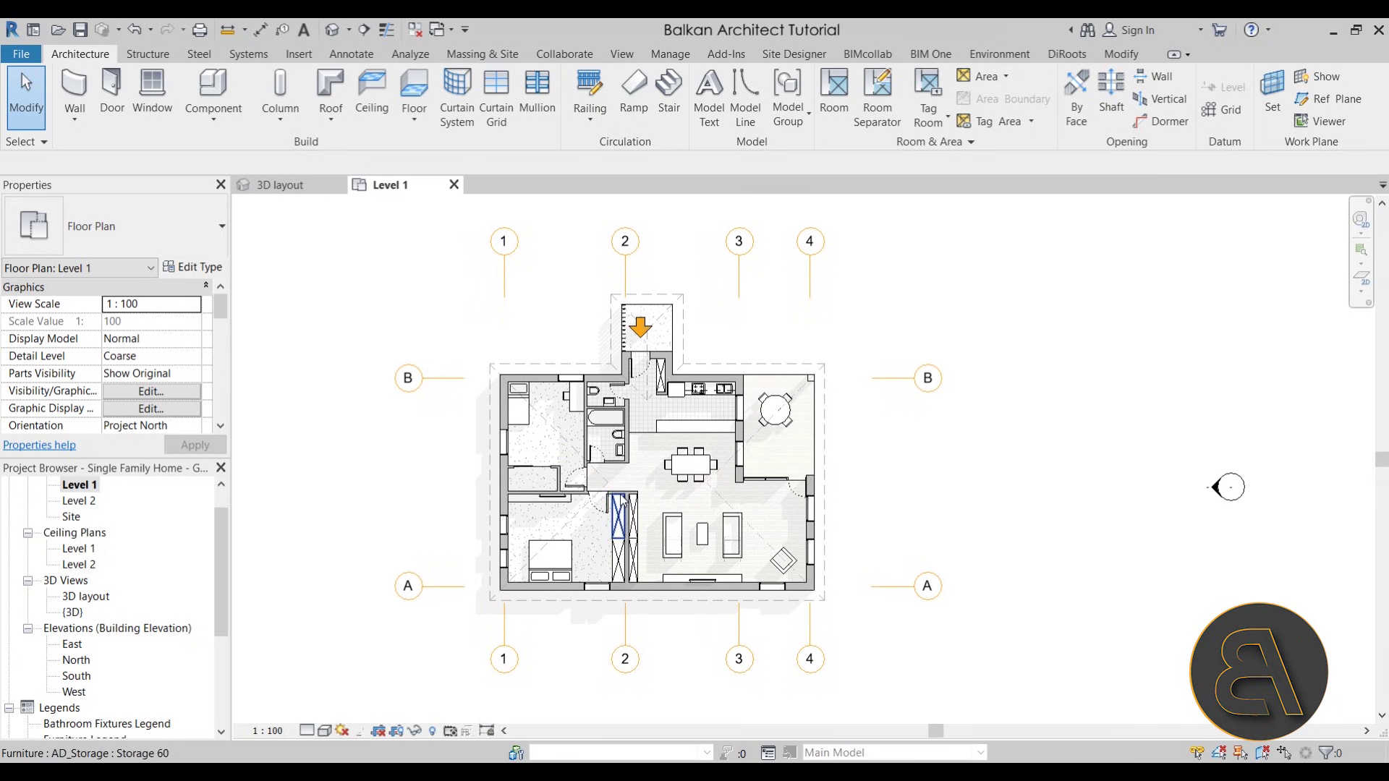
Open the South elevation, check grid 1, and frame grids 1–4 above the roof
{"action": "scroll", "coordinate": [79, 602], "scroll_direction": "down", "scroll_amount": 1}
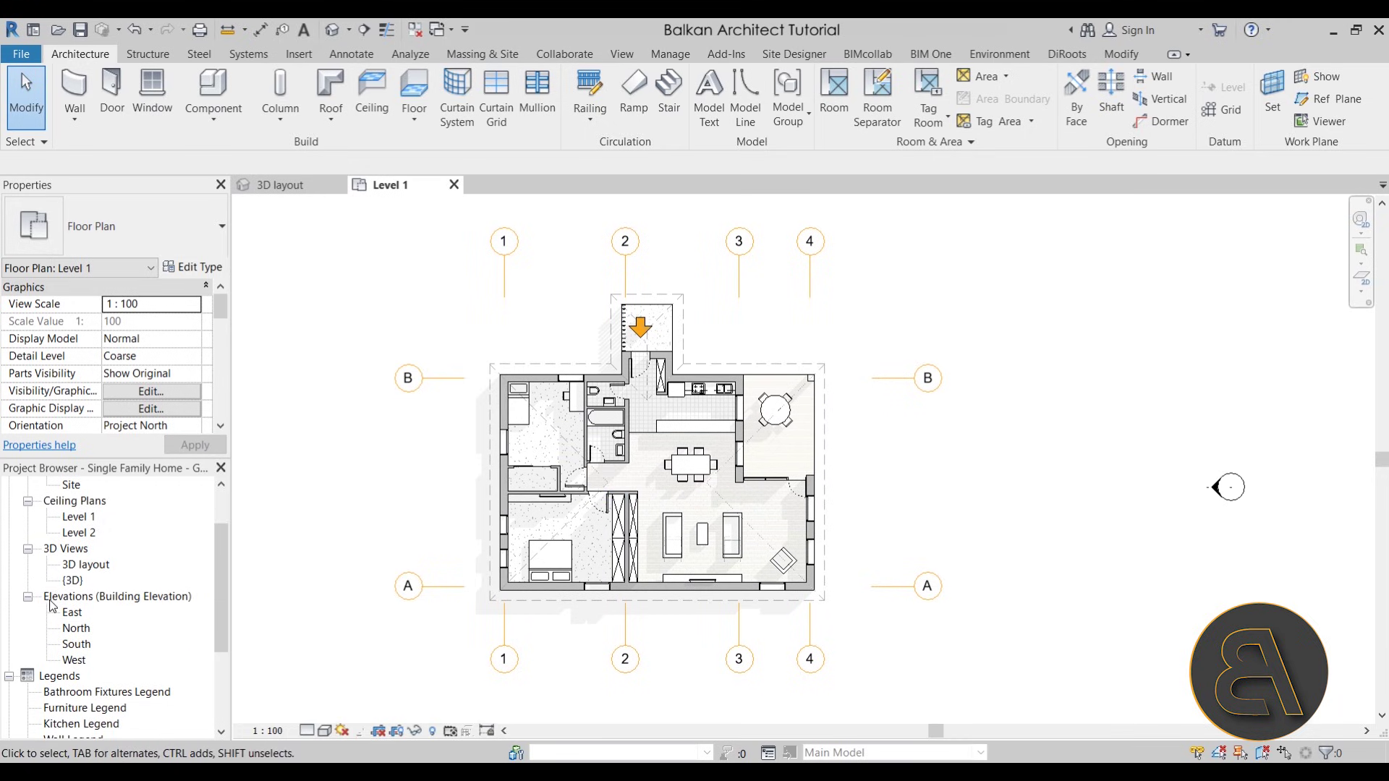
{"action": "double_click", "coordinate": [78, 644]}
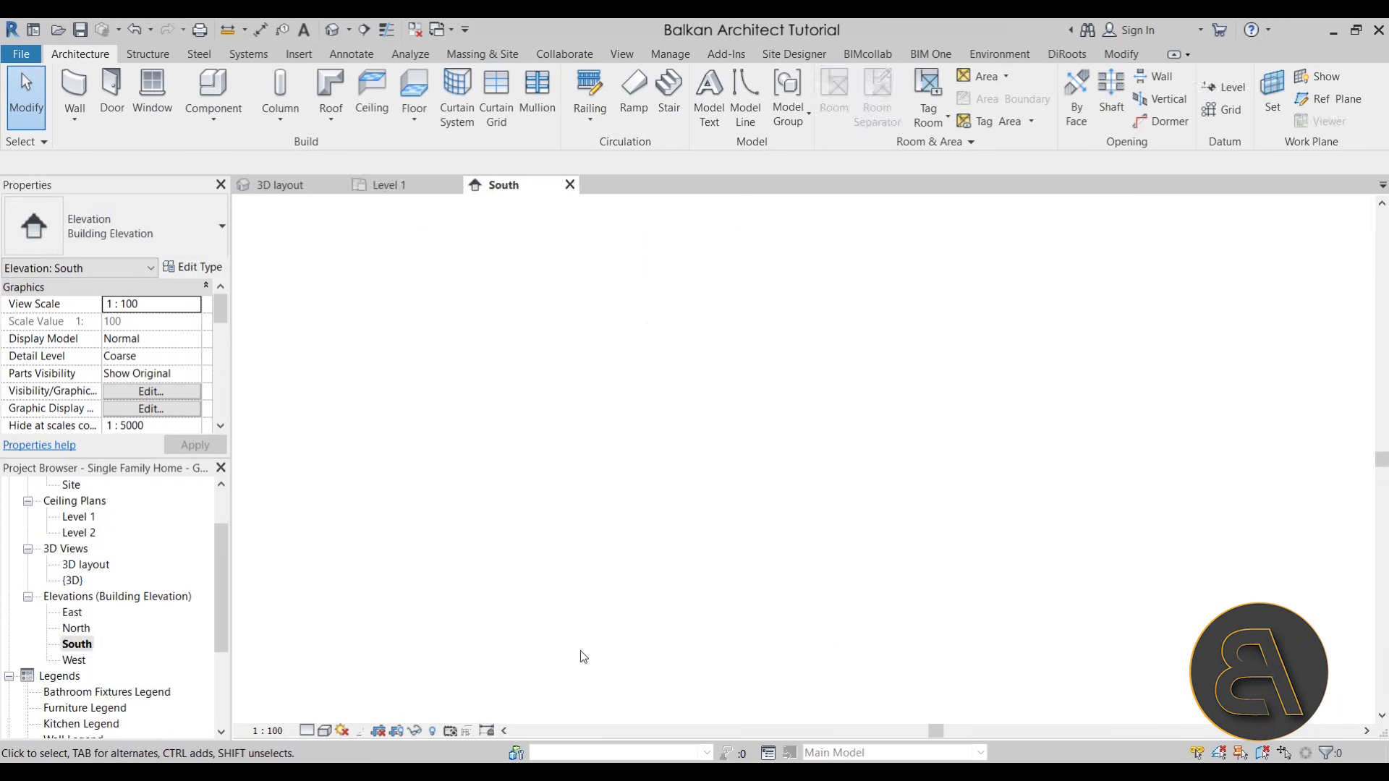
{"action": "scroll", "coordinate": [465, 403], "scroll_direction": "up", "scroll_amount": 3}
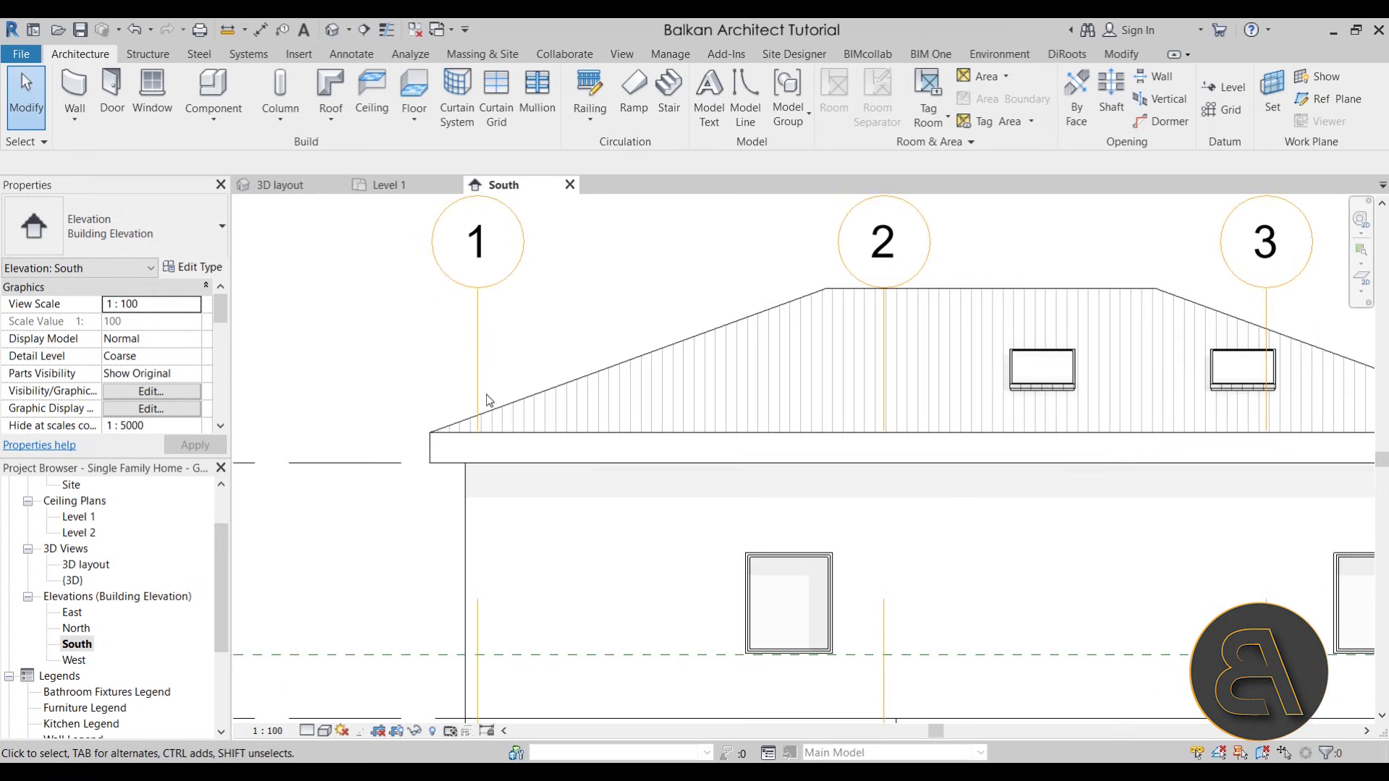
{"action": "left_click", "coordinate": [470, 372]}
{"action": "scroll", "coordinate": [460, 372], "scroll_direction": "down", "scroll_amount": 3}
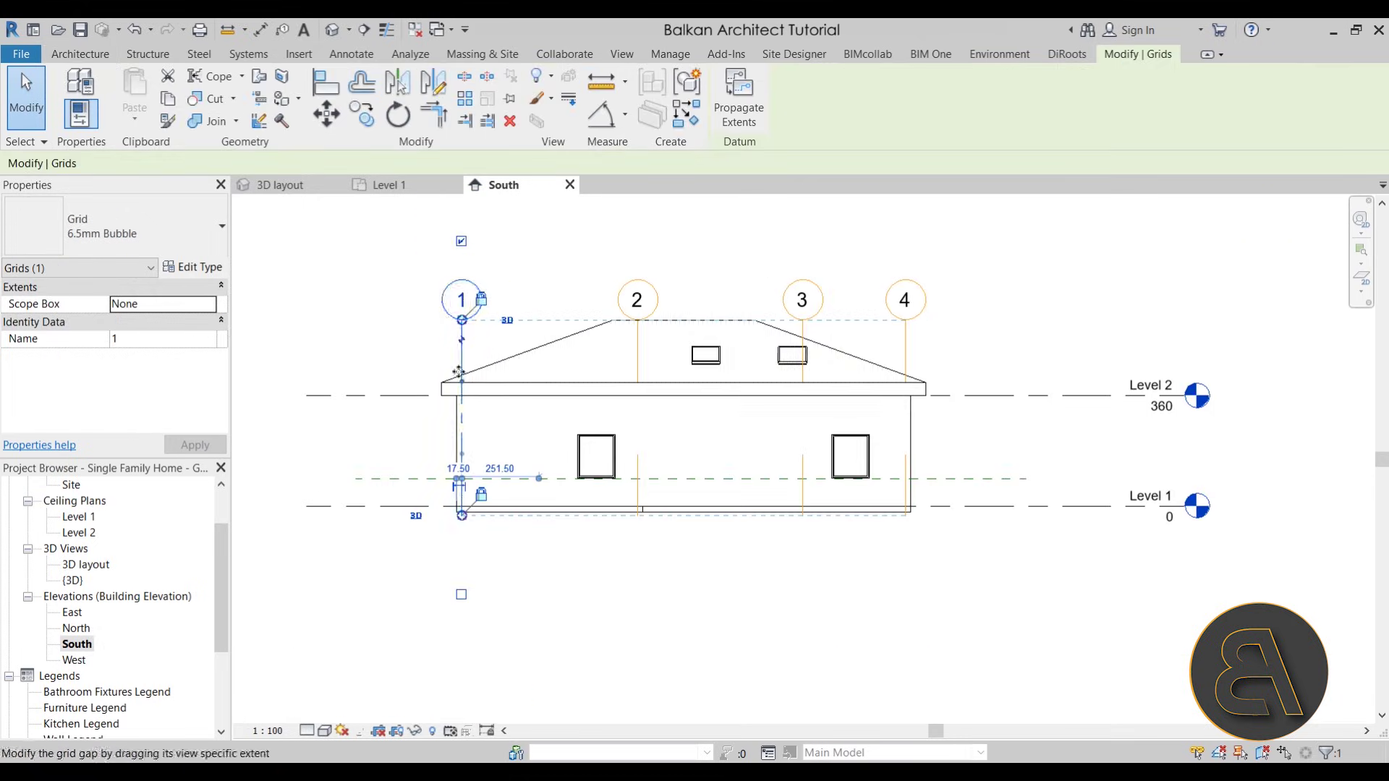
{"action": "left_click", "coordinate": [507, 565]}
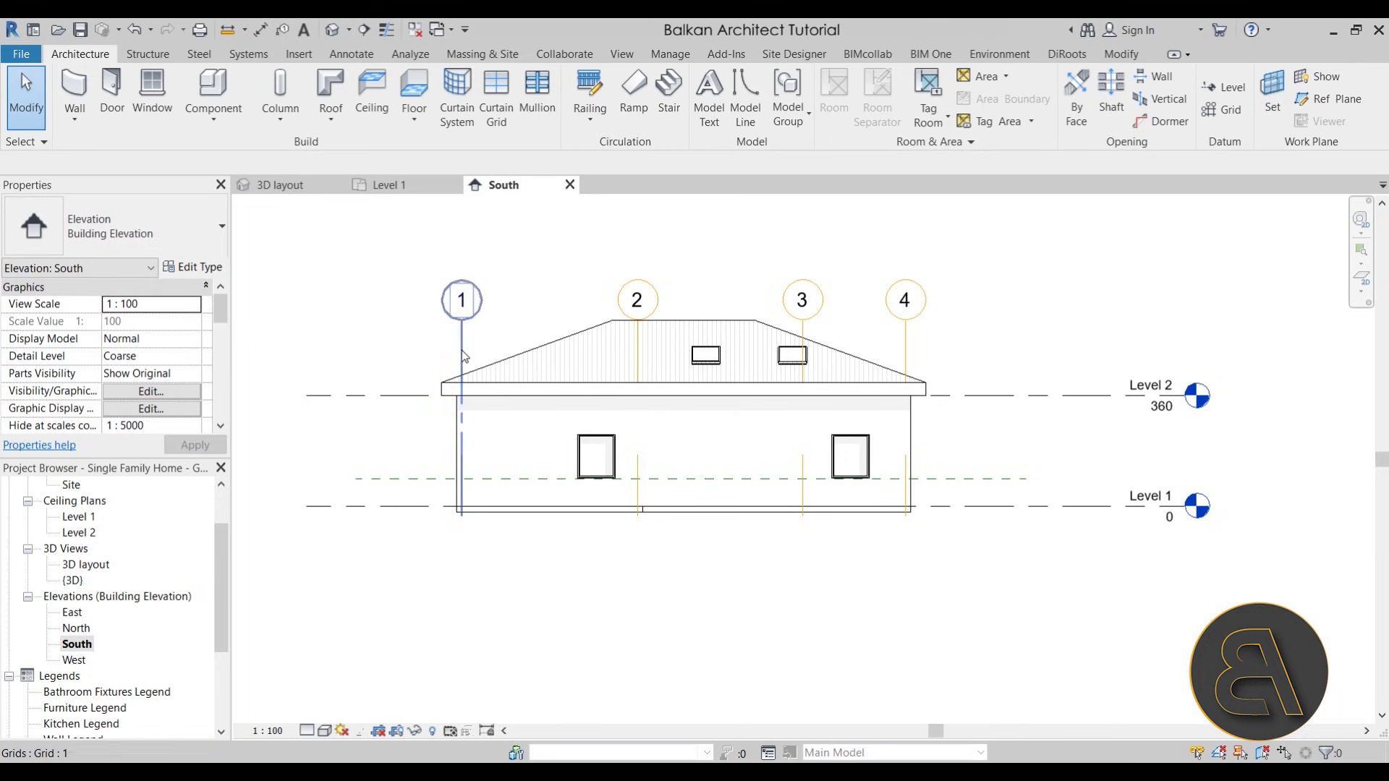
{"action": "scroll", "coordinate": [454, 350], "scroll_direction": "down", "scroll_amount": 1}
{"action": "middle_click_drag", "start_coordinate": [463, 366], "coordinate": [597, 455]}
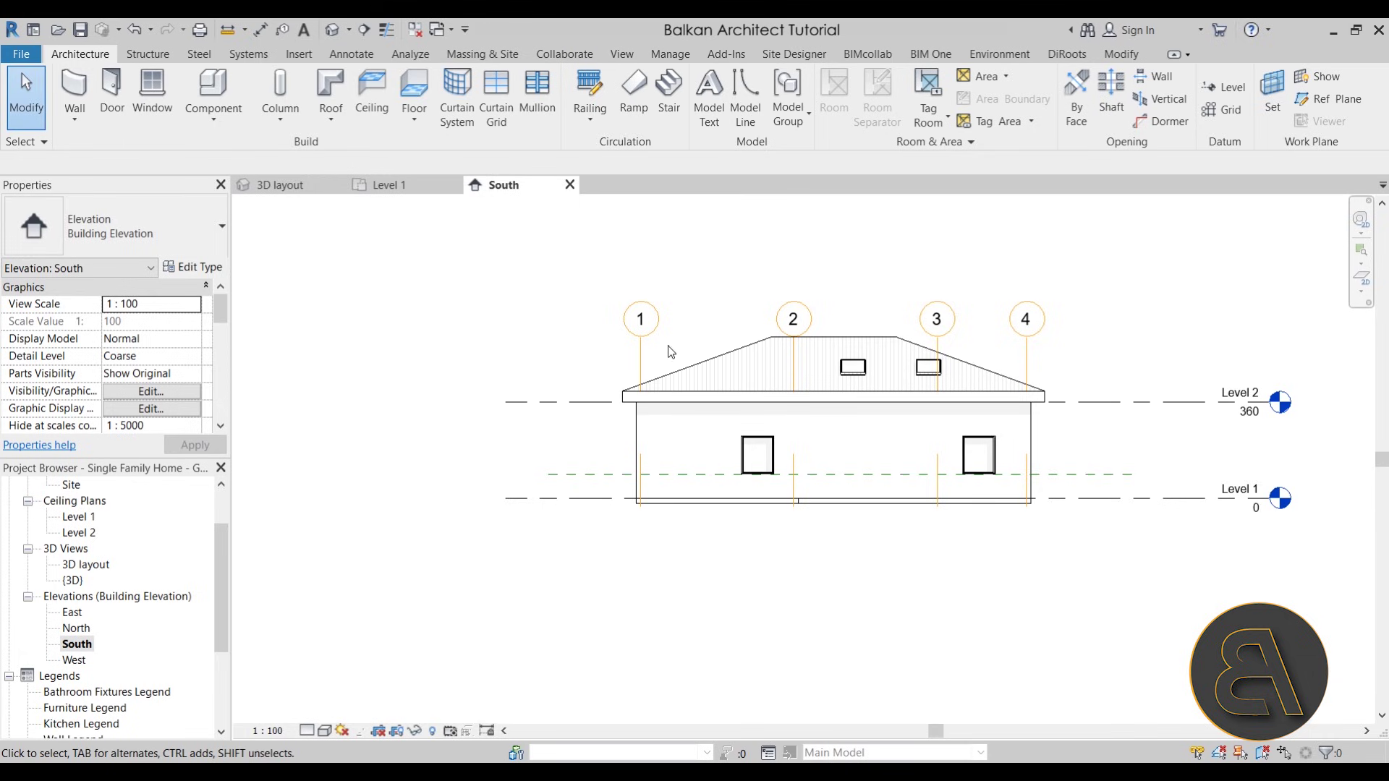
Set the grid type's Non-Plan View Symbols (Default) to Both, then deselect grid 1
{"action": "left_click", "coordinate": [642, 352]}
{"action": "left_click", "coordinate": [81, 114]}
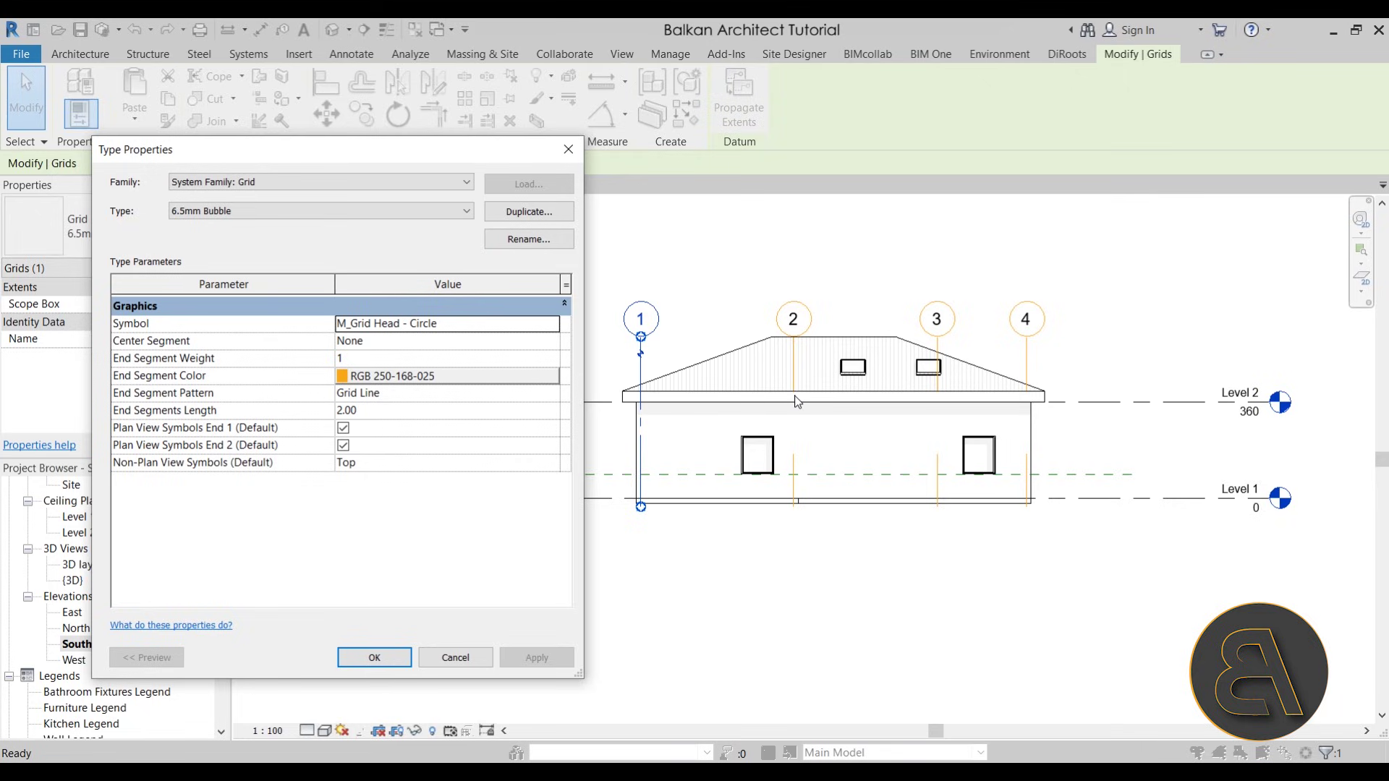
{"action": "left_click", "coordinate": [548, 463]}
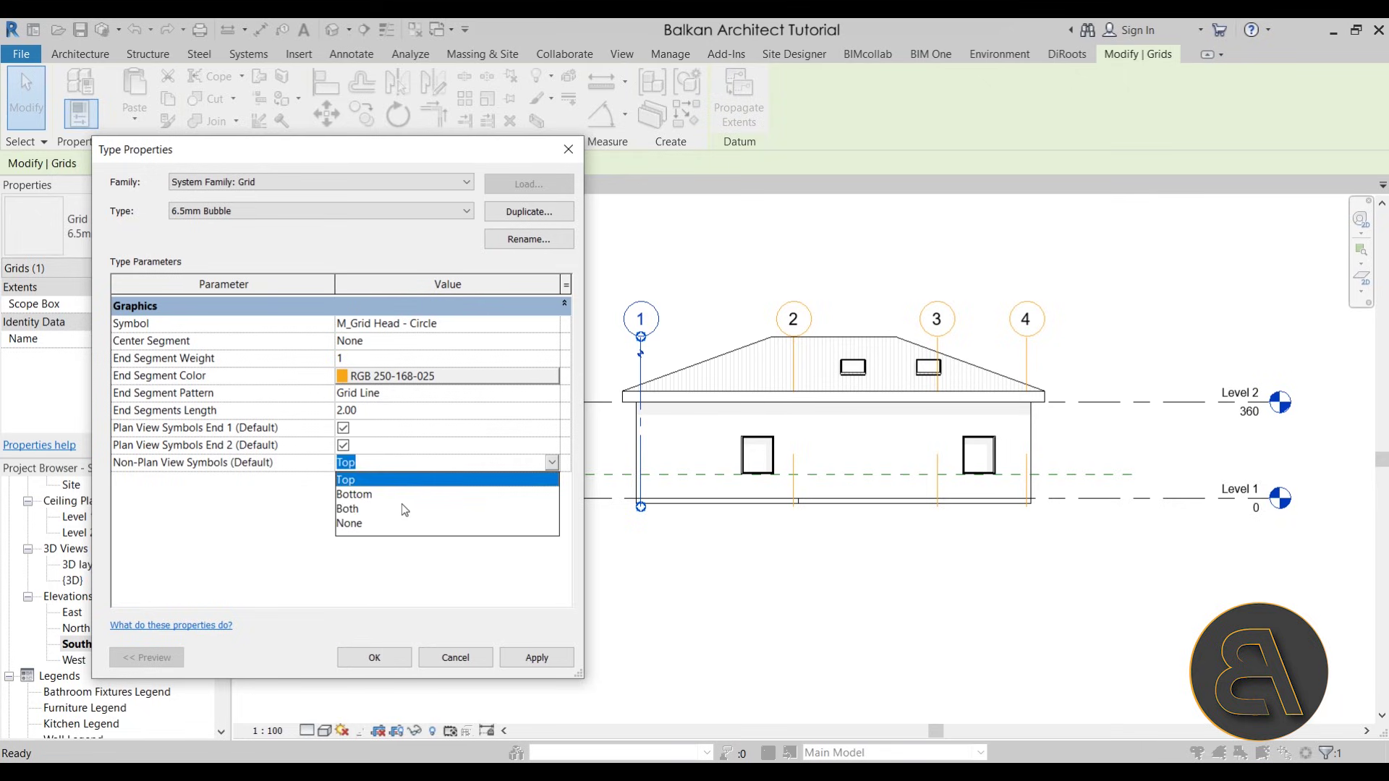
{"action": "left_click", "coordinate": [348, 509]}
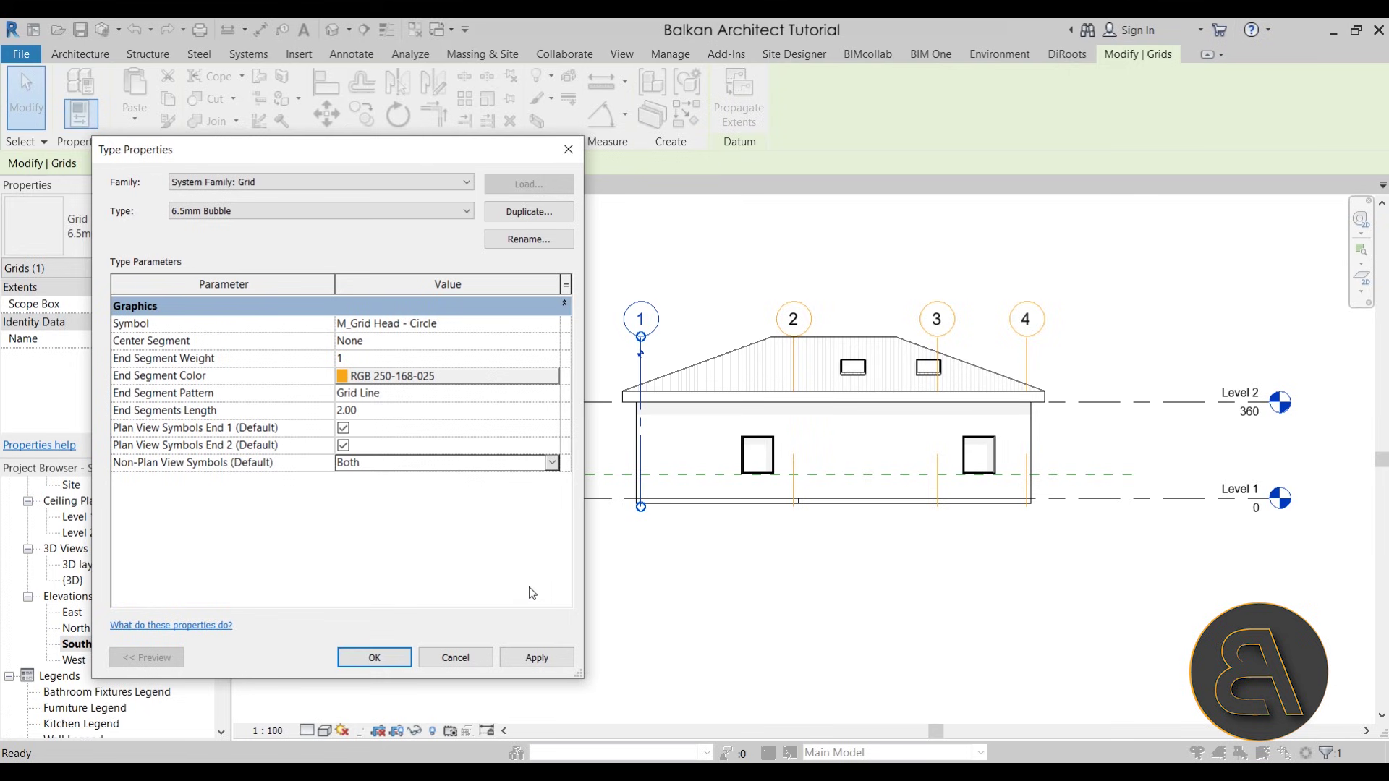
{"action": "left_click", "coordinate": [535, 658]}
{"action": "left_click", "coordinate": [351, 658]}
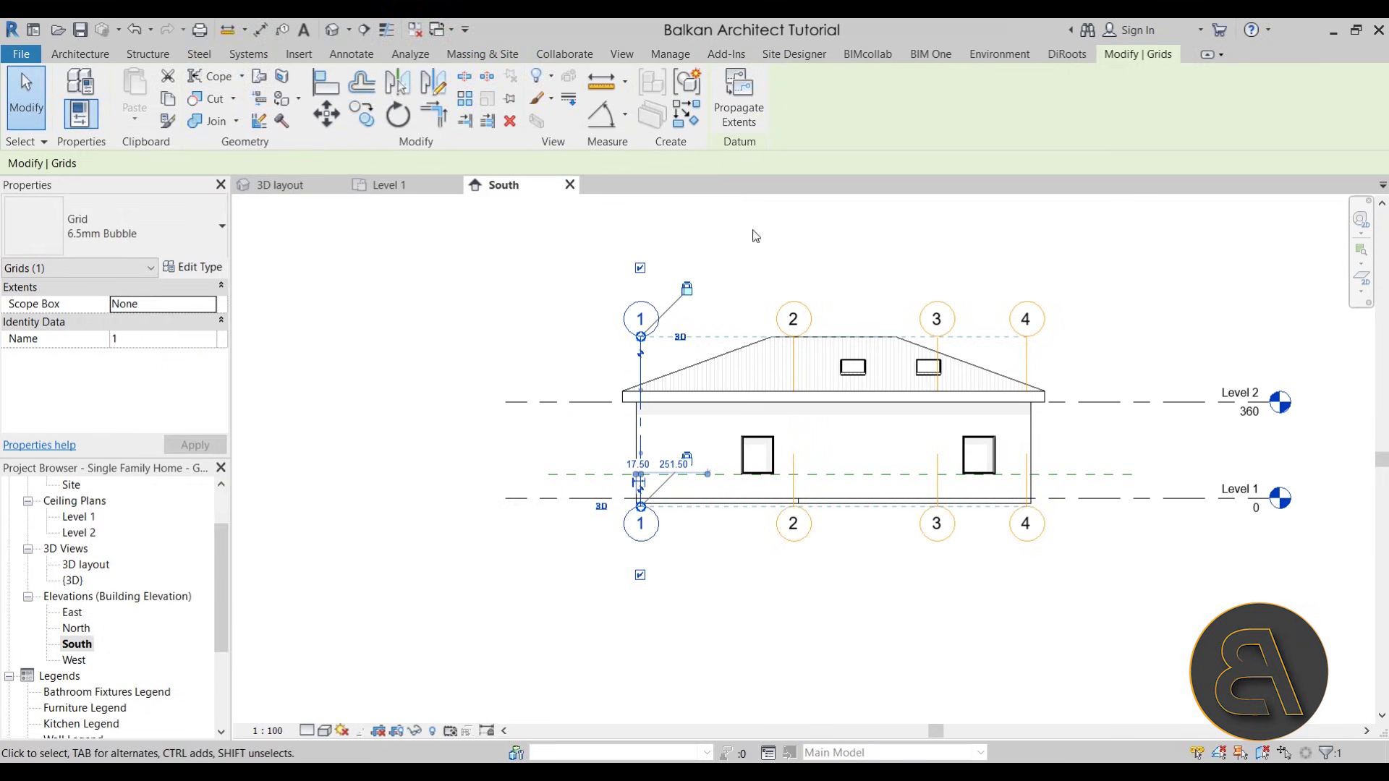
{"action": "left_click", "coordinate": [796, 641]}
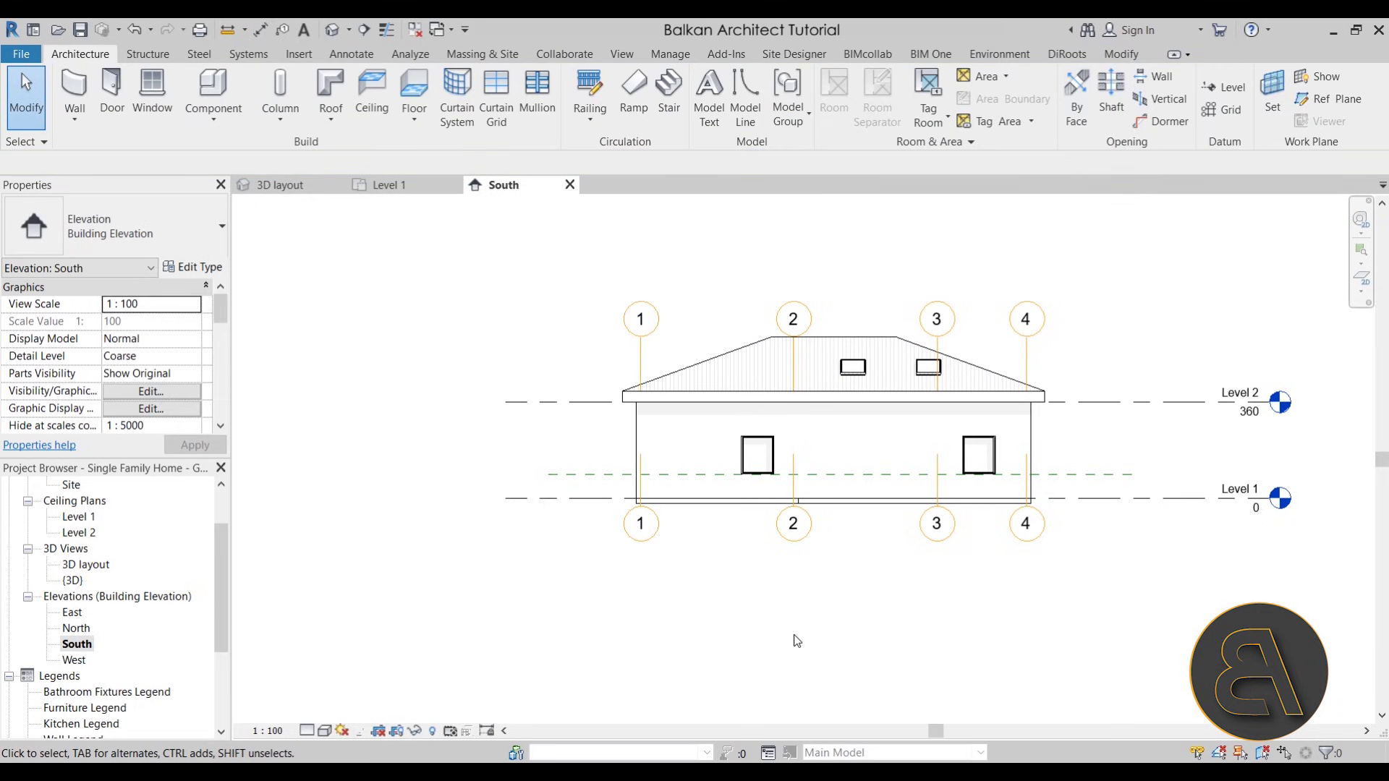
{"action": "mouse_move", "coordinate": [772, 567]}
{"action": "middle_mouse_down"}
{"action": "mouse_move", "coordinate": [748, 571]}
{"action": "mouse_move", "coordinate": [792, 571]}
{"action": "mouse_move", "coordinate": [768, 571]}
{"action": "middle_mouse_up"}
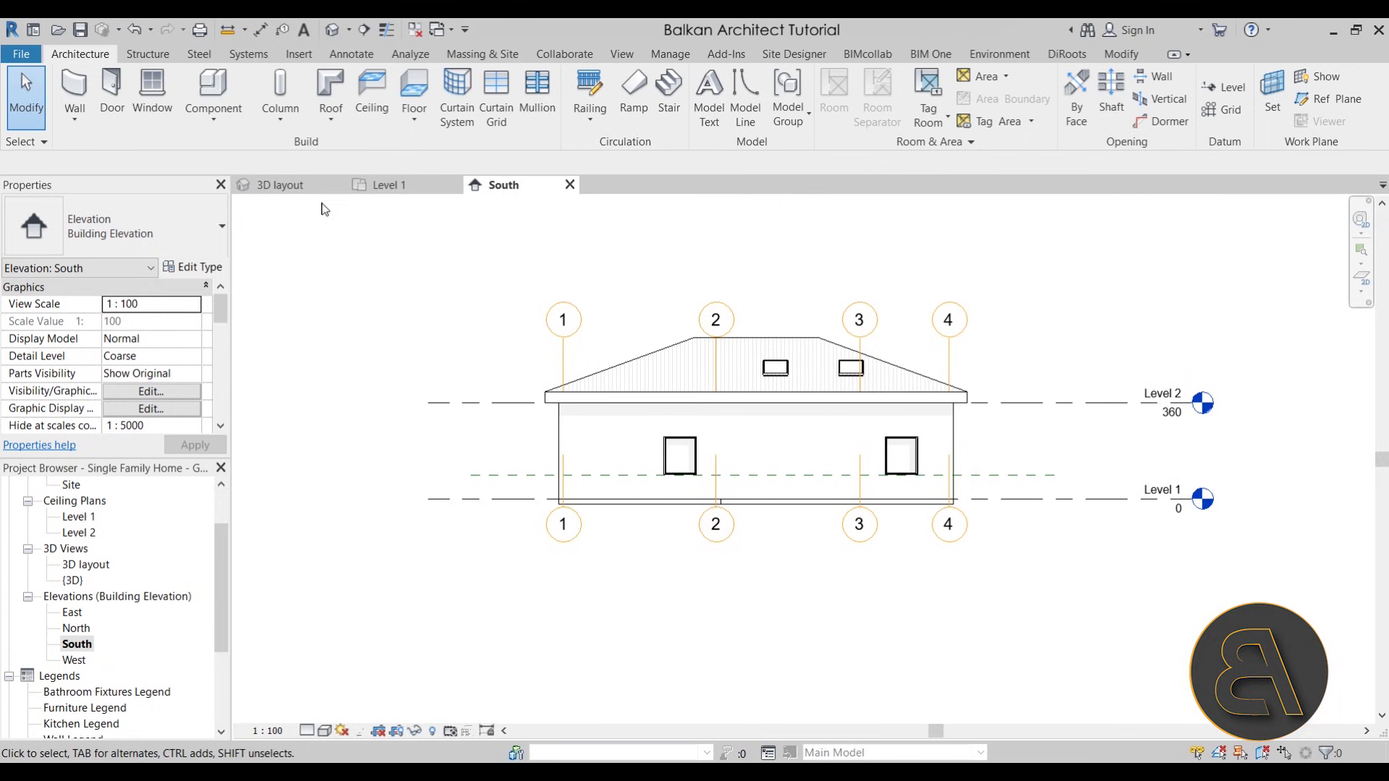
Back on Level 1, add an elbow to grid 4's bubble end
{"action": "left_click", "coordinate": [424, 182]}
{"action": "middle_click_drag", "start_coordinate": [883, 456], "coordinate": [825, 467]}
{"action": "left_click", "coordinate": [749, 281]}
{"action": "scroll", "coordinate": [799, 333], "scroll_direction": "up", "scroll_amount": 3}
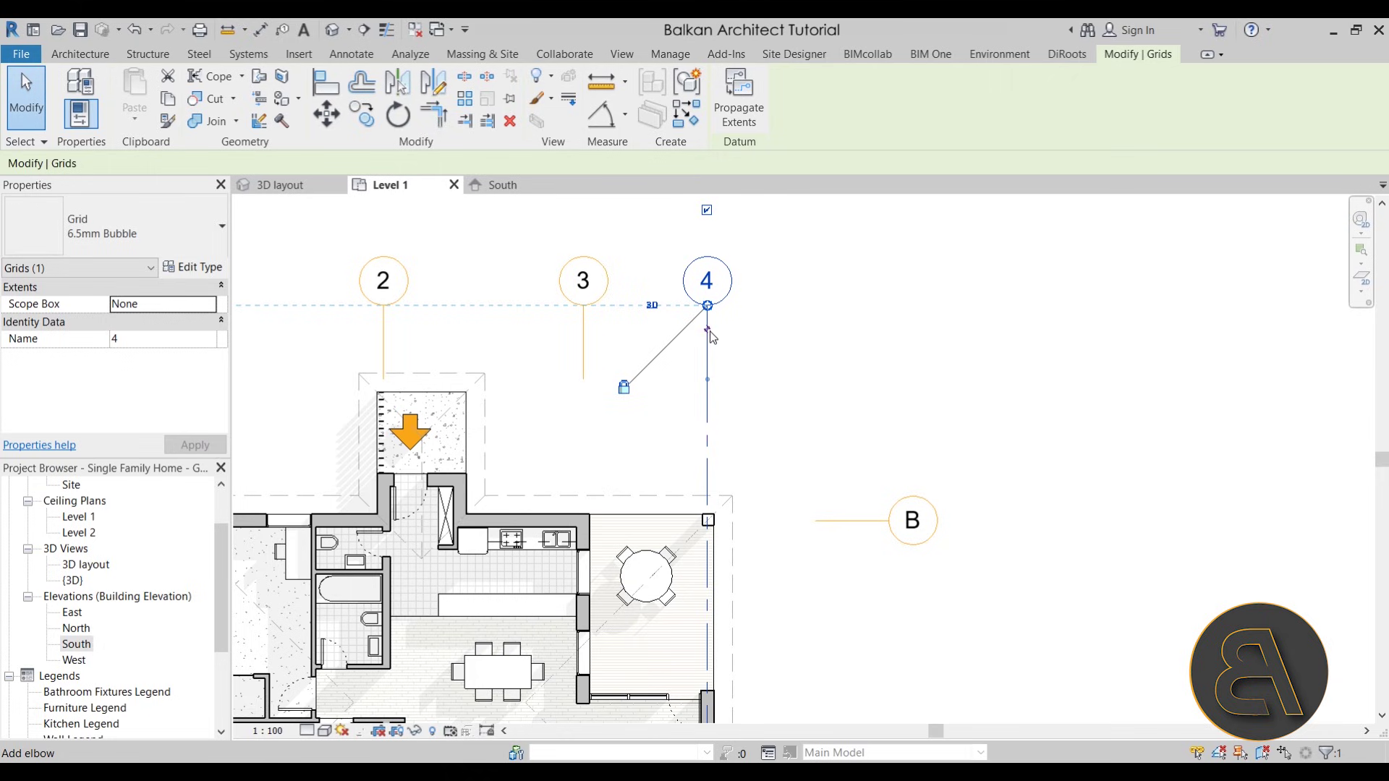
{"action": "left_click", "coordinate": [709, 331]}
{"action": "left_click", "coordinate": [800, 375]}
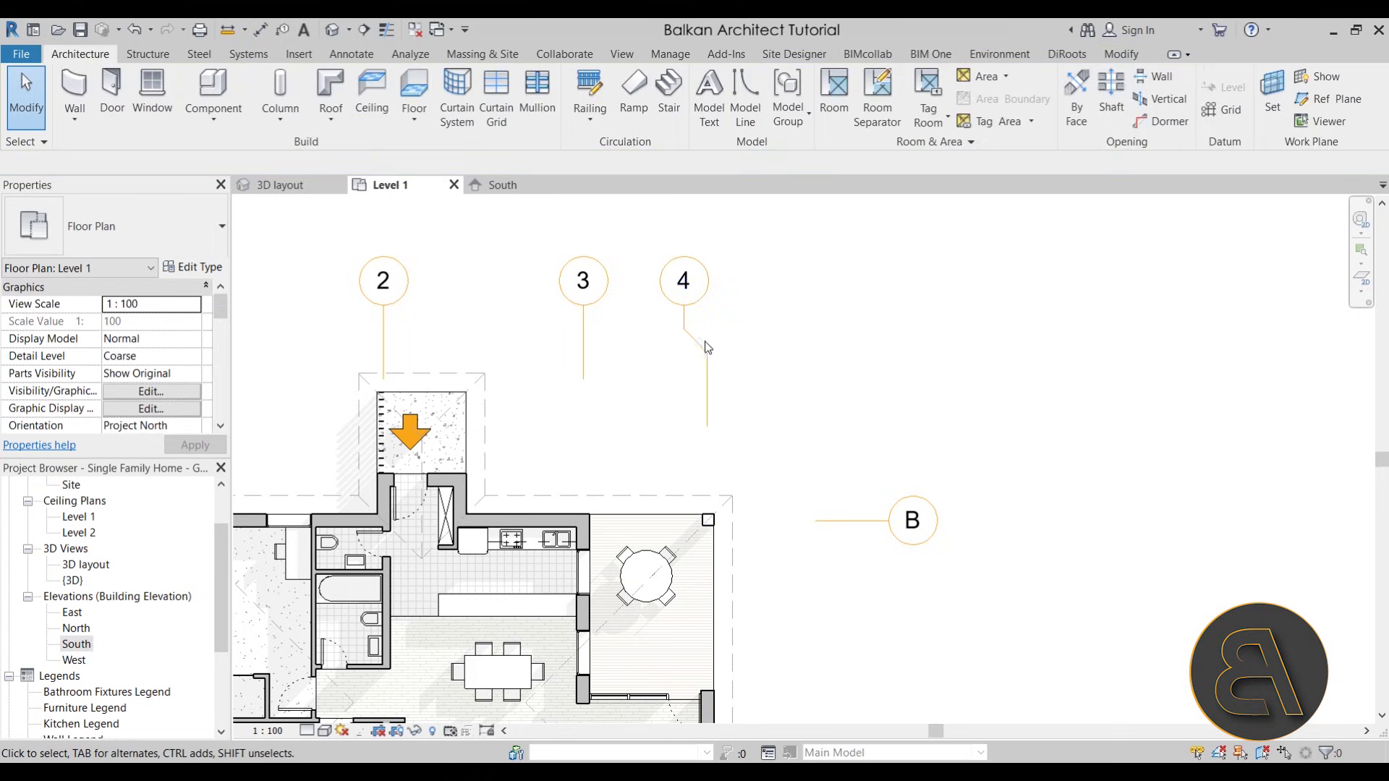
Drag grid 4's elbowed bubble around, then straighten the kink out again
{"action": "left_click", "coordinate": [707, 346]}
{"action": "left_click_drag", "start_coordinate": [683, 330], "coordinate": [749, 329]}
{"action": "left_click", "coordinate": [782, 353]}
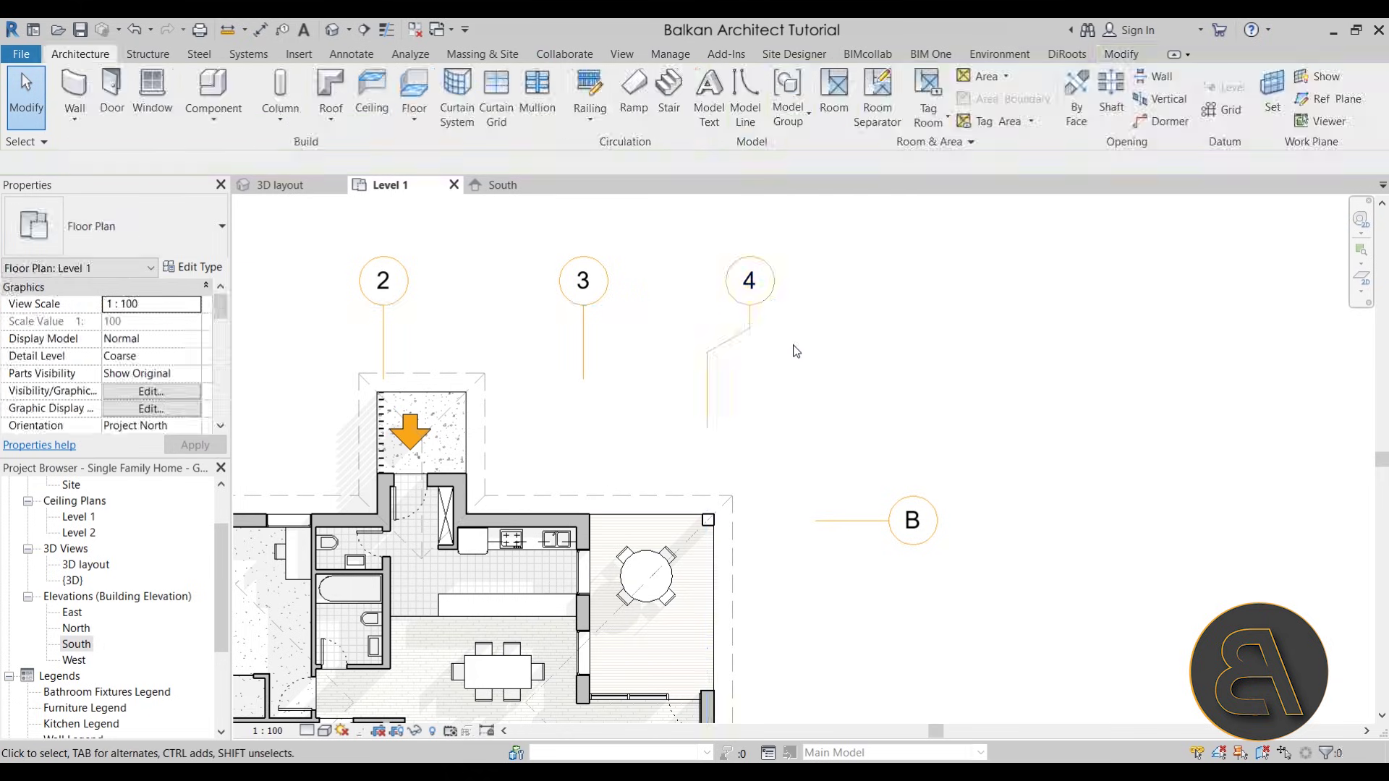
{"action": "left_click_drag", "start_coordinate": [707, 398], "coordinate": [602, 394]}
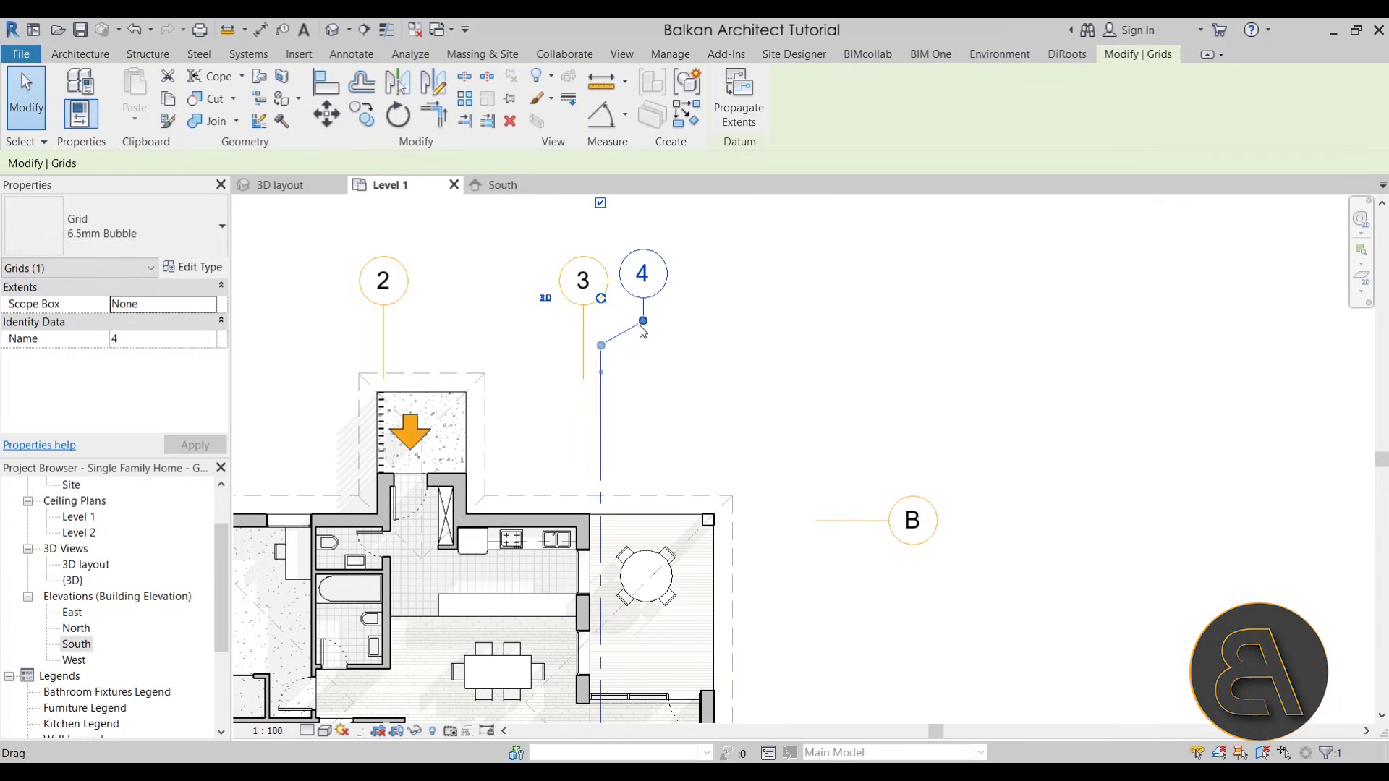
{"action": "left_click_drag", "start_coordinate": [643, 329], "coordinate": [599, 300]}
{"action": "left_click", "coordinate": [695, 383]}
{"action": "left_click", "coordinate": [603, 348]}
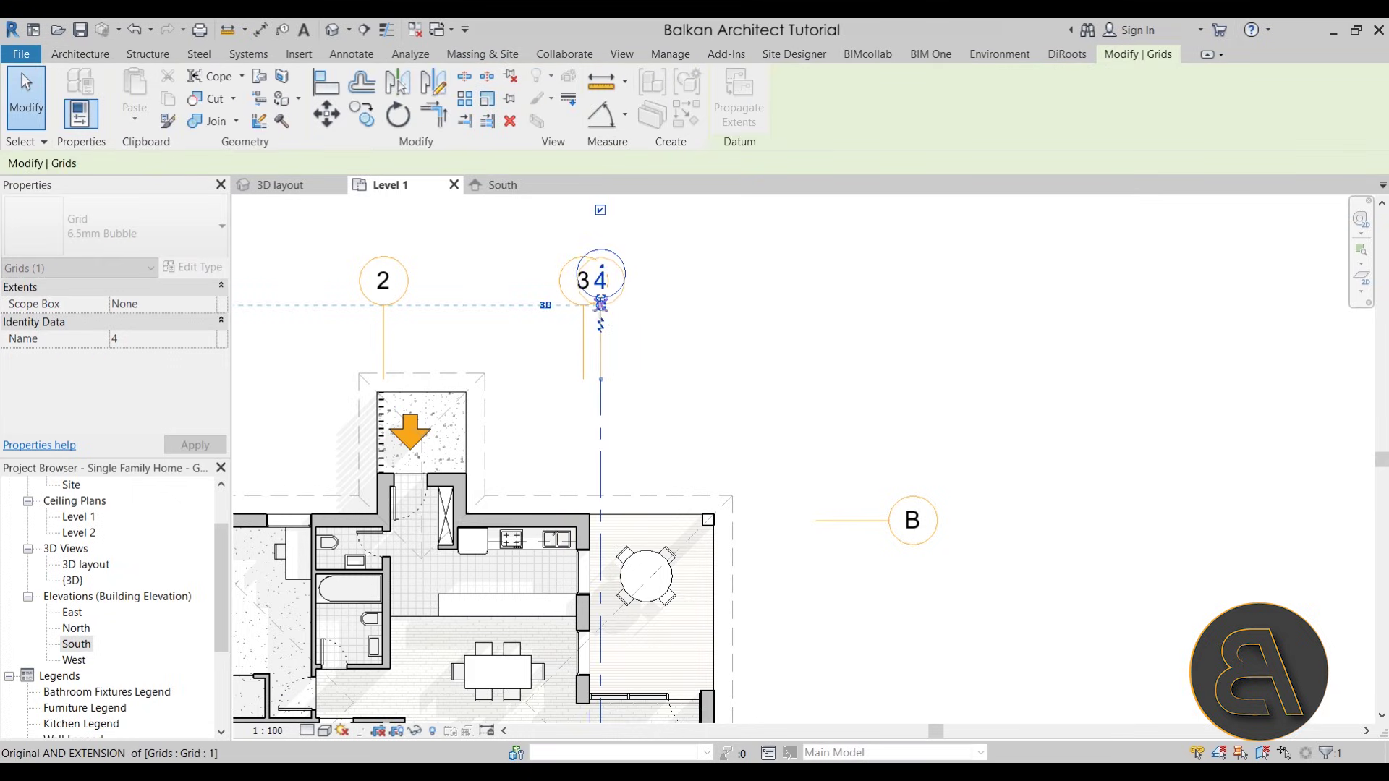
{"action": "left_click", "coordinate": [727, 376]}
Add a new elbow to grid 4 and offset bubble 4 beside bubble 3
{"action": "scroll", "coordinate": [599, 326], "scroll_direction": "up", "scroll_amount": 3}
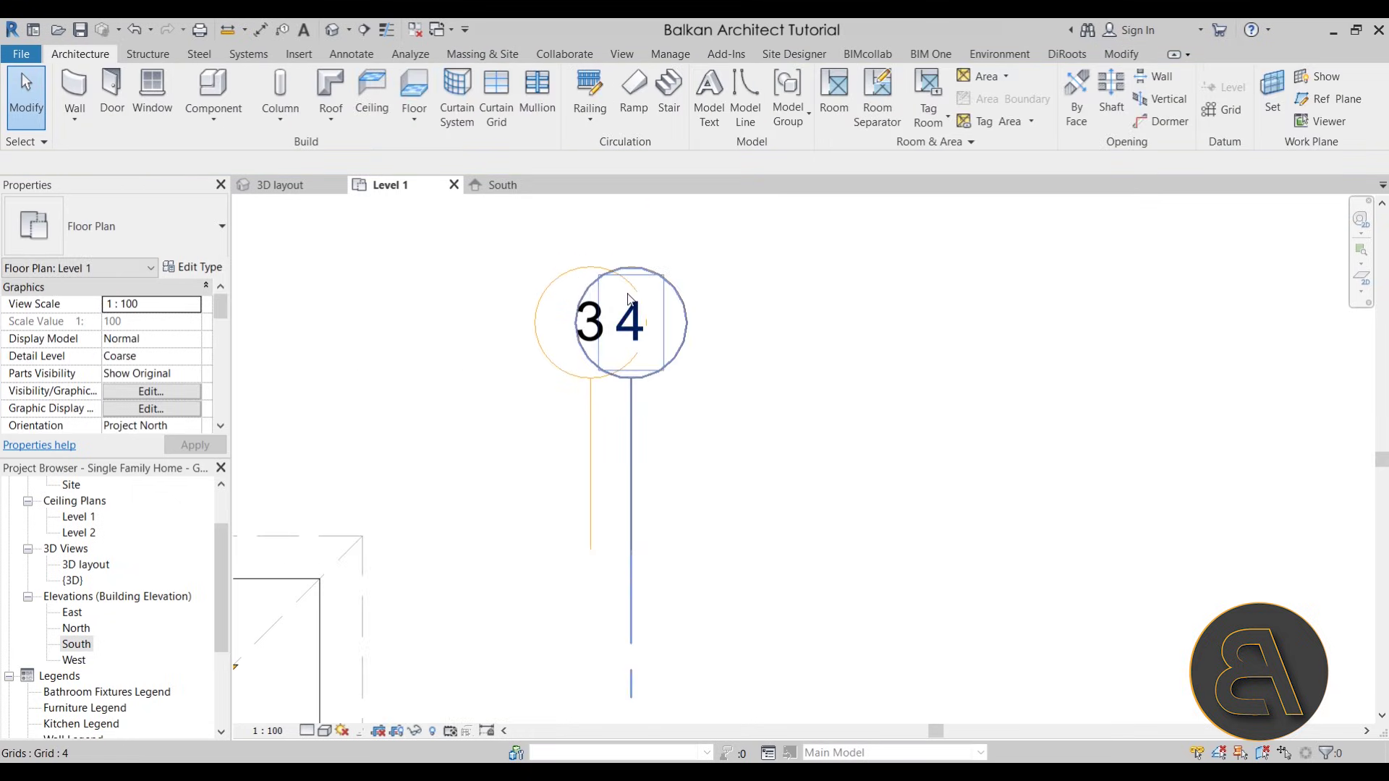
{"action": "left_click", "coordinate": [627, 423]}
{"action": "left_click", "coordinate": [633, 432]}
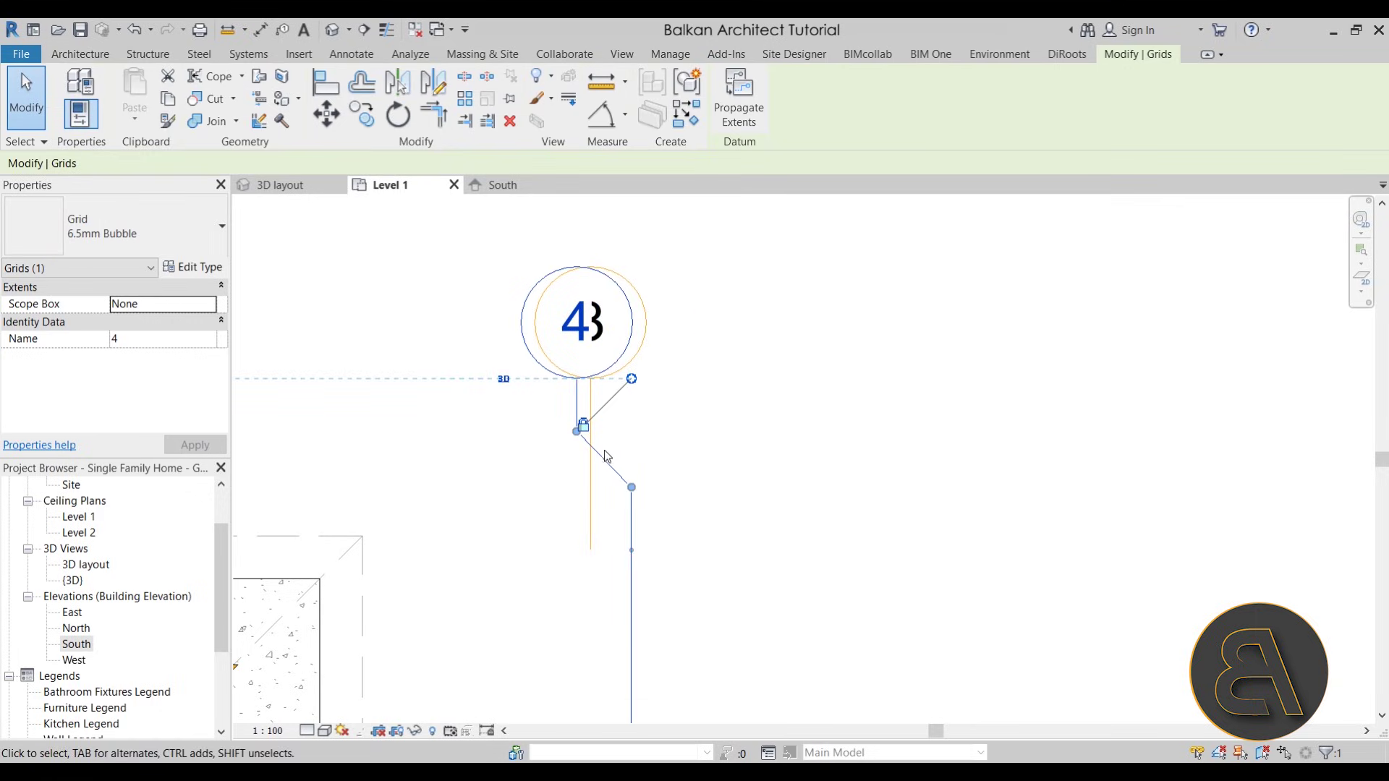
{"action": "left_click_drag", "start_coordinate": [580, 428], "coordinate": [709, 435]}
{"action": "left_click", "coordinate": [816, 229]}
{"action": "scroll", "coordinate": [804, 427], "scroll_direction": "down", "scroll_amount": 3}
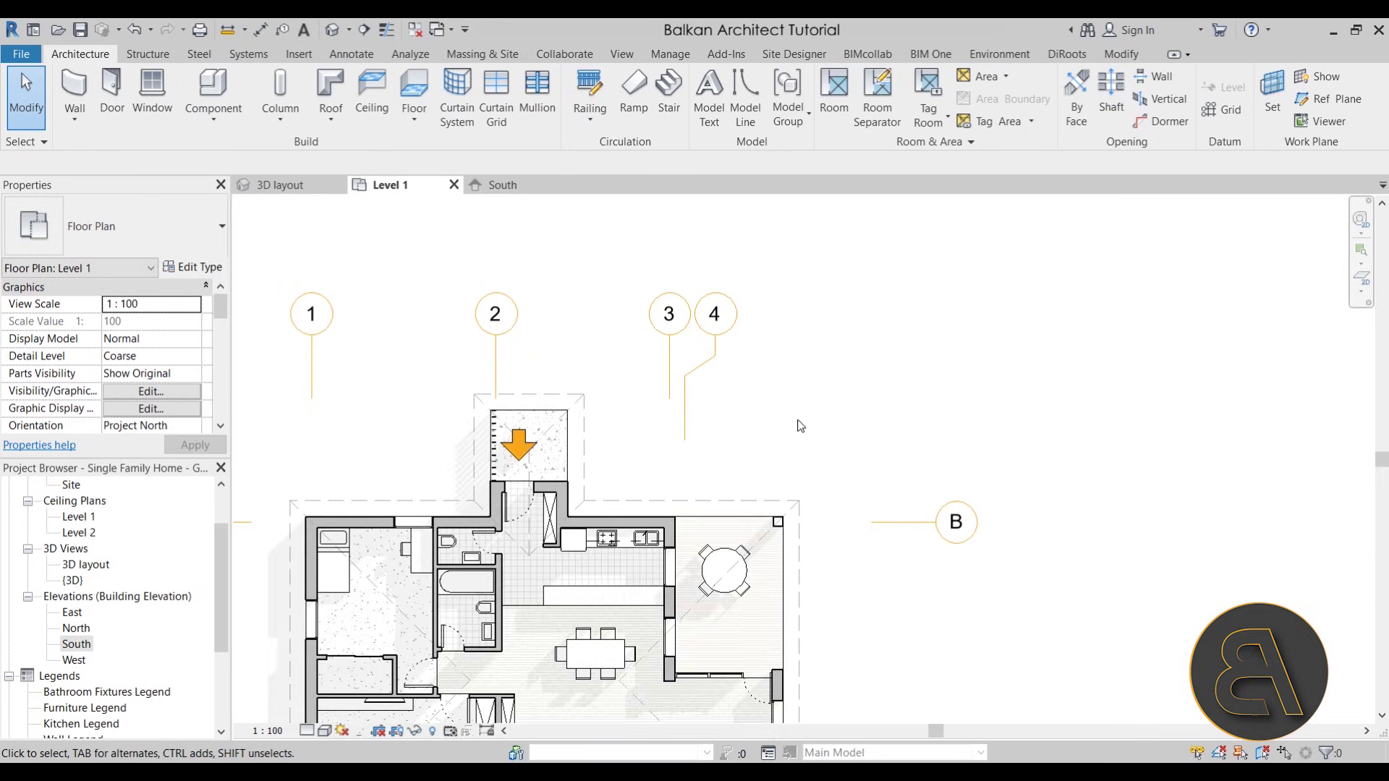
{"action": "scroll", "coordinate": [801, 427], "scroll_direction": "down", "scroll_amount": 2}
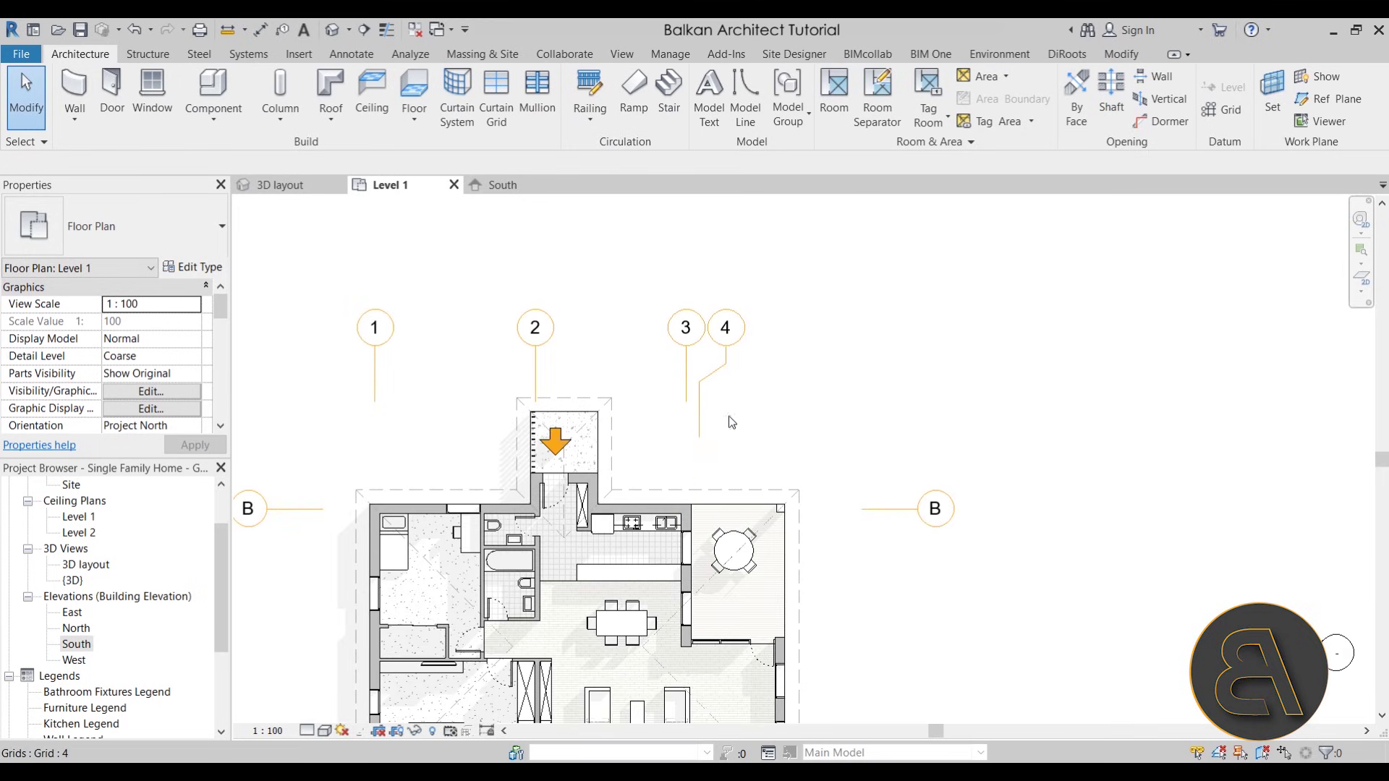
{"action": "middle_click_drag", "start_coordinate": [776, 400], "coordinate": [774, 420]}
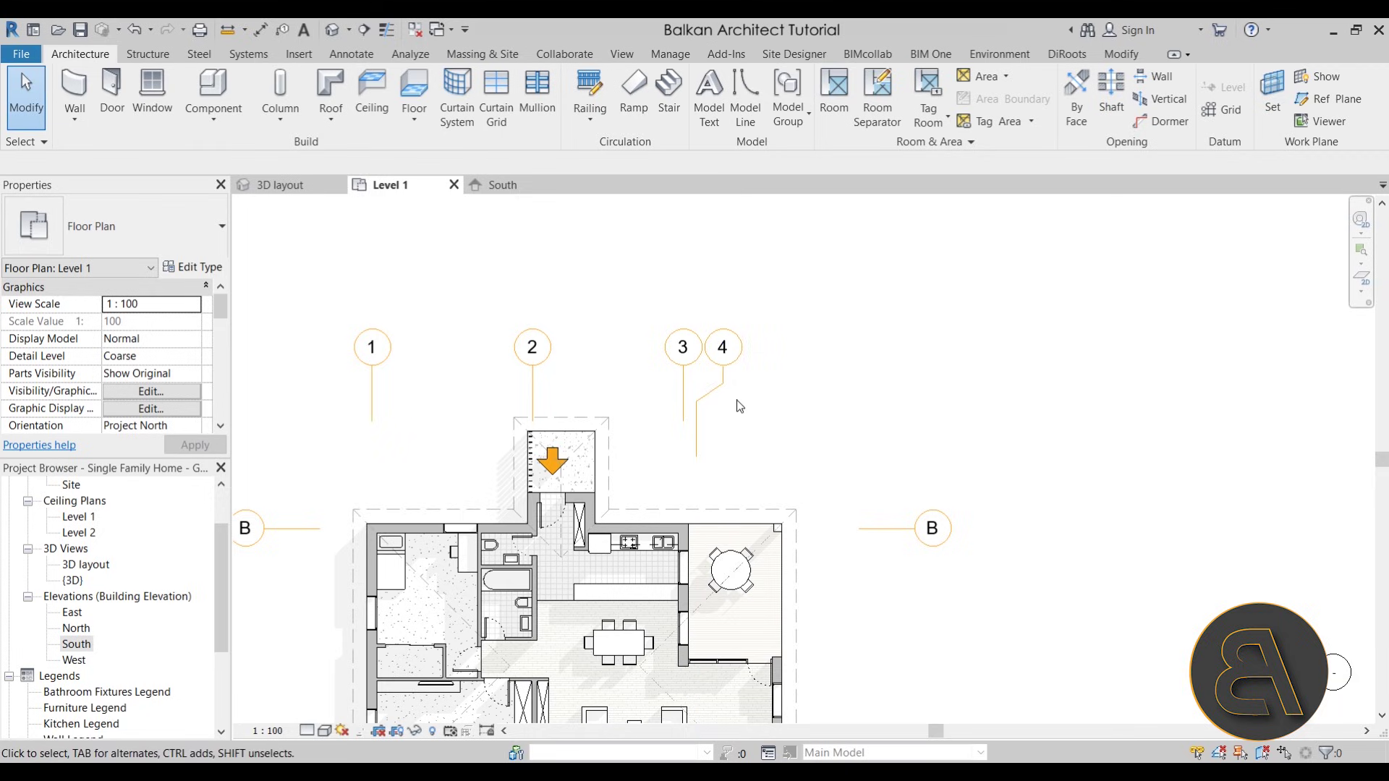
{"action": "middle_click_drag", "start_coordinate": [738, 403], "coordinate": [799, 391]}
Look at the Level 2 plan, then return to Level 1
{"action": "scroll", "coordinate": [138, 569], "scroll_direction": "up", "scroll_amount": 2}
{"action": "double_click", "coordinate": [80, 533]}
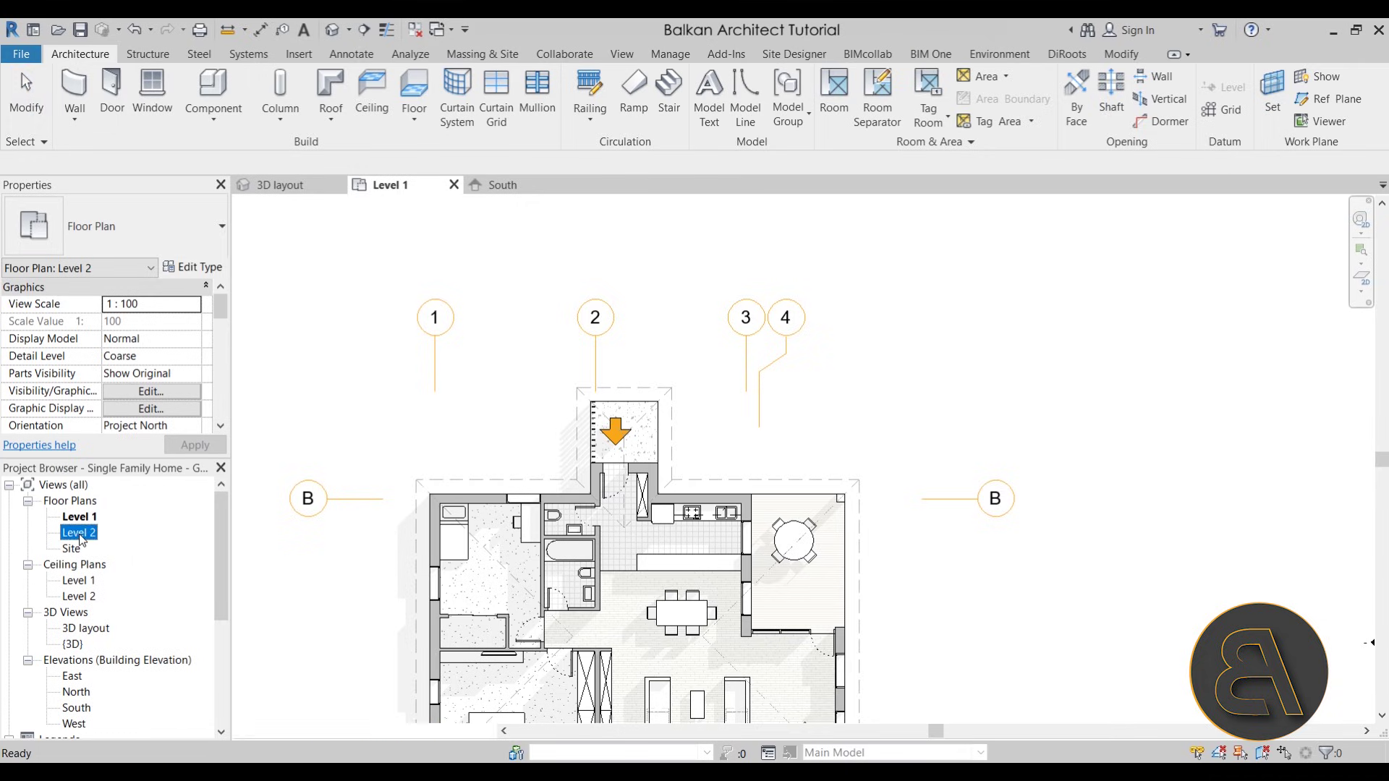
{"action": "scroll", "coordinate": [780, 334], "scroll_direction": "up", "scroll_amount": 2}
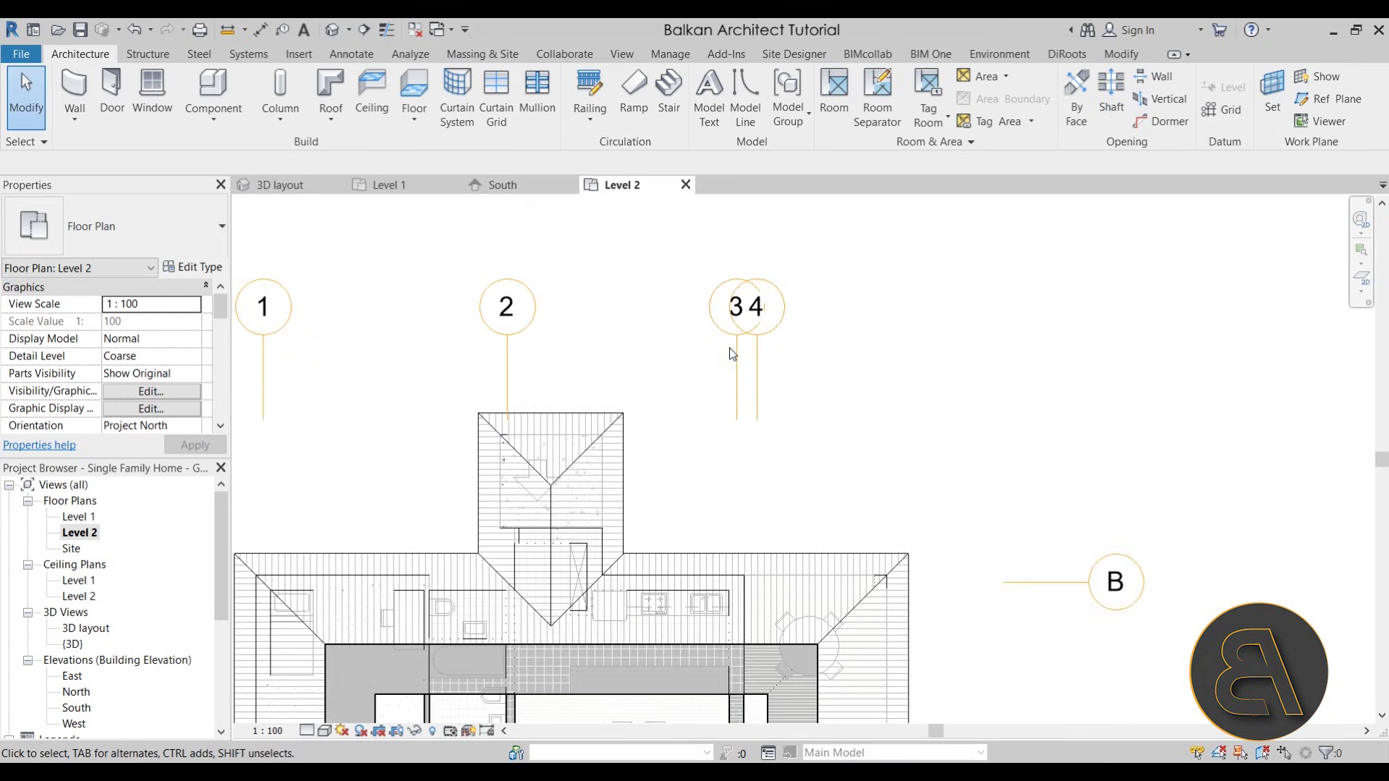
{"action": "double_click", "coordinate": [85, 518]}
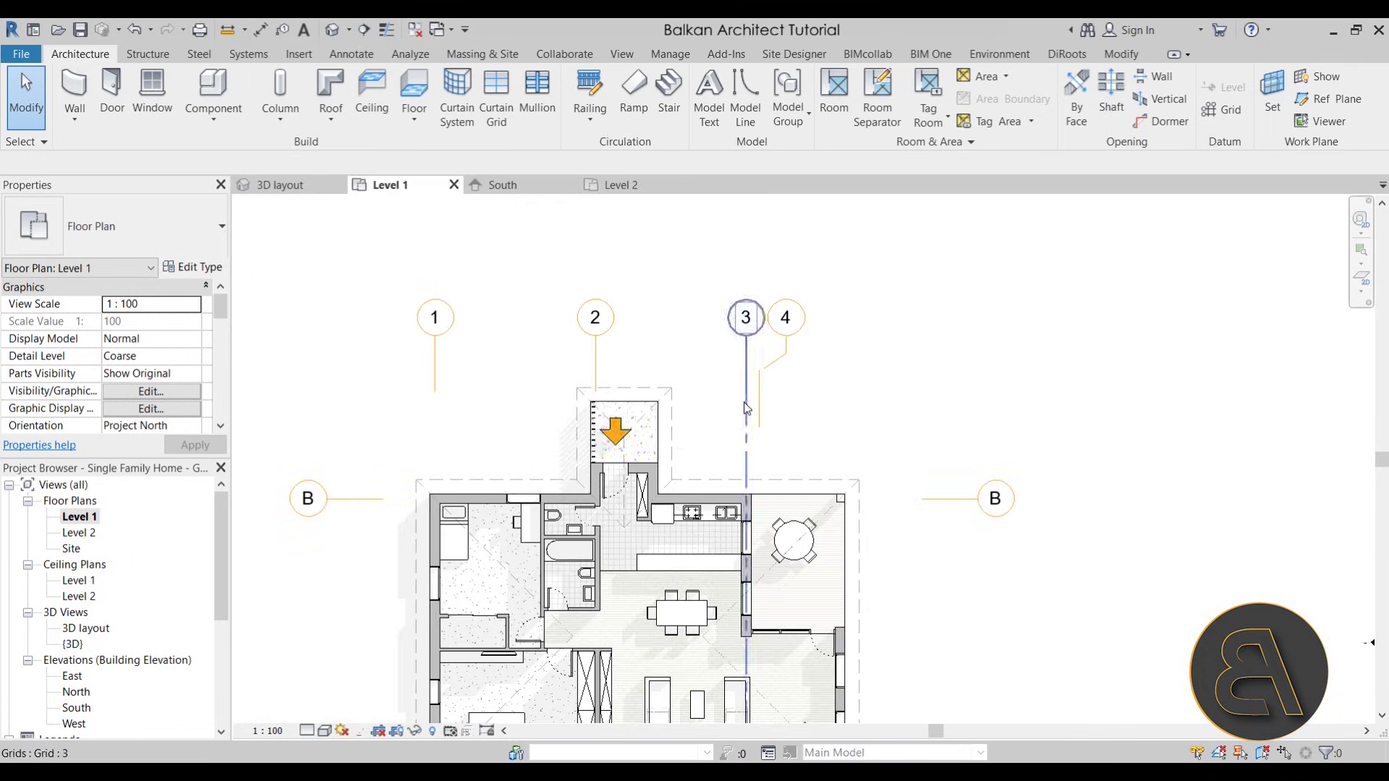
Propagate grid 4's extents to Floor Plan: Level 2 and open Level 2 to verify
{"action": "left_click", "coordinate": [759, 376]}
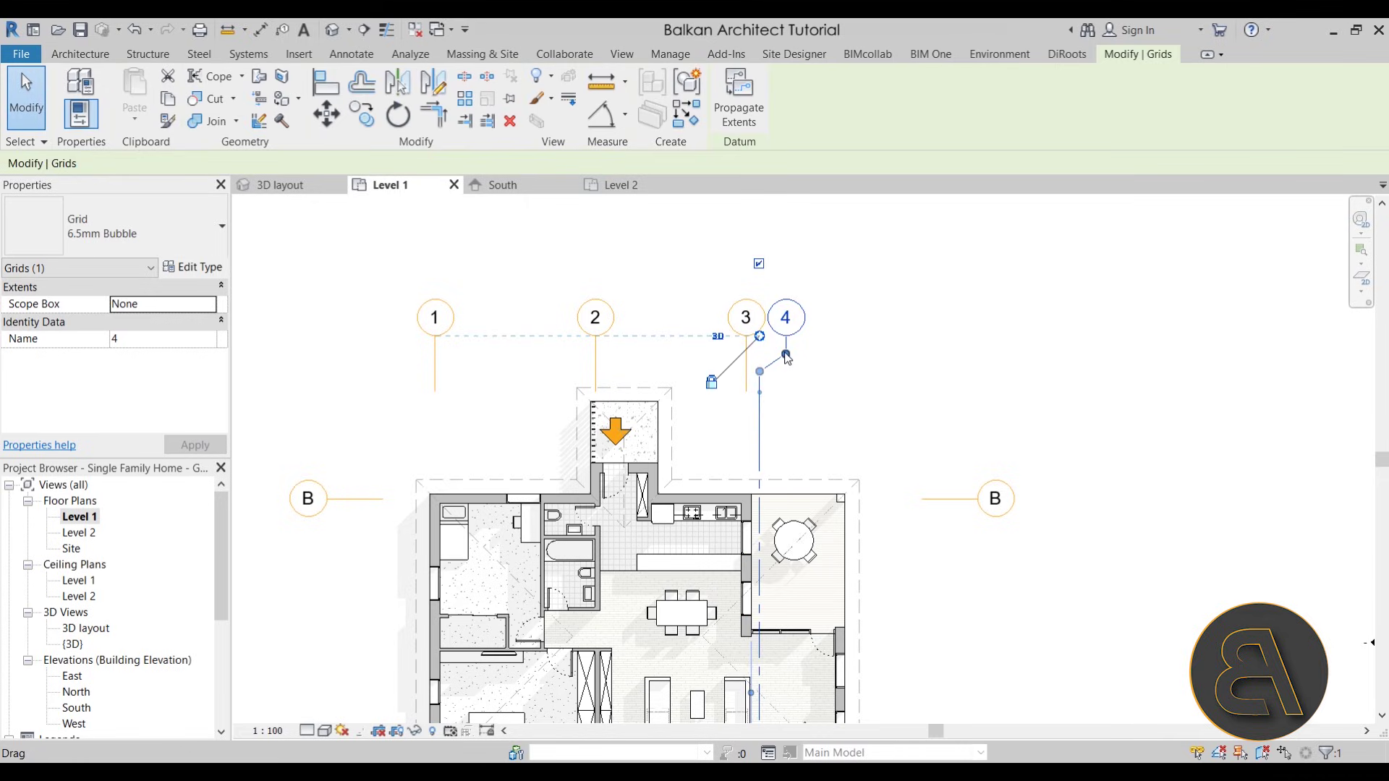
{"action": "left_click_drag", "start_coordinate": [785, 354], "coordinate": [791, 354]}
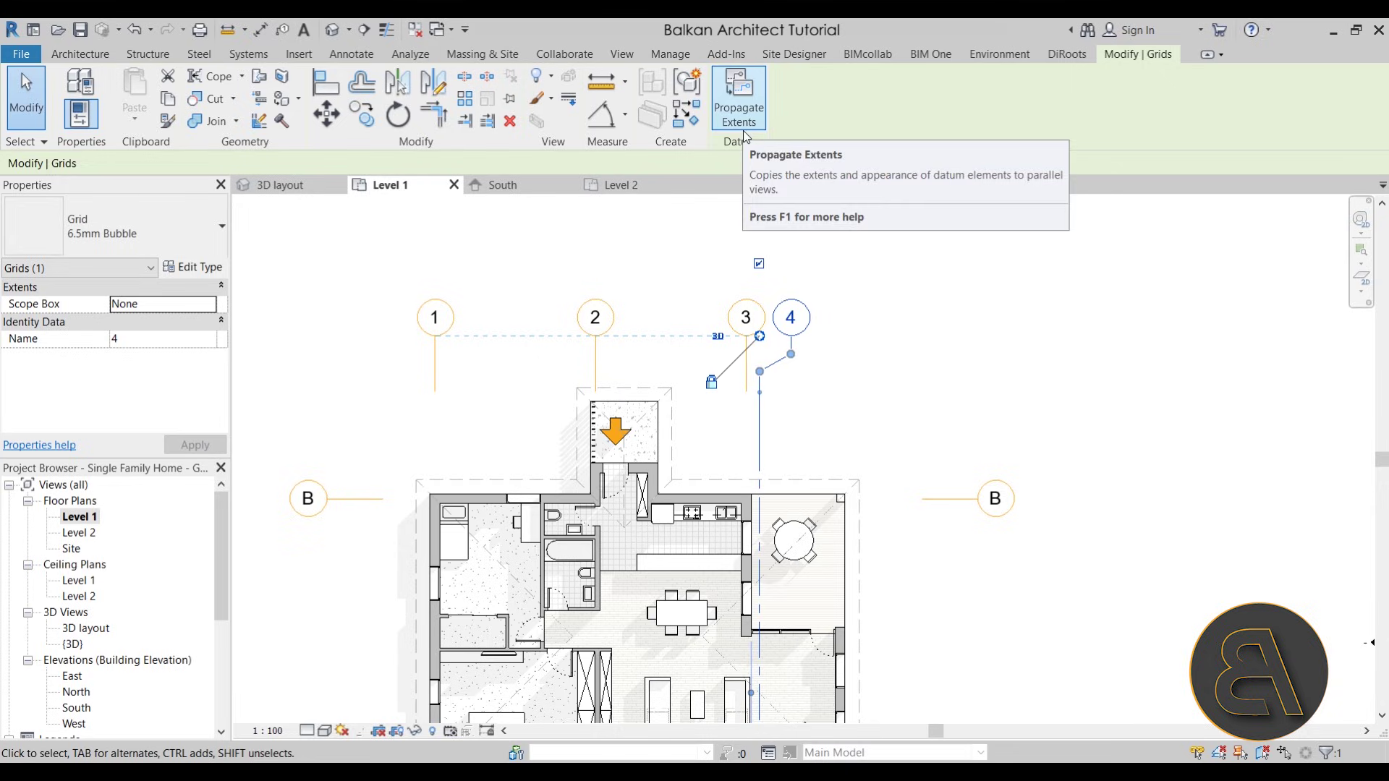
{"action": "left_click", "coordinate": [739, 98]}
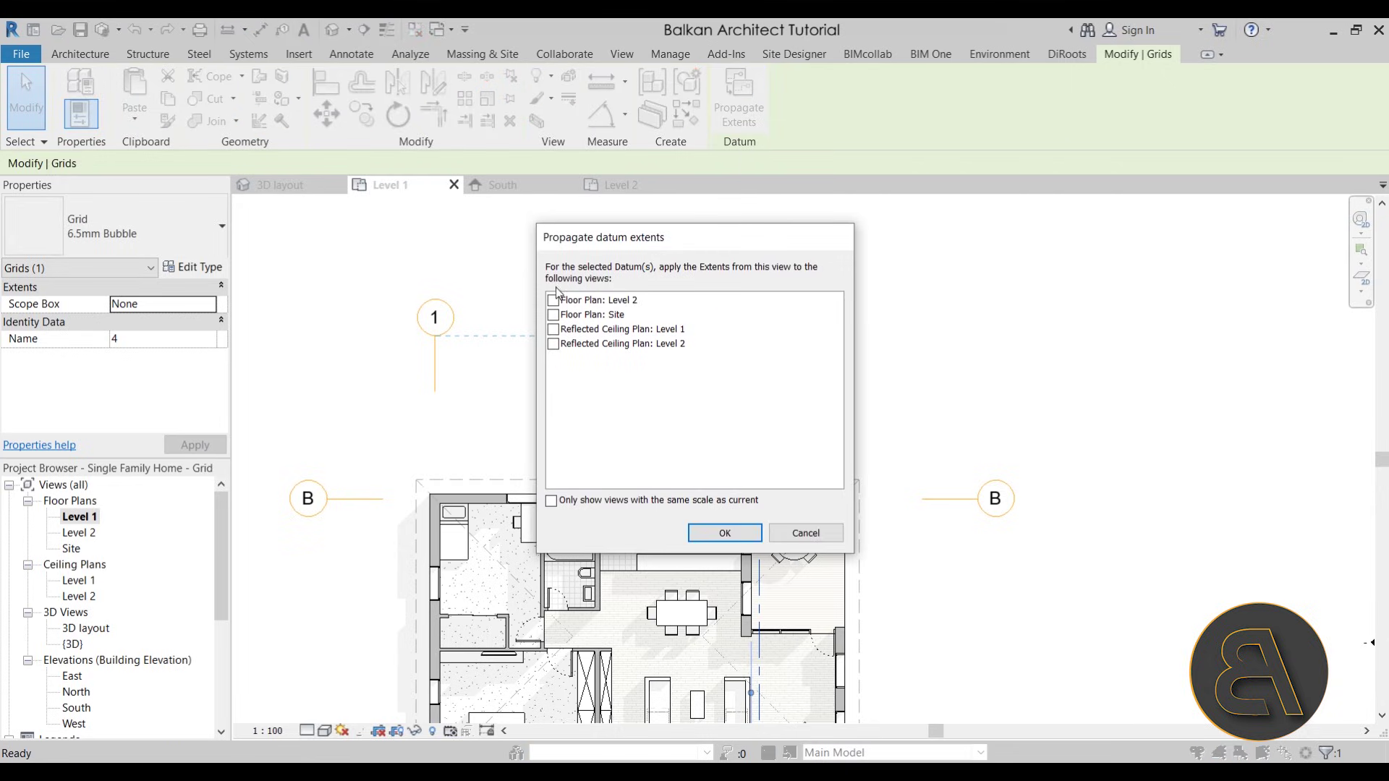
{"action": "left_click_drag", "start_coordinate": [693, 242], "coordinate": [391, 230]}
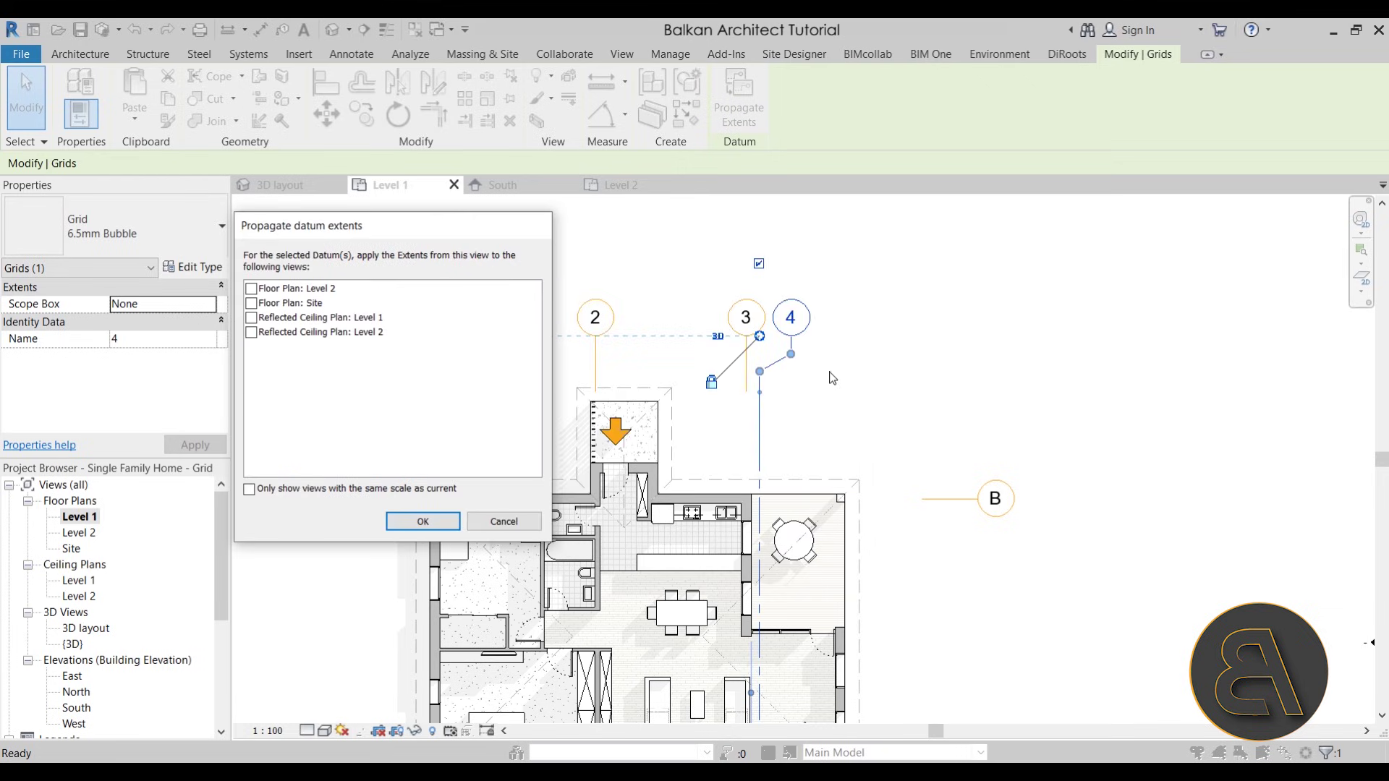
{"action": "left_click", "coordinate": [251, 289]}
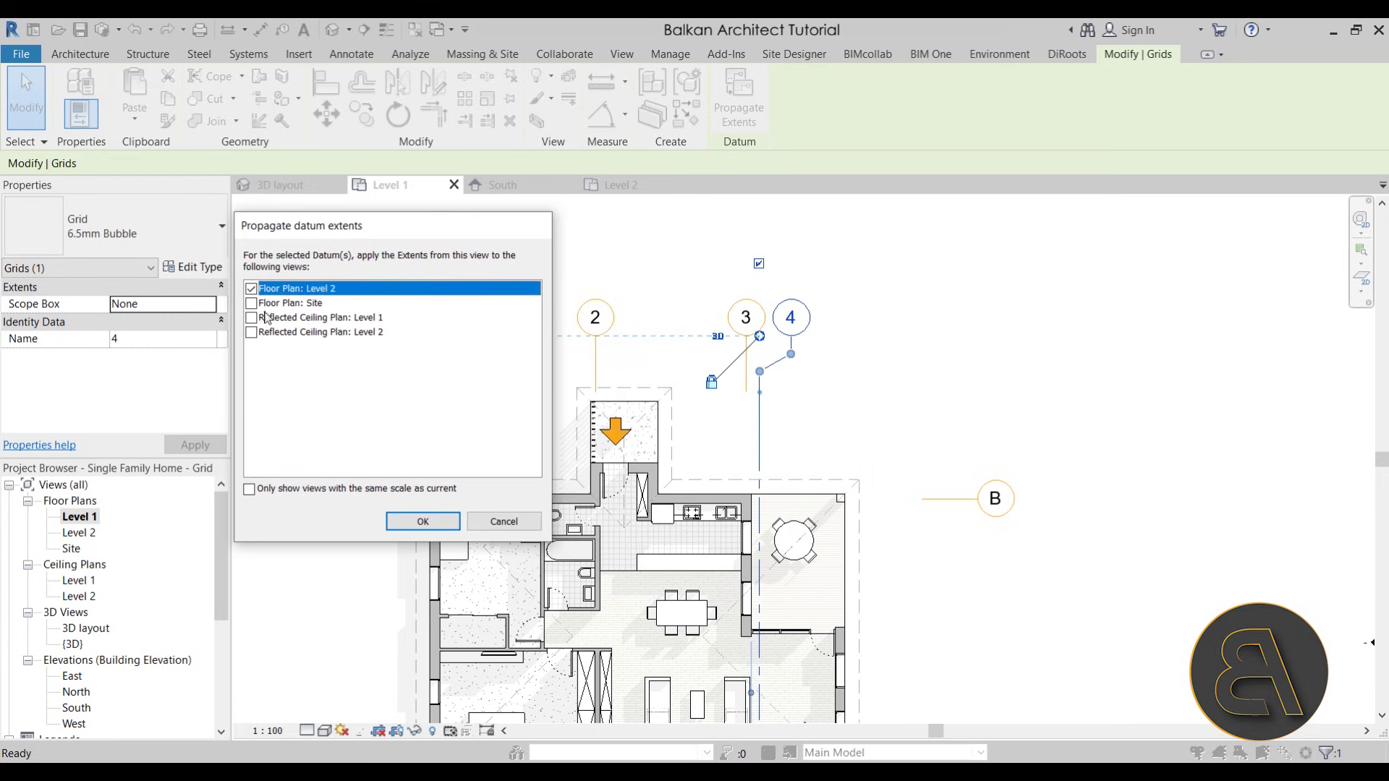
{"action": "left_click", "coordinate": [422, 522]}
{"action": "left_click", "coordinate": [958, 420]}
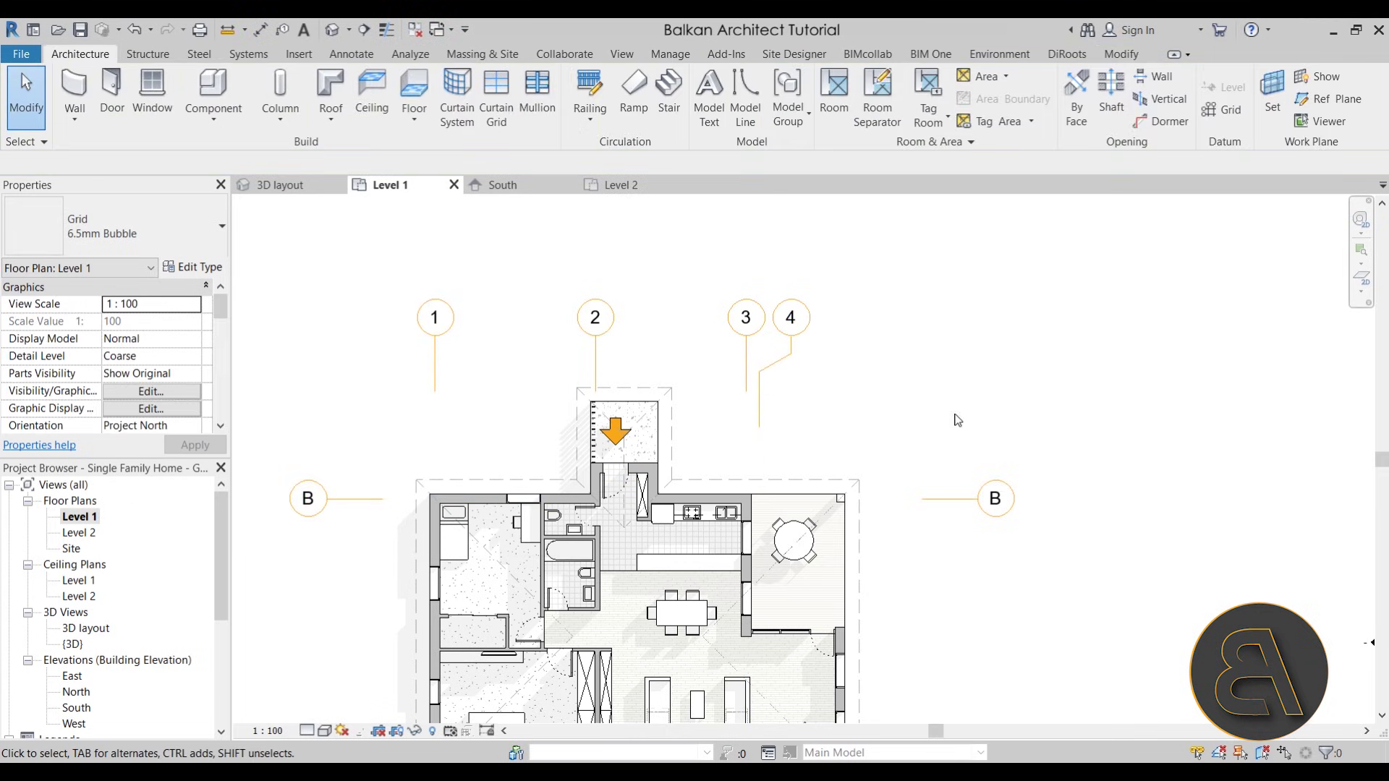
{"action": "double_click", "coordinate": [80, 534]}
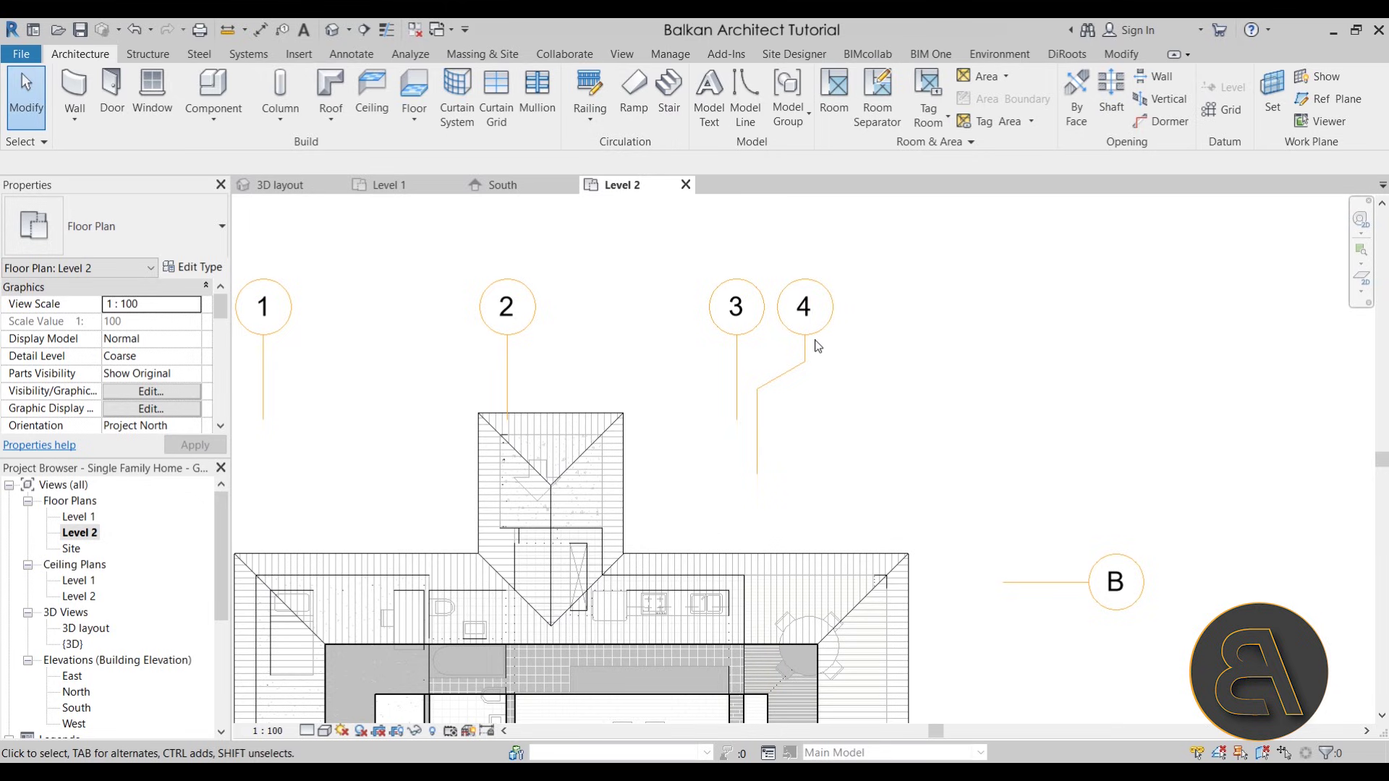
On Level 1, drag grid 4's end straight so its bubble clears grid 3's
{"action": "left_click", "coordinate": [387, 187]}
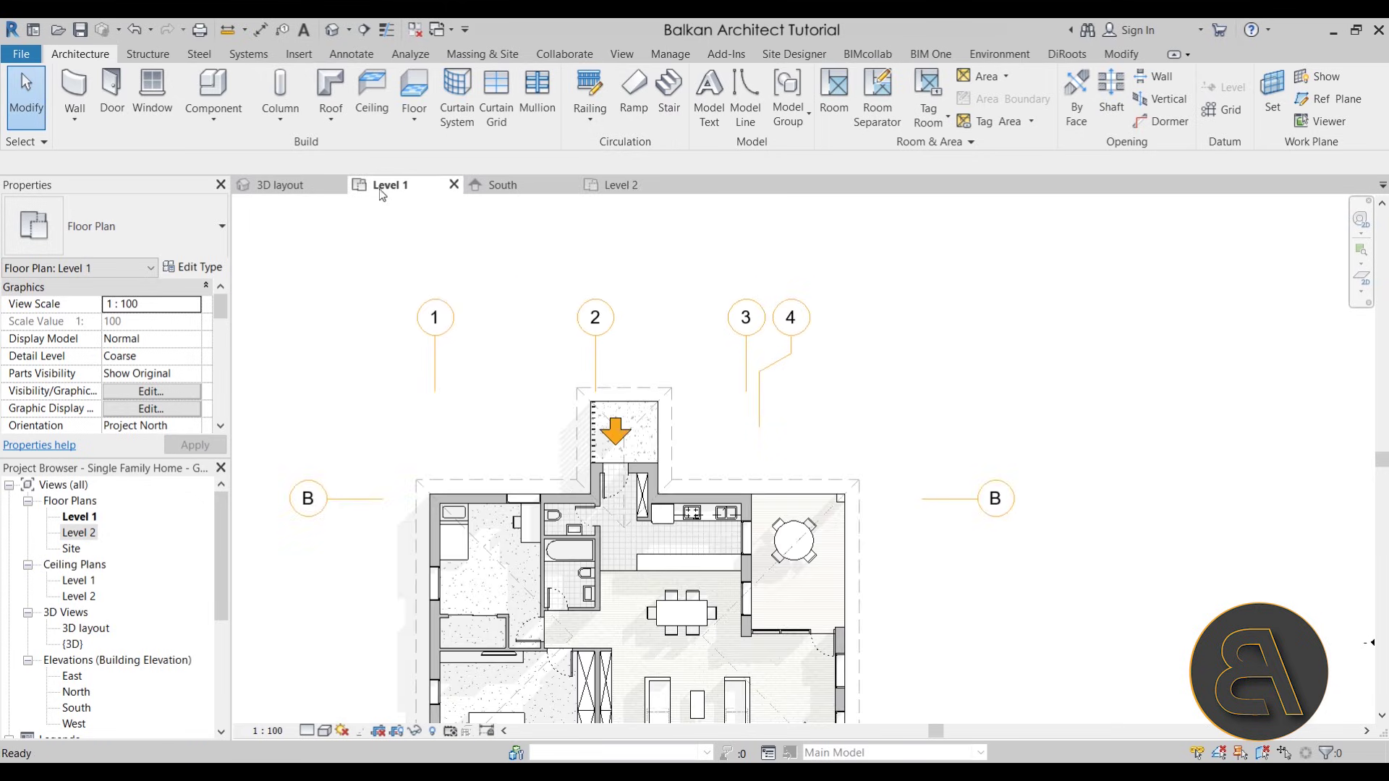
{"action": "left_click", "coordinate": [765, 382]}
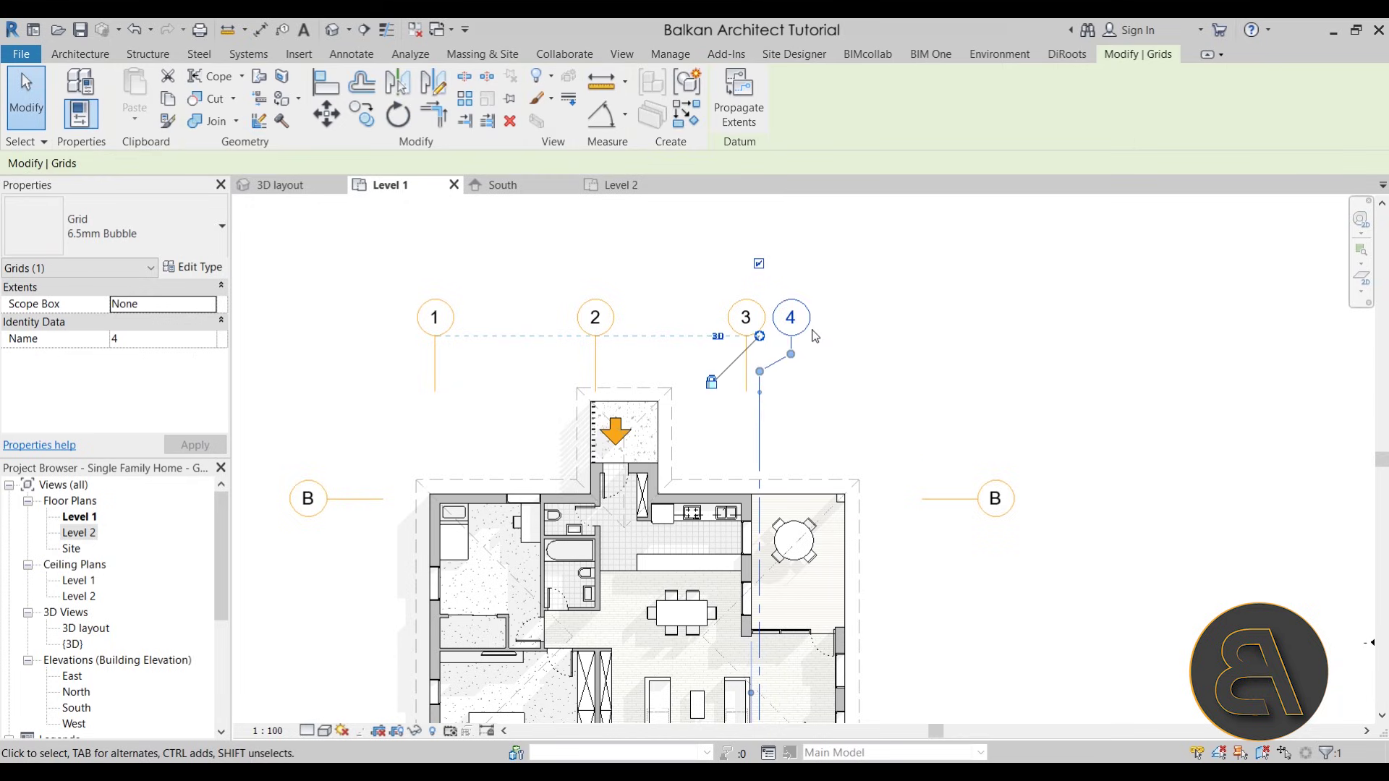
{"action": "key", "text": "Escape"}
{"action": "scroll", "coordinate": [805, 380], "scroll_direction": "down", "scroll_amount": 2}
{"action": "scroll", "coordinate": [806, 380], "scroll_direction": "down", "scroll_amount": 2}
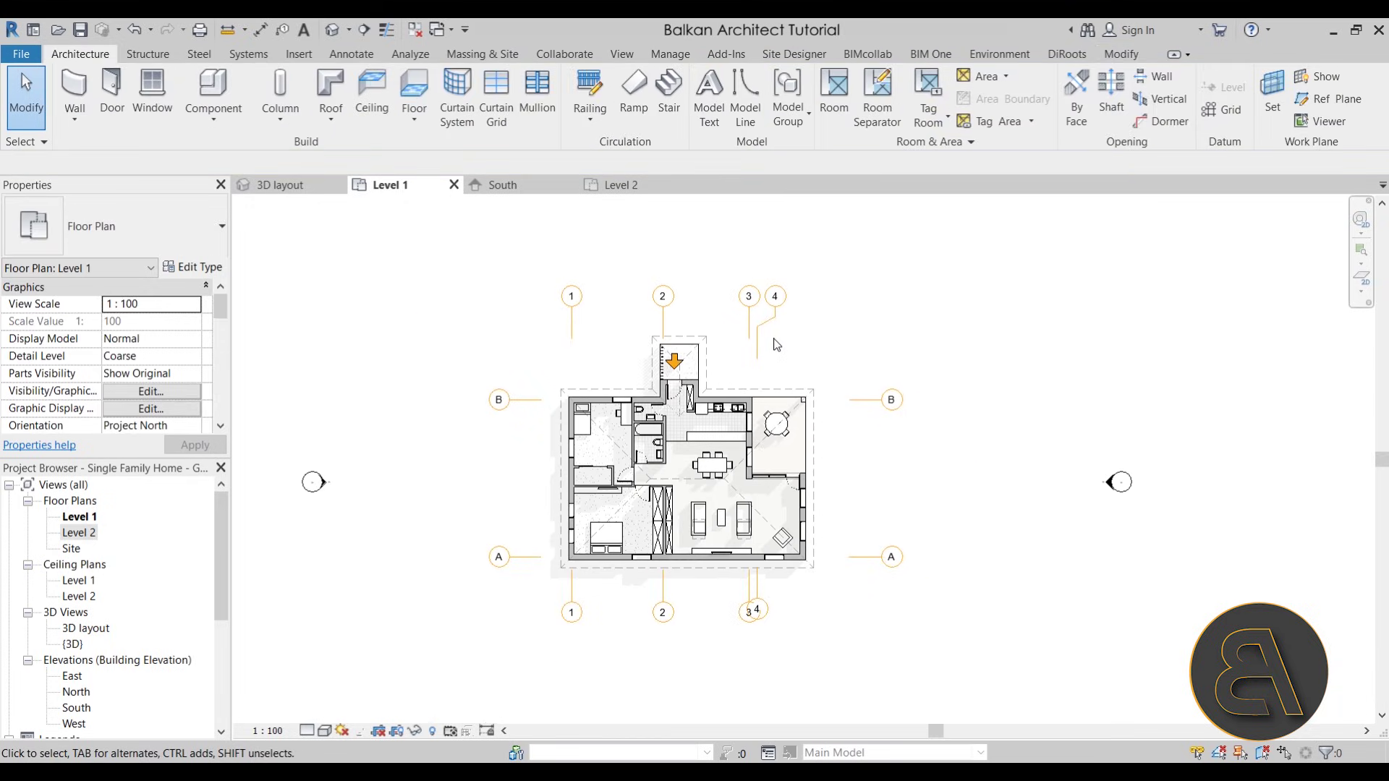
{"action": "left_click", "coordinate": [757, 345]}
{"action": "left_click_drag", "start_coordinate": [757, 345], "coordinate": [804, 317]}
{"action": "left_click", "coordinate": [869, 427]}
{"action": "left_click", "coordinate": [818, 319]}
{"action": "left_click", "coordinate": [845, 350]}
Start a new grid using the multi-segment sketch option
{"action": "left_click", "coordinate": [1223, 109]}
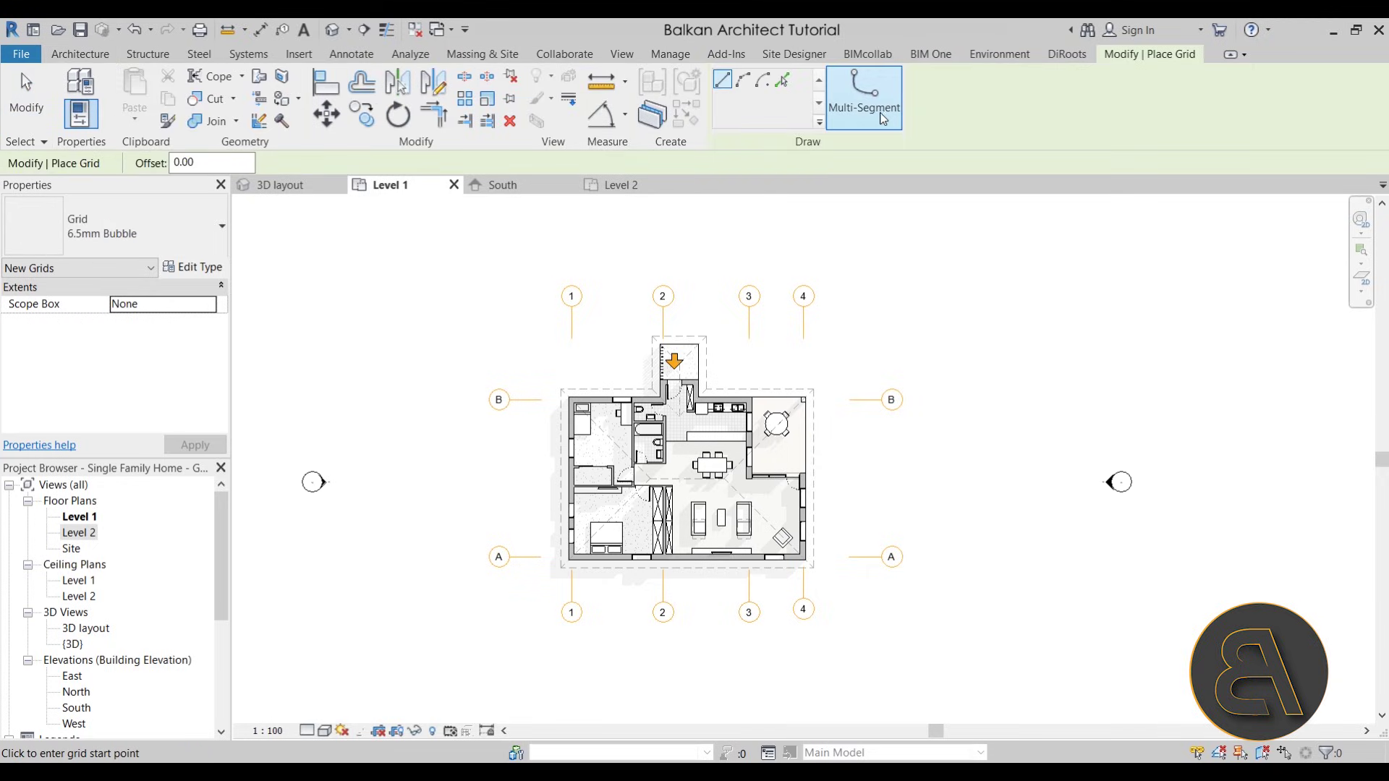
{"action": "left_click", "coordinate": [868, 90]}
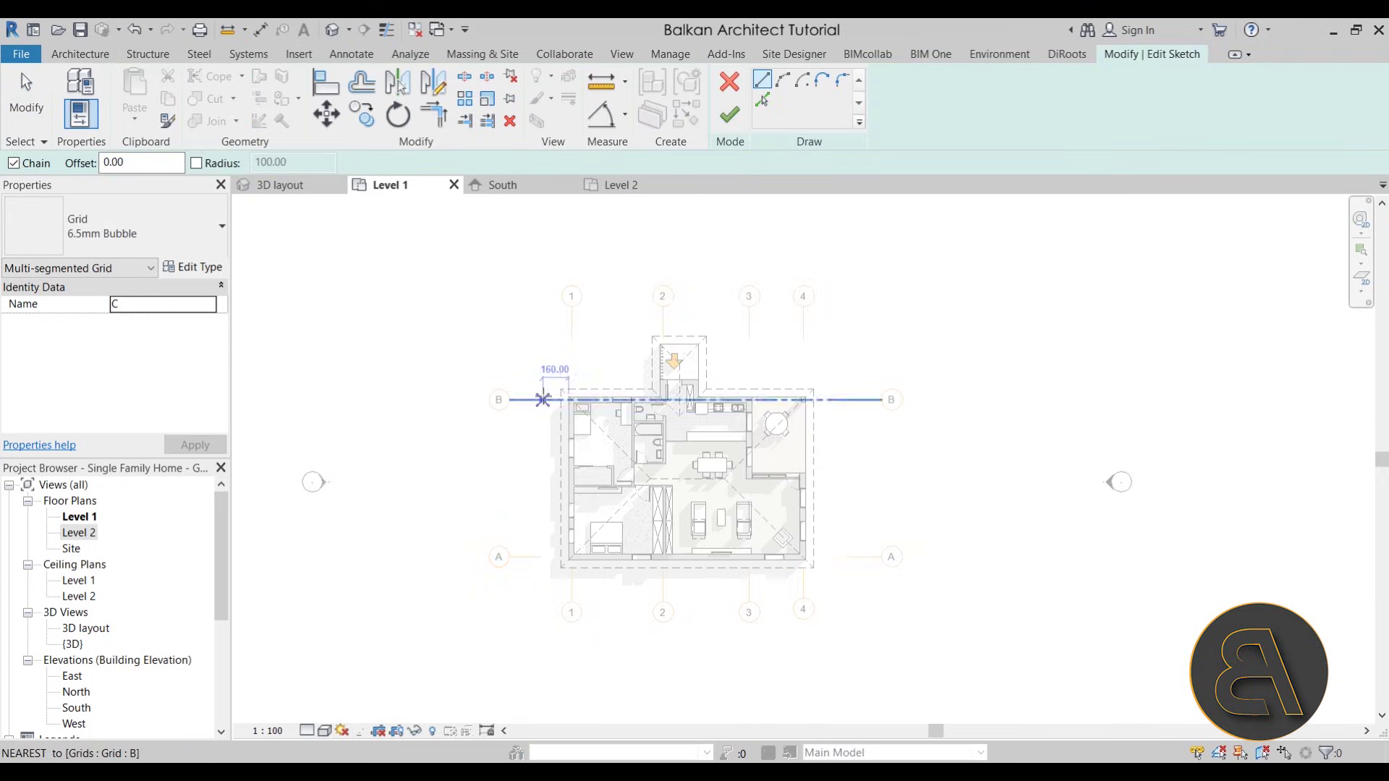
{"action": "middle_click_drag", "start_coordinate": [514, 391], "coordinate": [491, 369]}
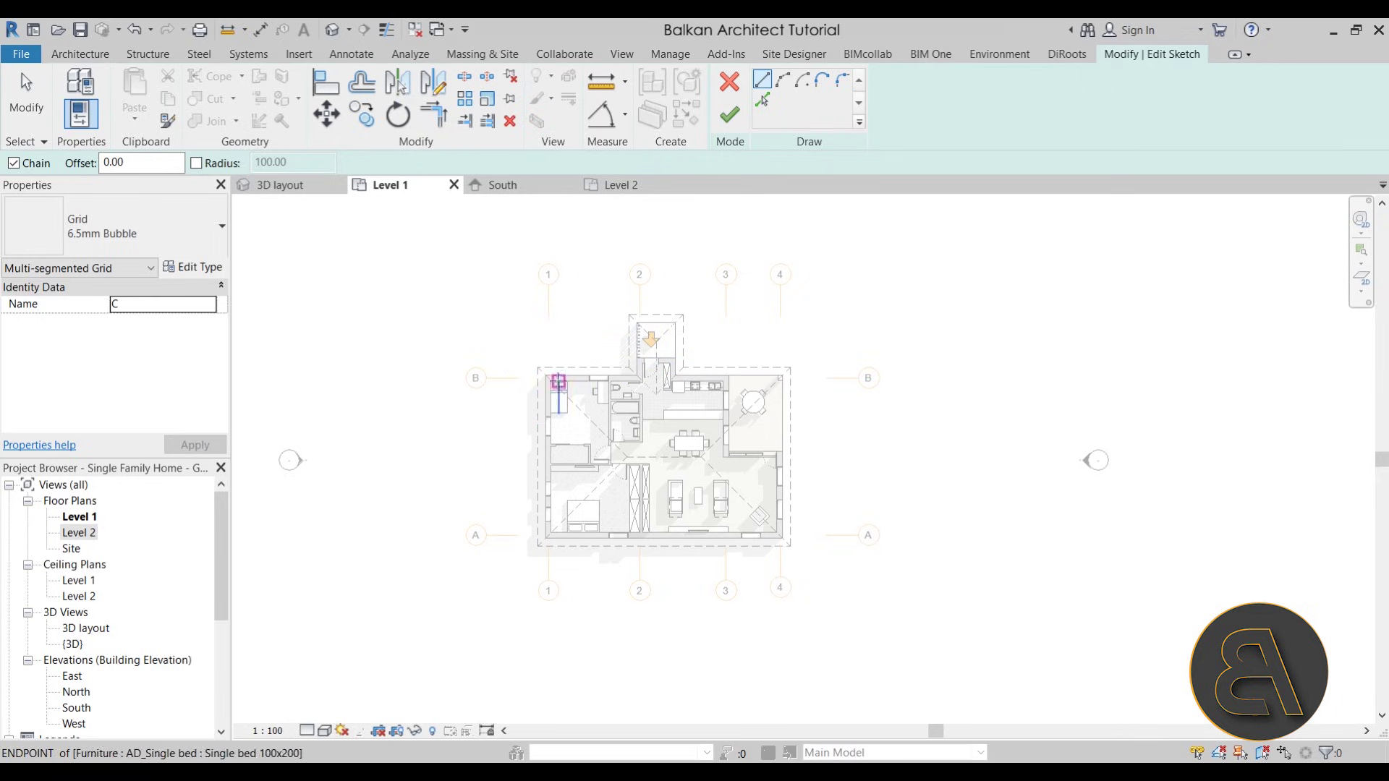
{"action": "scroll", "coordinate": [623, 418], "scroll_direction": "up", "scroll_amount": 3}
{"action": "scroll", "coordinate": [611, 437], "scroll_direction": "down", "scroll_amount": 2}
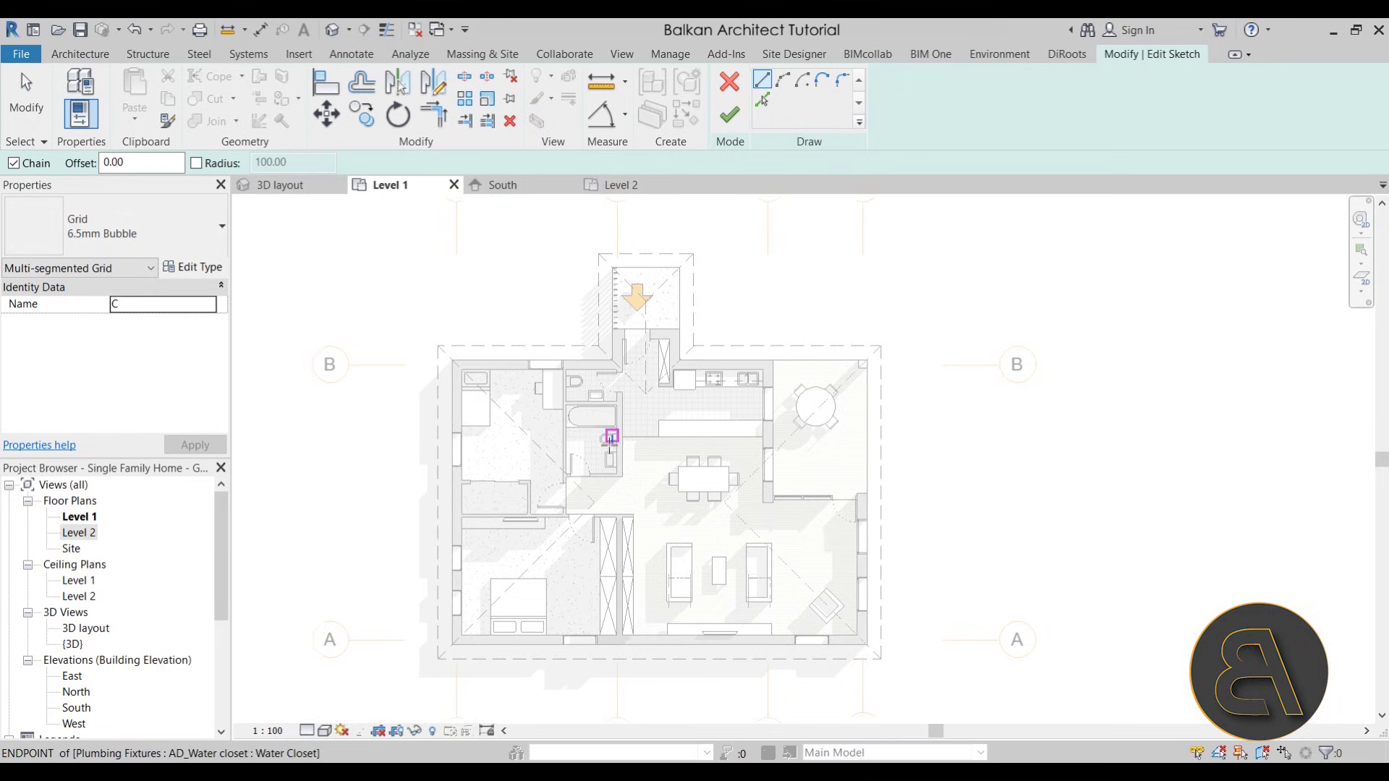
{"action": "scroll", "coordinate": [693, 376], "scroll_direction": "up", "scroll_amount": 3}
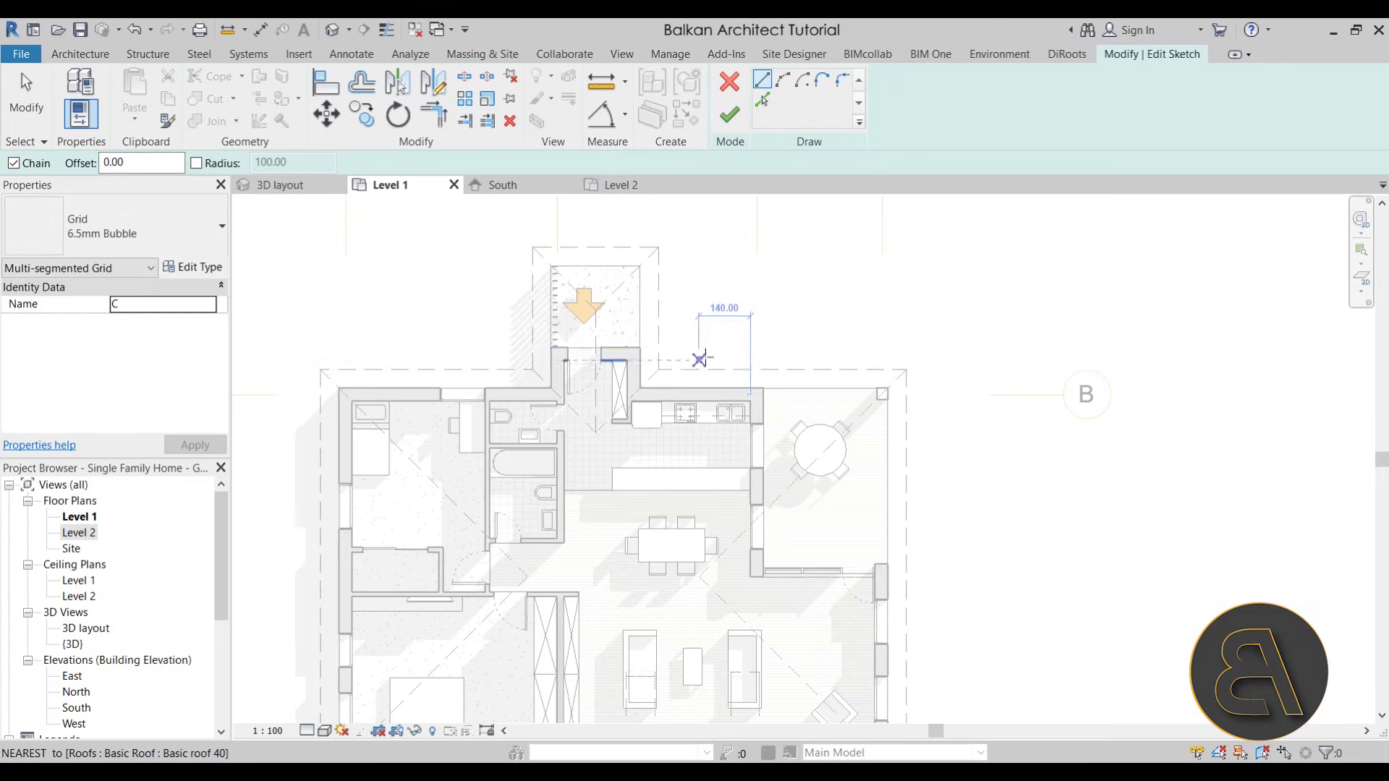
{"action": "scroll", "coordinate": [713, 360], "scroll_direction": "up", "scroll_amount": 3}
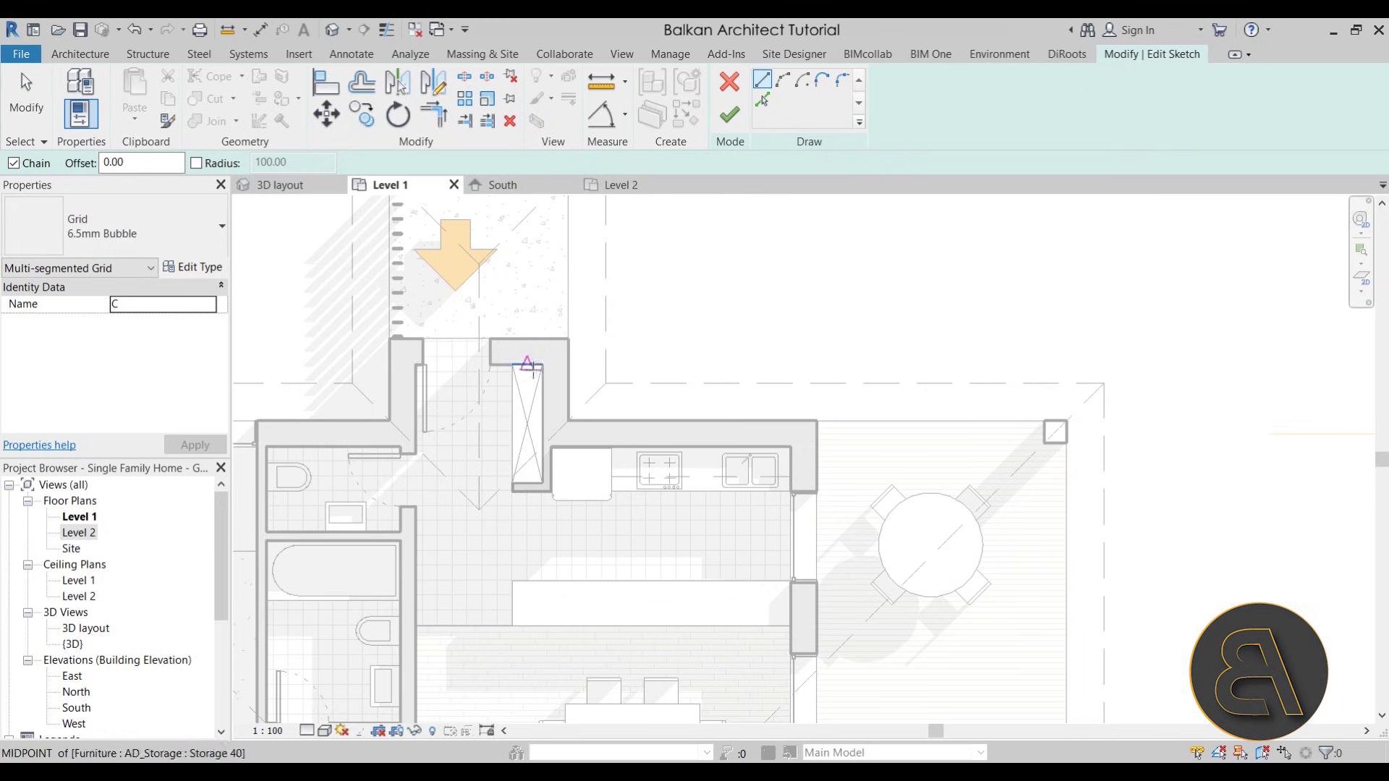
Sketch grid C's top horizontal line and its vertical leg along the walls
{"action": "left_click", "coordinate": [556, 352]}
{"action": "left_click", "coordinate": [403, 352]}
{"action": "scroll", "coordinate": [408, 517], "scroll_direction": "down", "scroll_amount": 3}
{"action": "mouse_move", "coordinate": [407, 517]}
{"action": "middle_mouse_down"}
{"action": "mouse_move", "coordinate": [443, 479]}
{"action": "mouse_move", "coordinate": [443, 344]}
{"action": "middle_mouse_up"}
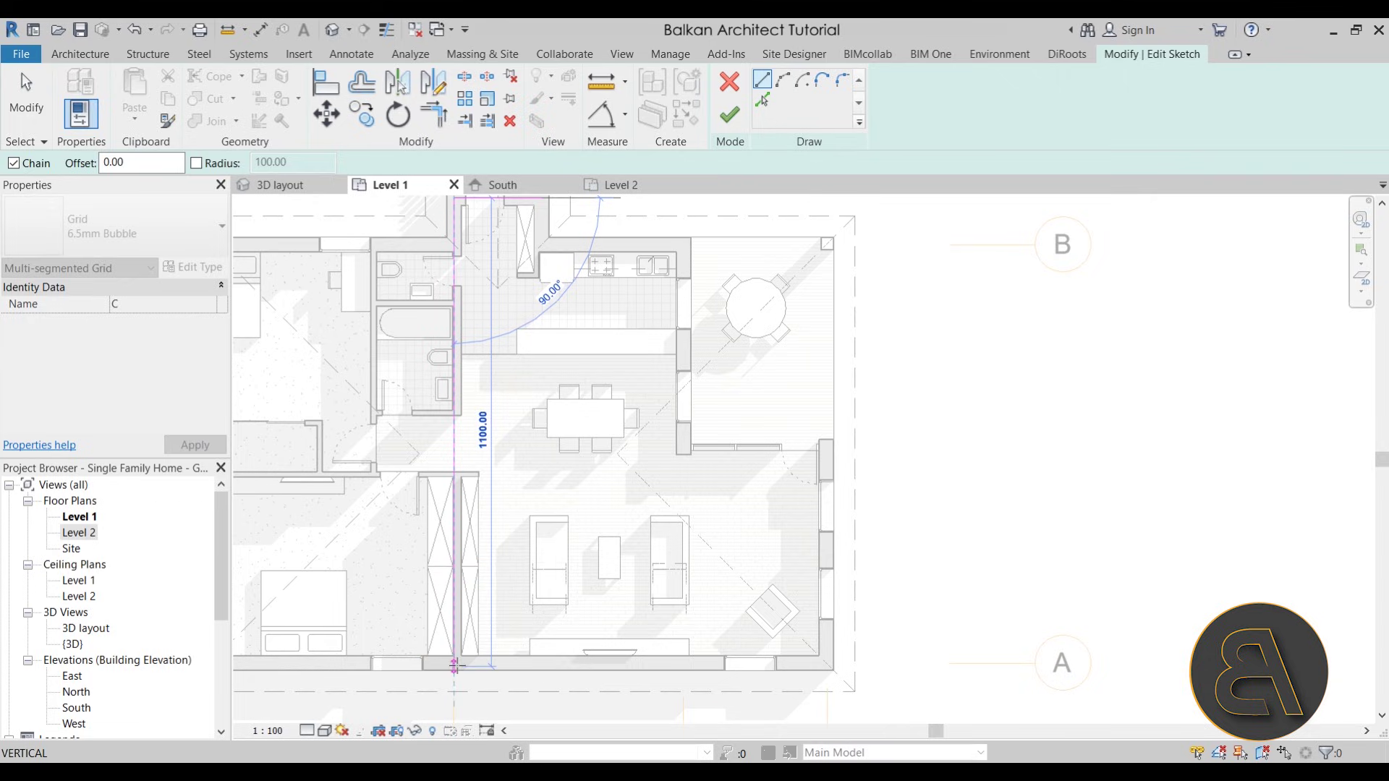
{"action": "left_click", "coordinate": [454, 662]}
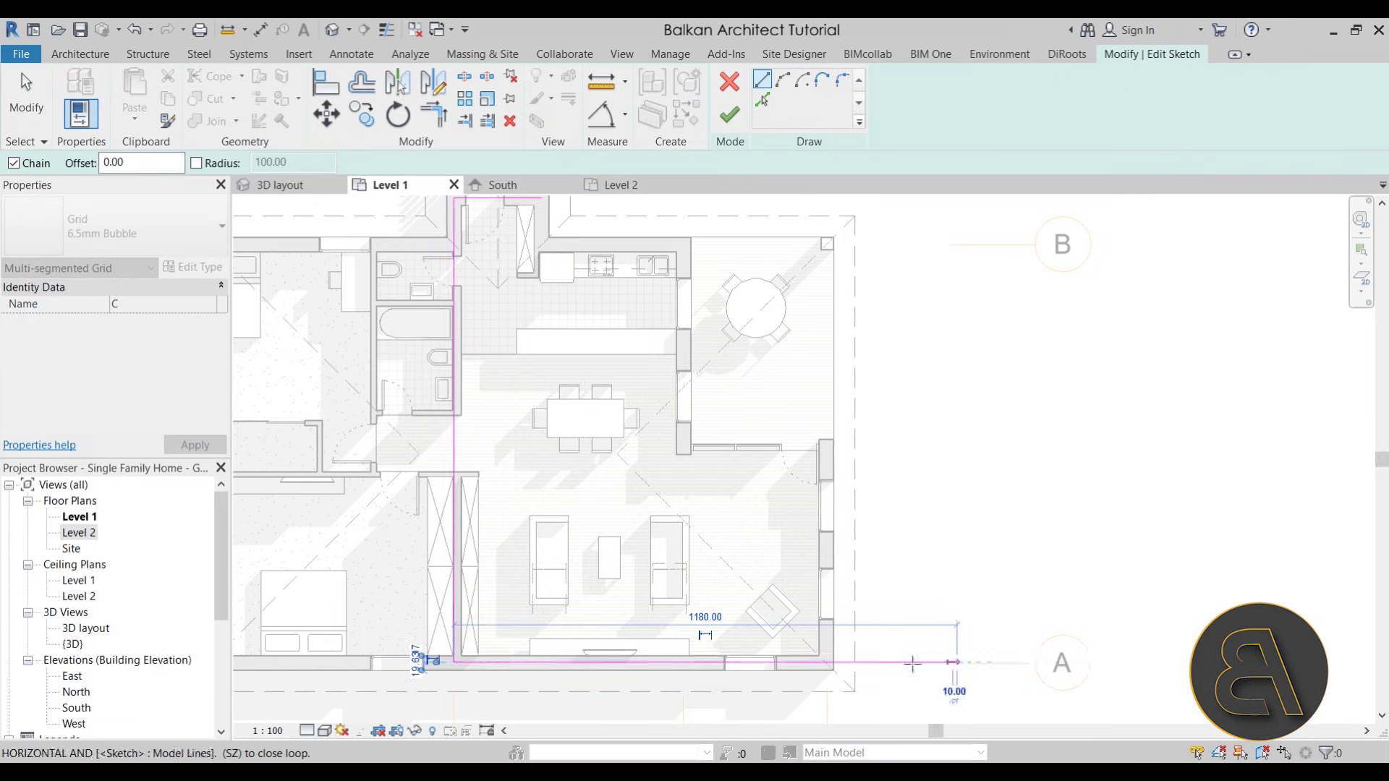
{"action": "left_click", "coordinate": [950, 662]}
{"action": "scroll", "coordinate": [724, 590], "scroll_direction": "down", "scroll_amount": 2}
{"action": "key", "text": "Escape"}
{"action": "key", "text": "Escape"}
{"action": "scroll", "coordinate": [588, 368], "scroll_direction": "up", "scroll_amount": 5}
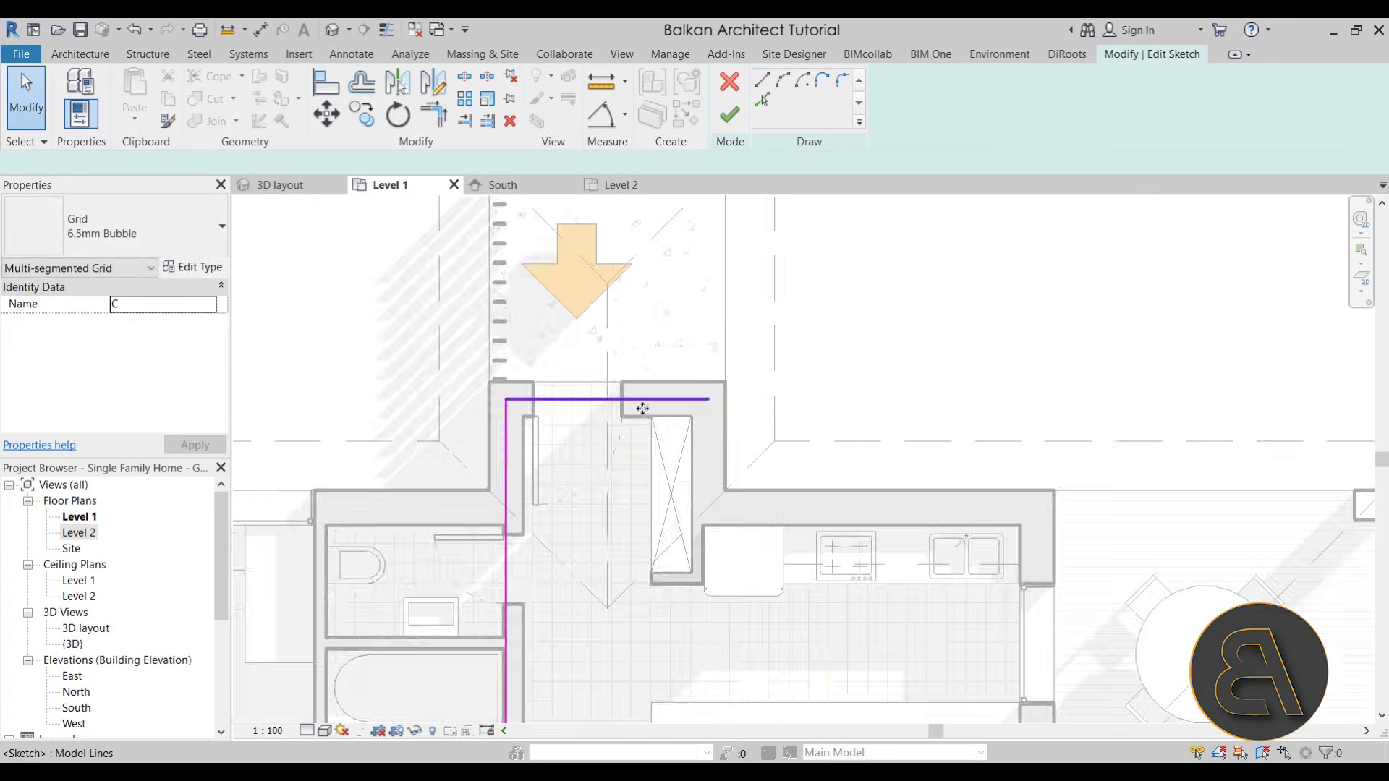
Extend the top line to 430, adjust the vertical line, and finish the sketch
{"action": "left_click", "coordinate": [695, 400]}
{"action": "left_click_drag", "start_coordinate": [707, 403], "coordinate": [930, 400]}
{"action": "scroll", "coordinate": [550, 463], "scroll_direction": "down", "scroll_amount": 2}
{"action": "left_click", "coordinate": [518, 564]}
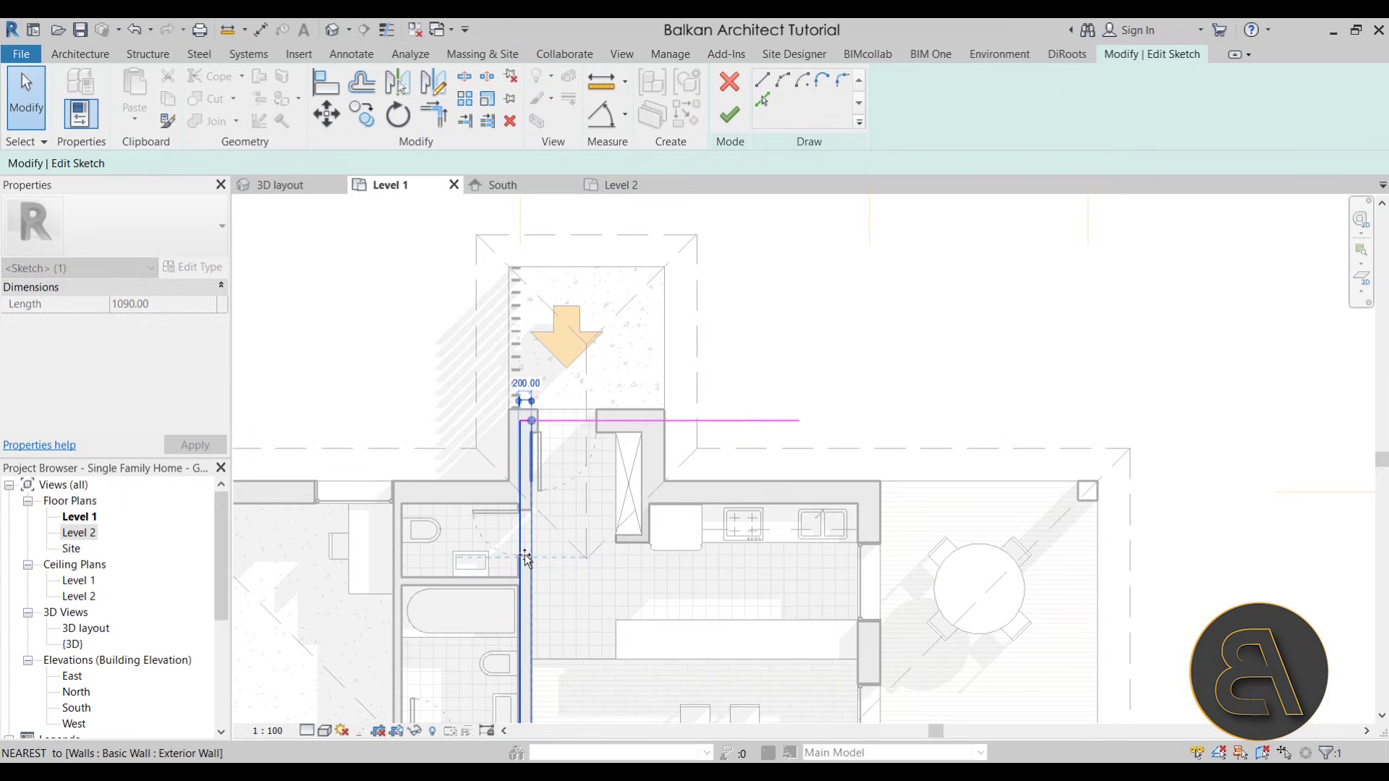
{"action": "scroll", "coordinate": [521, 599], "scroll_direction": "up", "scroll_amount": 4}
{"action": "scroll", "coordinate": [521, 599], "scroll_direction": "down", "scroll_amount": 5}
{"action": "scroll", "coordinate": [571, 521], "scroll_direction": "up", "scroll_amount": 3}
{"action": "scroll", "coordinate": [571, 521], "scroll_direction": "down", "scroll_amount": 4}
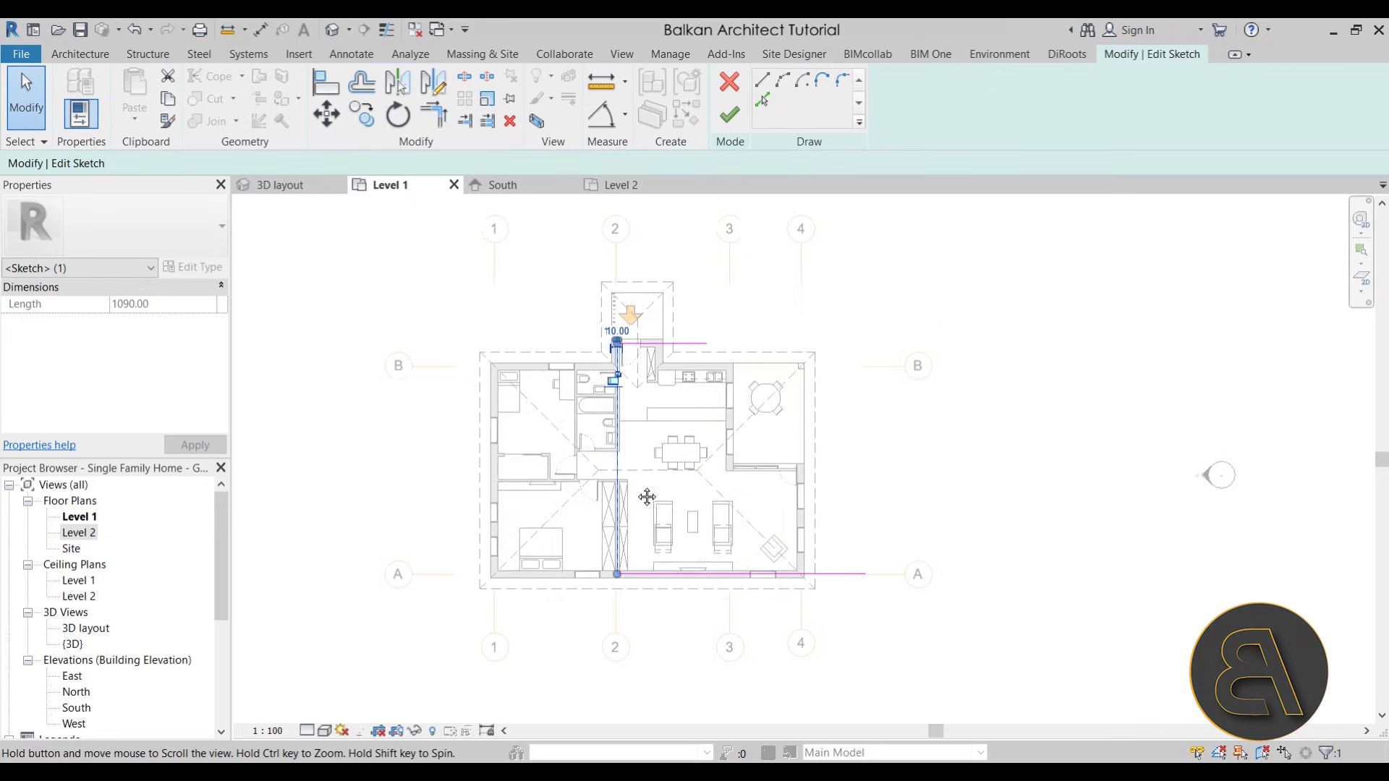
{"action": "left_click", "coordinate": [730, 114]}
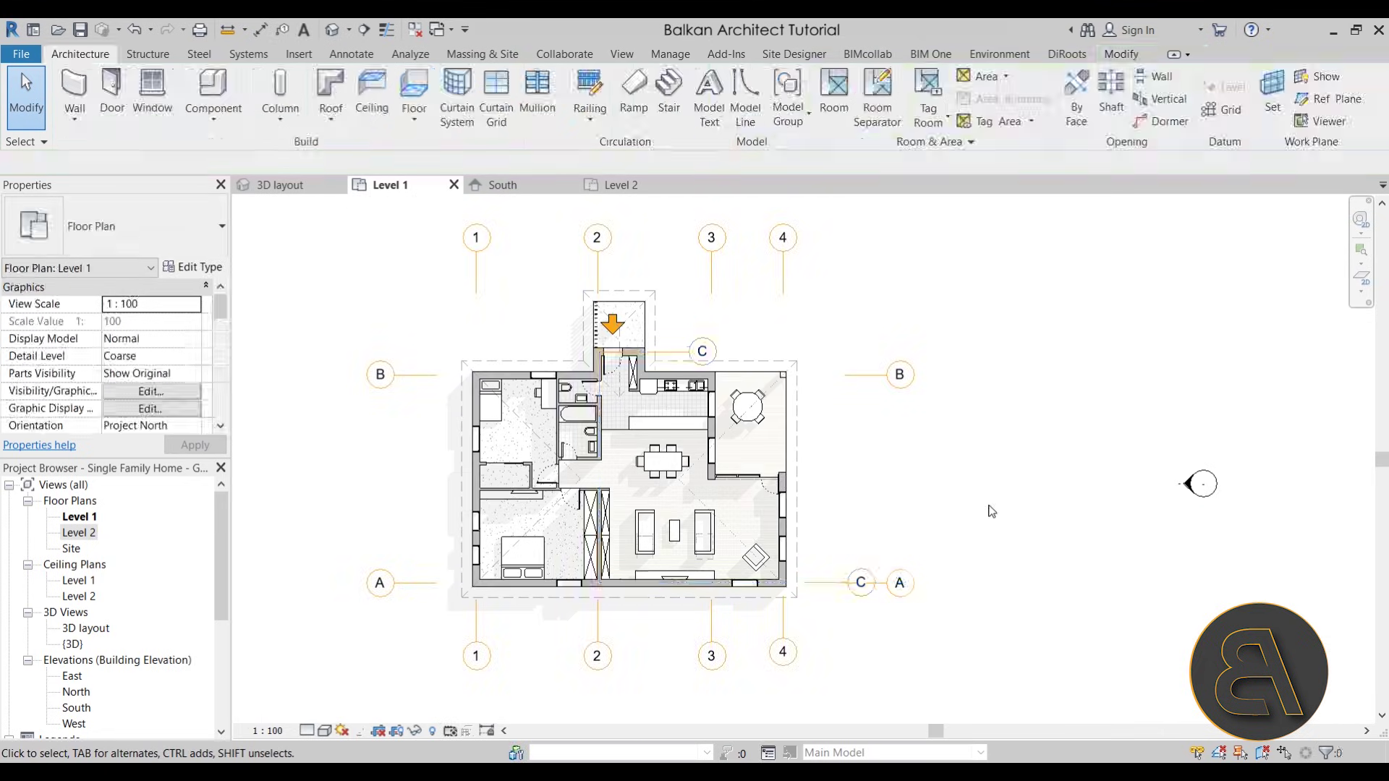
Move grid C up and right, clear of the house and east of grid B
{"action": "left_click", "coordinate": [847, 579]}
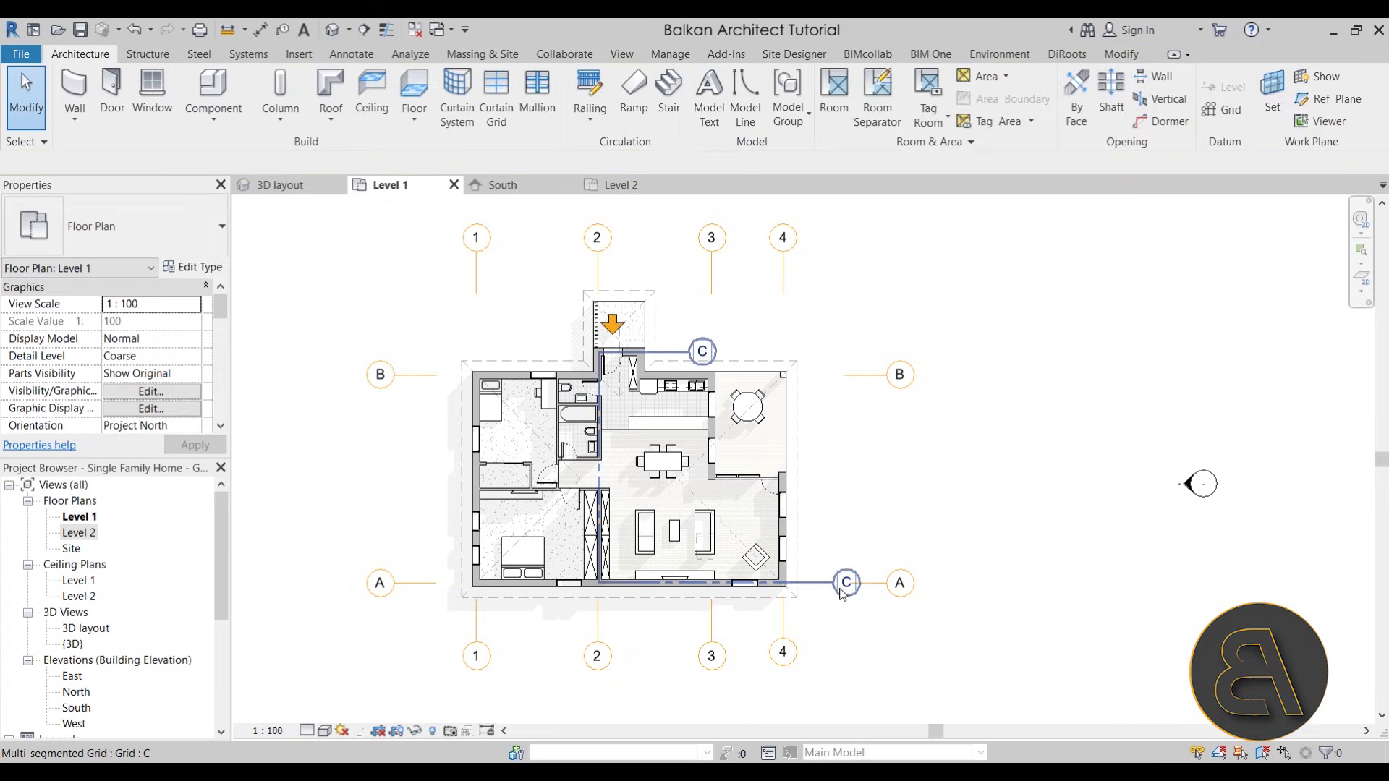
{"action": "left_click", "coordinate": [843, 581]}
{"action": "left_click_drag", "start_coordinate": [809, 590], "coordinate": [1036, 467]}
{"action": "left_click", "coordinate": [1026, 484]}
{"action": "left_click_drag", "start_coordinate": [920, 428], "coordinate": [913, 477]}
{"action": "left_click", "coordinate": [913, 477]}
{"action": "middle_click_drag", "start_coordinate": [899, 475], "coordinate": [827, 494]}
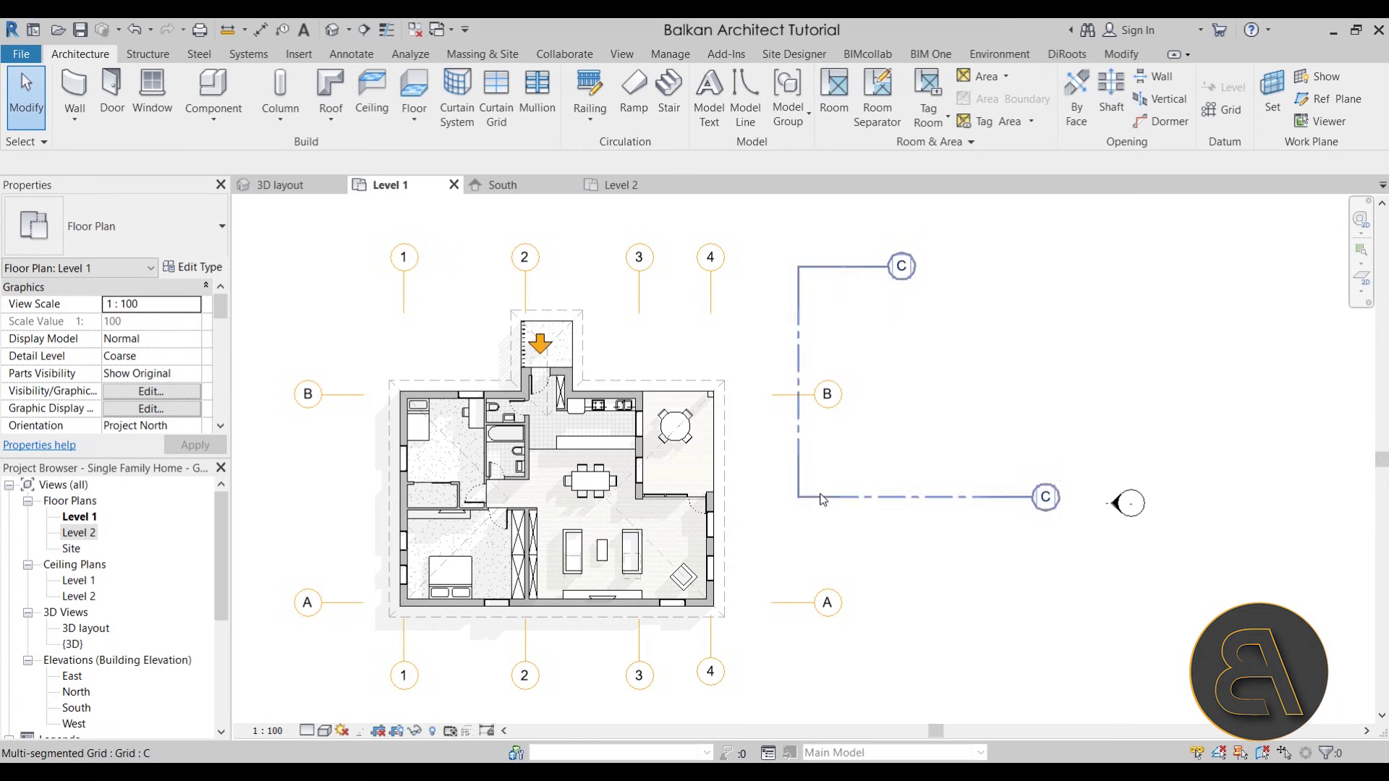
In grid C's sketch, replace the bottom line with a line to 690 and a slanted leg to 630
{"action": "left_click", "coordinate": [820, 492]}
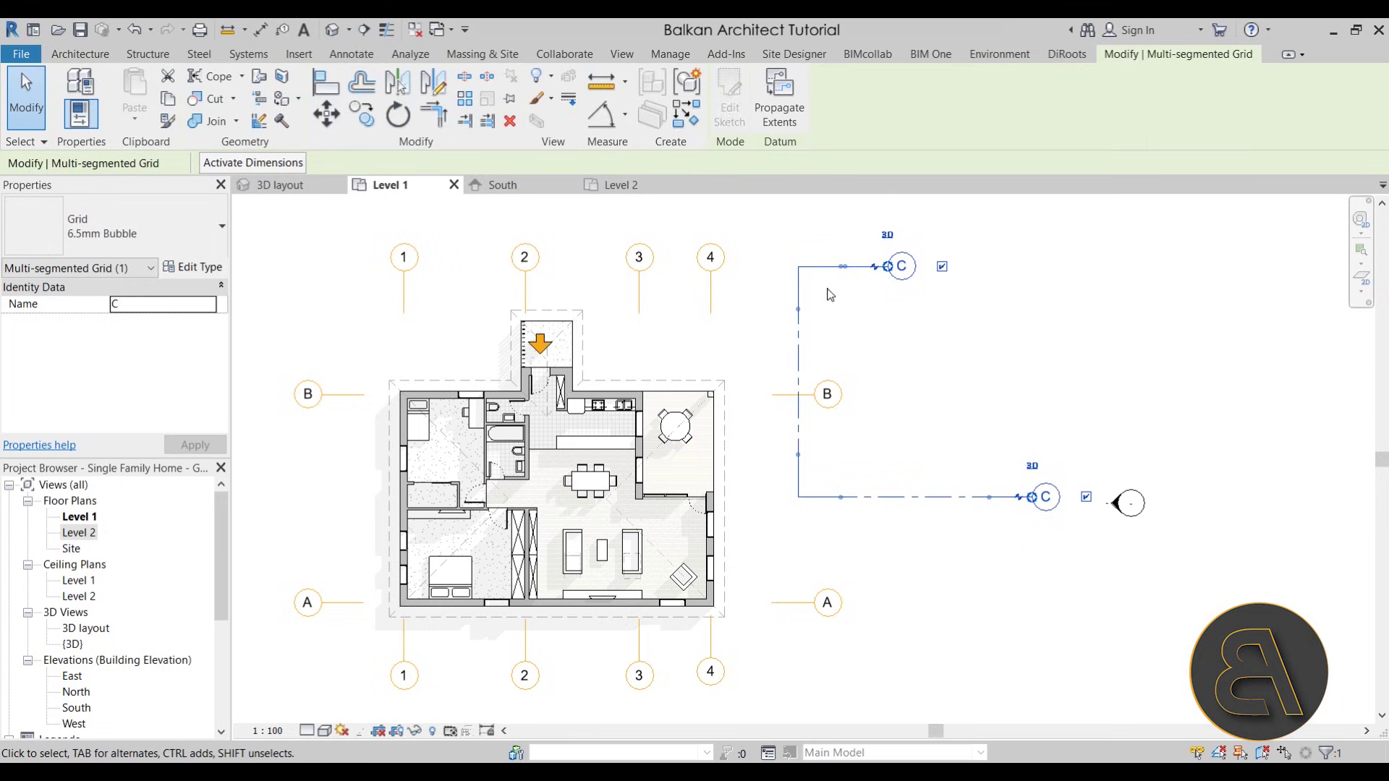
{"action": "left_click", "coordinate": [730, 102]}
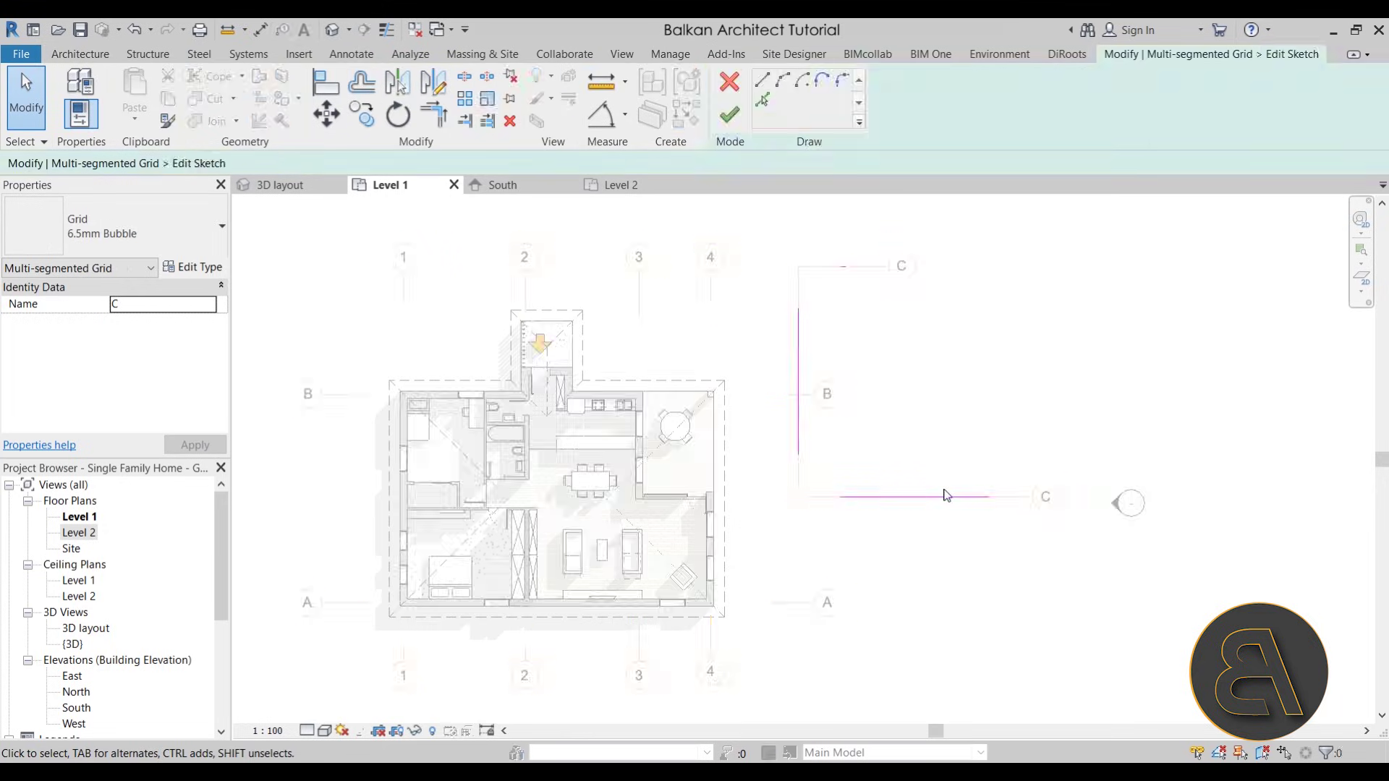
{"action": "left_click", "coordinate": [945, 498]}
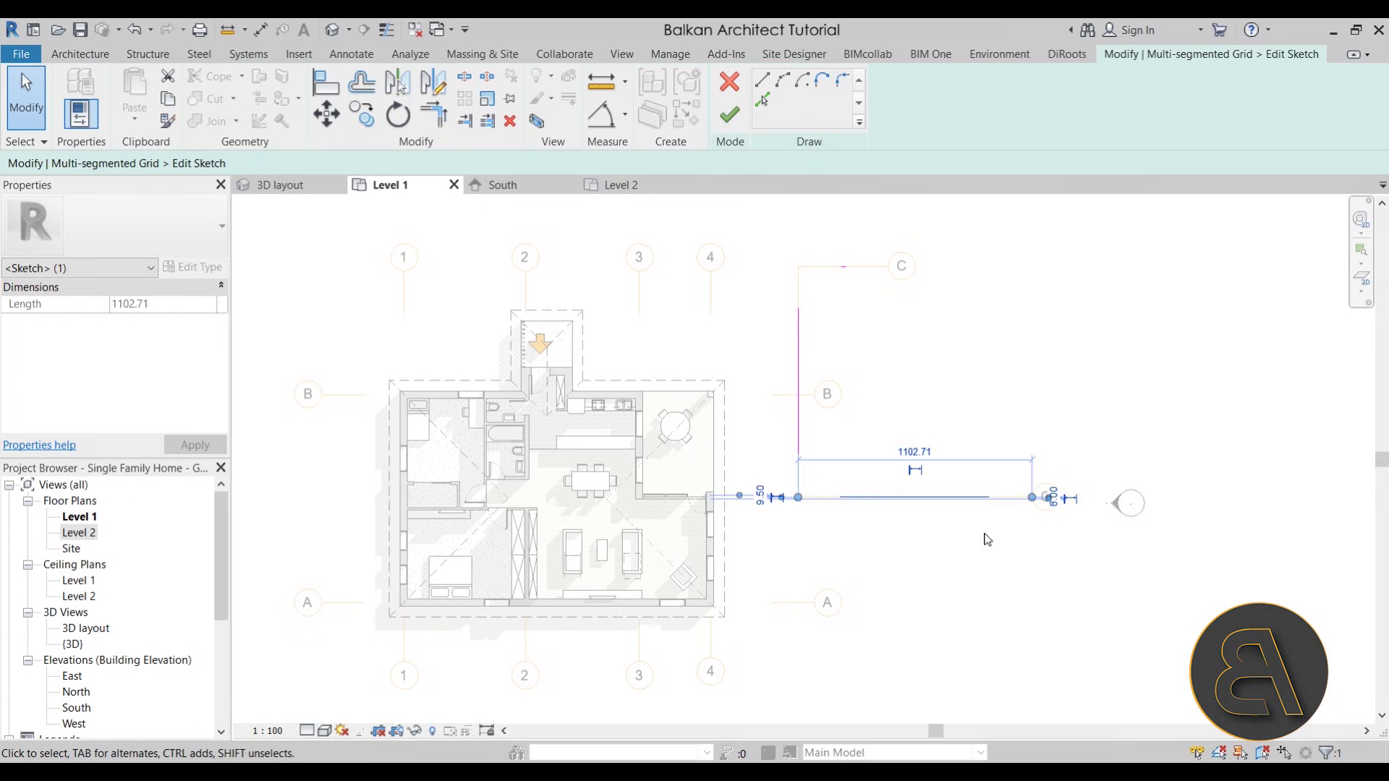
{"action": "key", "text": "Delete"}
{"action": "key", "text": "l"}
{"action": "key", "text": "i"}
{"action": "left_click", "coordinate": [944, 494]}
{"action": "left_click", "coordinate": [927, 600]}
{"action": "key", "text": "Escape"}
{"action": "key", "text": "Escape"}
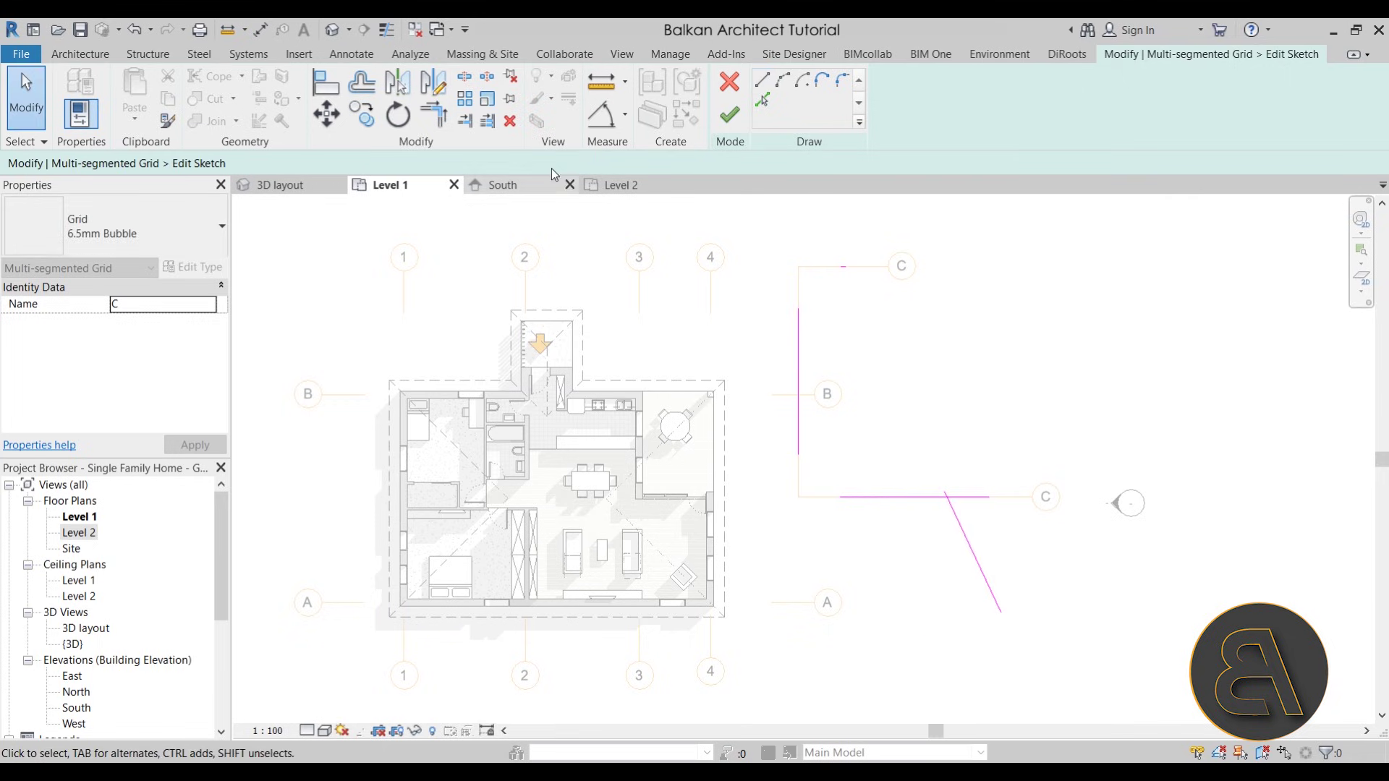
Trim/Extend the two lines to a corner, finish the sketch, and reselect grid C
{"action": "key", "text": "t"}
{"action": "key", "text": "r"}
{"action": "left_click", "coordinate": [963, 536]}
{"action": "left_click", "coordinate": [930, 498]}
{"action": "left_click", "coordinate": [730, 114]}
{"action": "left_click", "coordinate": [937, 376]}
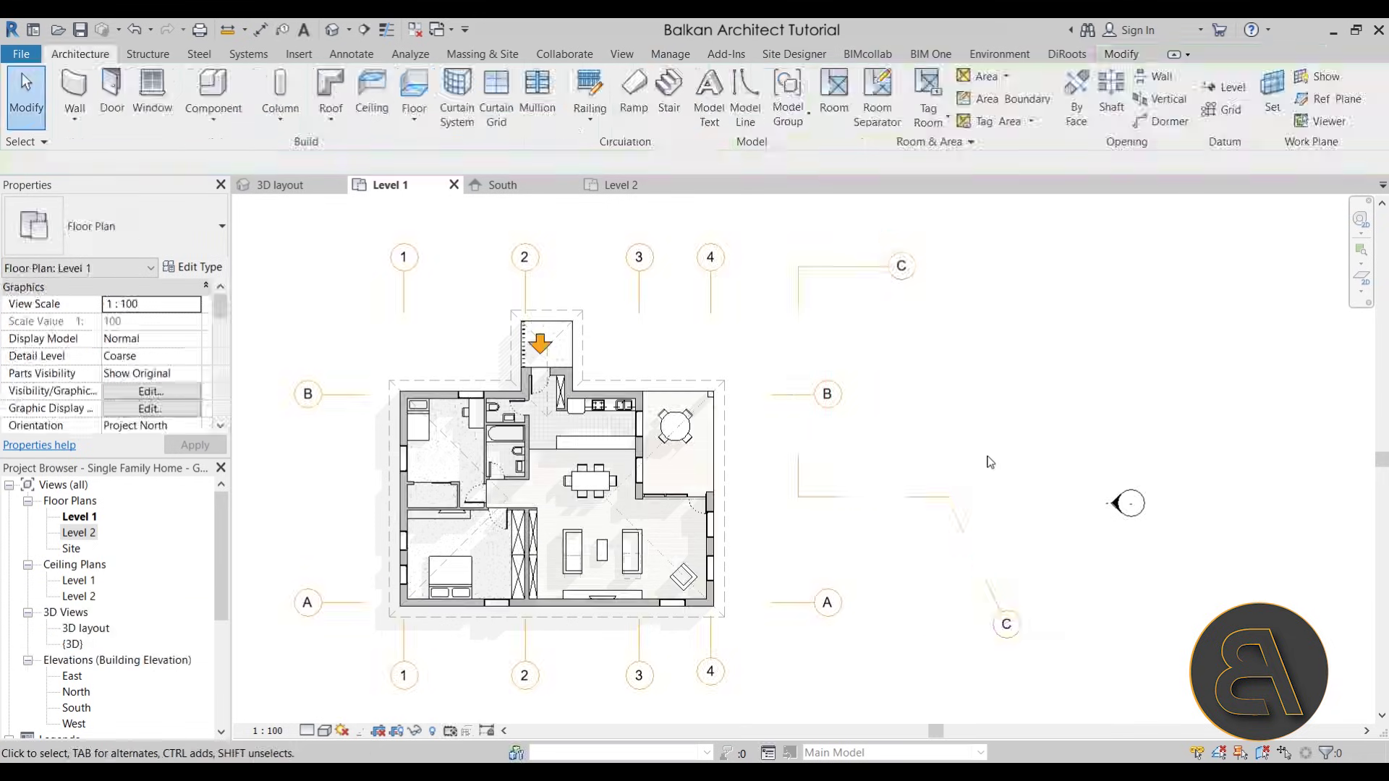
{"action": "scroll", "coordinate": [877, 475], "scroll_direction": "down", "scroll_amount": 1}
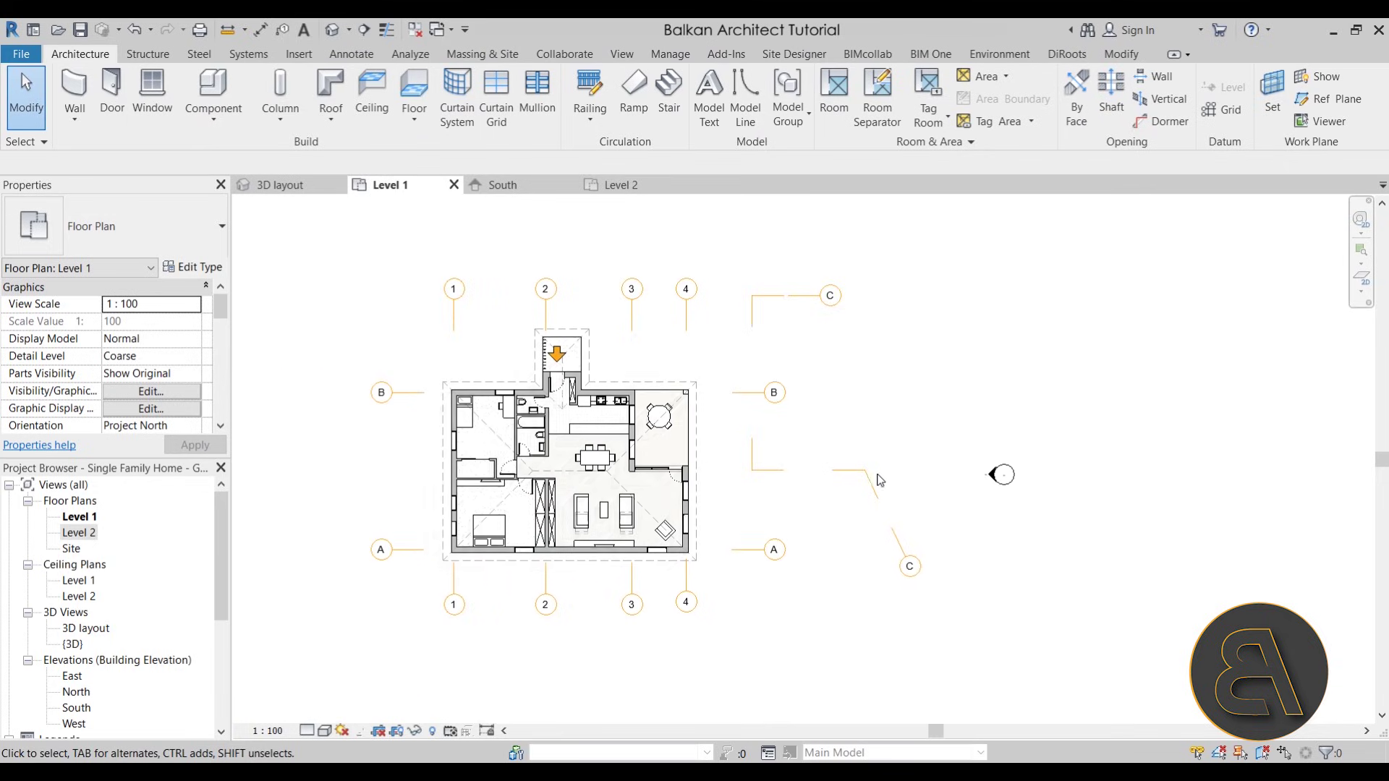
{"action": "left_click", "coordinate": [795, 306]}
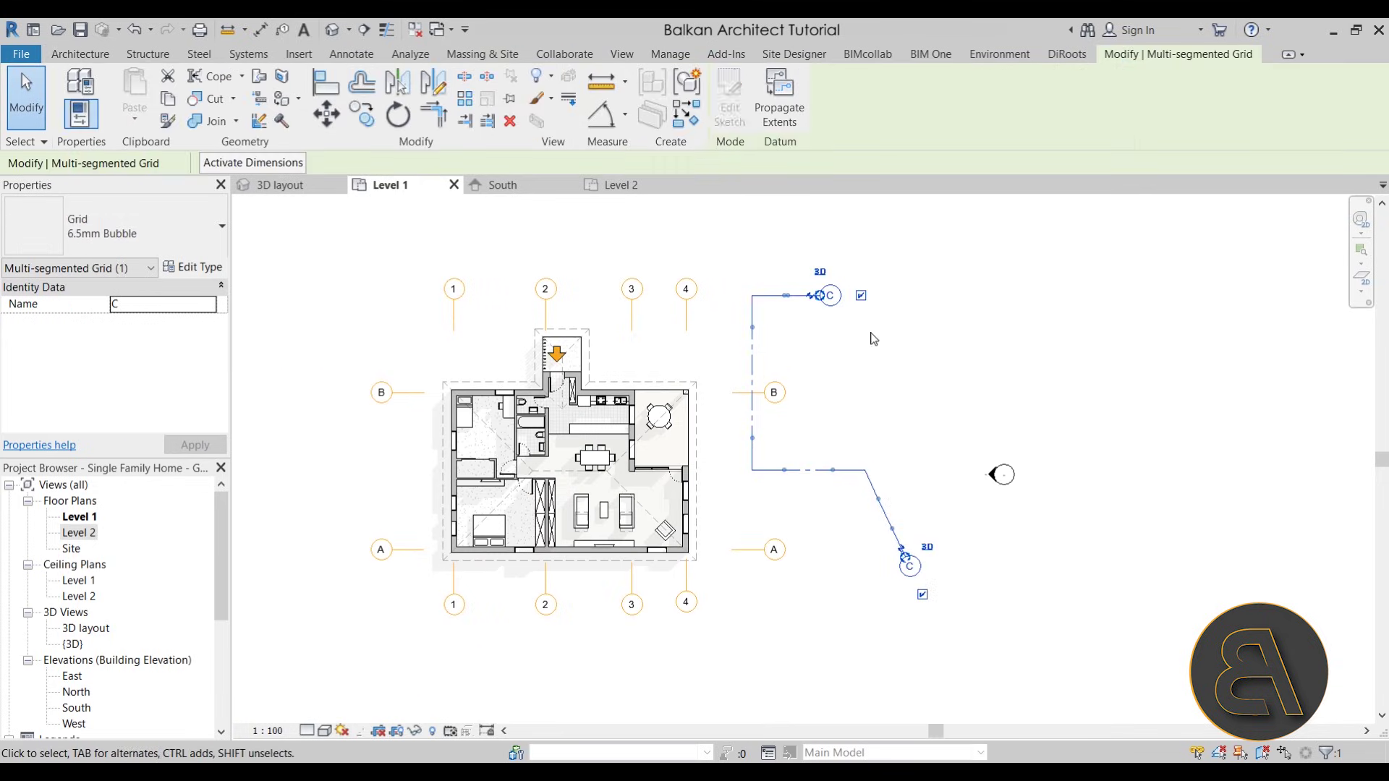
{"action": "key", "text": "Delete"}
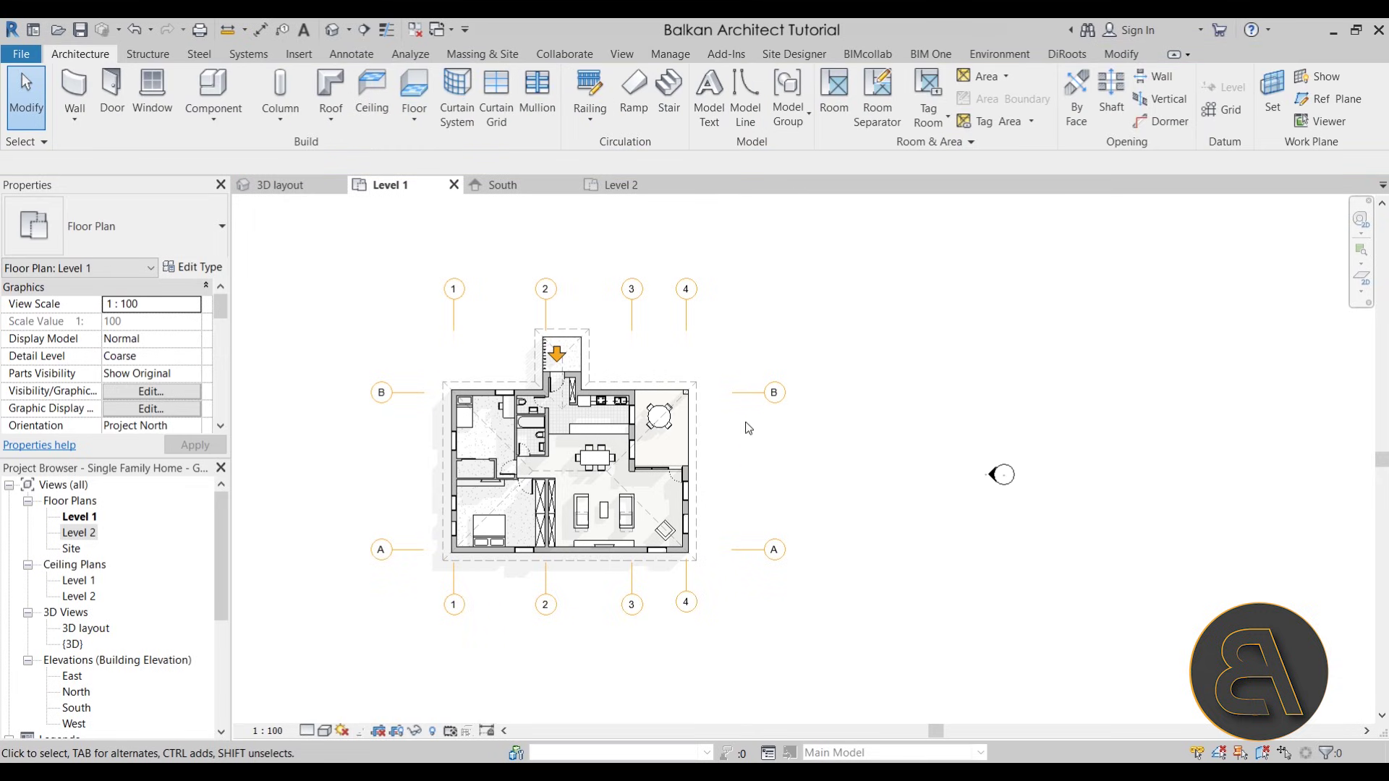
{"action": "left_click", "coordinate": [451, 324]}
{"action": "left_click", "coordinate": [495, 347]}
{"action": "scroll", "coordinate": [446, 376], "scroll_direction": "up", "scroll_amount": 3}
{"action": "scroll", "coordinate": [460, 383], "scroll_direction": "down", "scroll_amount": 3}
{"action": "scroll", "coordinate": [437, 445], "scroll_direction": "up", "scroll_amount": 1}
{"action": "scroll", "coordinate": [453, 436], "scroll_direction": "down", "scroll_amount": 1}
{"action": "middle_click_drag", "start_coordinate": [469, 451], "coordinate": [436, 459]}
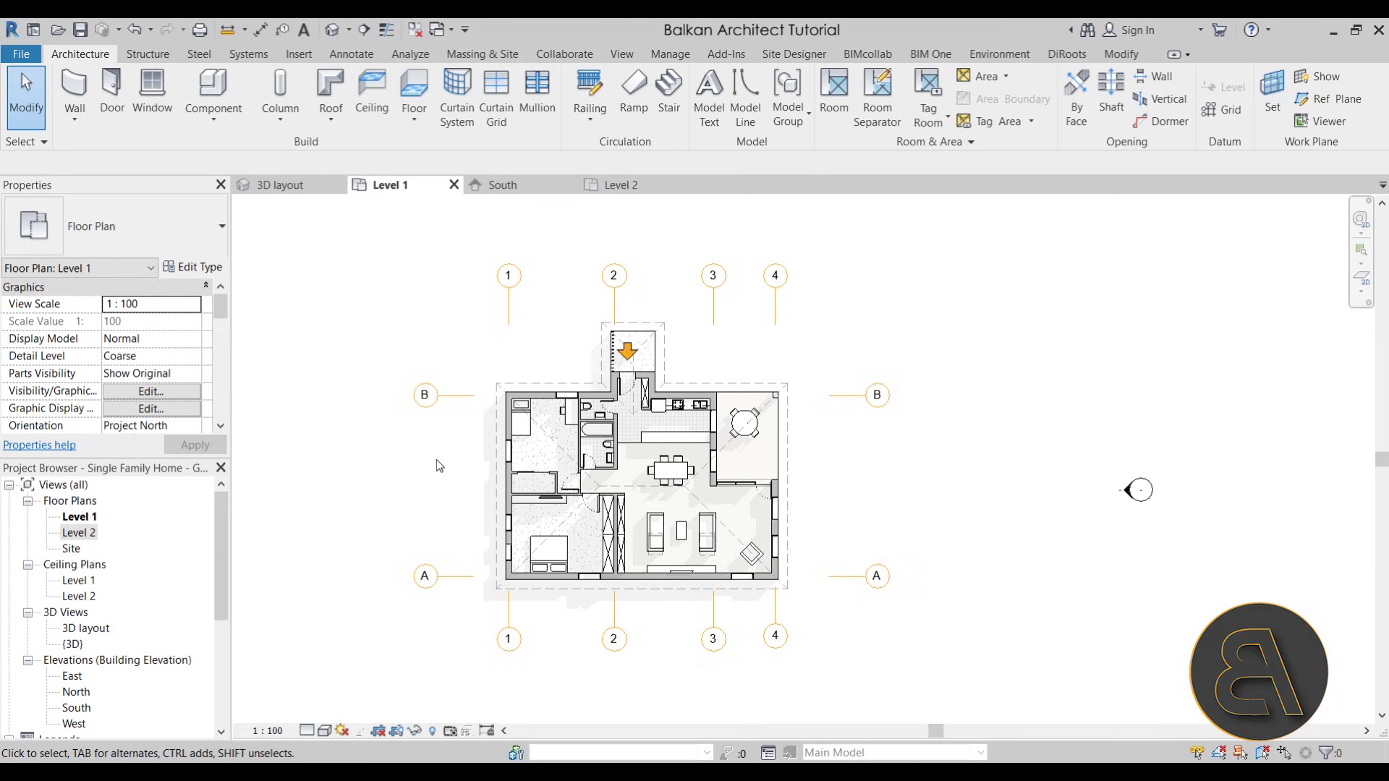
{"action": "left_click", "coordinate": [281, 85]}
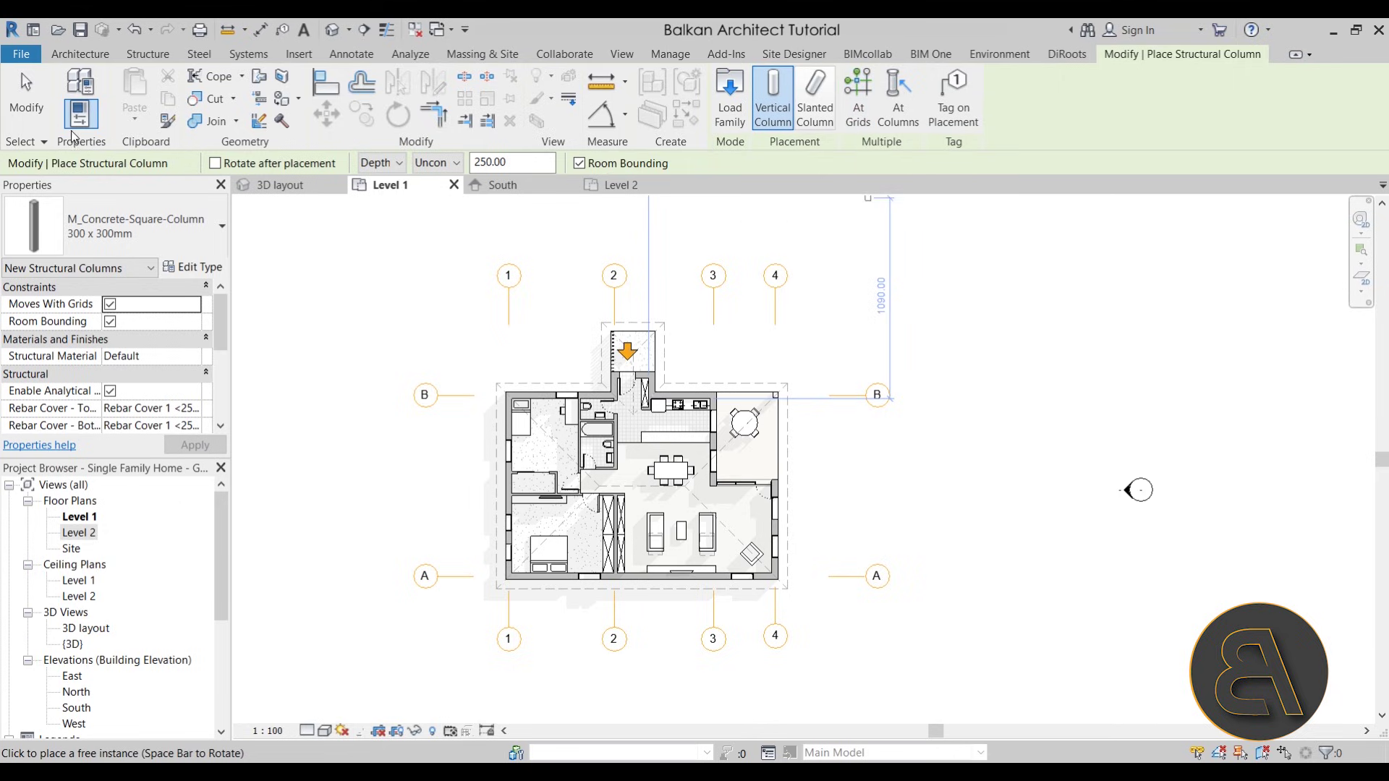
{"action": "key", "text": "Escape"}
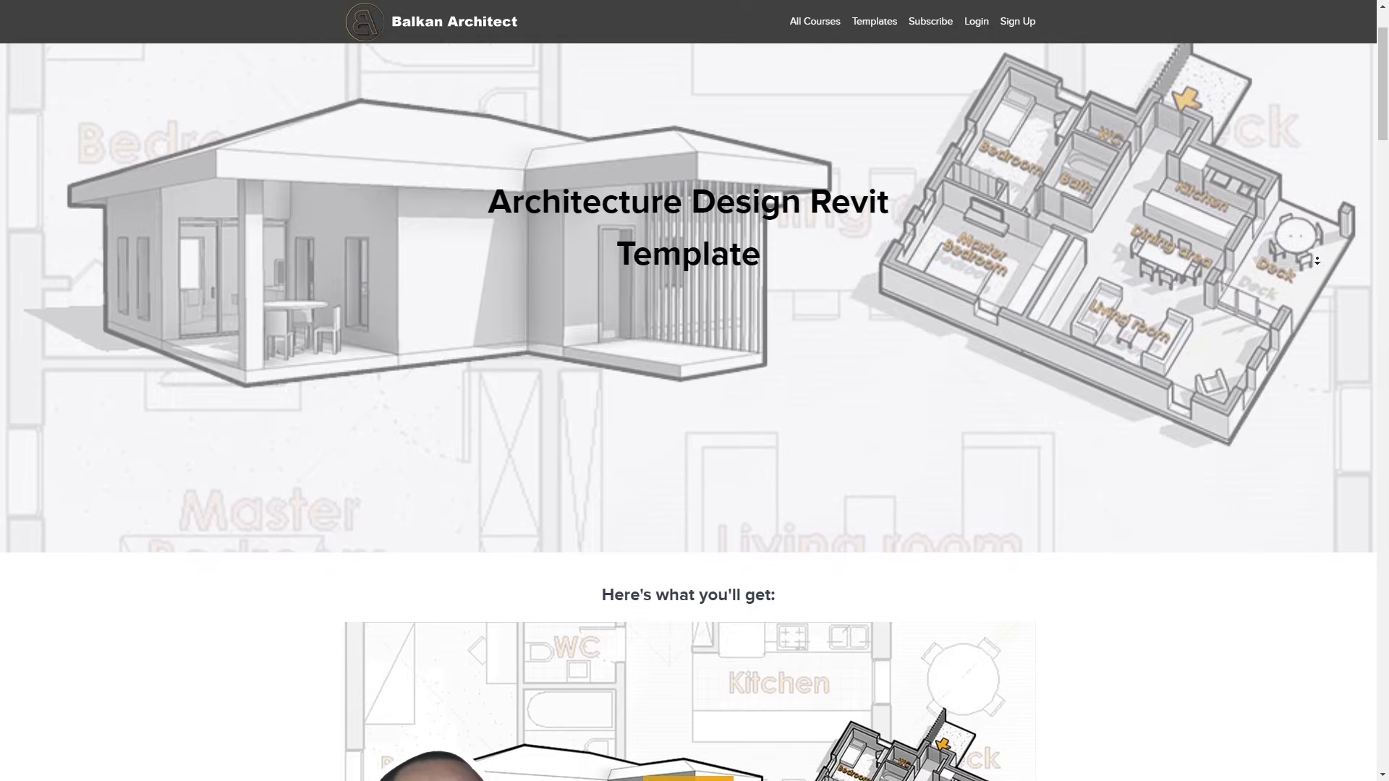
{"action": "scroll", "coordinate": [1317, 261], "scroll_direction": "down", "scroll_amount": 7}
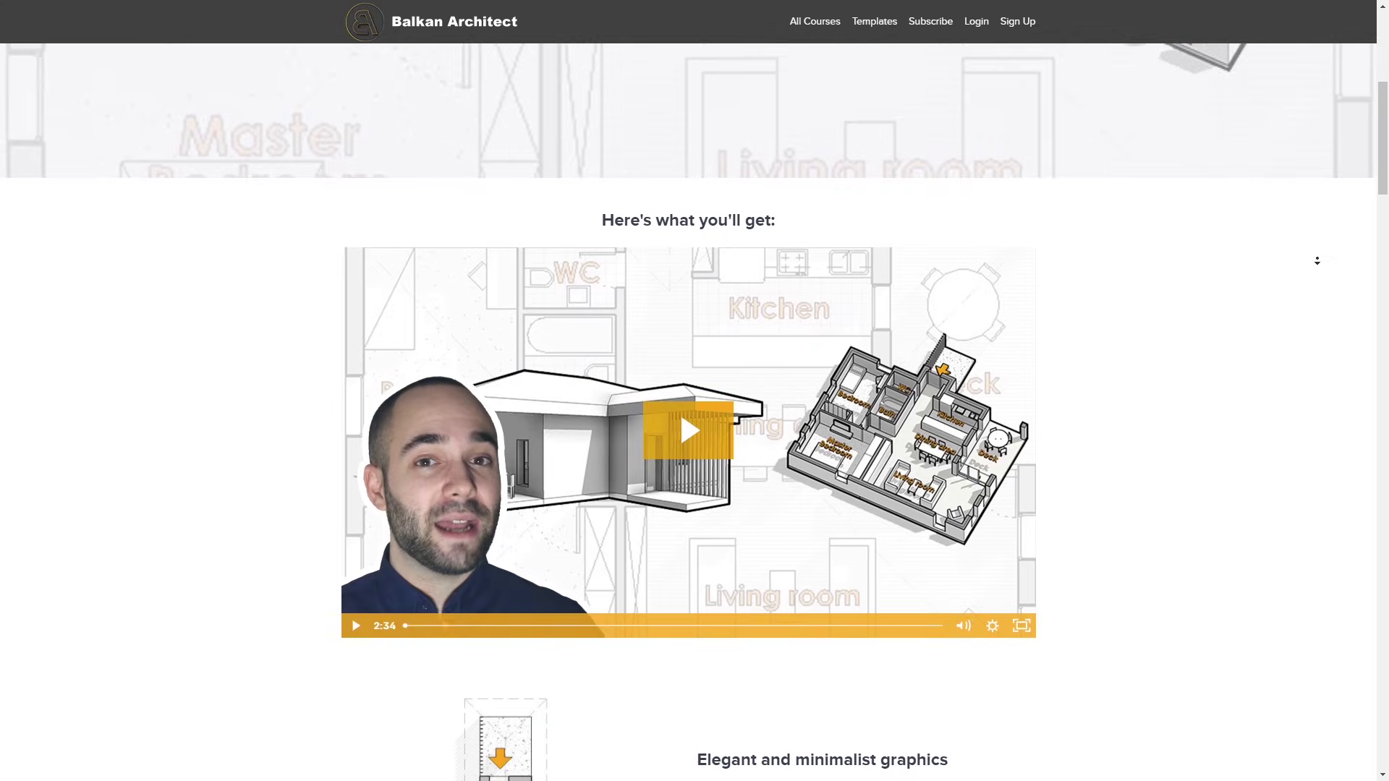
{"action": "scroll", "coordinate": [1317, 260], "scroll_direction": "down", "scroll_amount": 7}
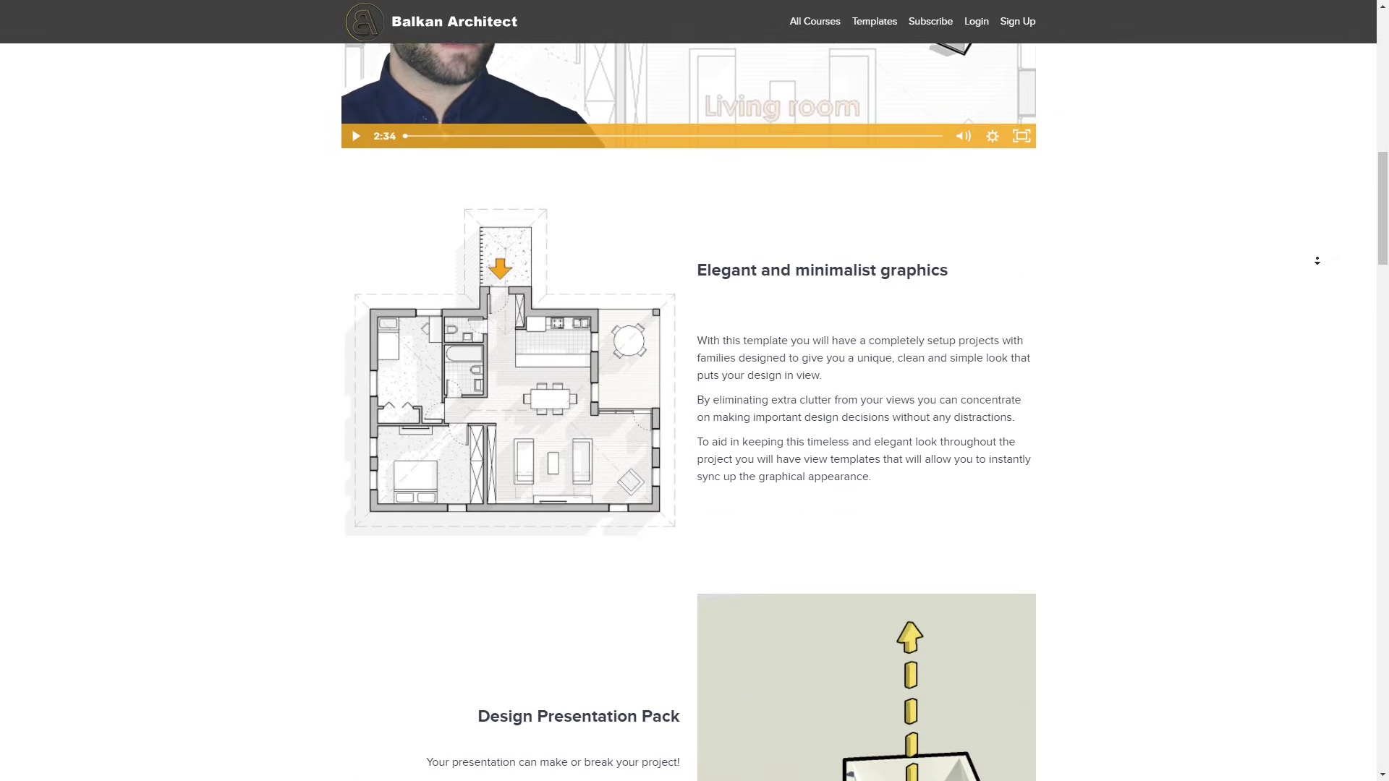
{"action": "scroll", "coordinate": [1318, 260], "scroll_direction": "down", "scroll_amount": 7}
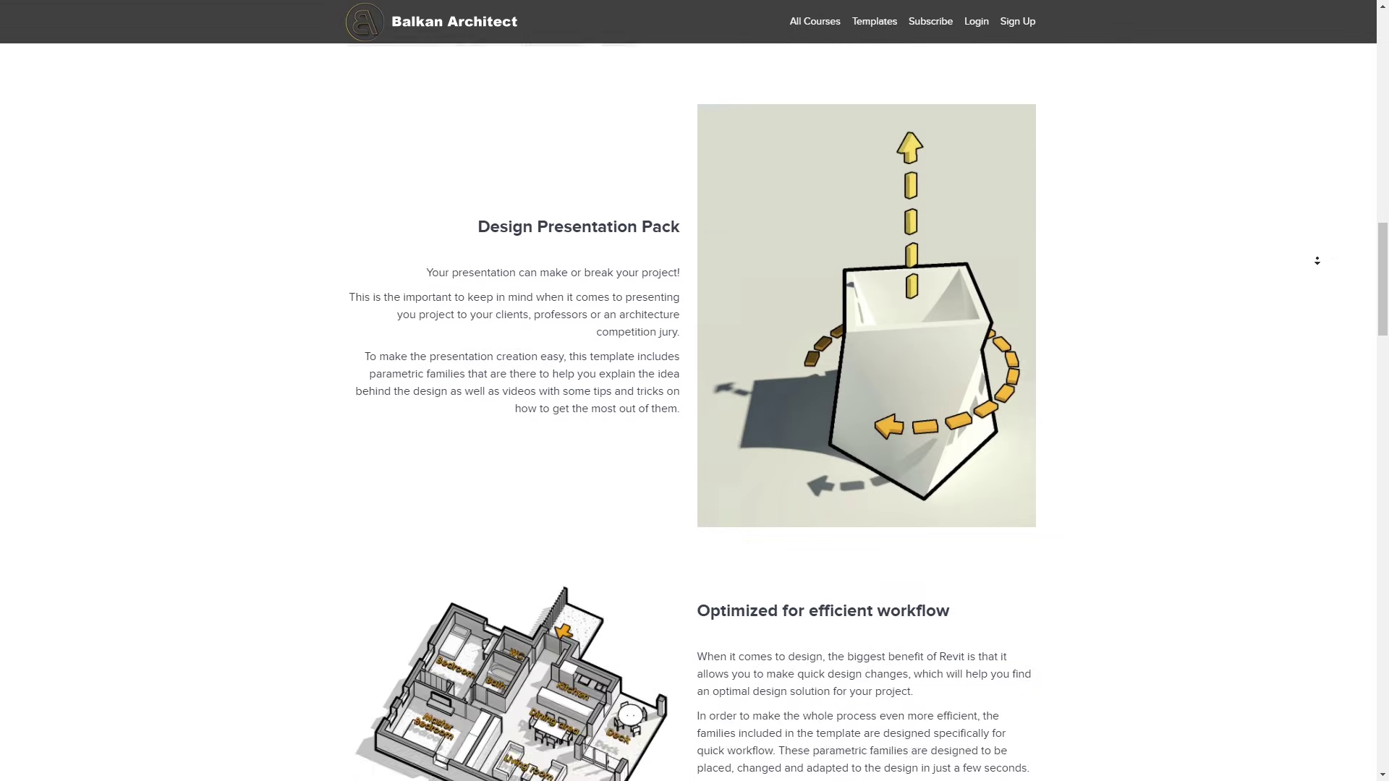
{"action": "scroll", "coordinate": [1318, 261], "scroll_direction": "down", "scroll_amount": 7}
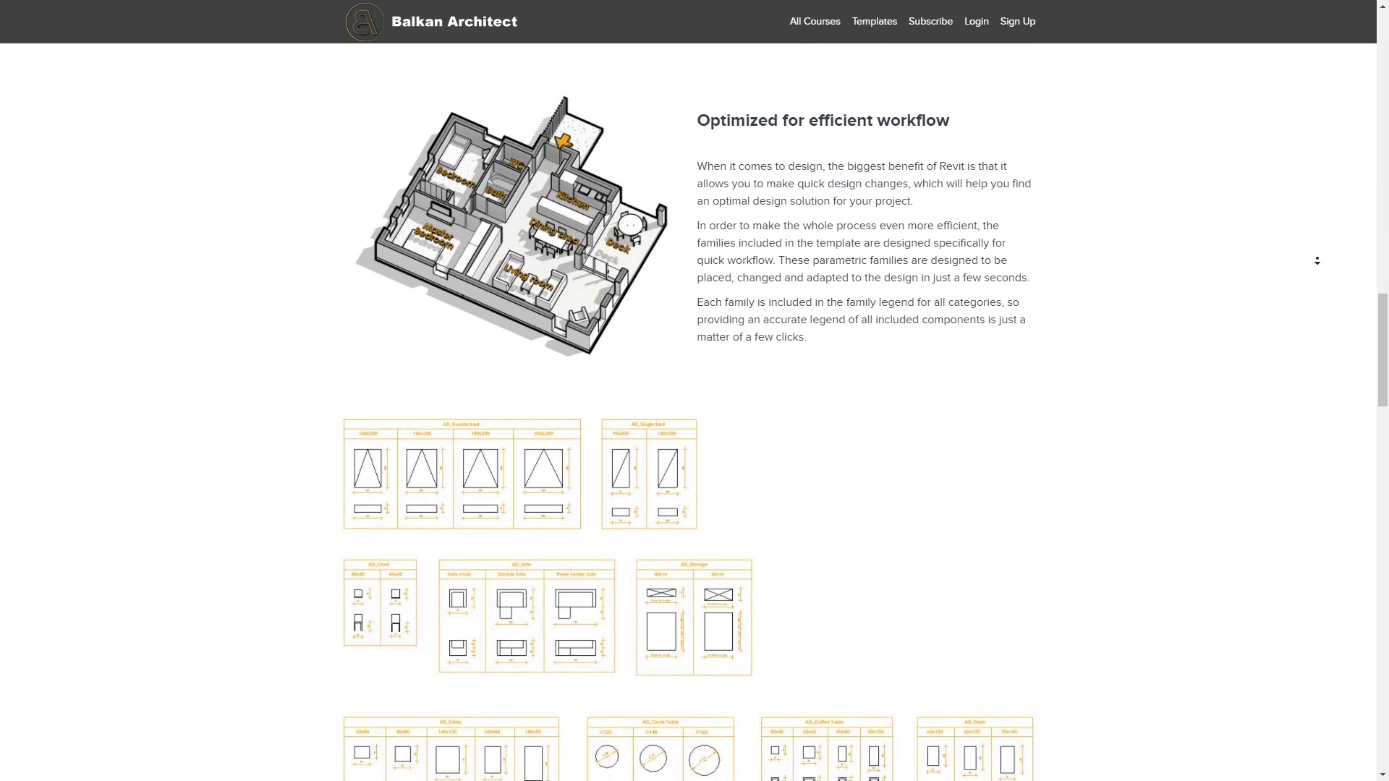
{"action": "scroll", "coordinate": [1318, 260], "scroll_direction": "down", "scroll_amount": 7}
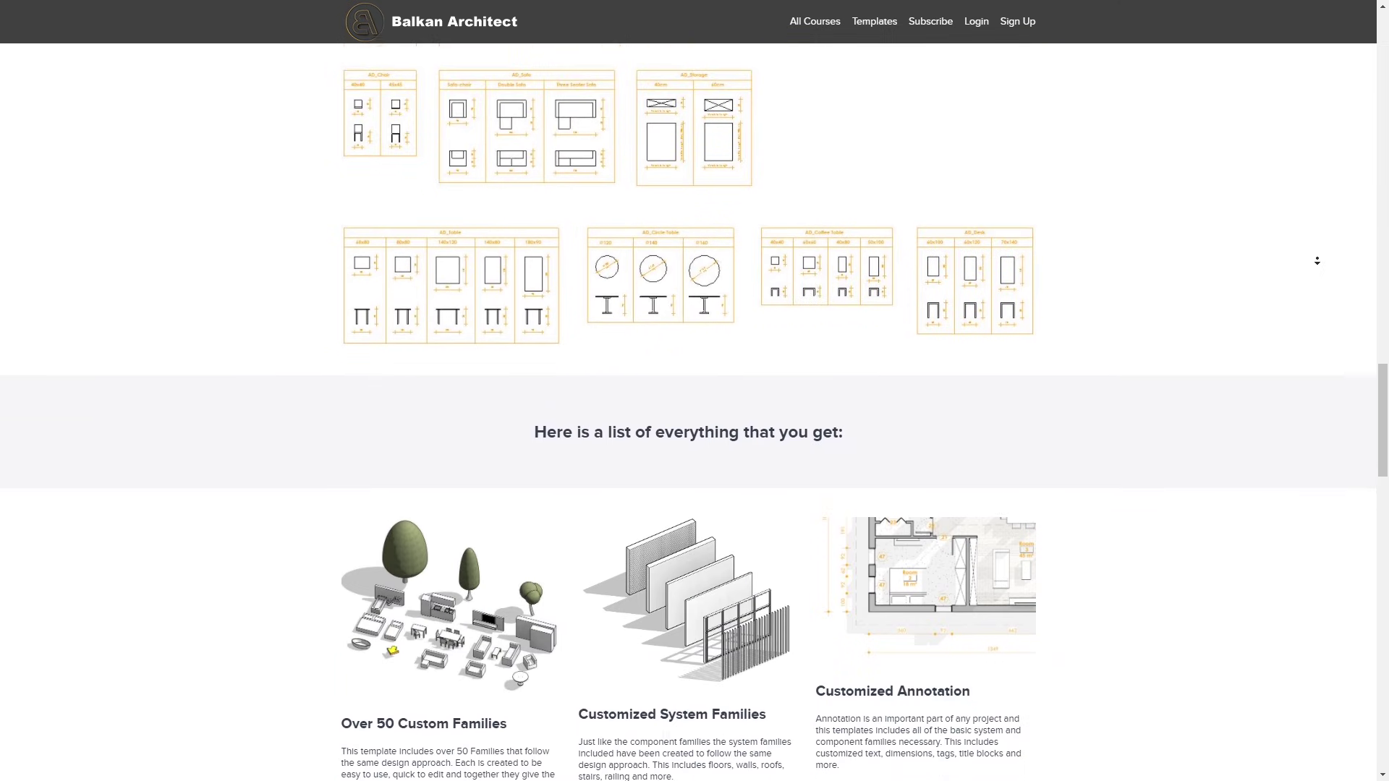
{"action": "scroll", "coordinate": [1318, 261], "scroll_direction": "down", "scroll_amount": 7}
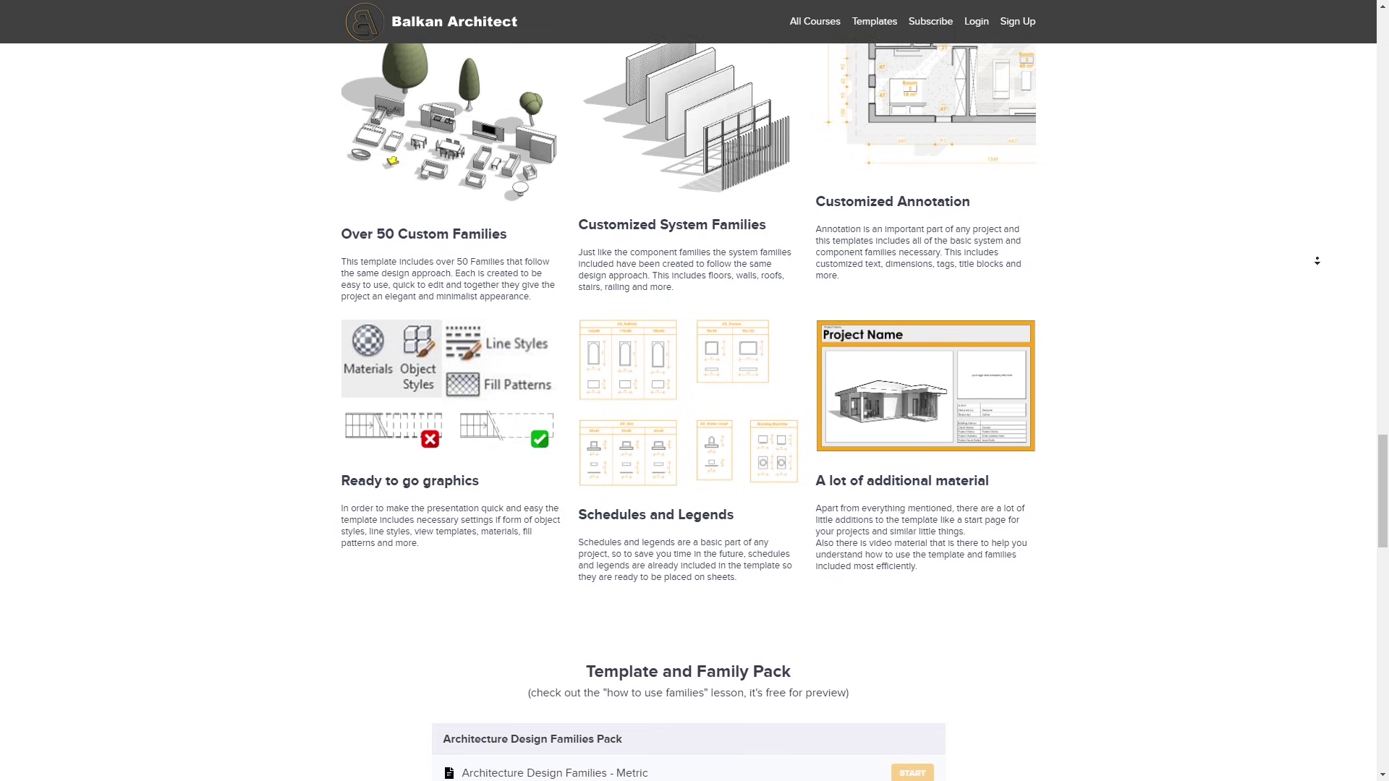
{"action": "scroll", "coordinate": [1318, 261], "scroll_direction": "down", "scroll_amount": 4}
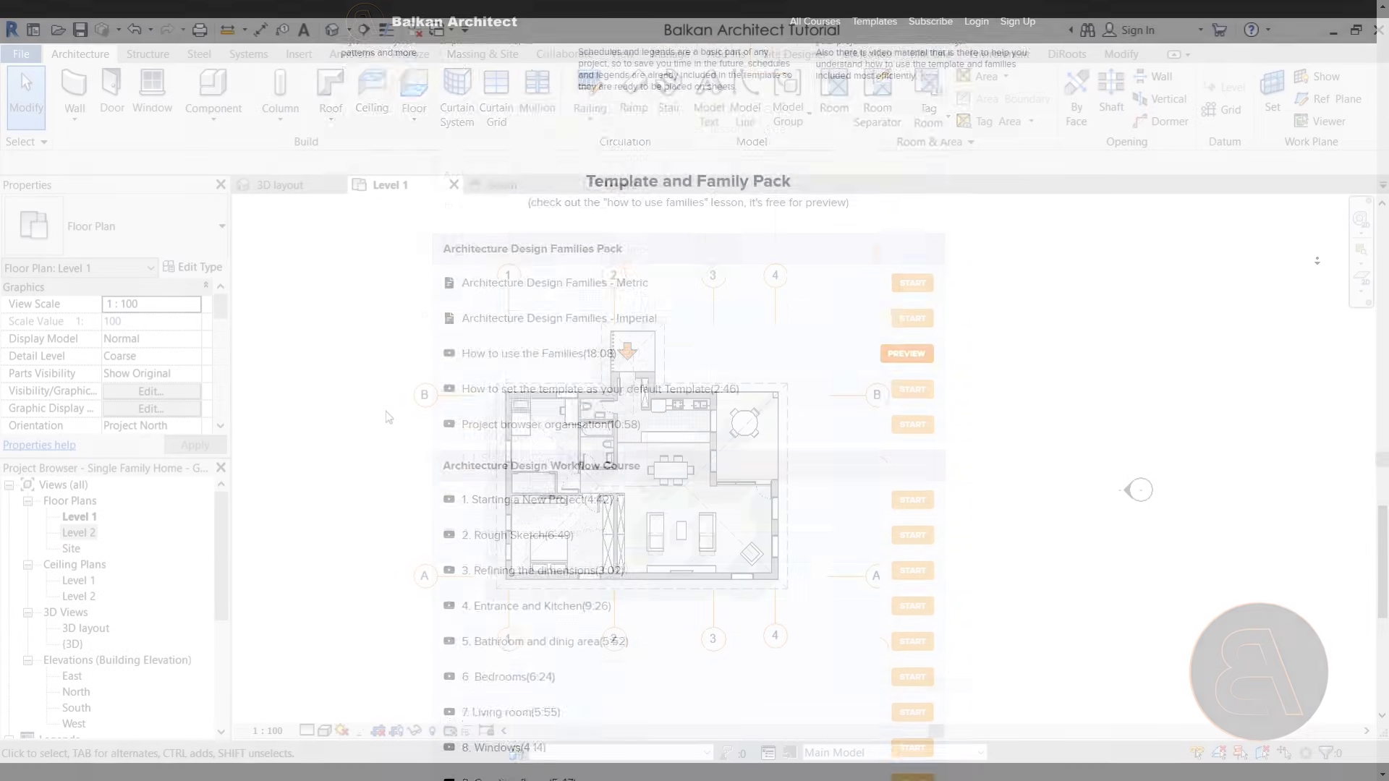